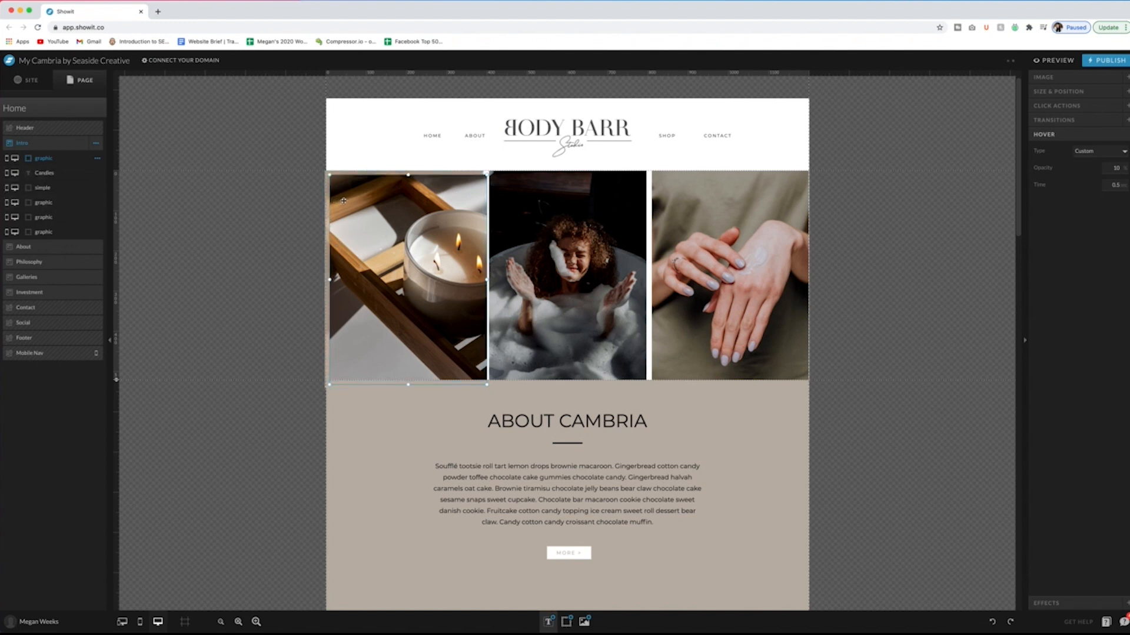
Step: Delete the extra candle photo covering the beige Candles overlay in the Intro canvas
left_click_drag(342, 201, 456, 202)
key("Delete")
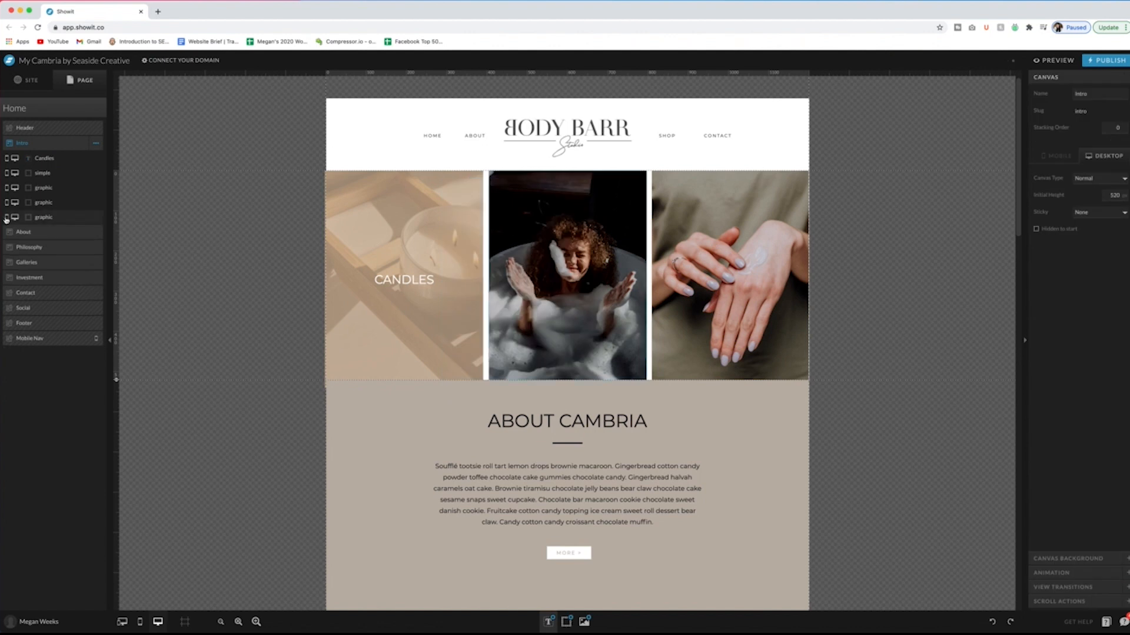
left_click(48, 187)
left_click(45, 178)
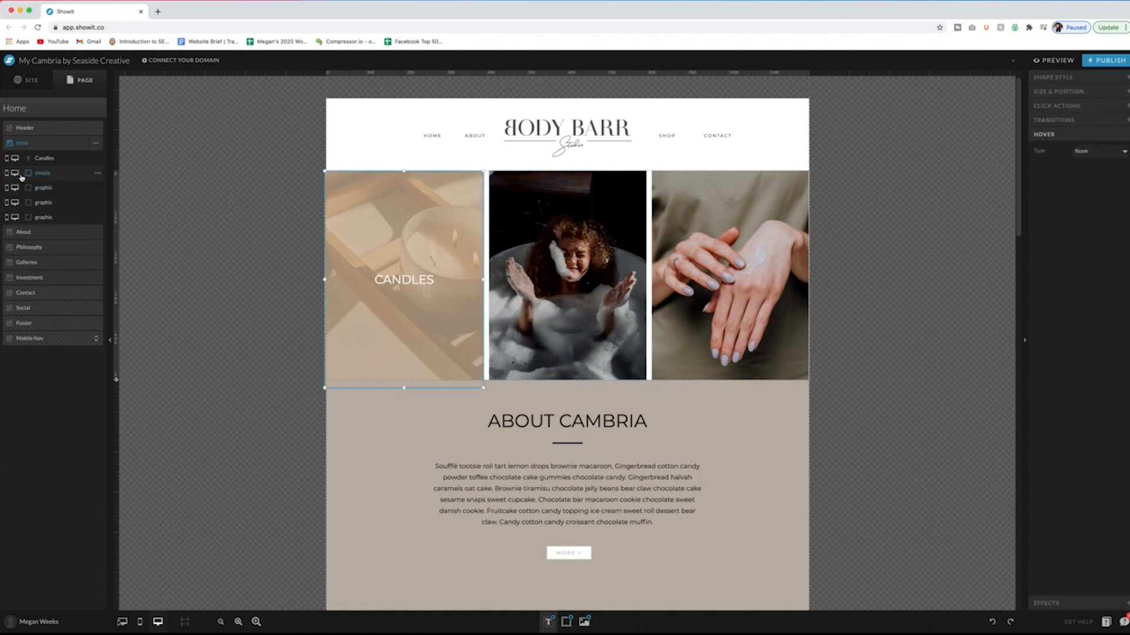
Step: Duplicate the beige Candles overlay and place the copy over the middle bath photo
left_click(15, 174)
left_click(15, 173)
left_click(97, 198)
left_click_drag(397, 240, 558, 254)
Step: Try to align the selected overlays and photos to each other's vertical centre, and undo the alignment
left_click(545, 186, "shift")
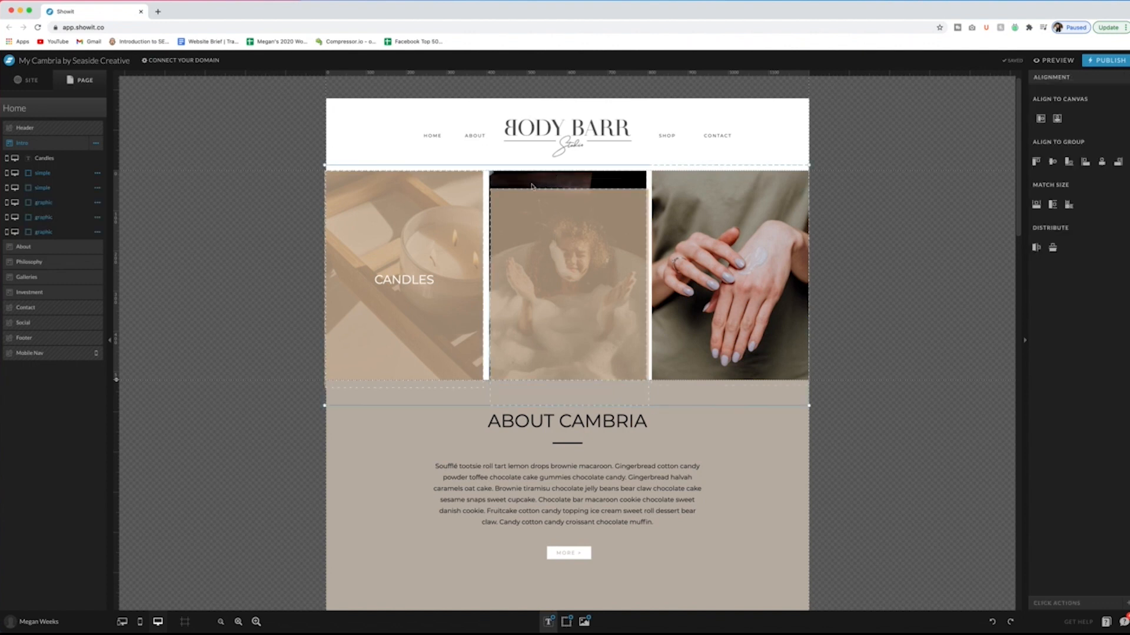
left_click(532, 191)
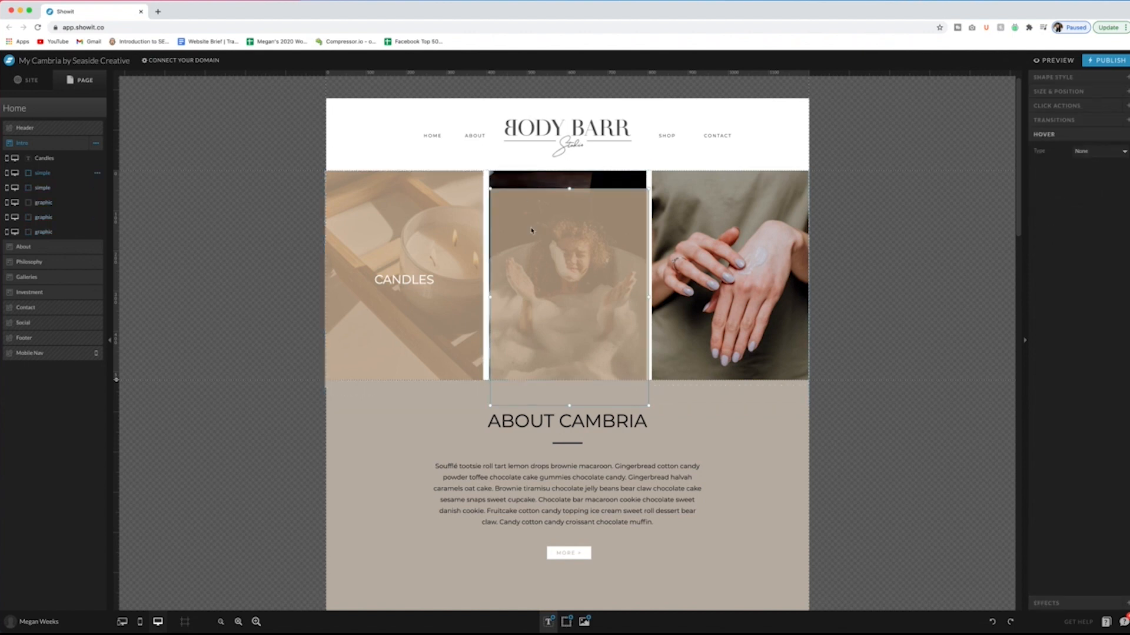
left_click_drag(554, 274, 550, 283)
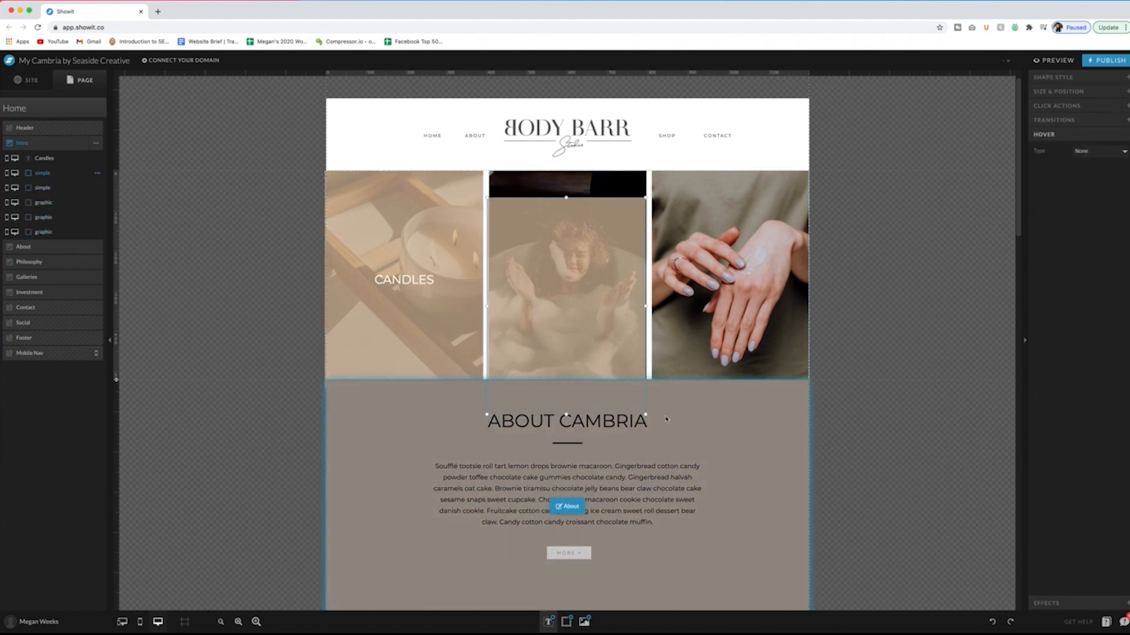
left_click_drag(657, 402, 574, 360)
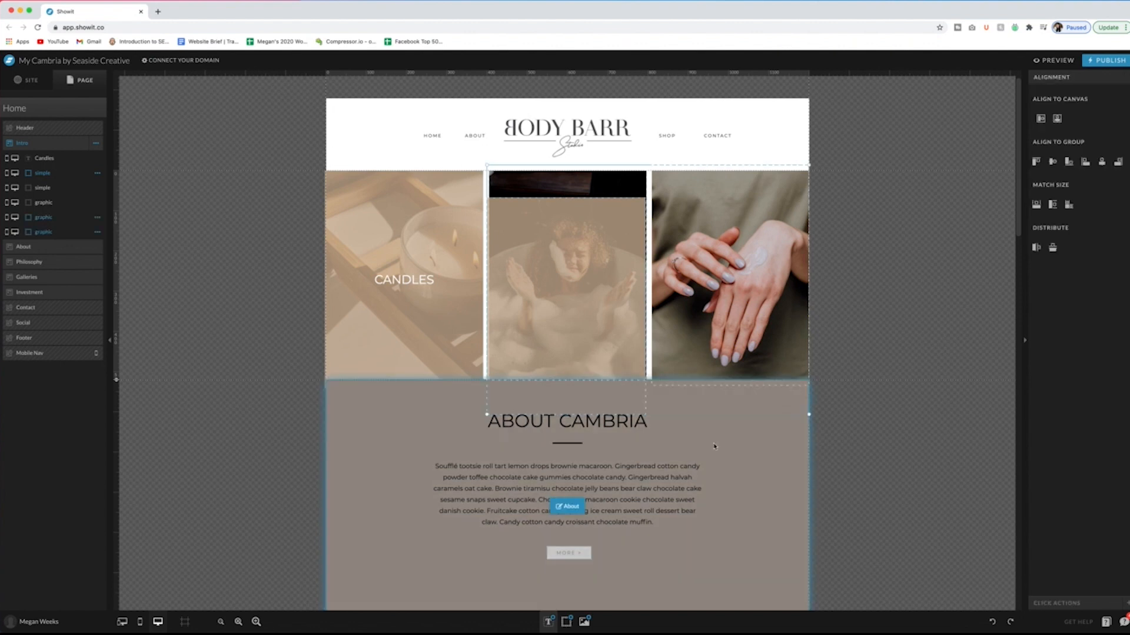
left_click(709, 306)
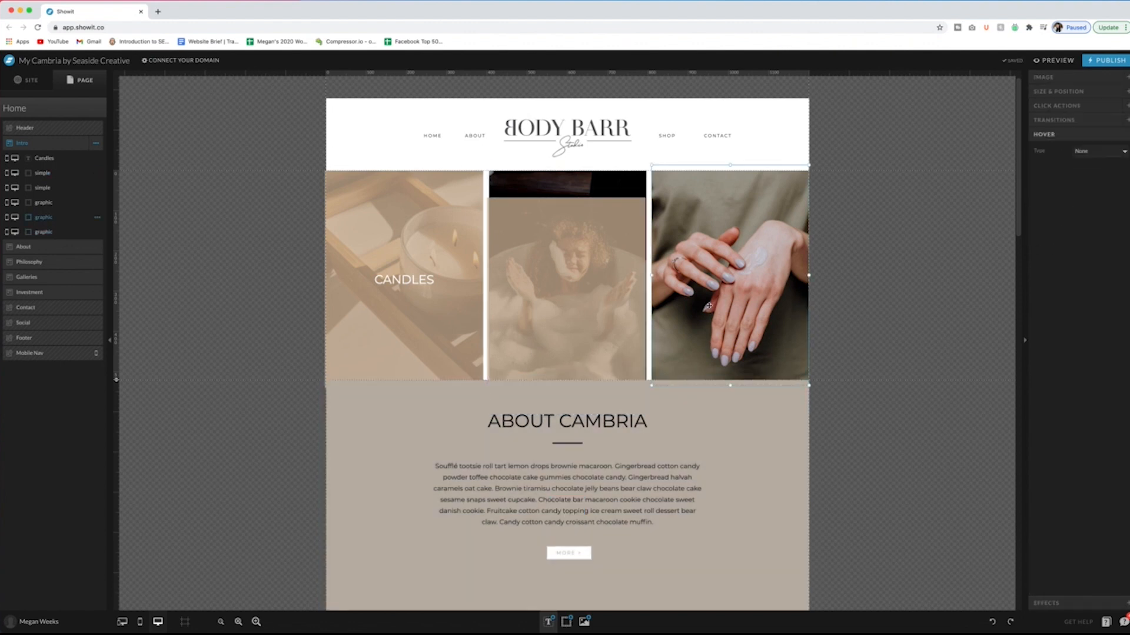
left_click(606, 186)
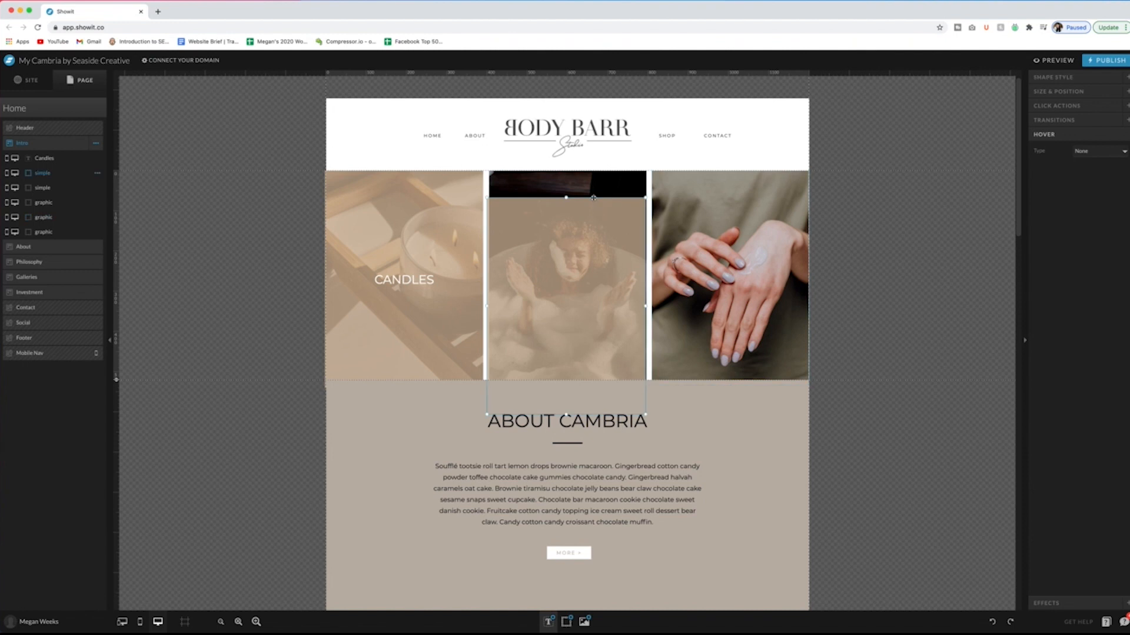
left_click_drag(600, 258, 607, 264)
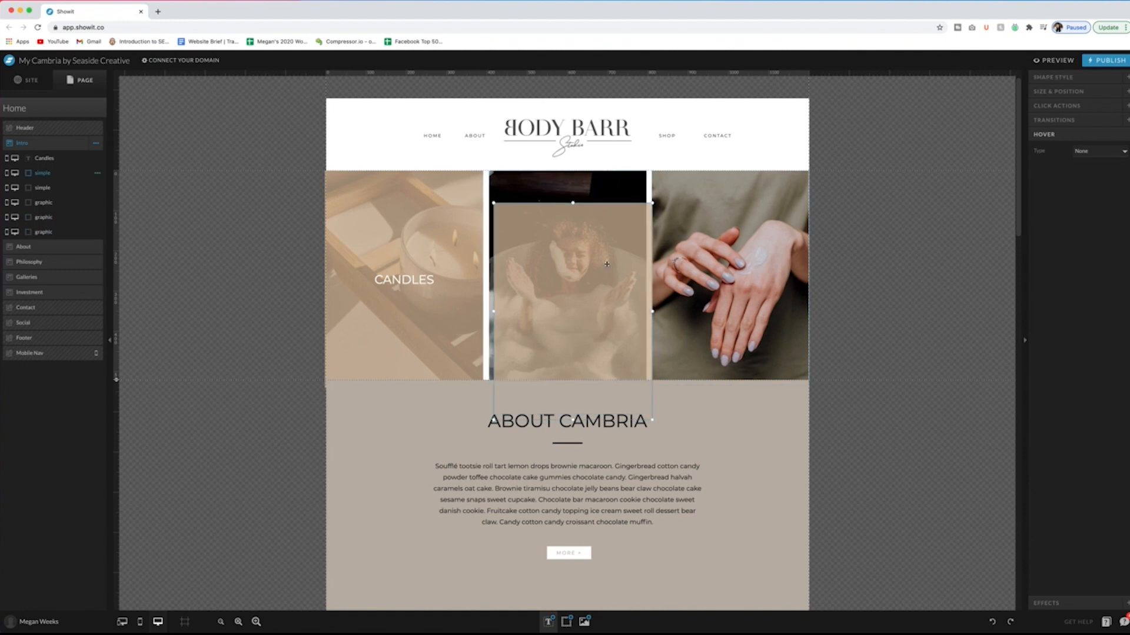
left_click(519, 197, "shift")
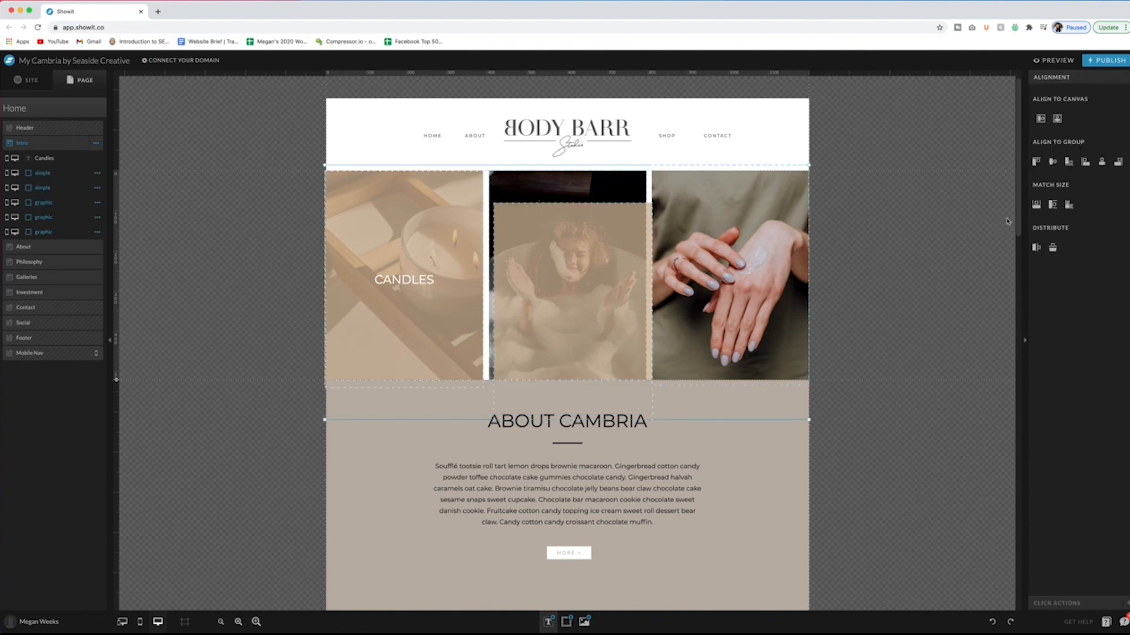
left_click(1053, 163)
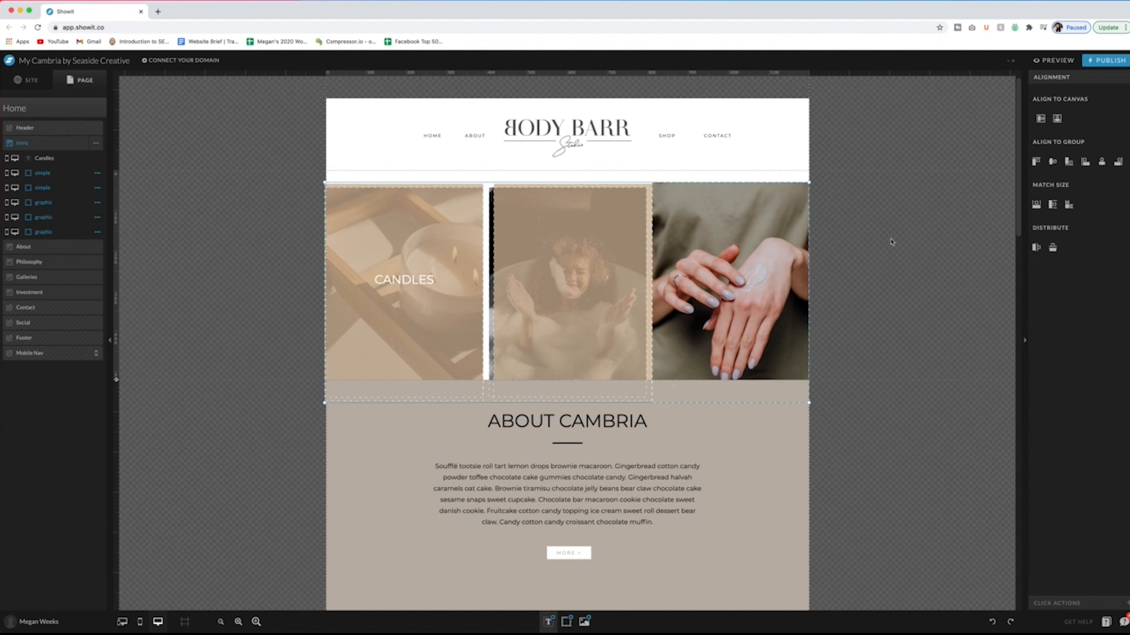
key("super+z")
left_click(908, 243)
Step: Center the bath photo's overlay horizontally and vertically on the canvas
left_click(626, 285)
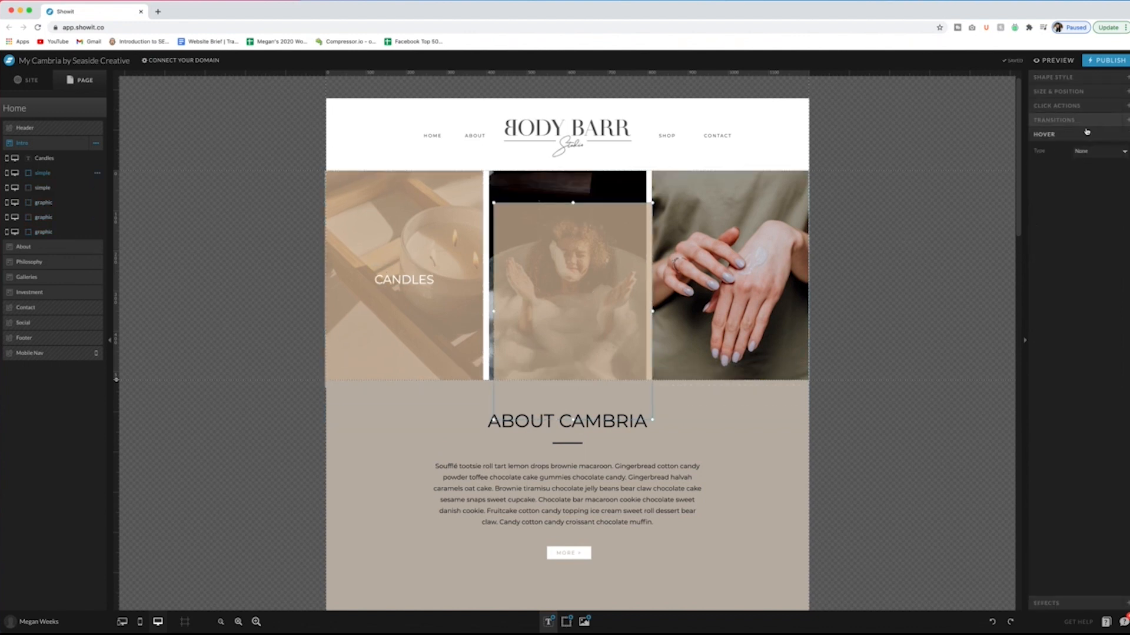
left_click(1065, 77)
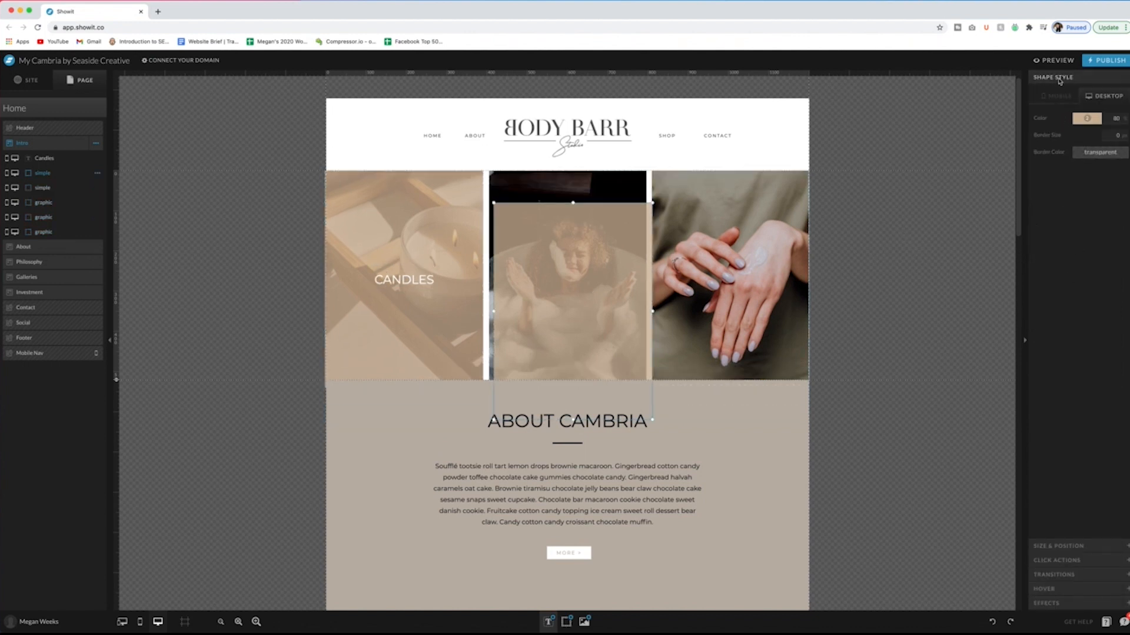
left_click(1058, 546)
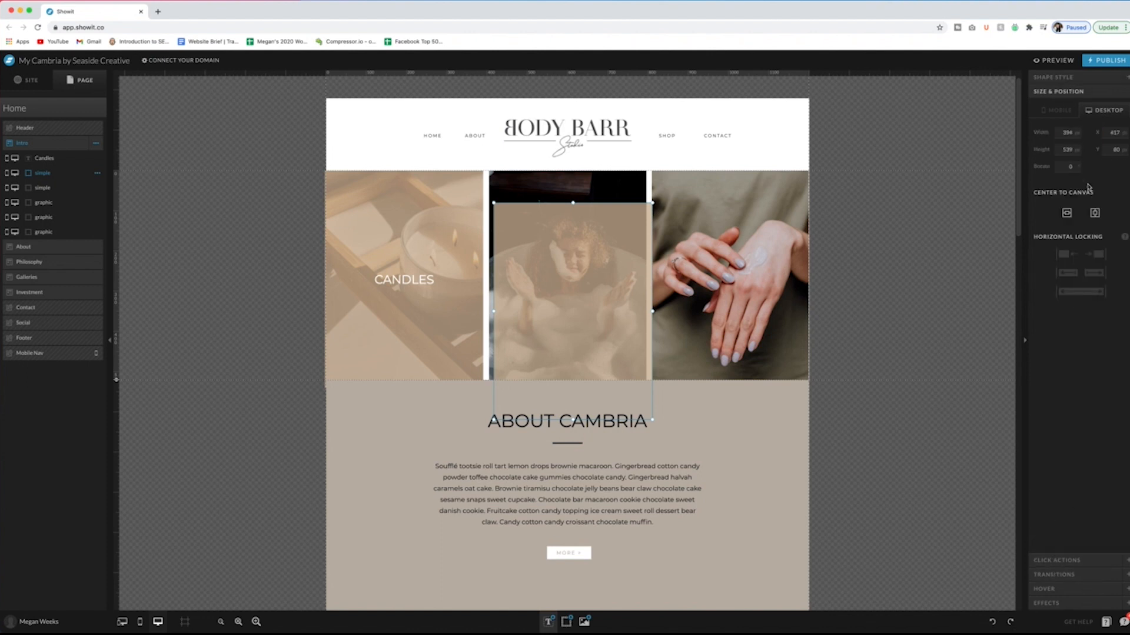
left_click(1068, 213)
left_click(1093, 215)
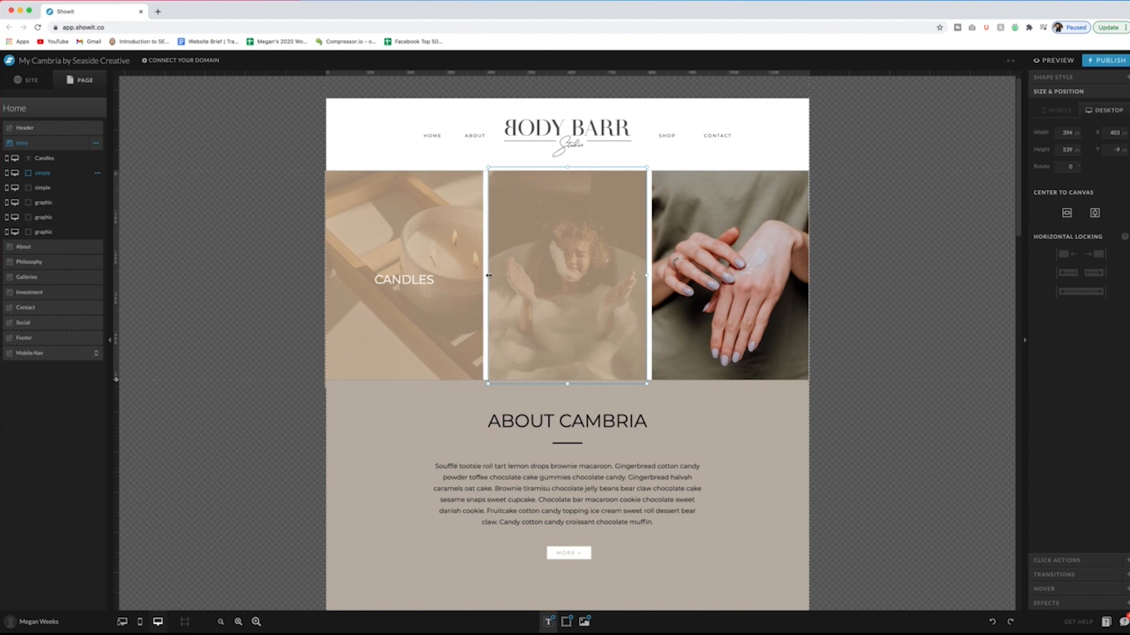
Step: Resize the middle overlay to about 391 by 521 px so its edges match the bath photo
left_click_drag(490, 275, 492, 275)
left_click_drag(645, 277, 647, 277)
left_click_drag(568, 168, 568, 171)
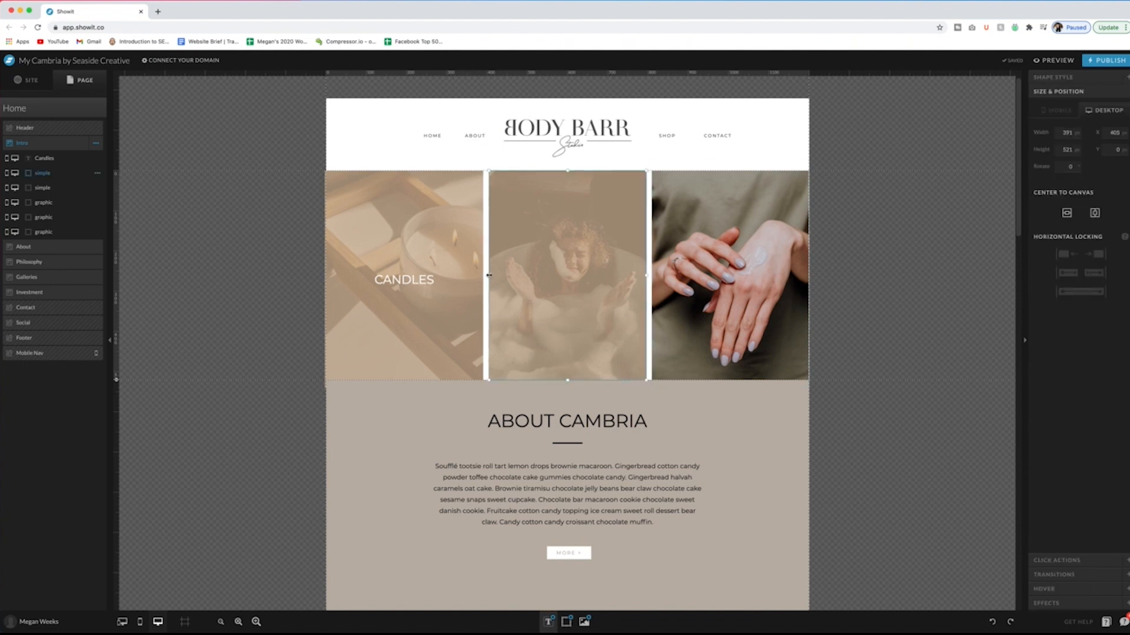
left_click(866, 328)
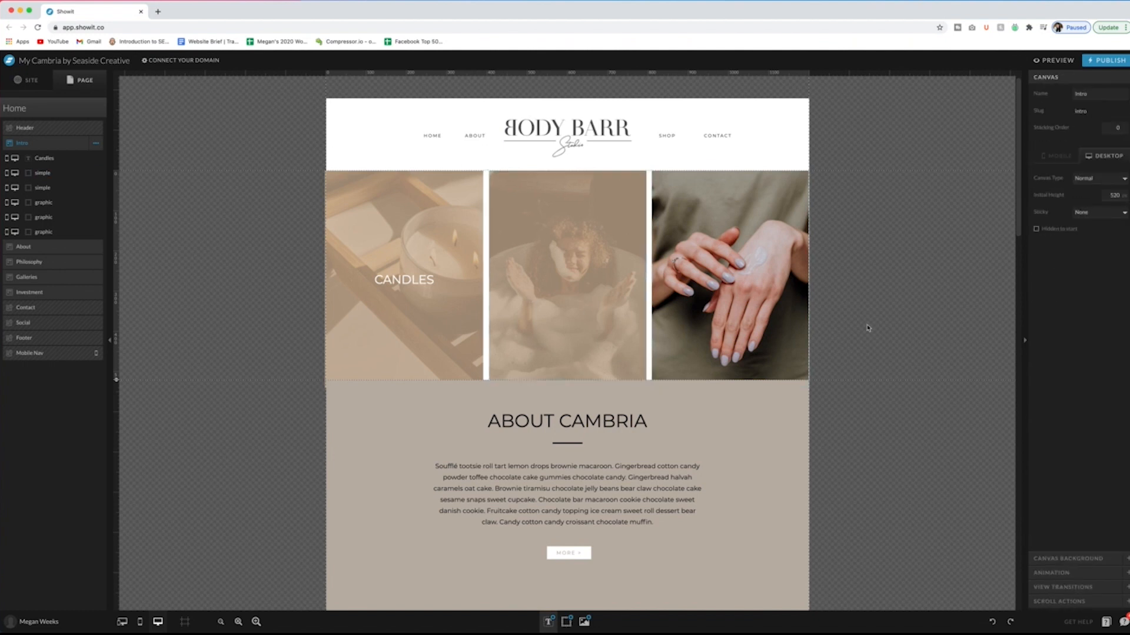
Step: Duplicate the CANDLES text and reorder the original text layer directly above the candle photo's overlay
left_click(385, 280)
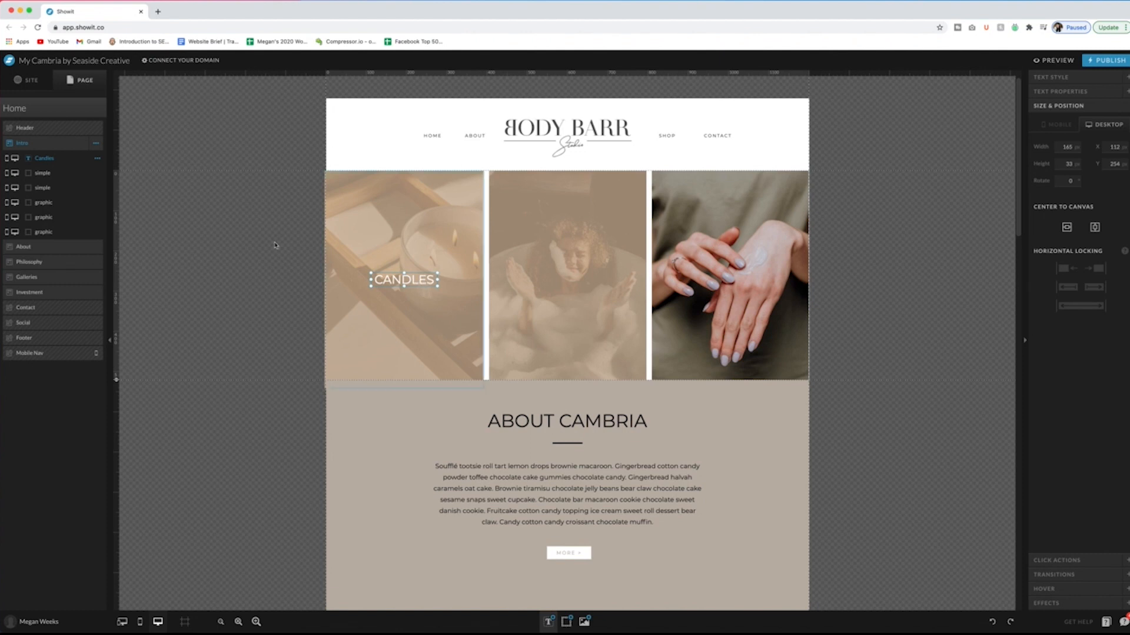
left_click(97, 182)
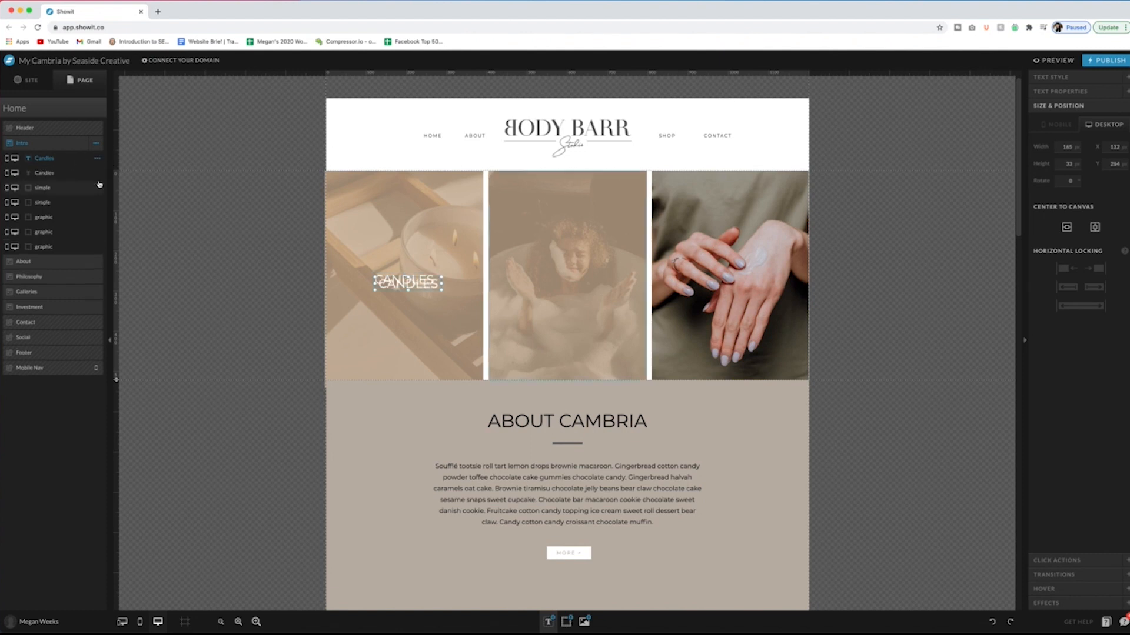
left_click_drag(52, 175, 52, 202)
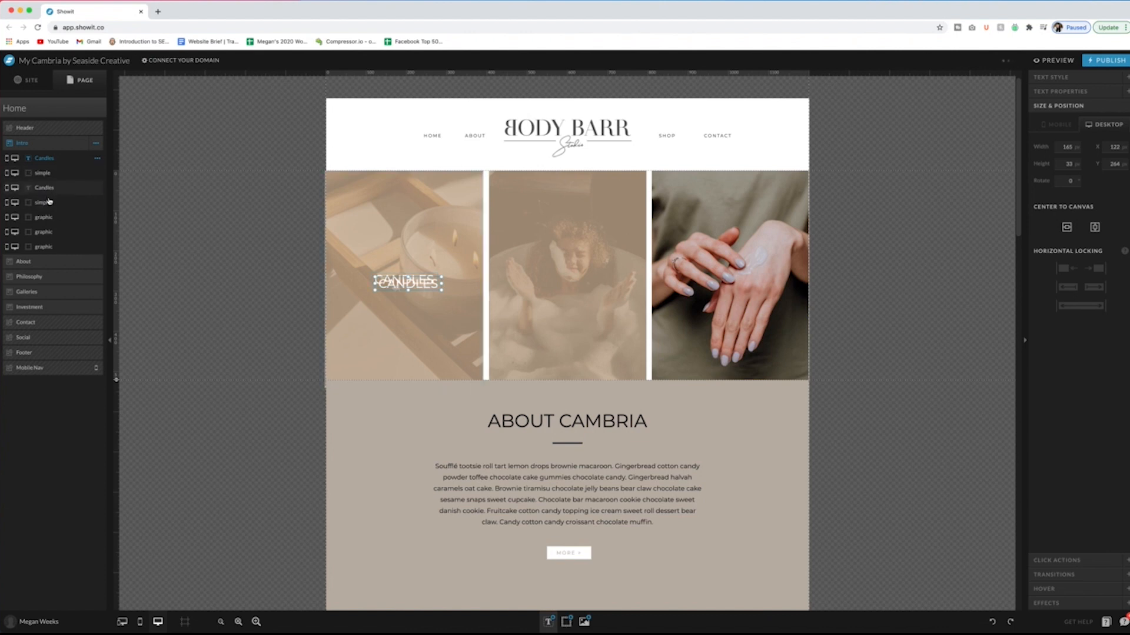
left_click(15, 204)
left_click(15, 203)
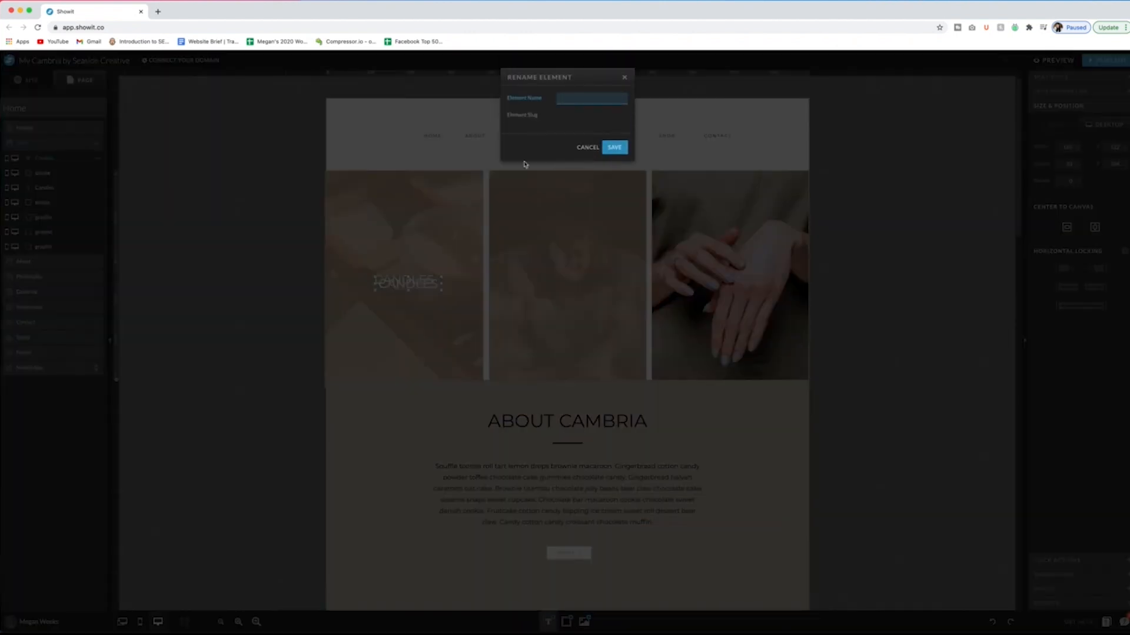
left_click(583, 149)
double_click(40, 175)
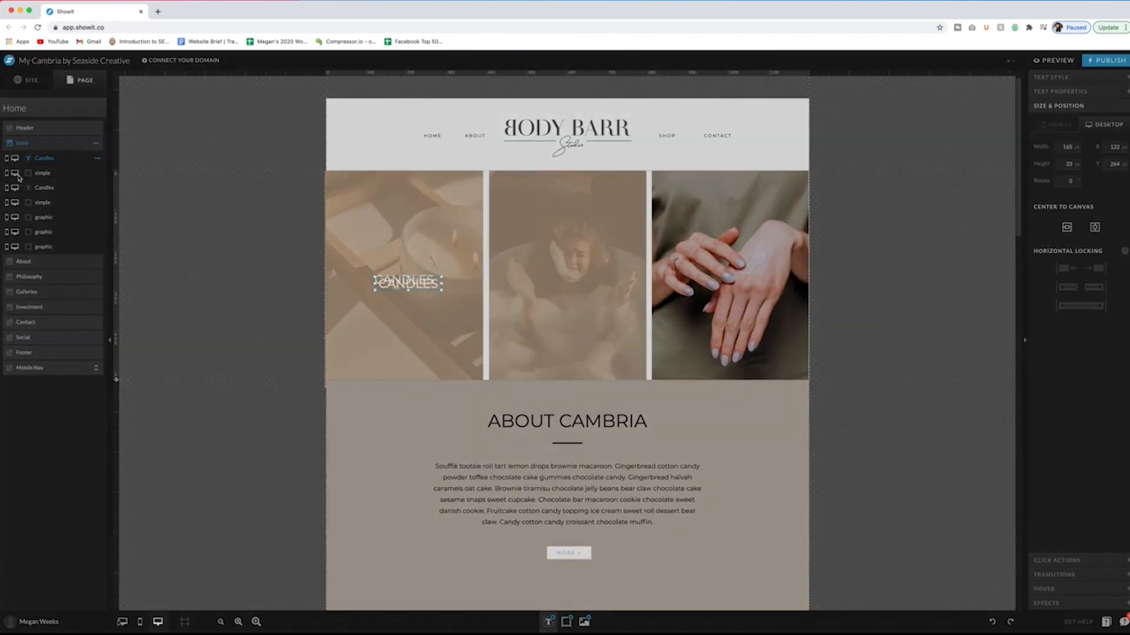
left_click(585, 148)
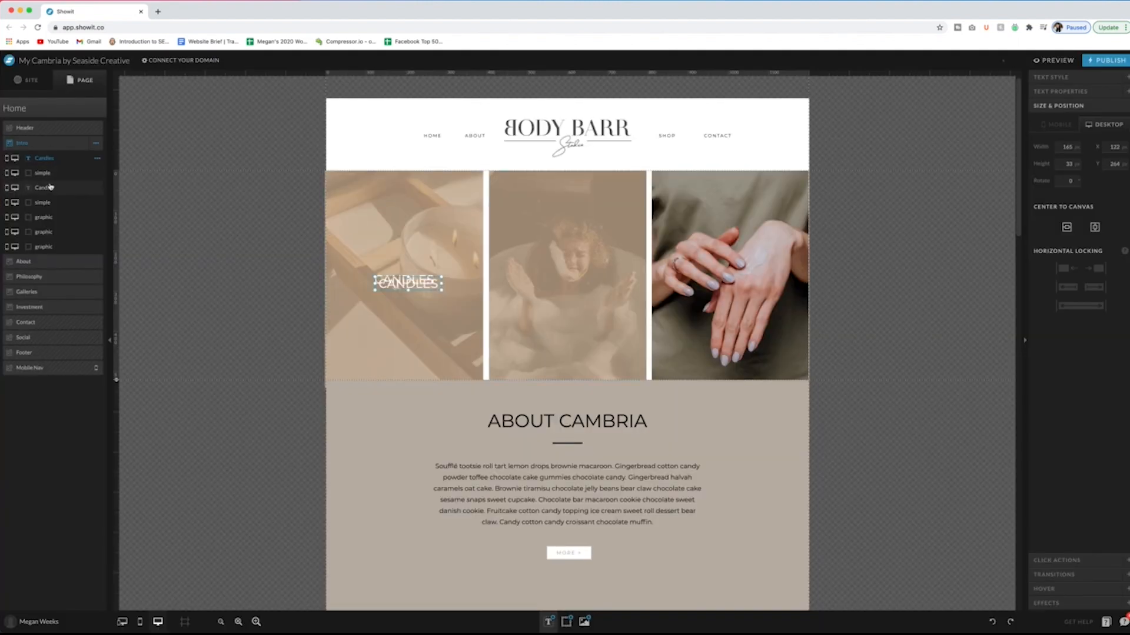
Step: Move the duplicated CANDLES text to the center of the middle overlay and change its wording to BATH
left_click(52, 162)
left_click_drag(405, 281, 568, 277)
double_click(569, 277)
type("BATH")
left_click(594, 259)
left_click(906, 235)
left_click(585, 228)
left_click(569, 275)
Step: Bring the bath photo to the top of the Intro layers and give it a Custom hover effect with 30% opacity
left_click(47, 217)
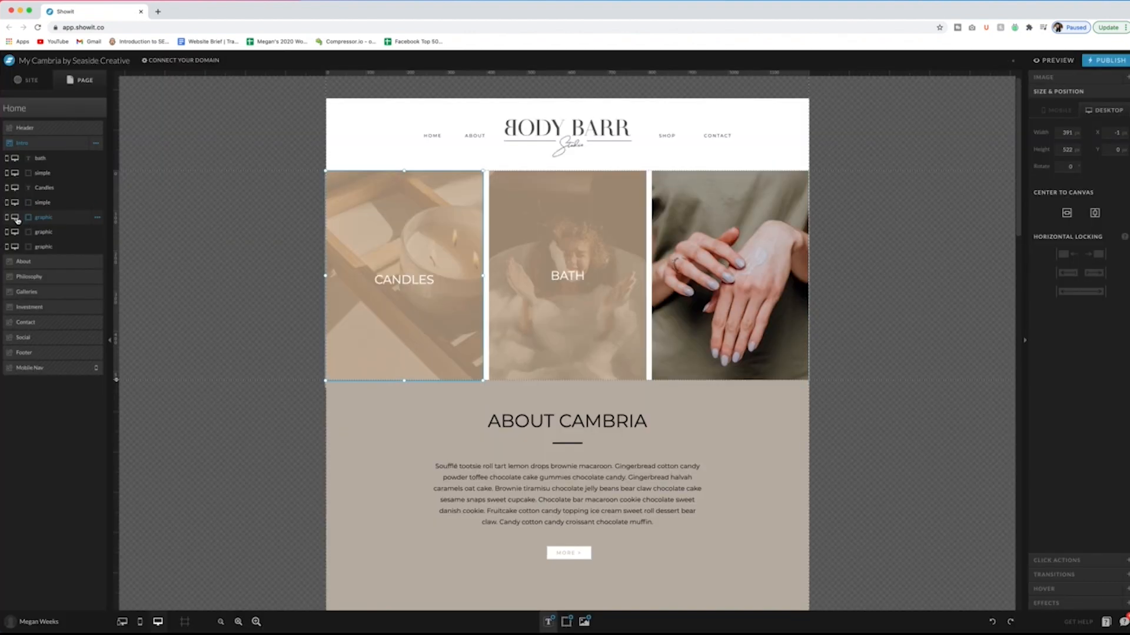
left_click_drag(22, 233, 57, 158)
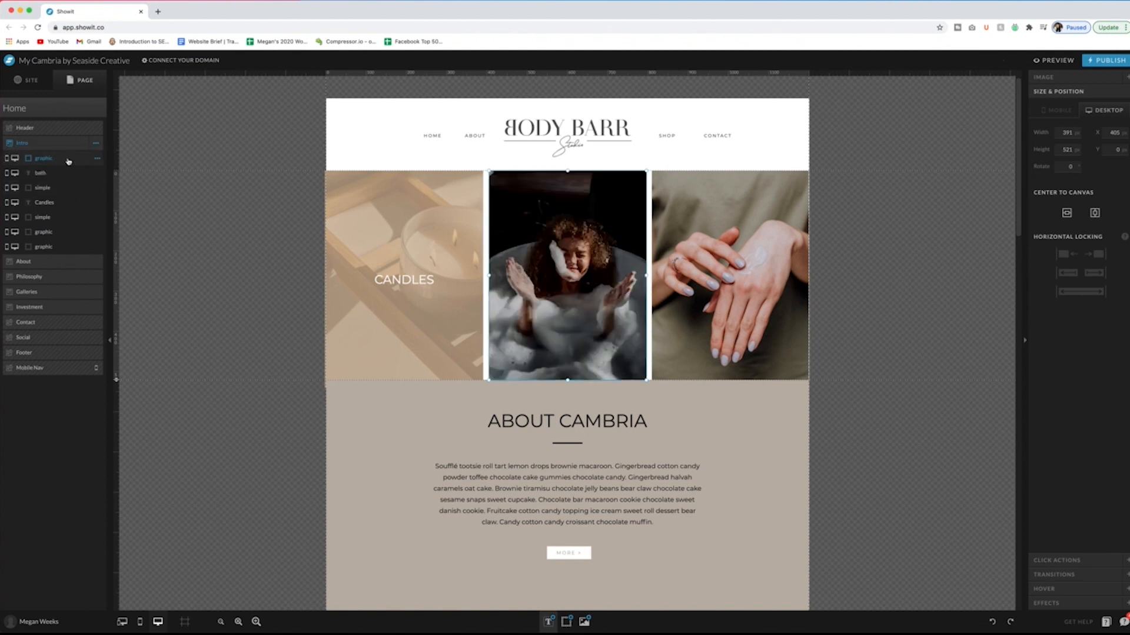
left_click(1068, 590)
left_click(1099, 151)
left_click(1099, 161)
left_click(1116, 168)
type("30")
Step: Preview the site to check the bath photo's rollover effect, and return to the editor
left_click(461, 335)
left_click(570, 300)
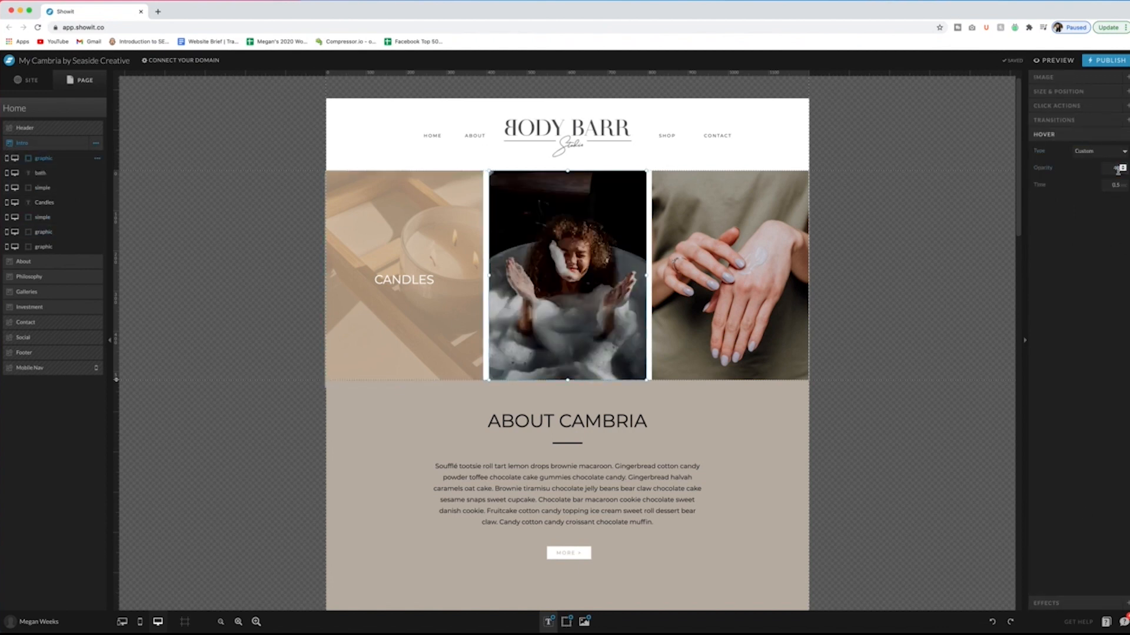
left_click(1054, 60)
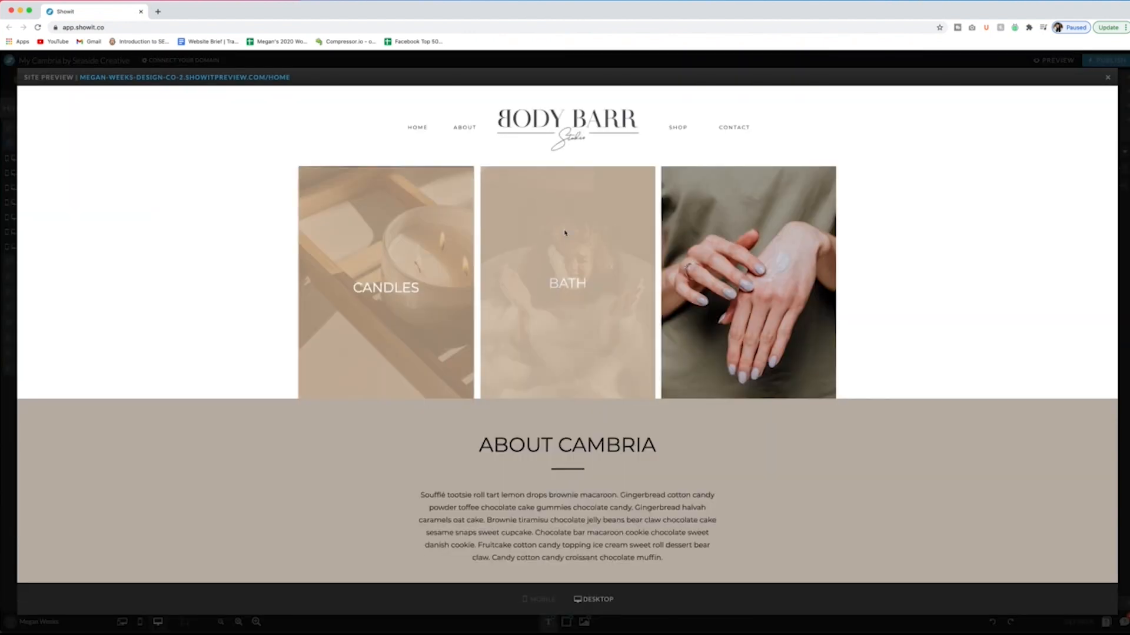
left_click(1108, 80)
left_click(209, 606)
left_click_drag(923, 419, 789, 425)
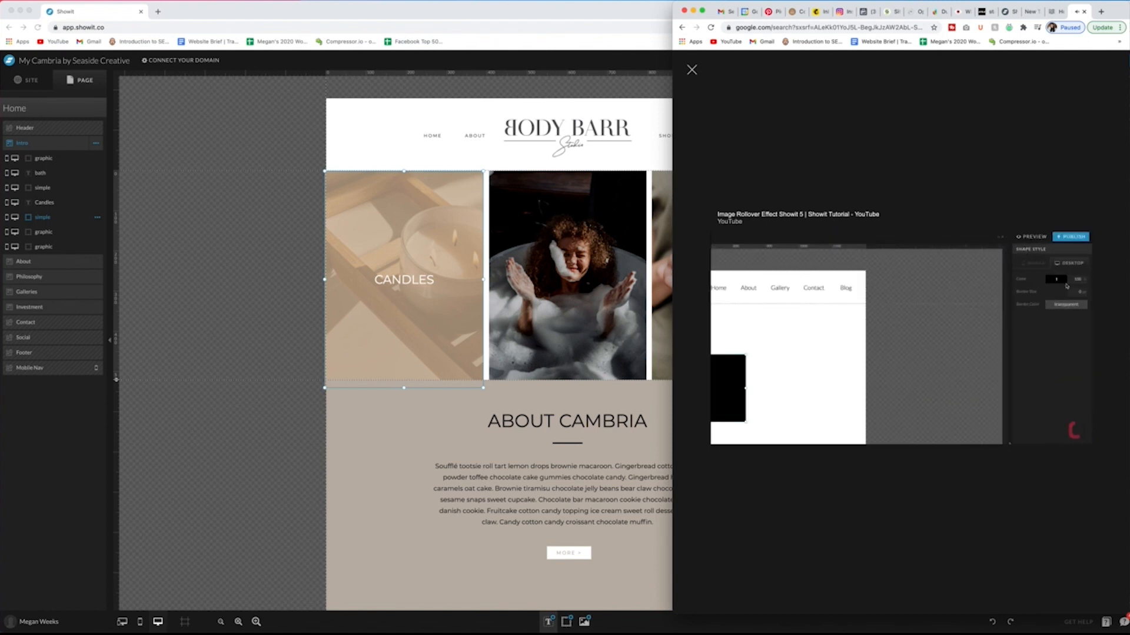
left_click(979, 391)
Step: Set the Candles overlay to 390 px wide and 522 px high and reposition it over the candle photo
left_click_drag(517, 339, 486, 335)
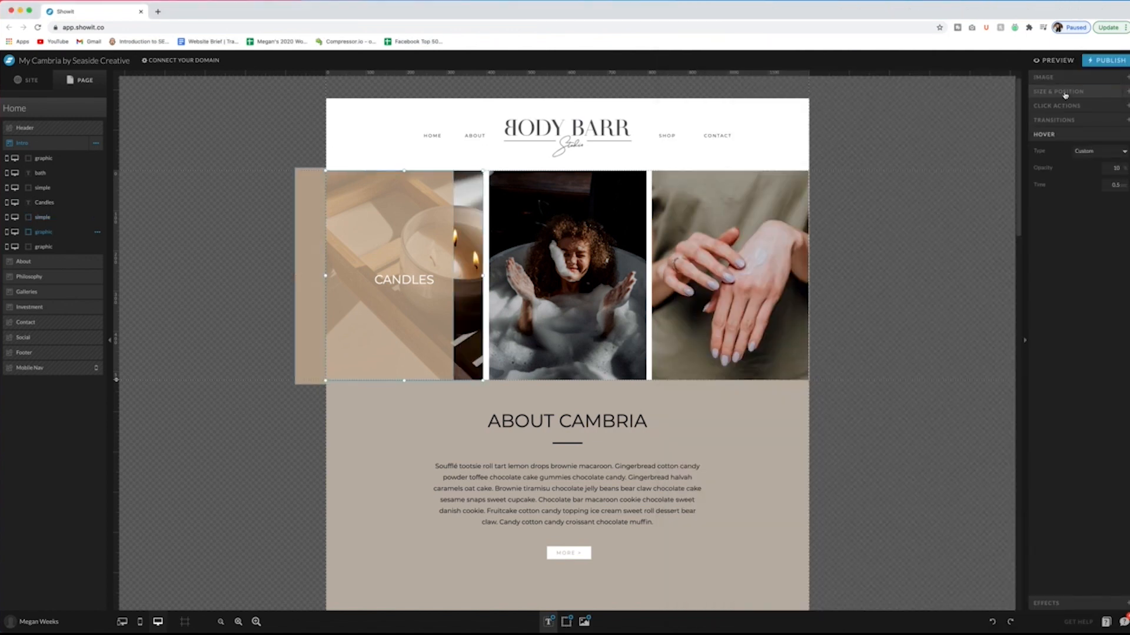
left_click(1058, 91)
left_click(1065, 149)
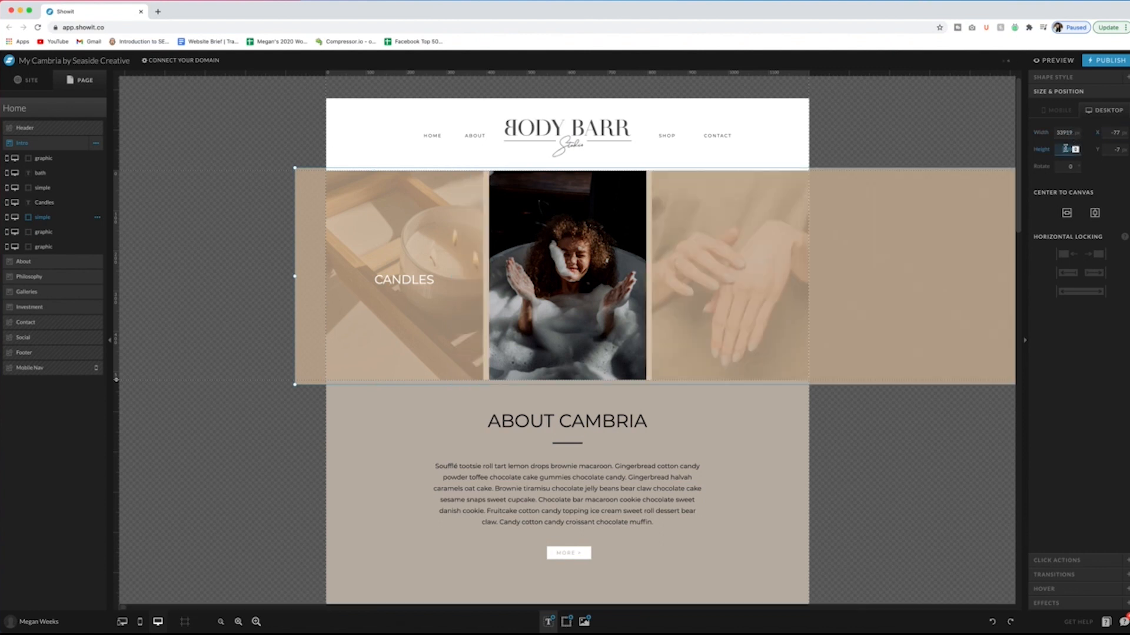
type("522")
left_click(1070, 133)
type("390")
key("Return")
left_click_drag(376, 236, 408, 238)
left_click(905, 363)
Step: Bring the candle photo above the CANDLES text in the layer order and preview the site
left_click(395, 246)
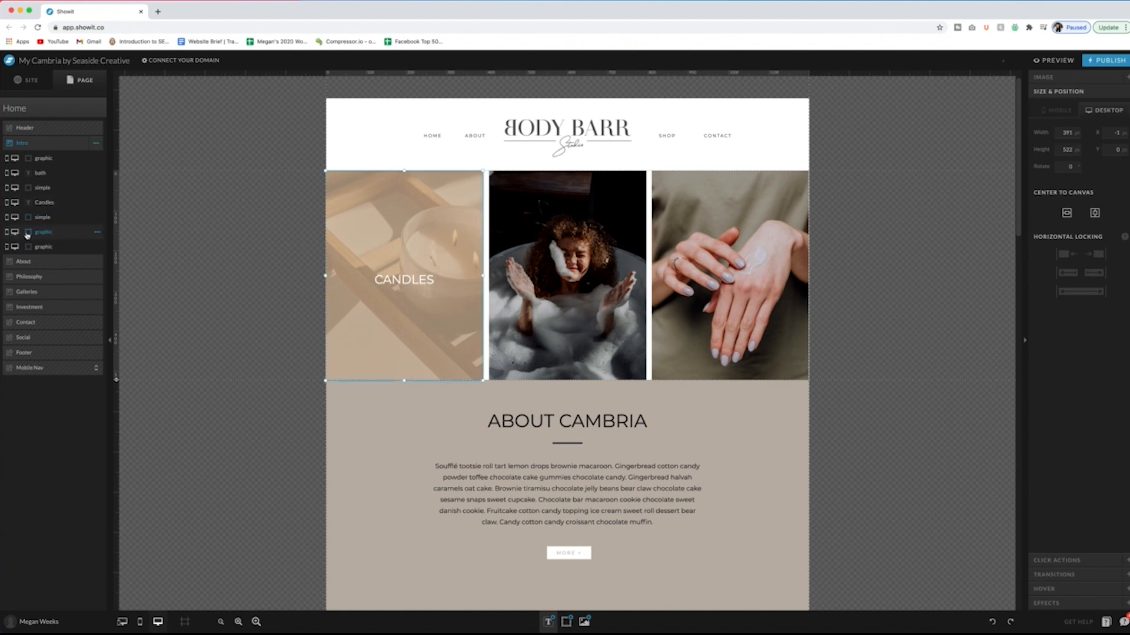
left_click(1053, 60)
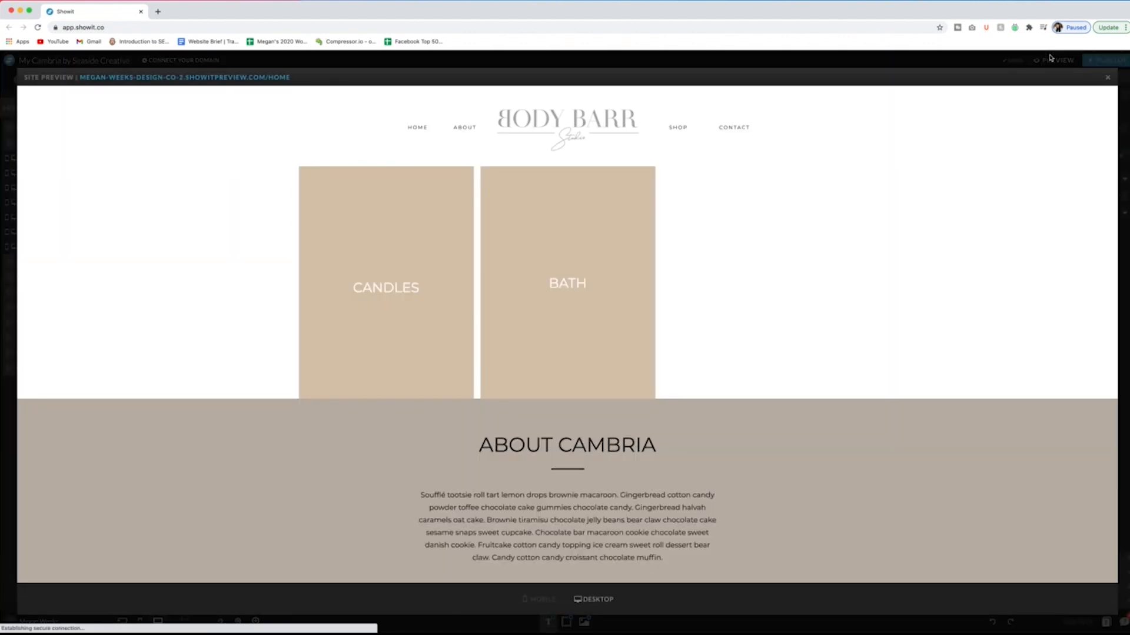
left_click(1107, 78)
Step: Duplicate the BATH text and its beige overlay, placing the text copy at the top of the Intro layers
left_click(58, 175)
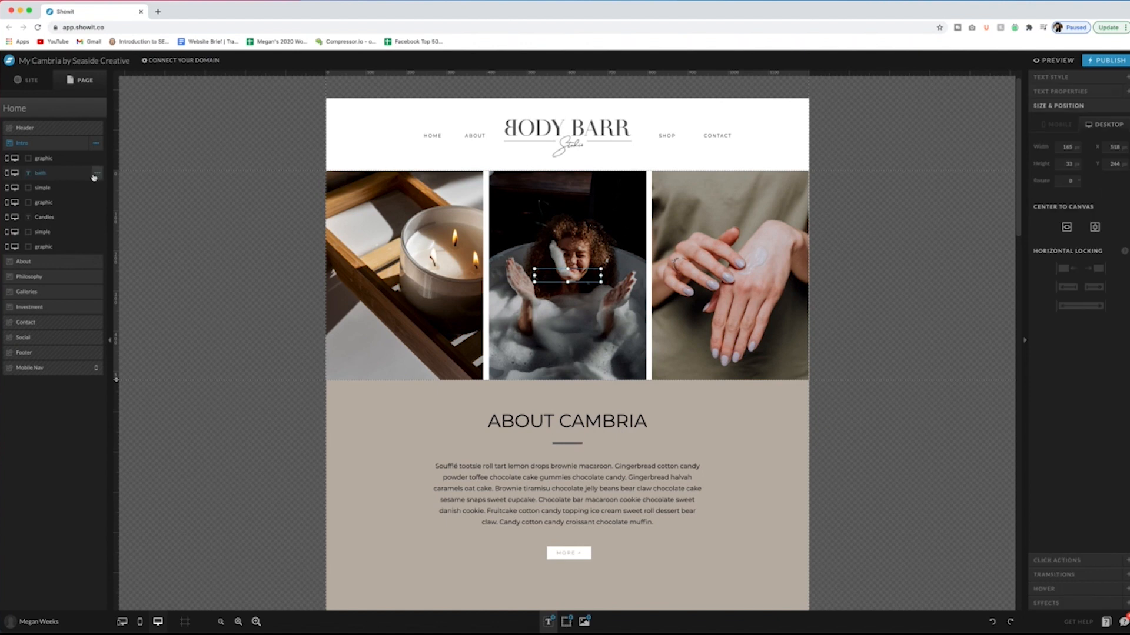
left_click_drag(57, 190, 51, 159)
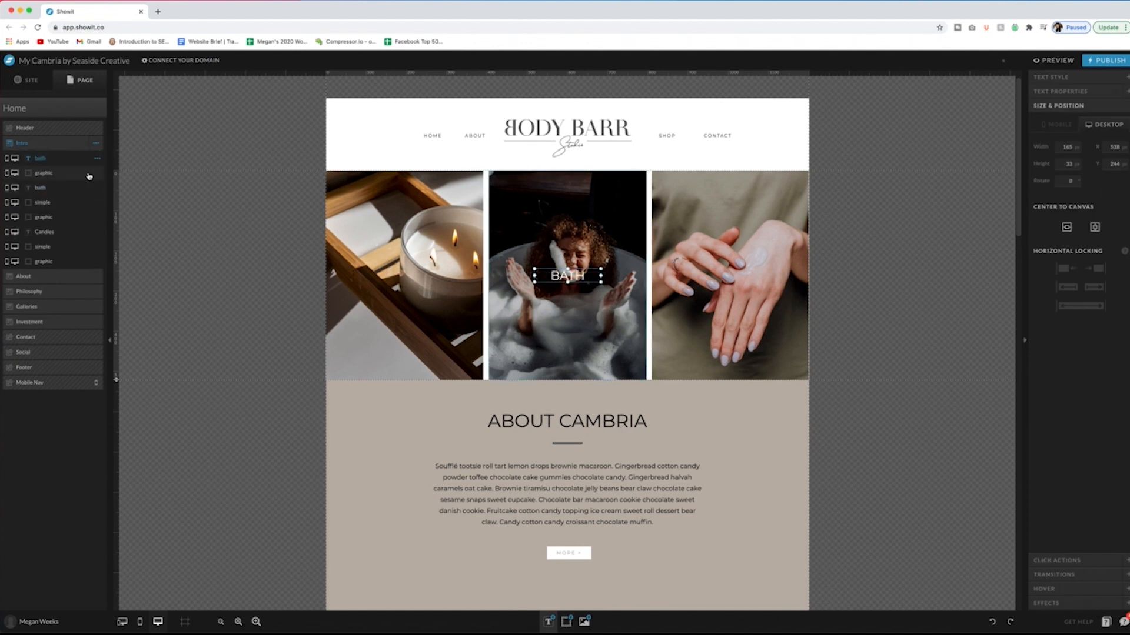
left_click(75, 174)
left_click(63, 202)
key("super+d")
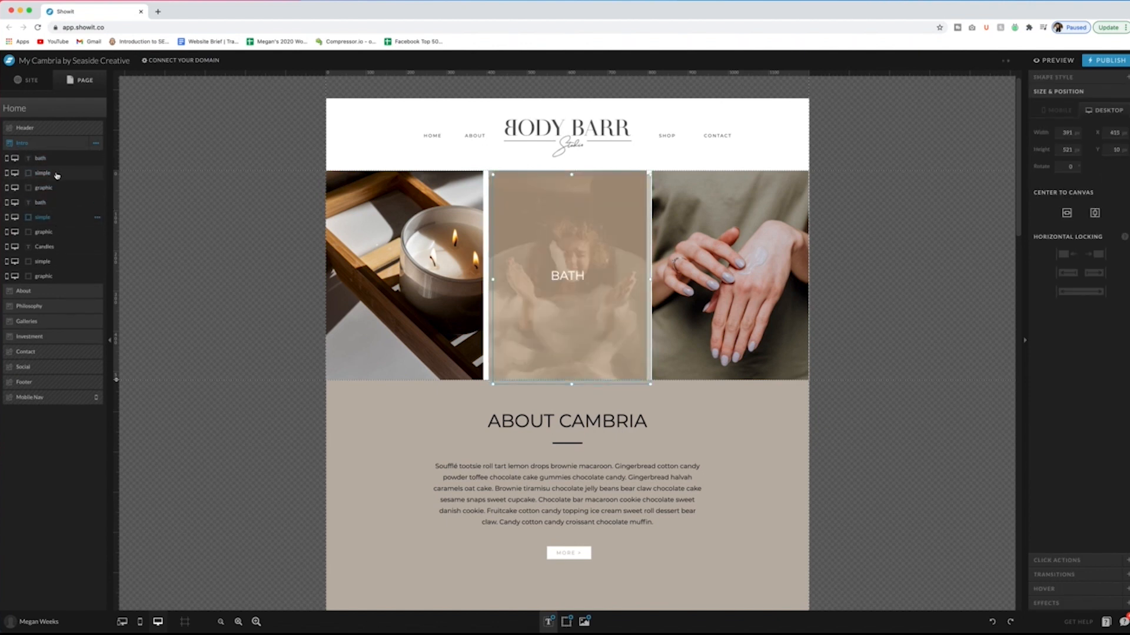
Step: Try moving the copied beige overlay onto the lotion photo, and undo the overlay copy
left_click_drag(560, 201, 719, 200)
left_click(568, 220)
key("super+z")
Step: Rename the beige overlay behind the bath photo as "Bath Beige Back"
right_click(69, 201)
double_click(46, 204)
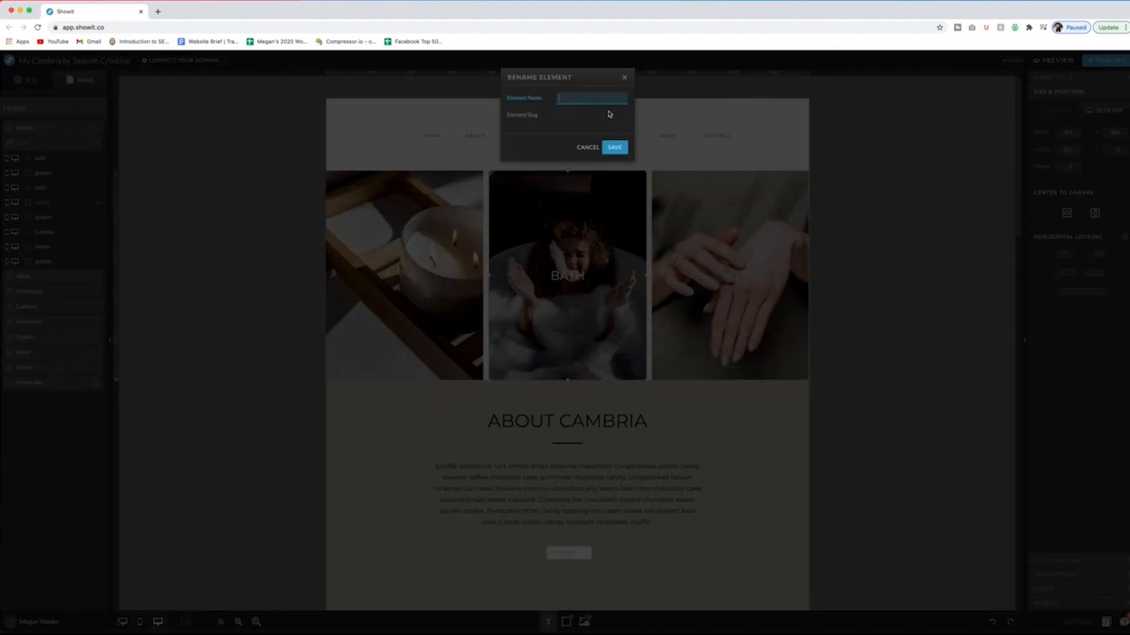
key("Return")
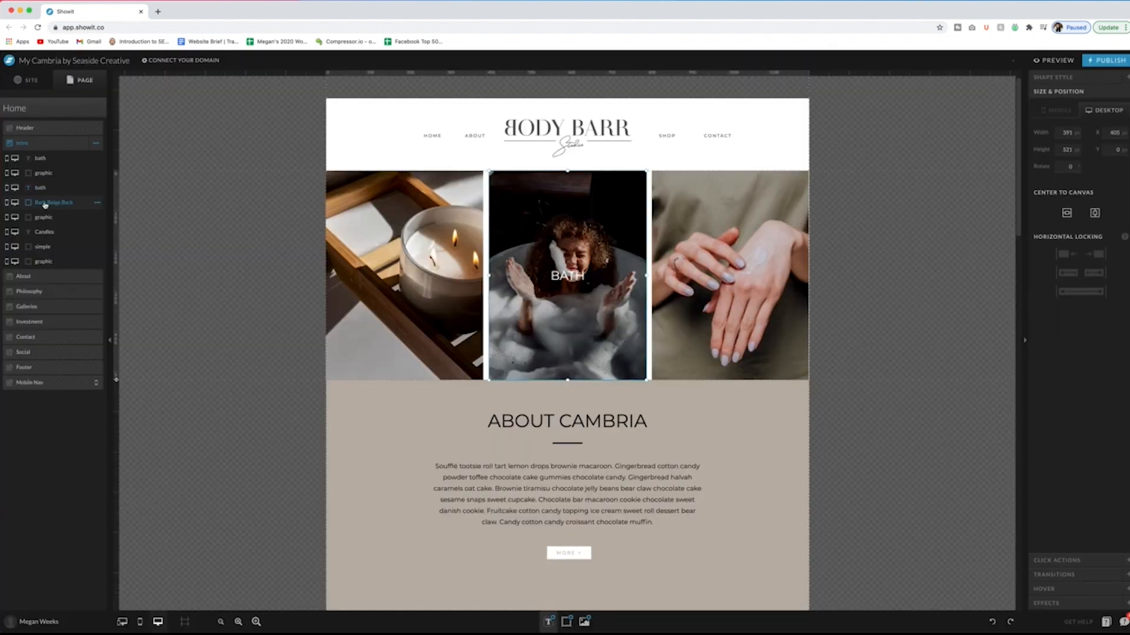
Step: Bring the lotion photo to the top of the Intro canvas layers
left_click(52, 219)
left_click(55, 248)
left_click(57, 263)
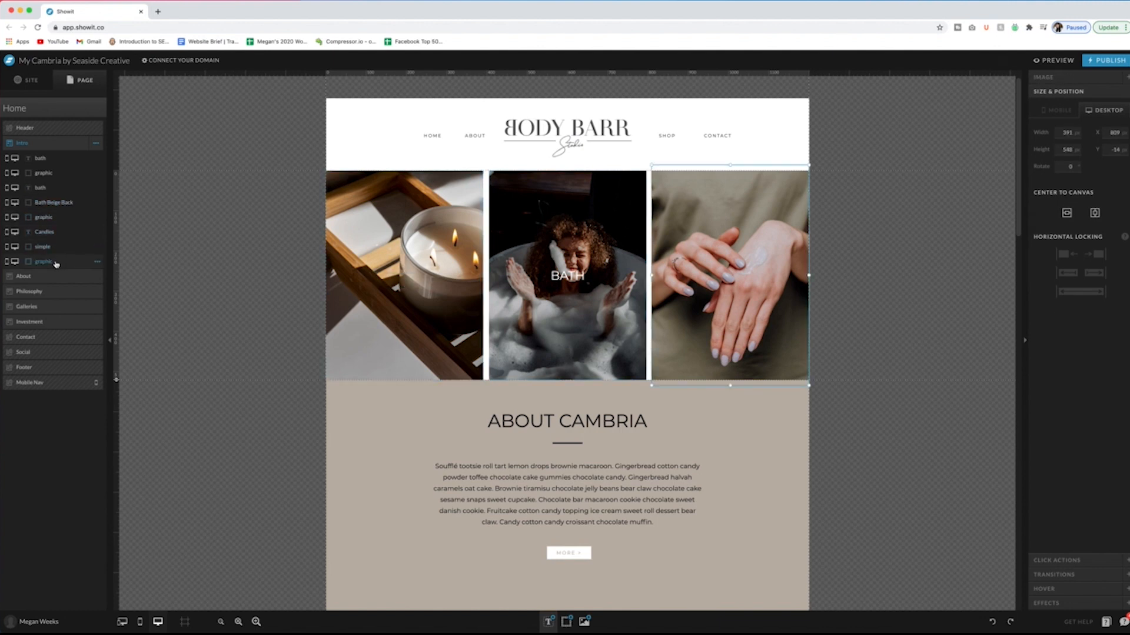
left_click_drag(56, 264, 66, 157)
Step: Move the BATH text copy from the bath photo to the middle of the lotion photo
left_click(567, 275)
left_click_drag(568, 275, 753, 292)
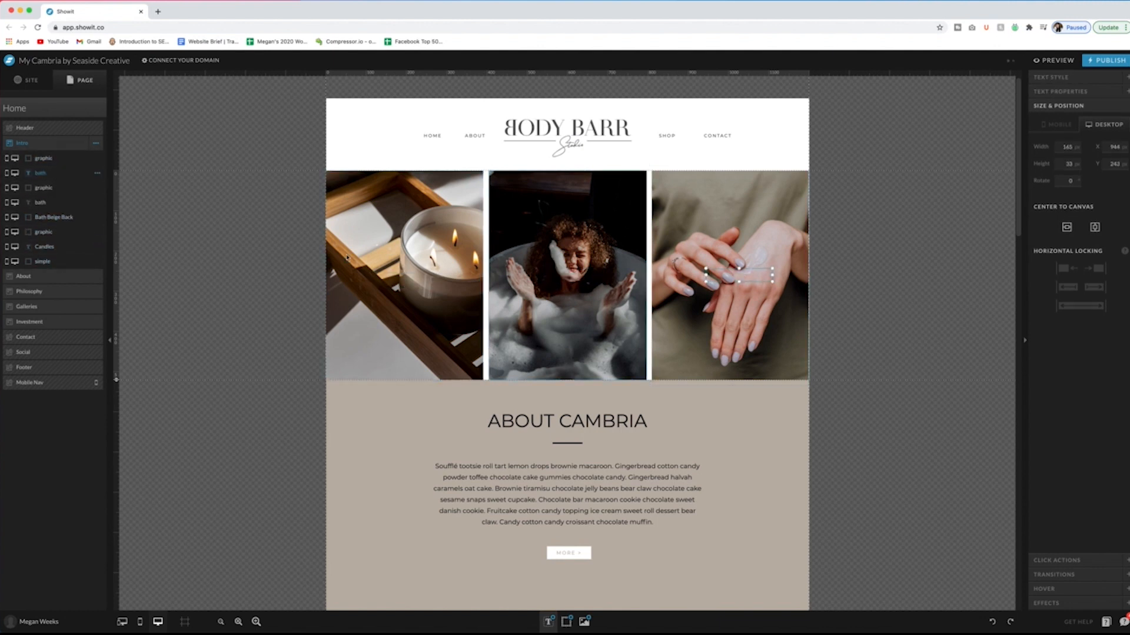
left_click(650, 261, "shift")
left_click(918, 176)
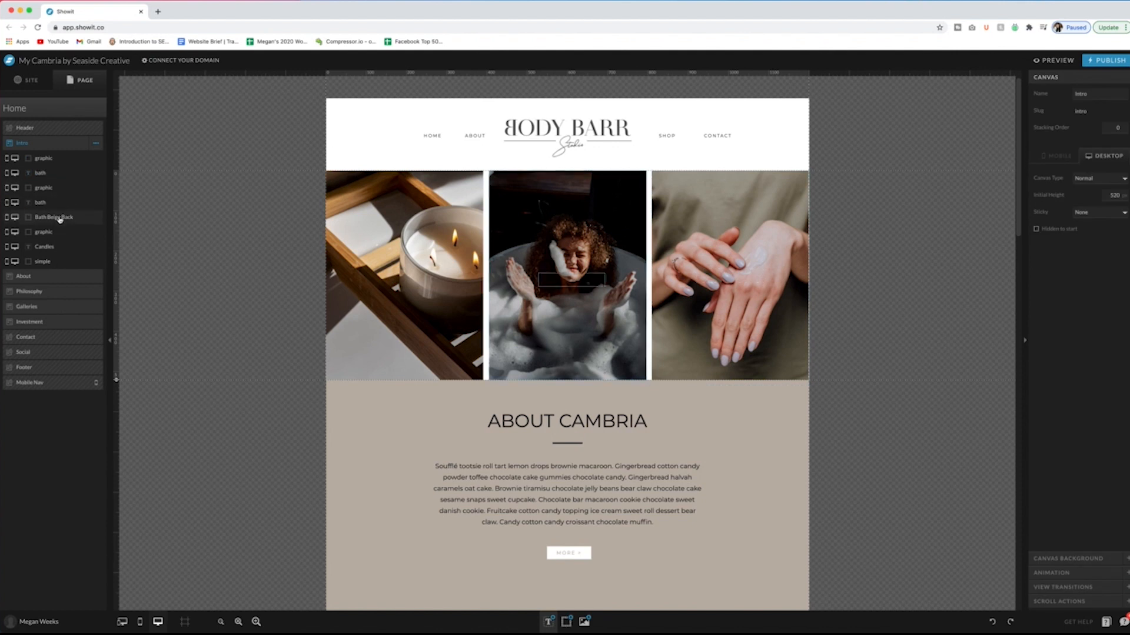
Step: Duplicate the Bath Beige Back overlay and place the copy directly below the title copy in the Intro layers
left_click(57, 218)
left_click(97, 217)
left_click(96, 241)
left_click(64, 233)
left_click(67, 220)
left_click_drag(68, 220, 76, 183)
Step: Move the Bath Beige Back copy onto the lotion photo and align the two with each other
left_click_drag(565, 277, 769, 302)
left_click(744, 265, "shift")
left_click(1052, 161)
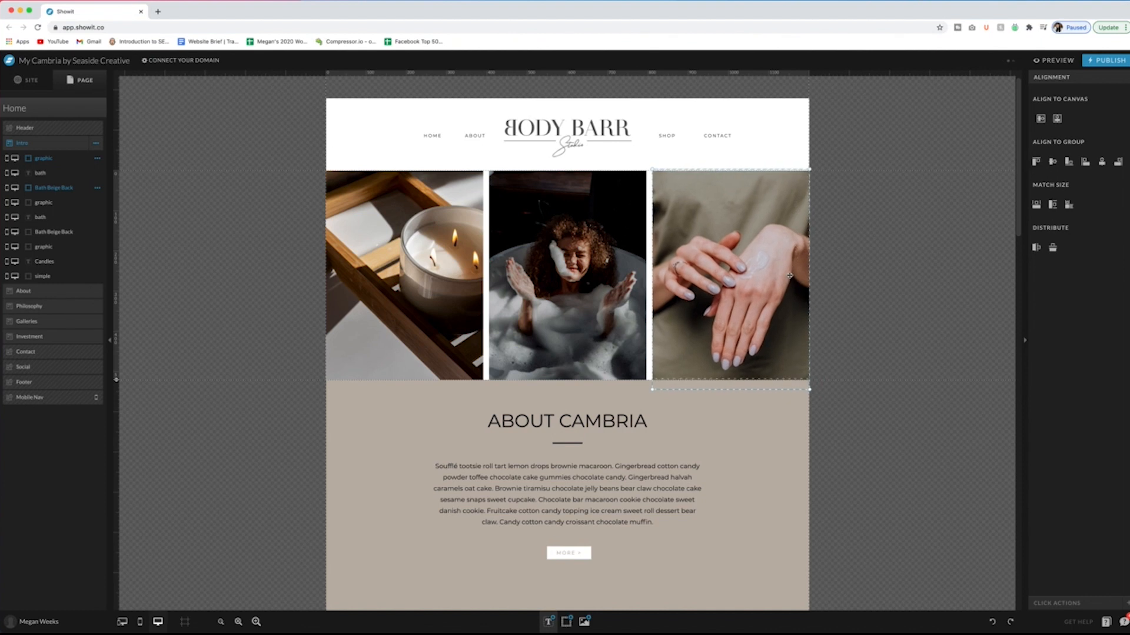
Step: Shorten the lotion photo so its lower edge lines up with the neighbouring photos
left_click(792, 342)
left_click_drag(732, 391, 732, 380)
left_click_drag(810, 381, 810, 379)
Step: Try to distribute all the Intro photos, titles and overlays horizontally
left_click_drag(874, 333, 793, 292)
left_click(890, 266)
left_click_drag(896, 315, 421, 276)
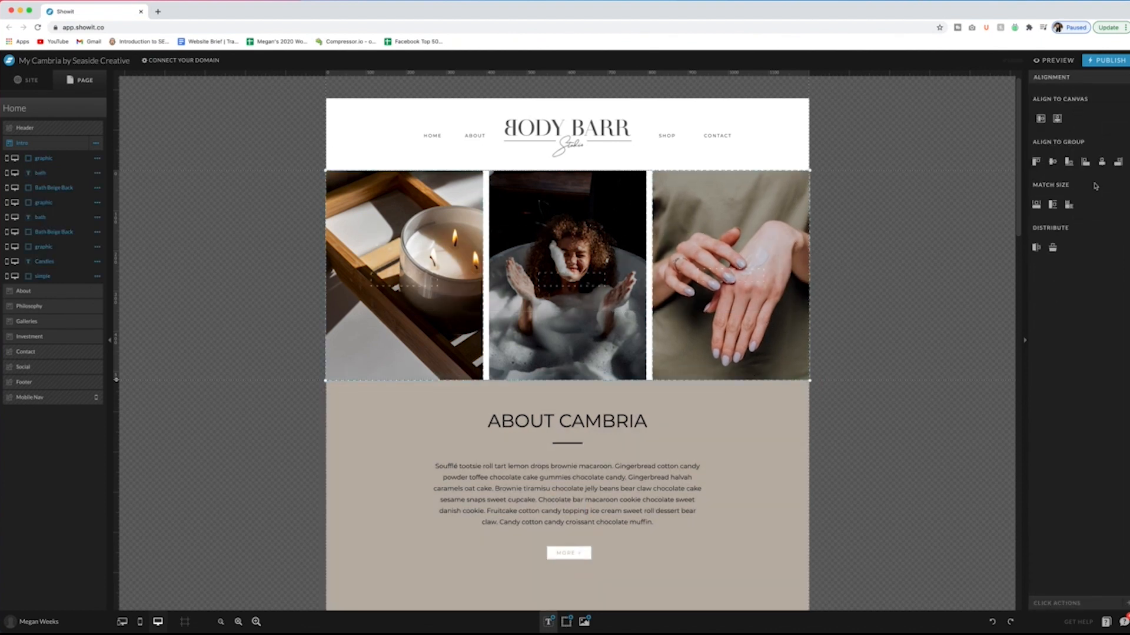
left_click(1037, 248)
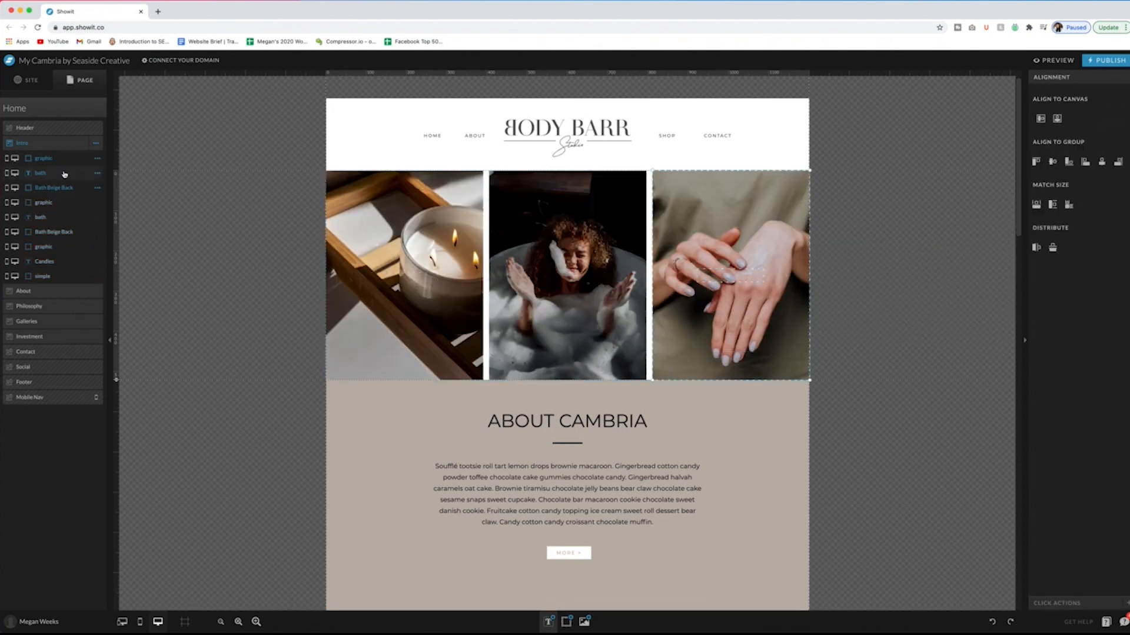
Step: Search the web for "how to group things on showit" and return to the Showit editor
left_click(157, 11)
type("how to group things on show")
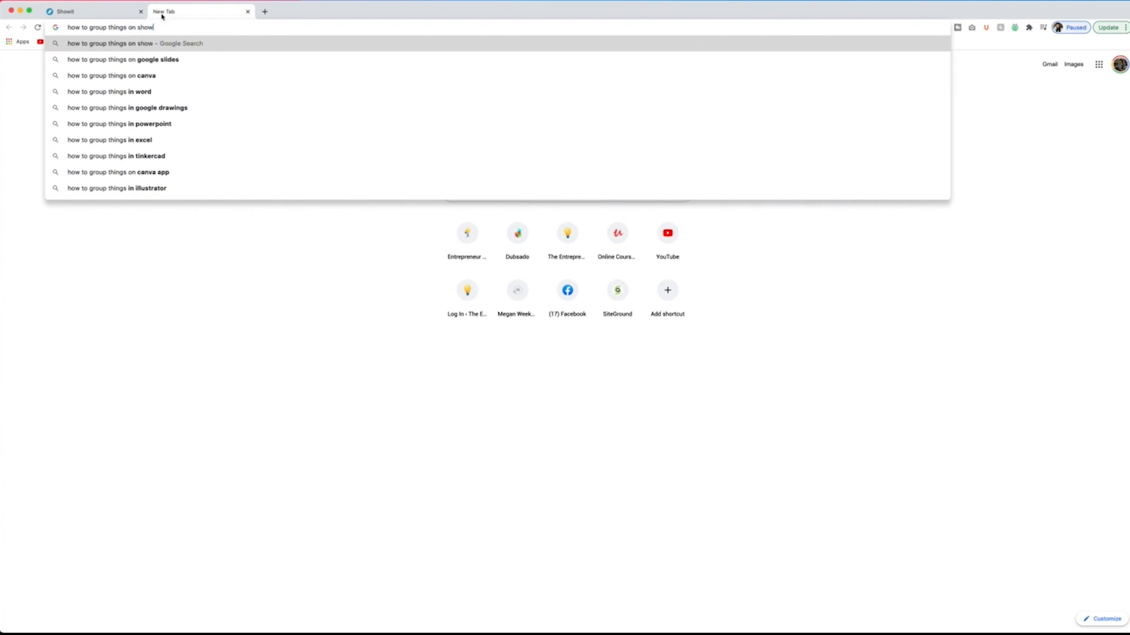
type("it")
key("Return")
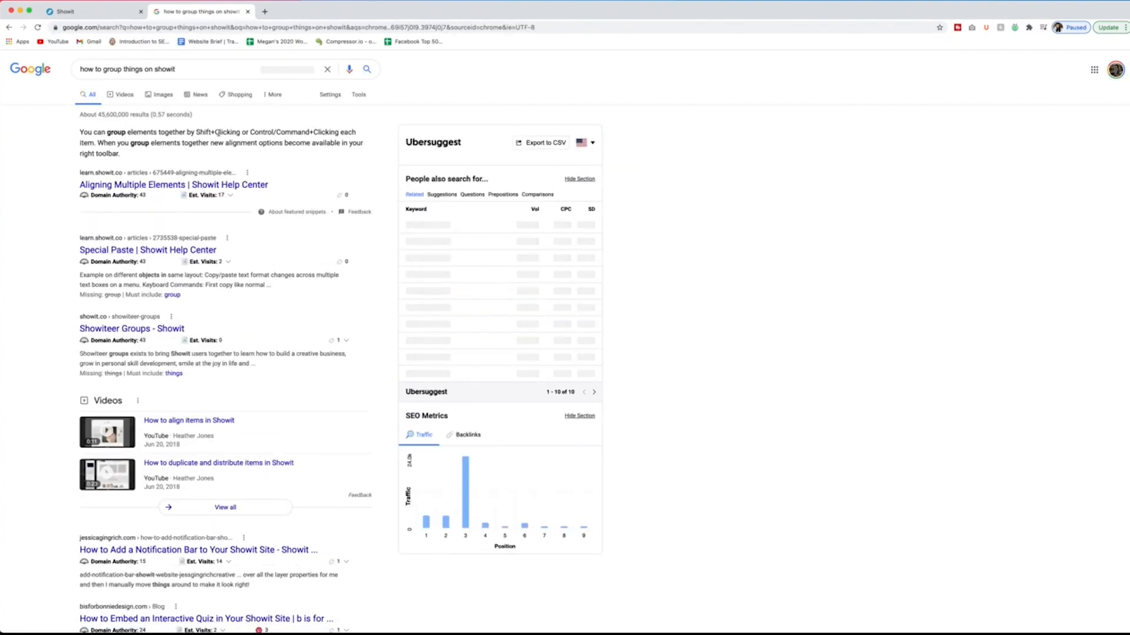
left_click(82, 13)
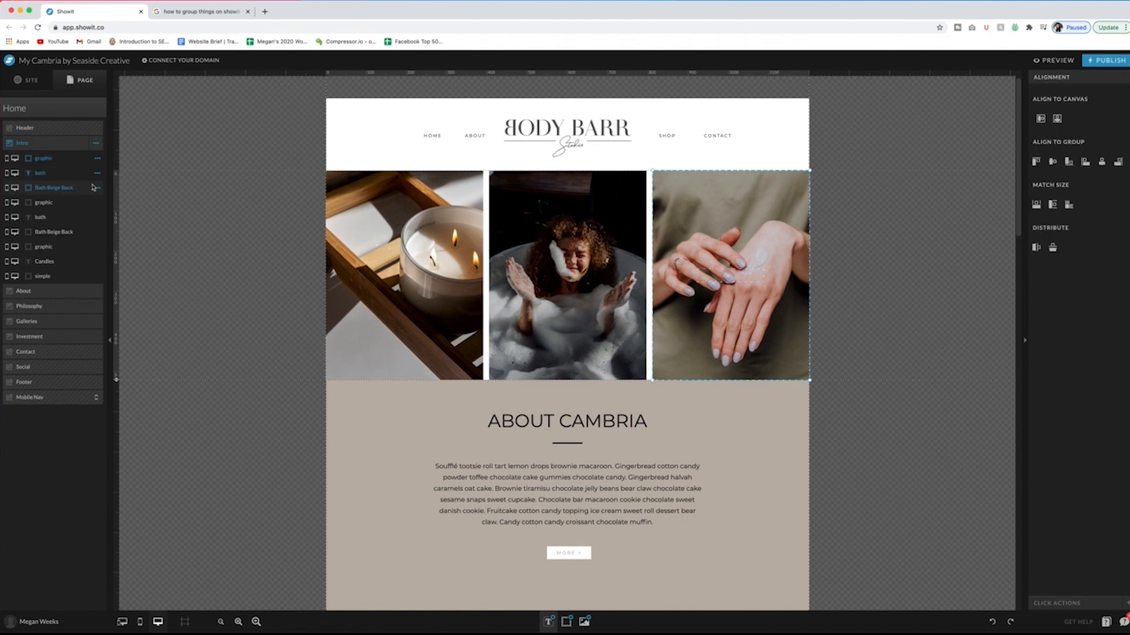
left_click(58, 204)
Step: Read the Aligning Multiple Elements help article from the search results and return to the Showit editor
left_click(188, 12)
left_click(163, 185)
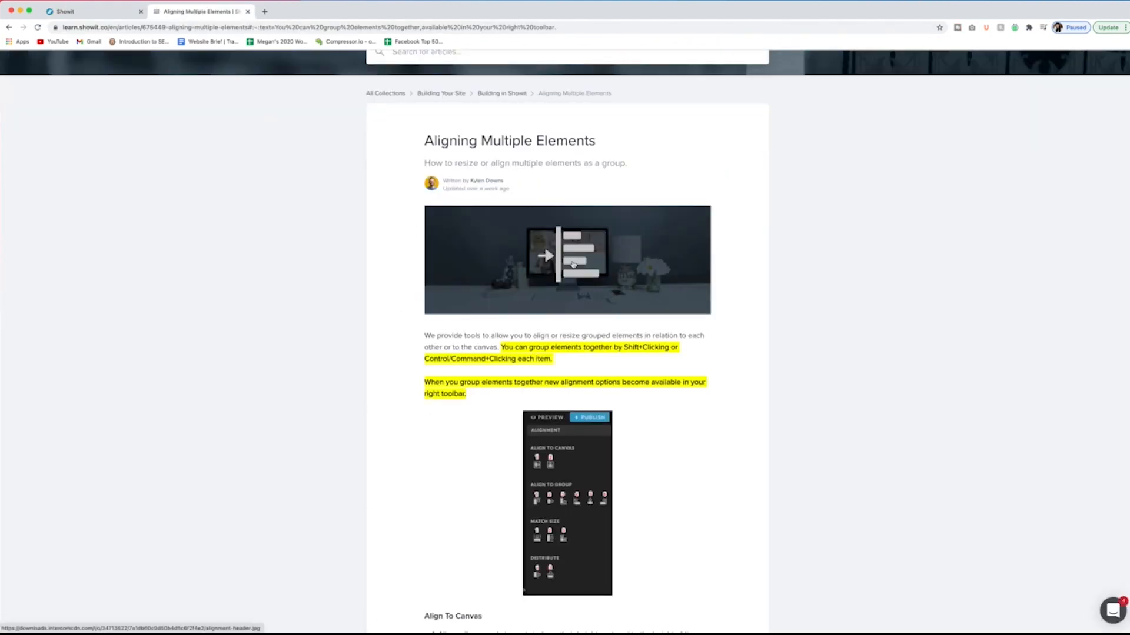
left_click(94, 12)
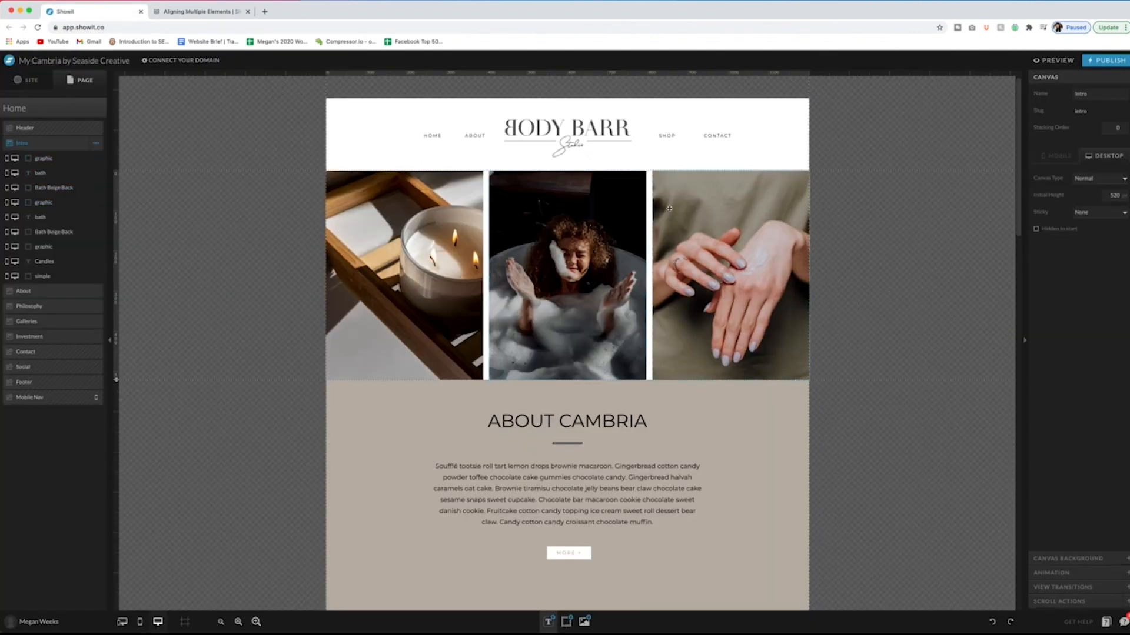
Step: Centre the lotion photo's elements on each other, and select the bath and candle photo groups in turn
left_click(1102, 163)
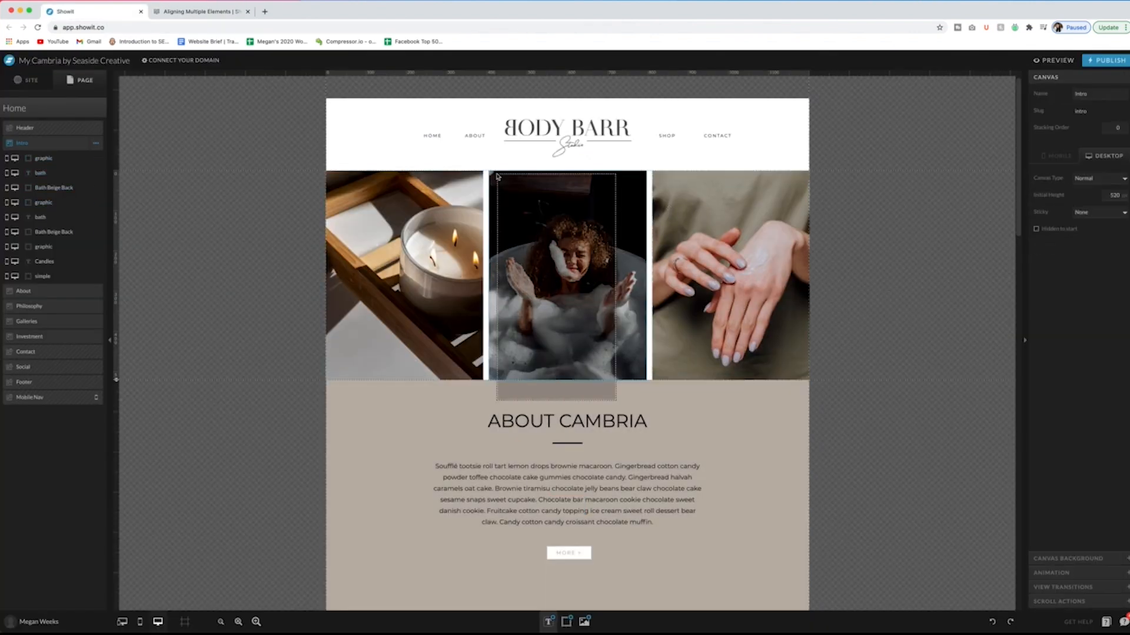
left_click_drag(537, 398, 621, 265)
left_click(936, 301)
left_click(568, 348)
left_click_drag(373, 404, 484, 233)
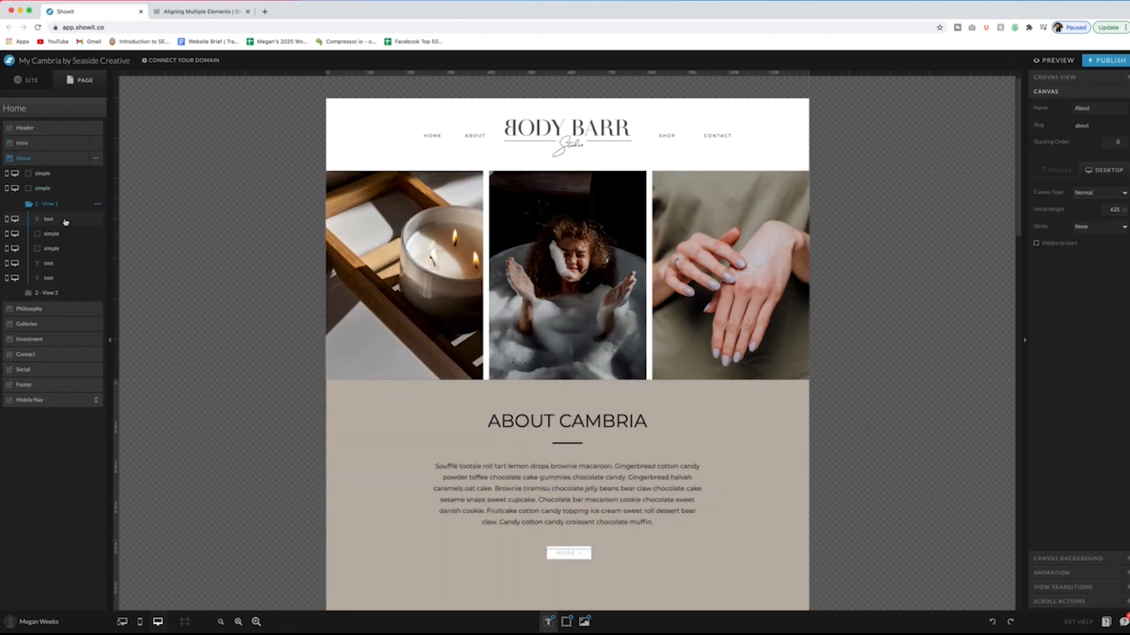
left_click(287, 227)
left_click_drag(301, 193, 464, 360)
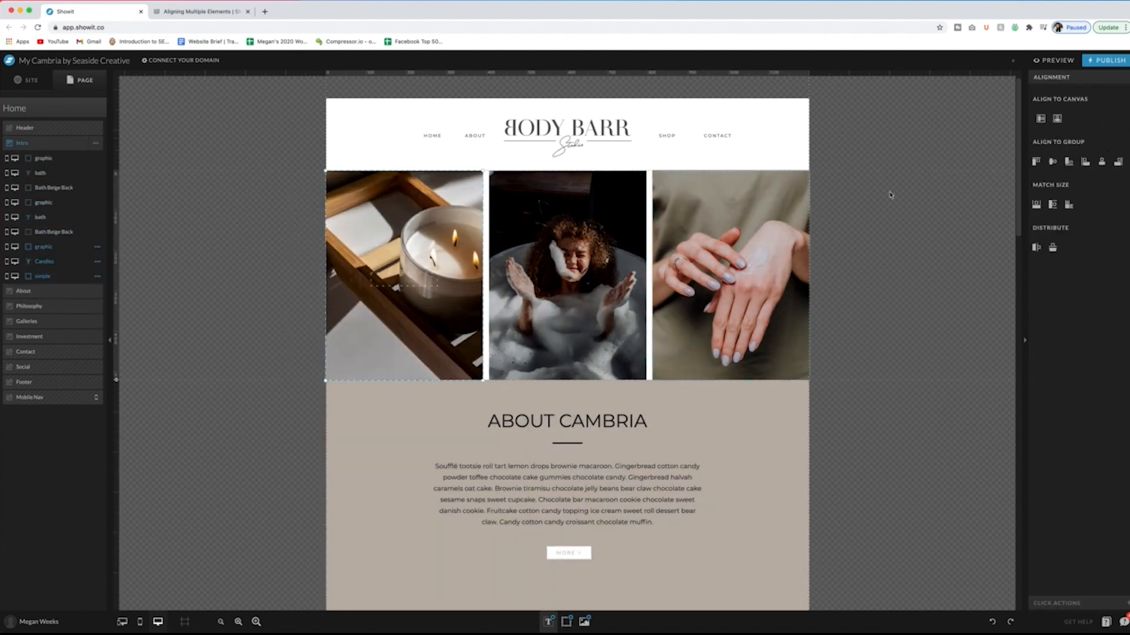
left_click(850, 303)
Step: Rename the beige overlay behind the lotion photo as "Lotion Beige Back"
left_click(759, 294)
left_click(62, 188)
double_click(62, 189)
type("LotionBeige Back")
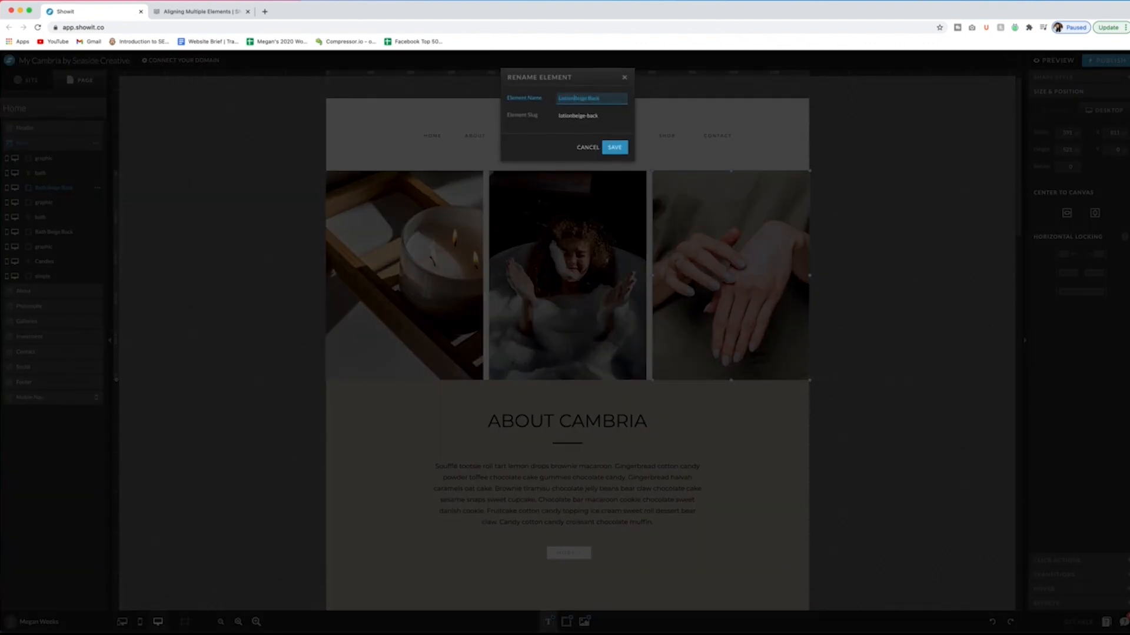
key("Return")
Step: Bring the BATH title copy above the lotion photo in the Intro layers
left_click(283, 232)
left_click(51, 176)
left_click(98, 175)
left_click(739, 275)
double_click(740, 275)
left_click(1106, 79)
left_click(59, 174)
left_click_drag(58, 174, 58, 156)
Step: Change the title over the lotion photo to "skin", and open and close the site preview
double_click(740, 279)
type("skin")
left_click(757, 260)
left_click(1053, 60)
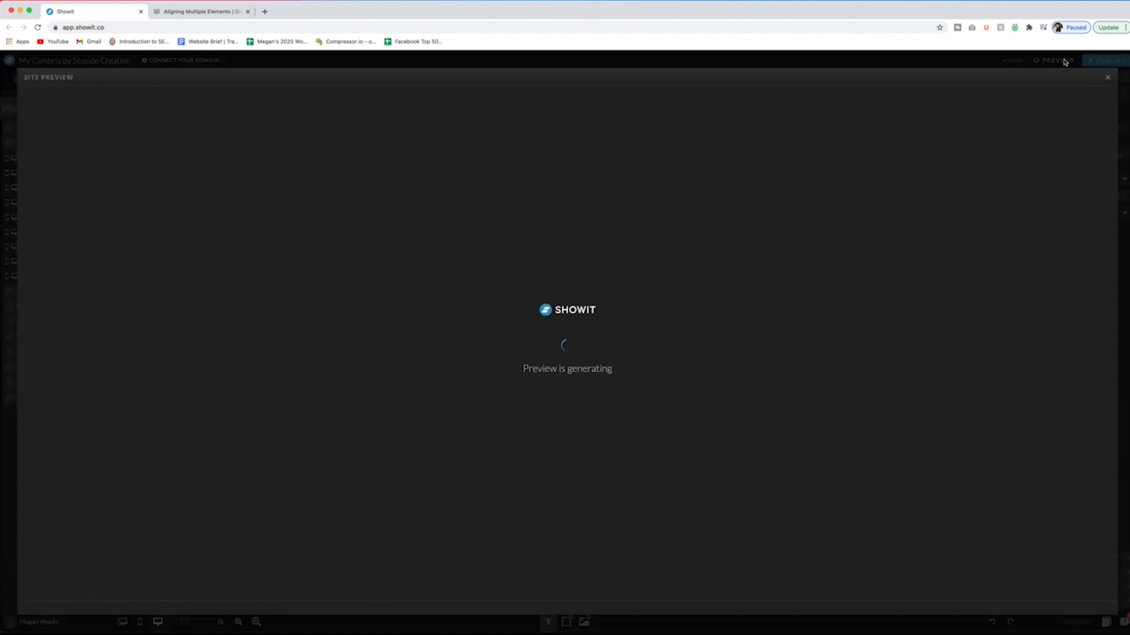
left_click(1108, 77)
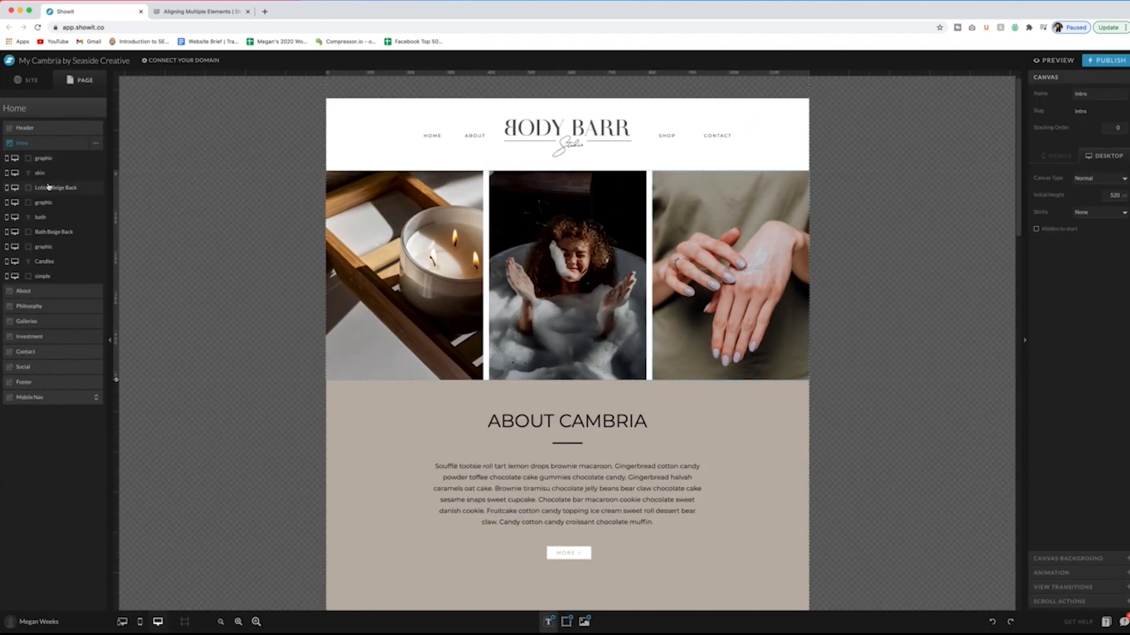
Step: Set the lotion photo's hover opacity to 10 and preview the rollover effects on the site
left_click(745, 274)
left_click(1100, 151)
left_click(1093, 161)
left_click(1115, 168)
type("10")
key("Return")
left_click(1053, 62)
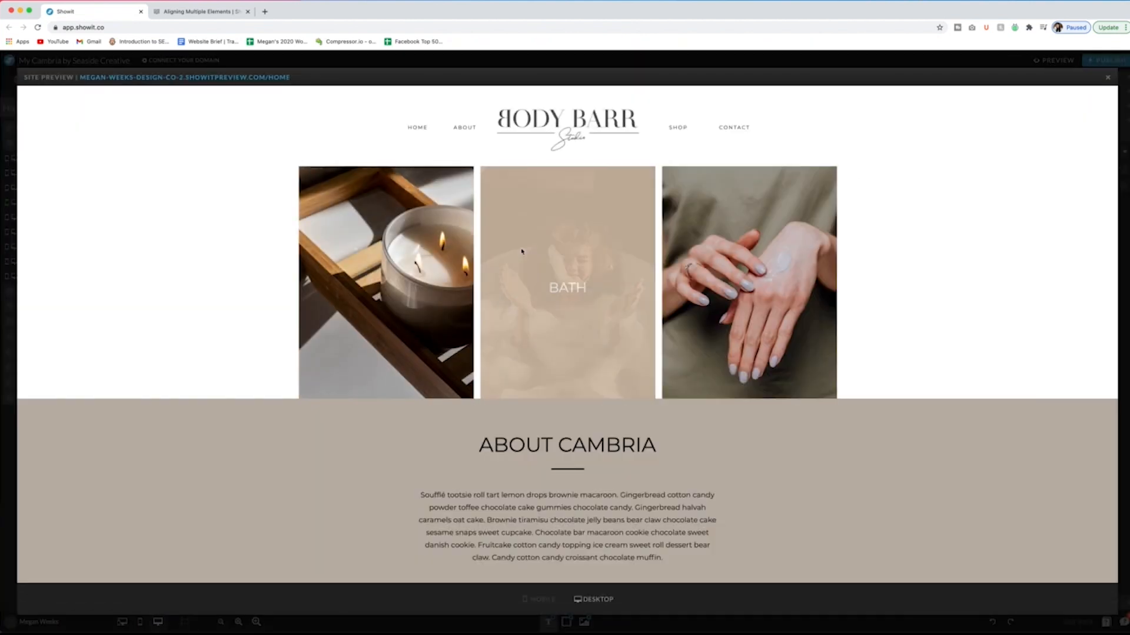
key("Escape")
left_click(893, 244)
scroll(893, 244, "down", 3)
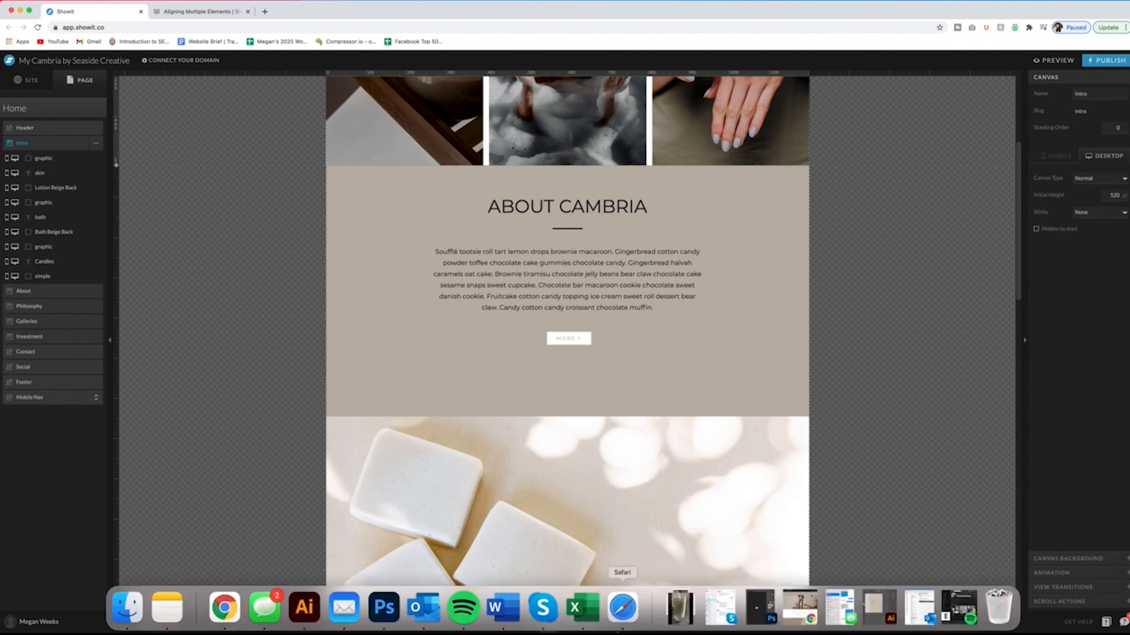
key("super+t")
left_click(1099, 65)
left_click(1054, 197)
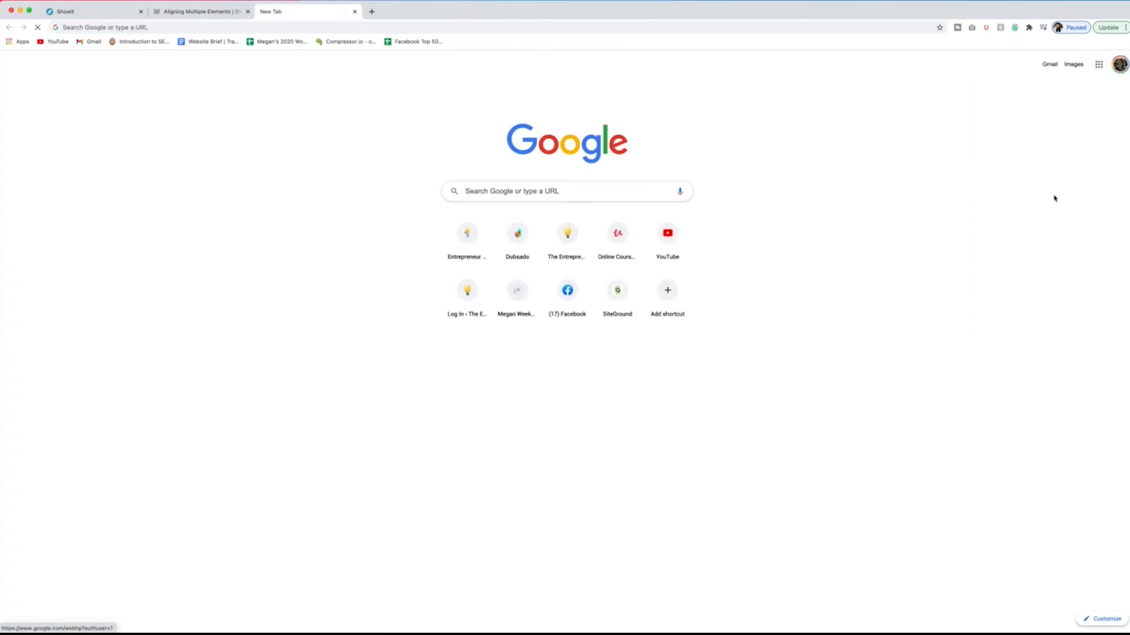
left_click(354, 11)
left_click(88, 12)
Step: Switch to Mail and open the shared Adobe XD design link from an inbox message
left_click(647, 52)
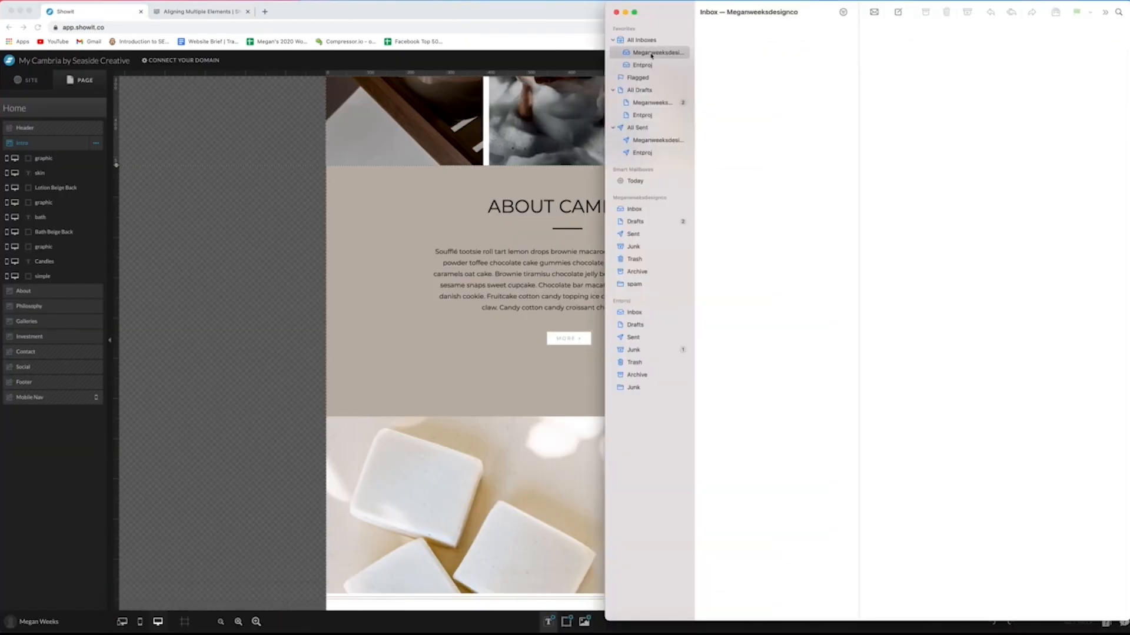
left_click(747, 328)
left_click(949, 542)
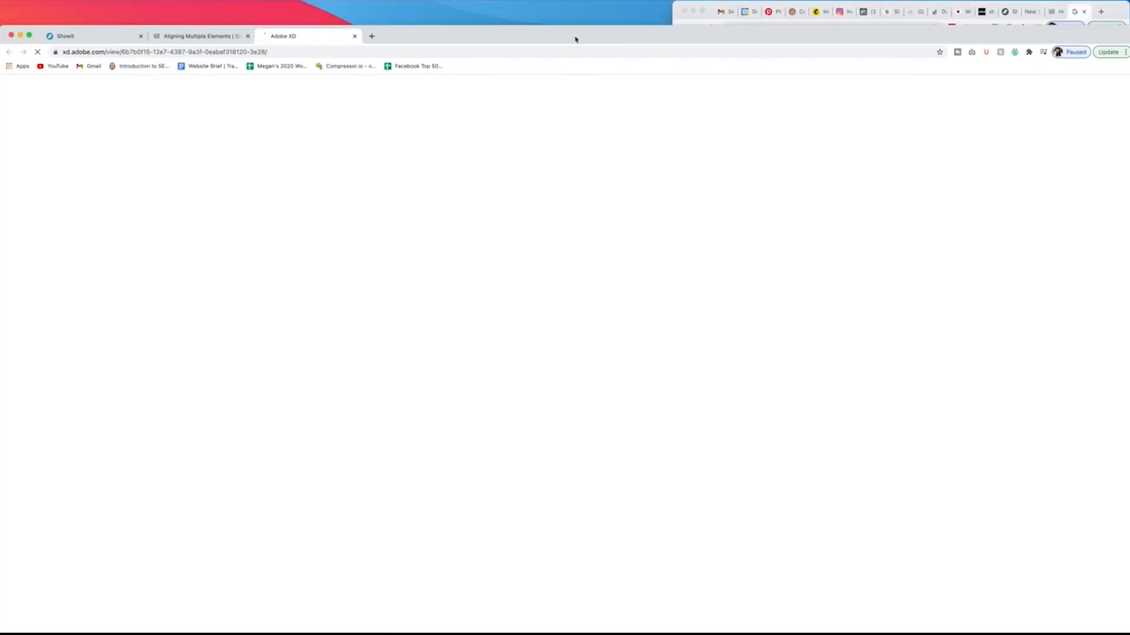
Step: Rearrange the browser windows and narrow the Showit window so the Adobe XD design shows beside it
left_click_drag(274, 11, 478, 80)
left_click_drag(158, 68, 712, 2)
left_click_drag(953, 12, 819, 12)
left_click_drag(1032, 13, 903, 12)
left_click_drag(1026, 259, 1112, 259)
scroll(569, 363, "down", 5)
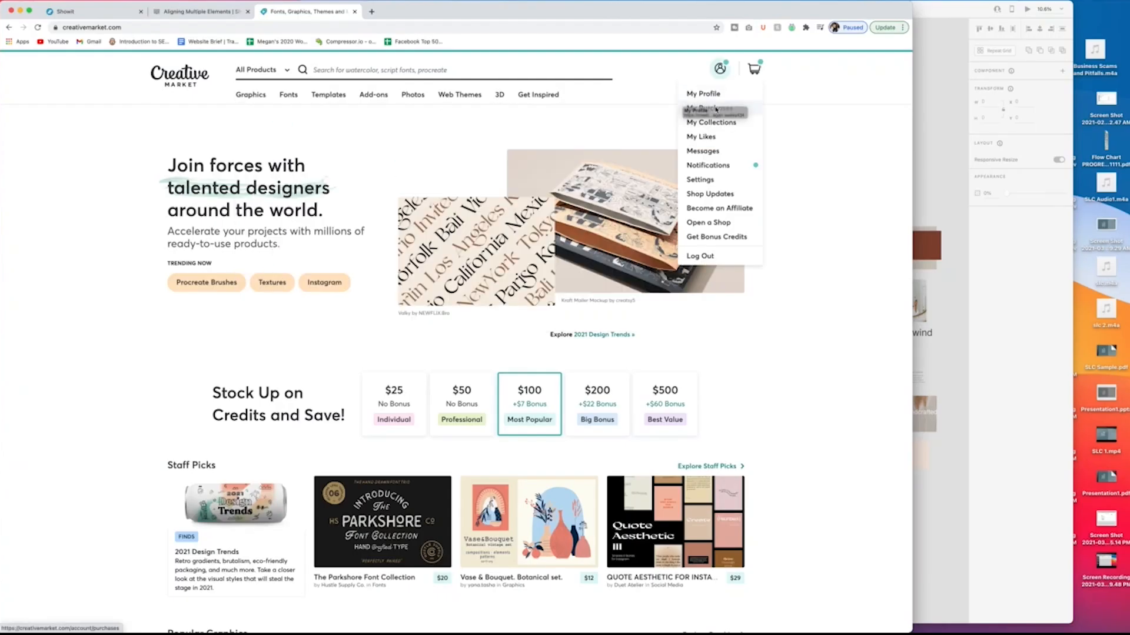
Step: Download the Hafidz Luxury Signature Font from the Creative Market purchases, and return to the Showit editor
left_click(708, 110)
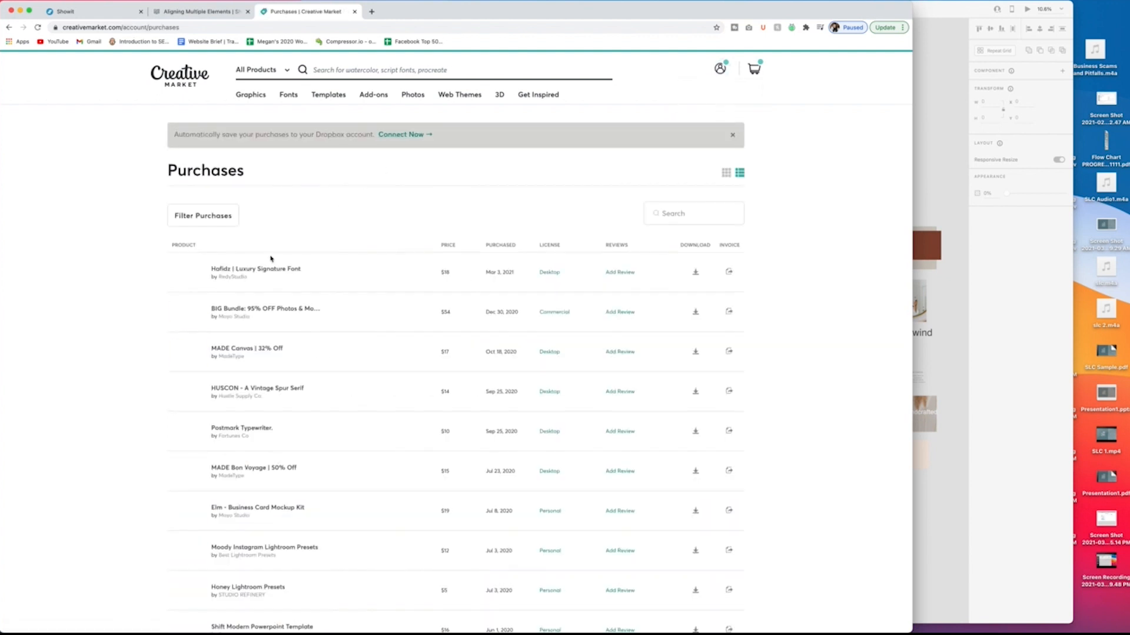
scroll(270, 254, "down", 1)
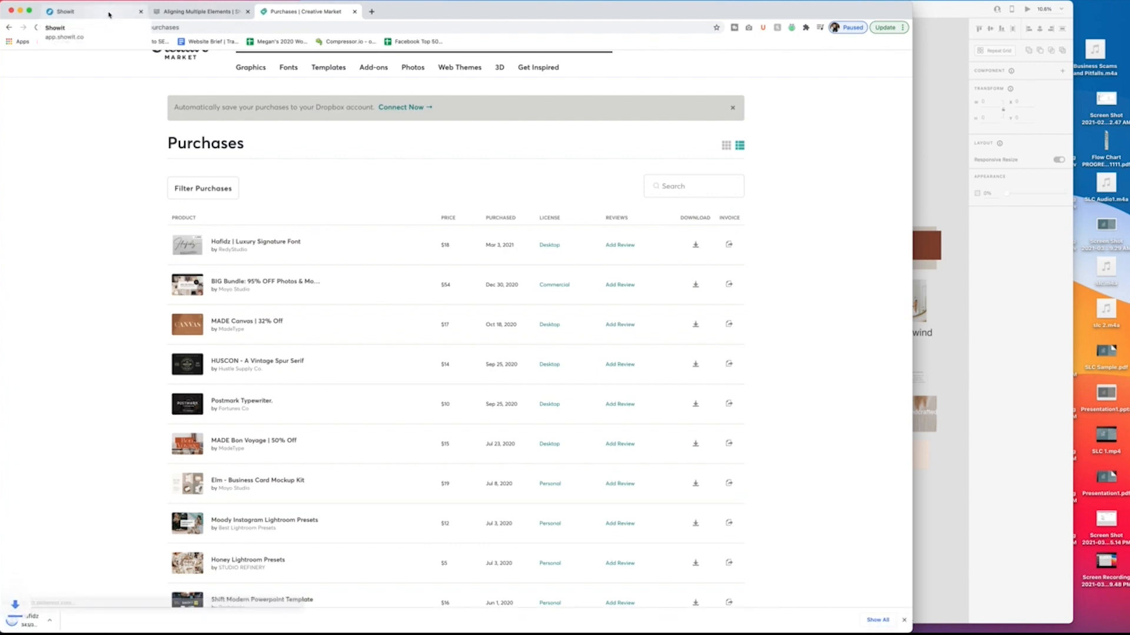
left_click(76, 12)
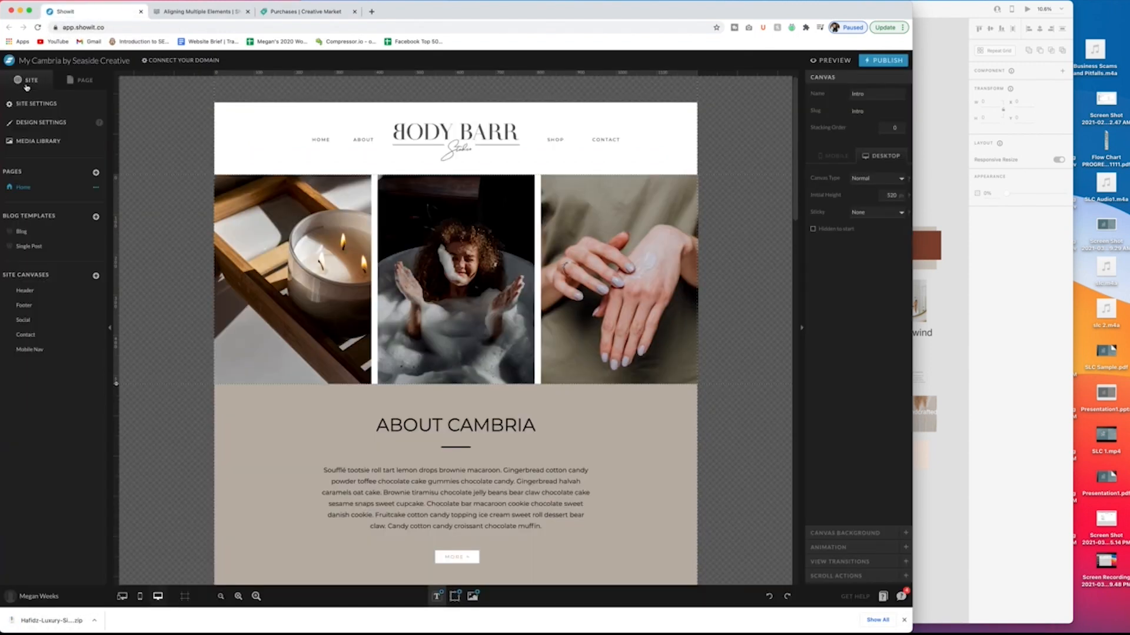
Step: Check the custom font options in Showit's design settings and close the settings without changes
left_click(35, 122)
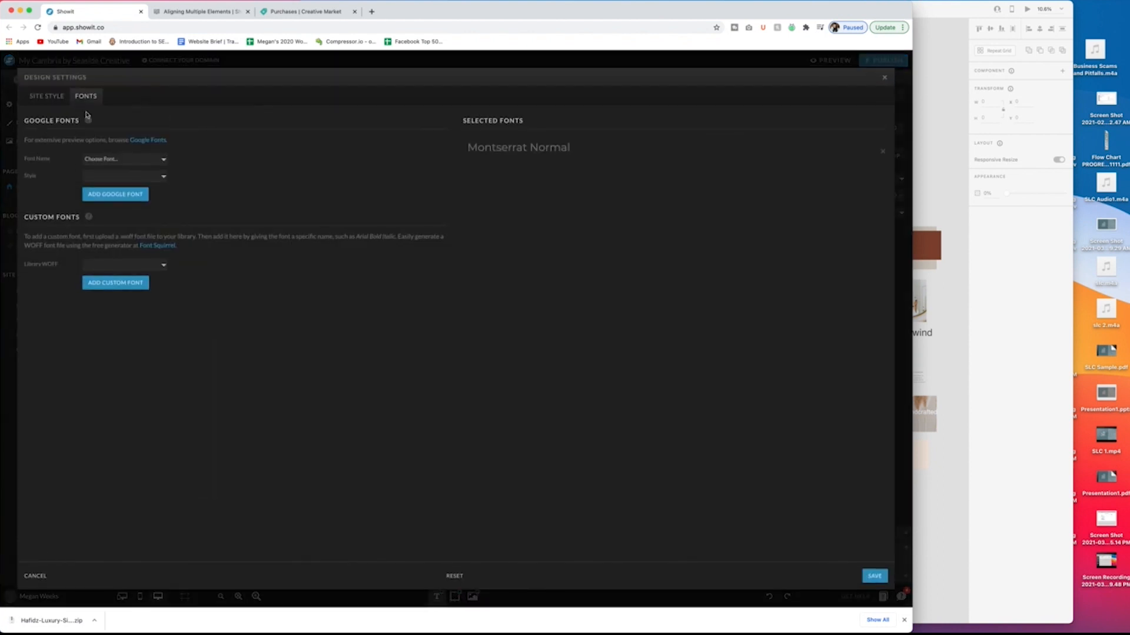
left_click(113, 266)
left_click(113, 268)
left_click(885, 78)
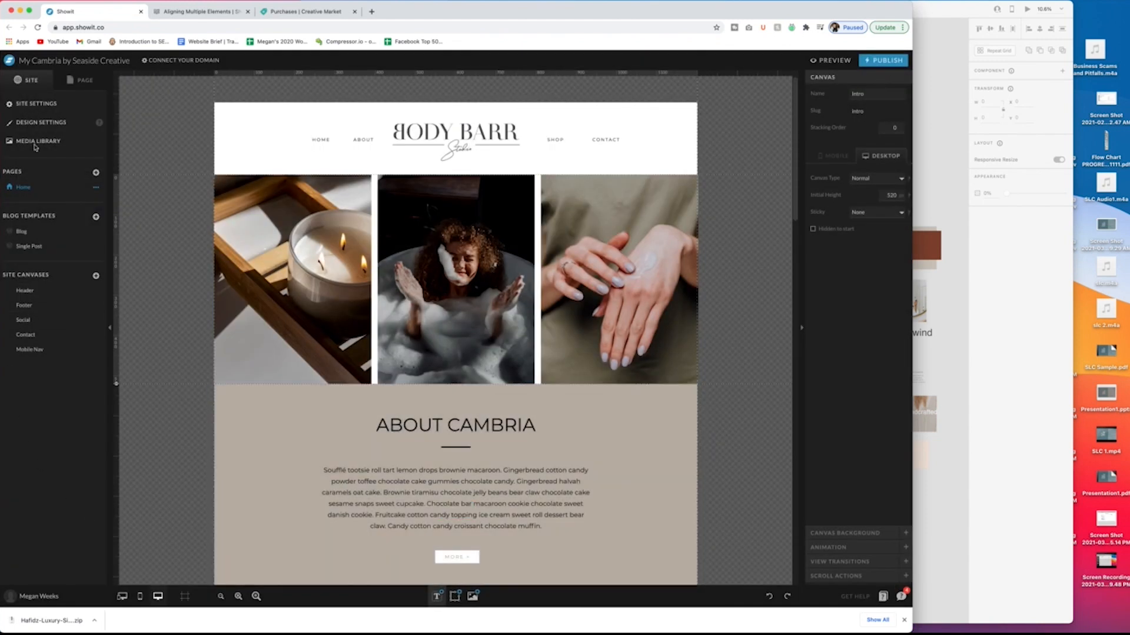
left_click(35, 121)
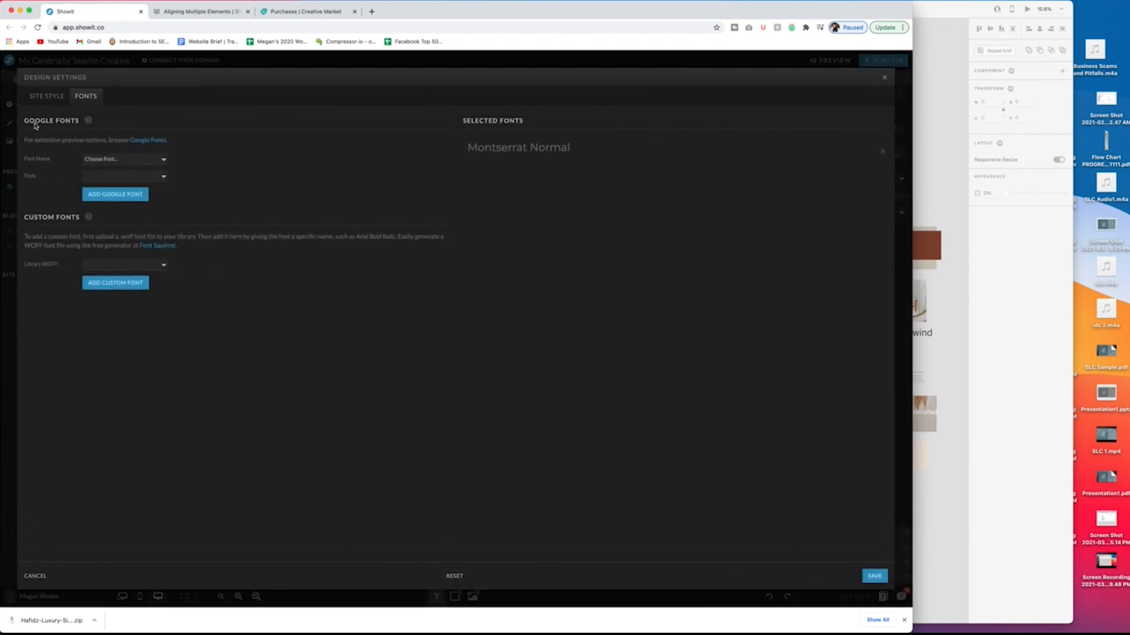
left_click(884, 77)
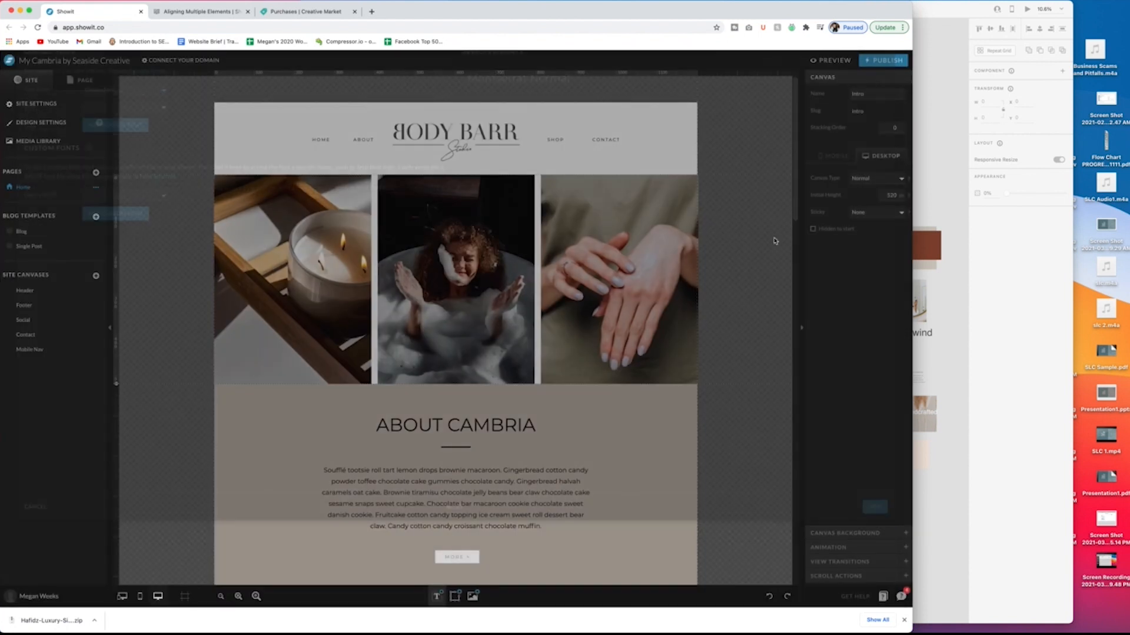
Step: Start adding media files to the page and open the unzipped Hafidz font folder in Downloads beside the file library
mouse_move(461, 598)
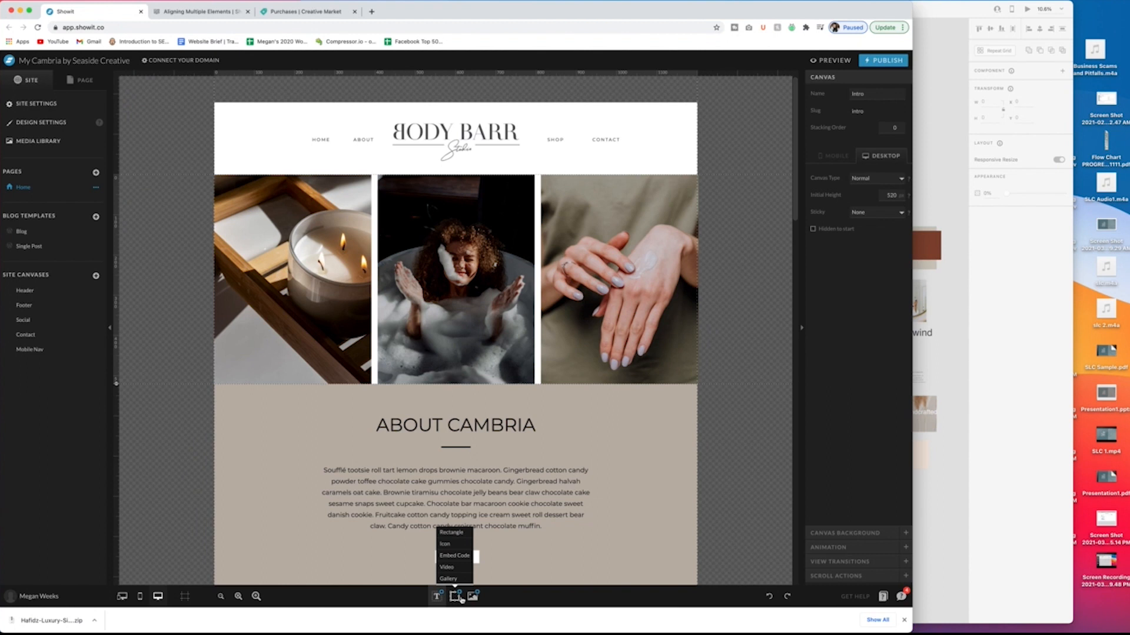
left_click(472, 596)
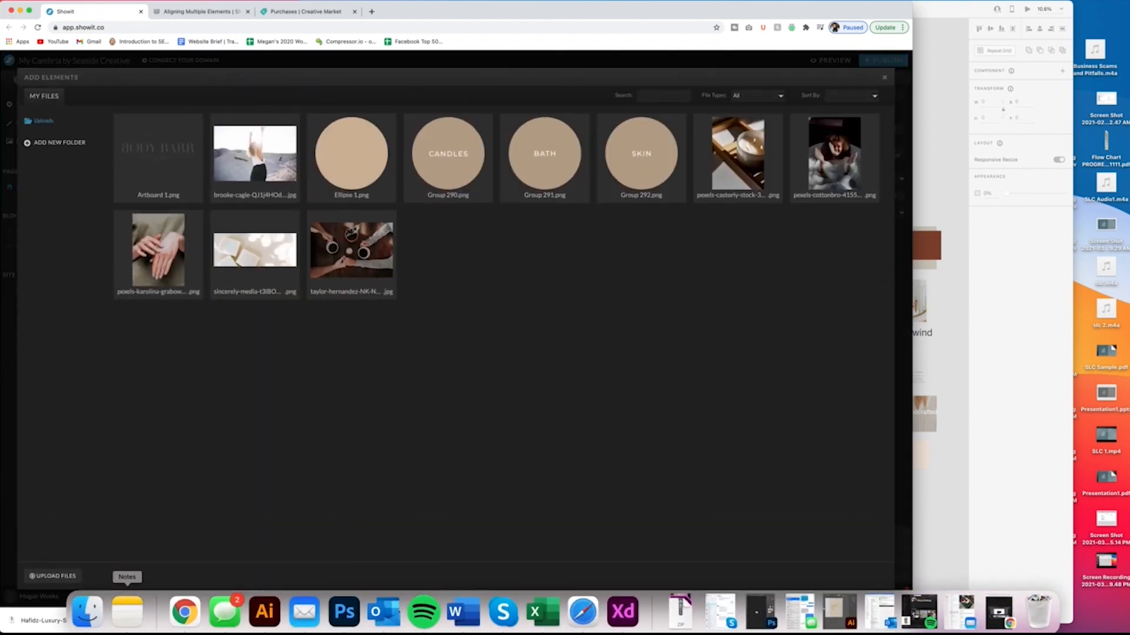
left_click(680, 615)
left_click(681, 568)
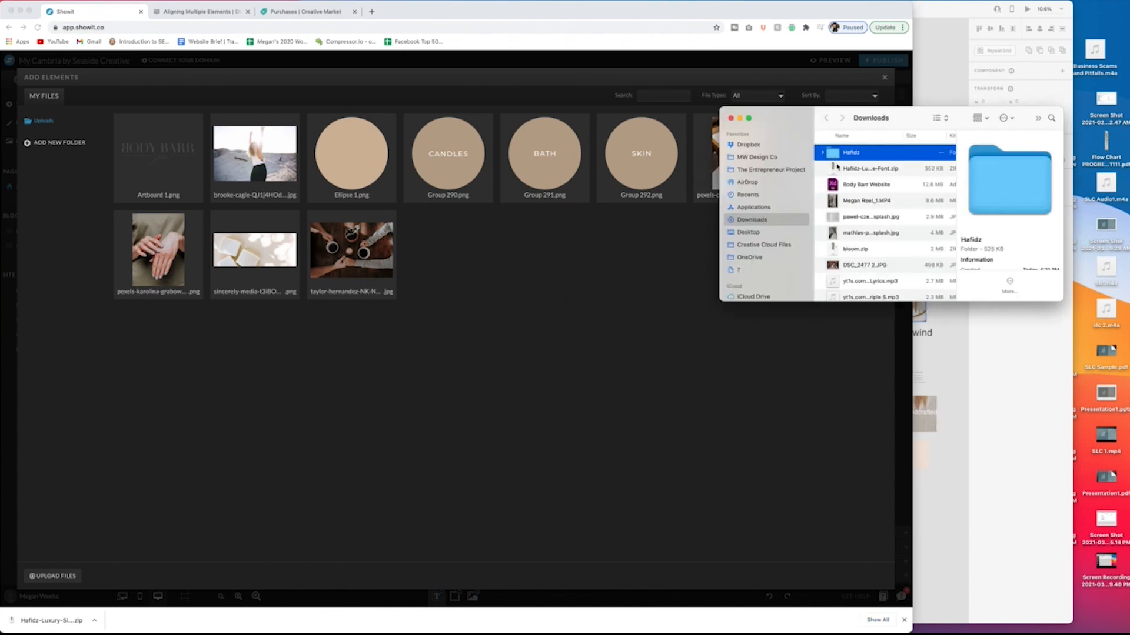
double_click(843, 154)
left_click(849, 152)
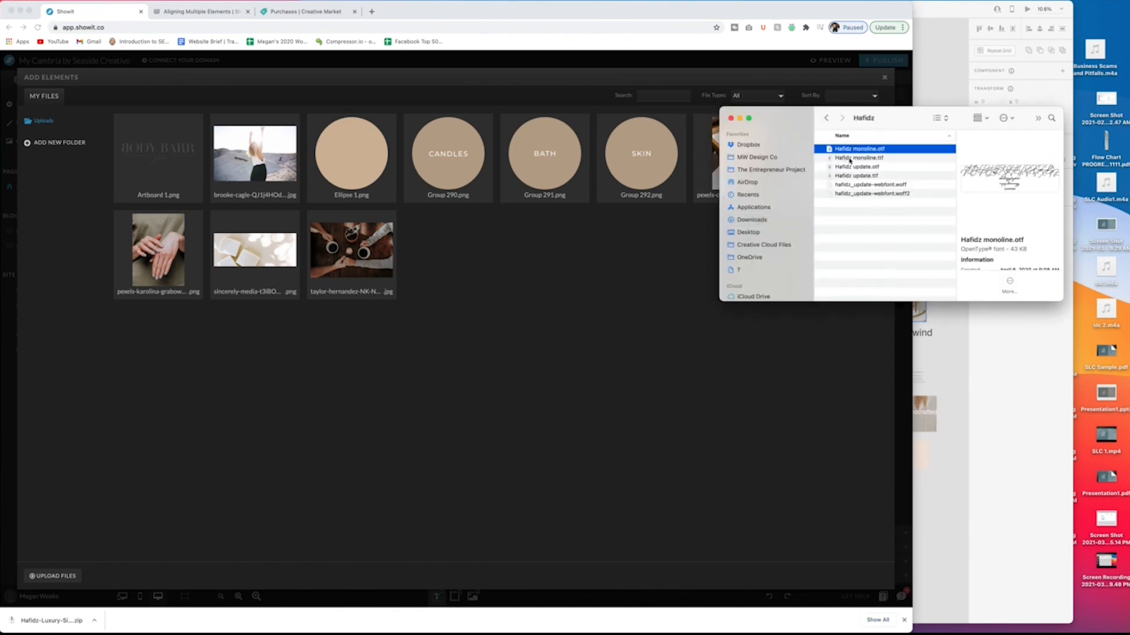
Step: Upload hafidz_update-webfont.woff from the Hafidz folder to the Showit library, and close the font folder and file library
left_click(849, 159)
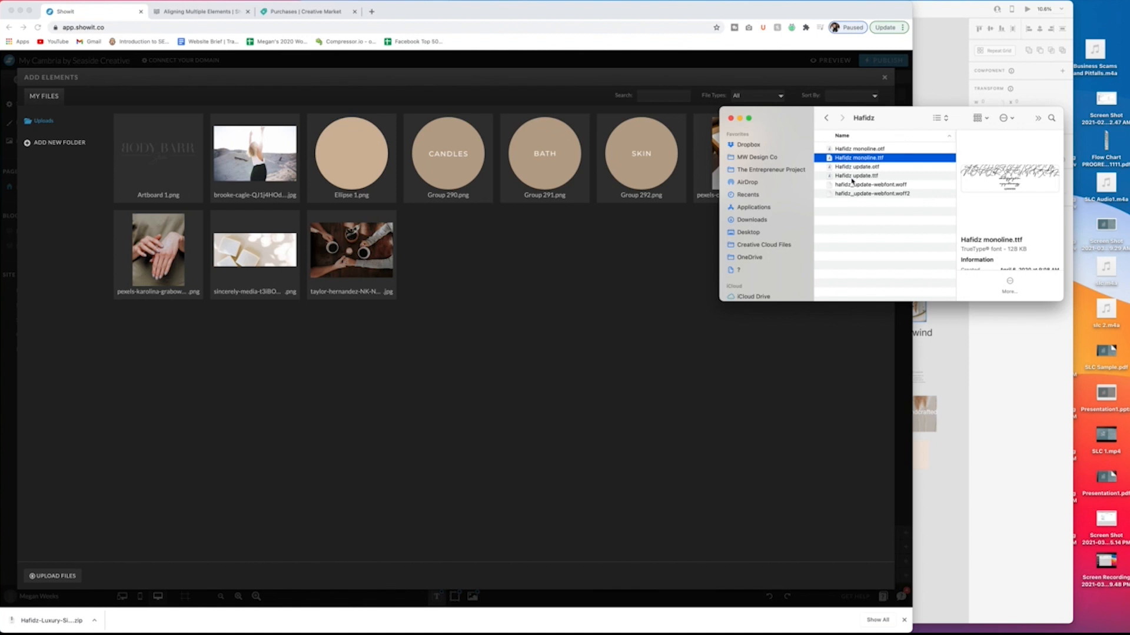
left_click(853, 185)
left_click_drag(861, 184, 638, 250)
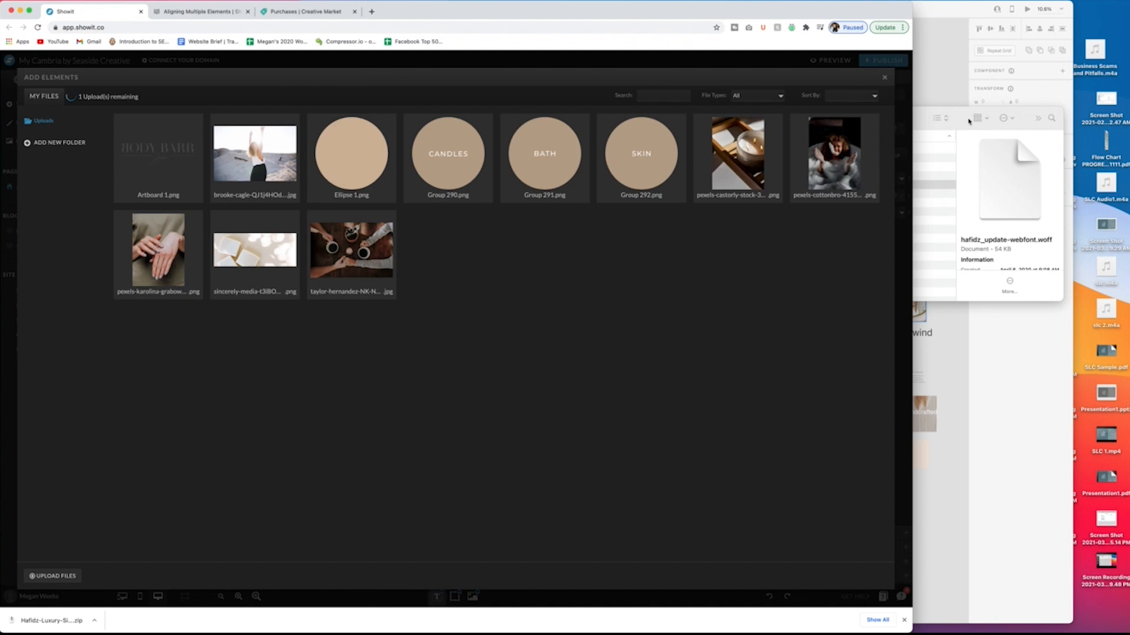
left_click(969, 122)
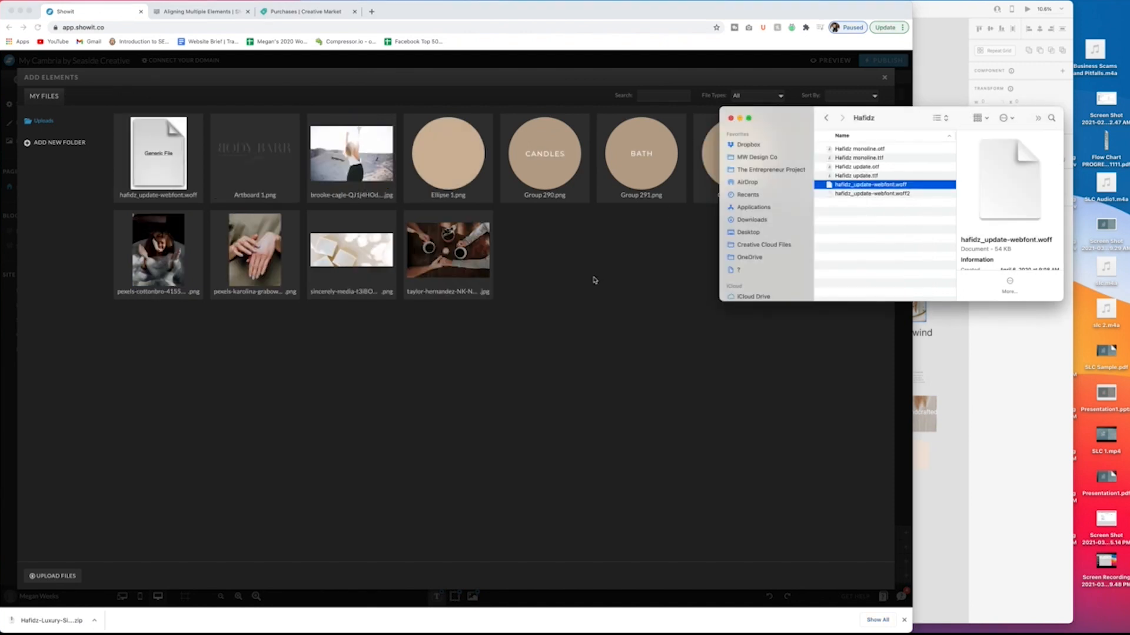
left_click(739, 119)
left_click(883, 77)
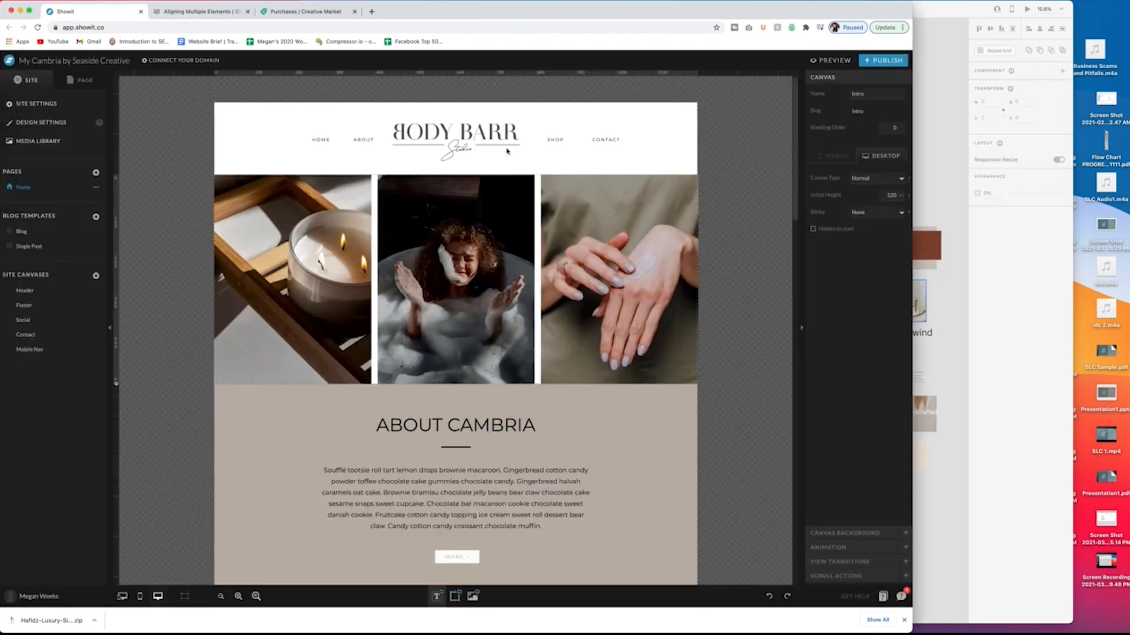
Step: Add the hafidz_update-webfont library file as a custom site font named Hafidz
left_click(36, 122)
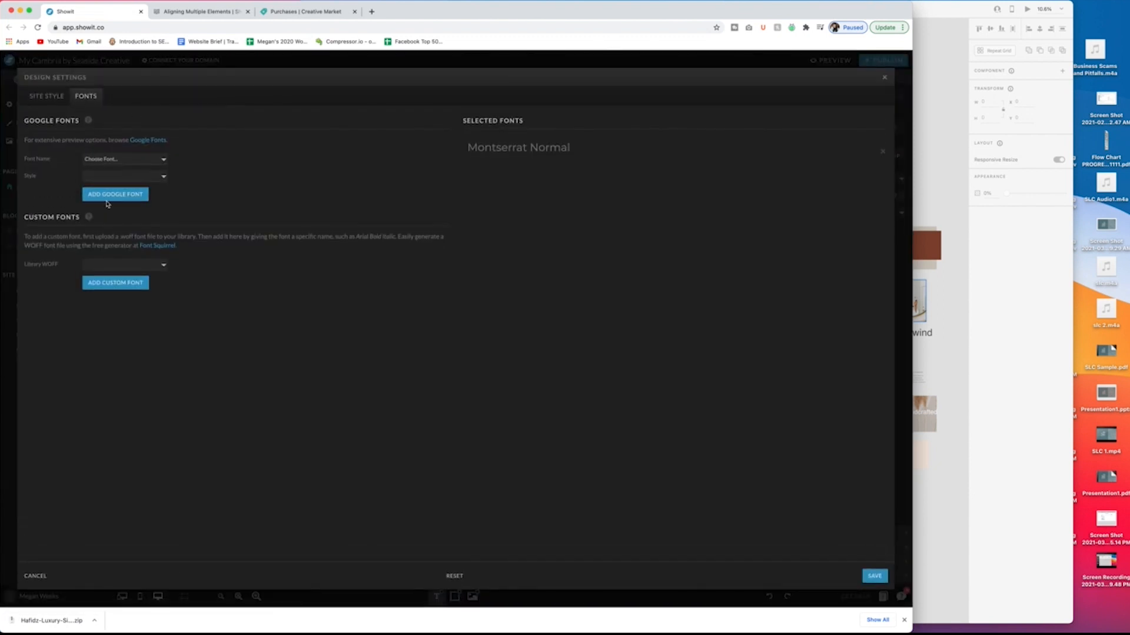
left_click(115, 263)
left_click(113, 274)
left_click(98, 282)
type("Hafidz")
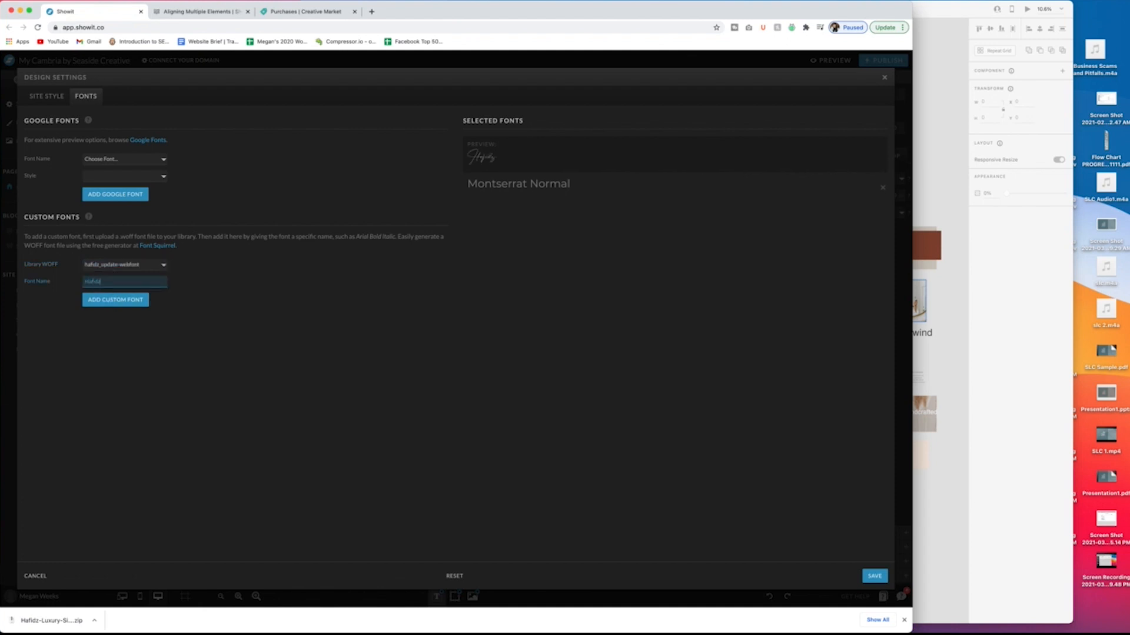
left_click(116, 300)
Step: Check the fonts available for the desktop Title type style in the site style settings
left_click(47, 97)
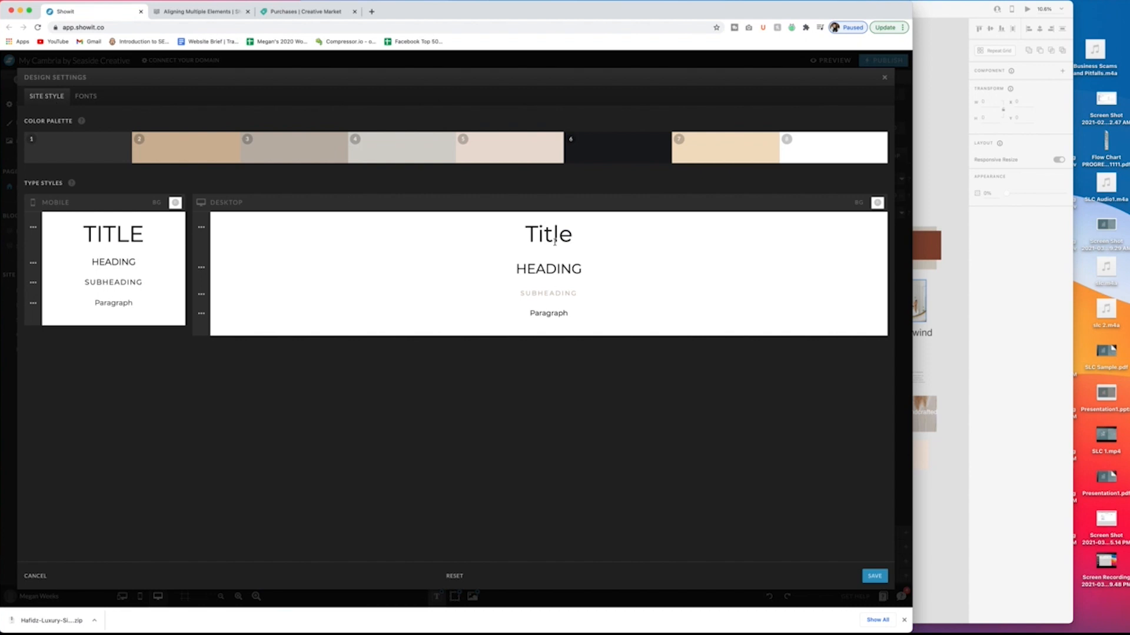
double_click(553, 270)
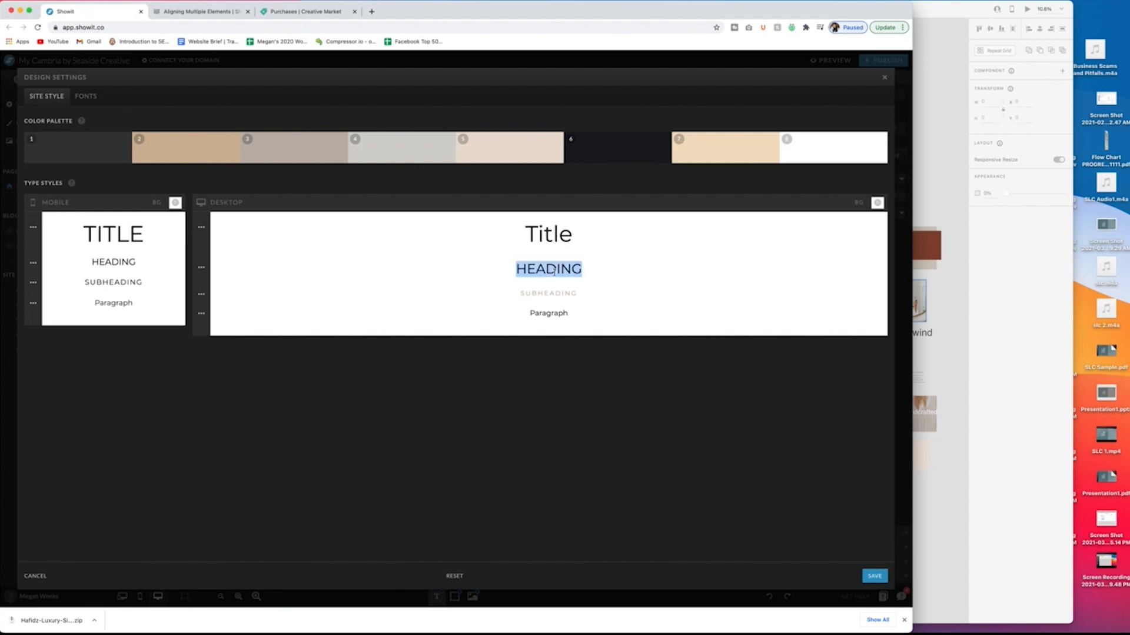
double_click(541, 236)
right_click(540, 238)
left_click(544, 411)
left_click(510, 393)
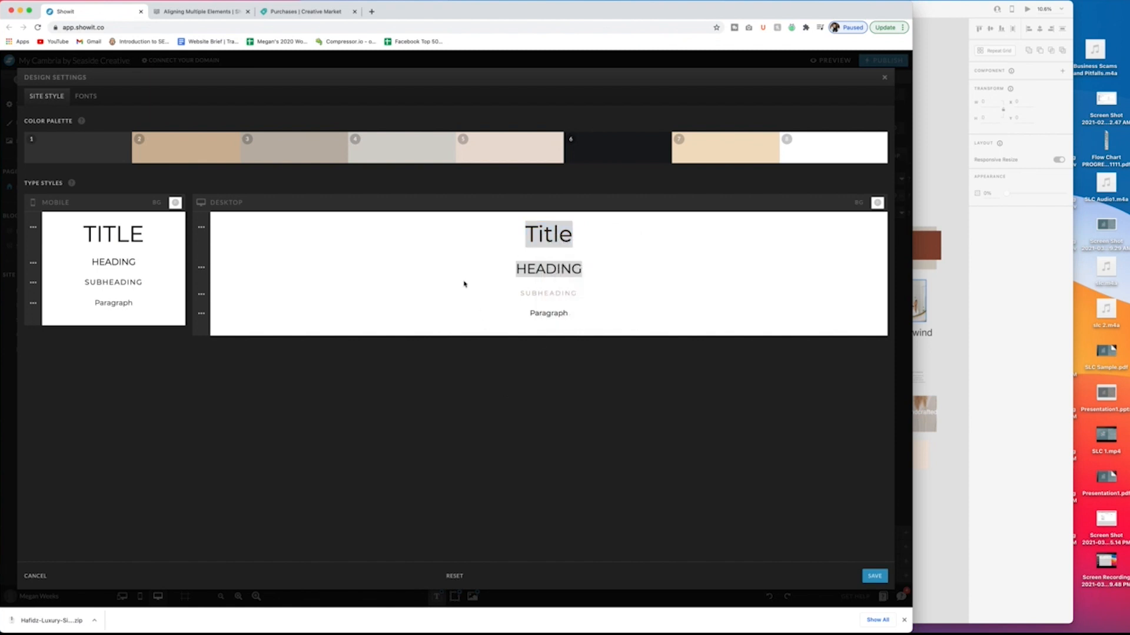
left_click(201, 228)
left_click(304, 273)
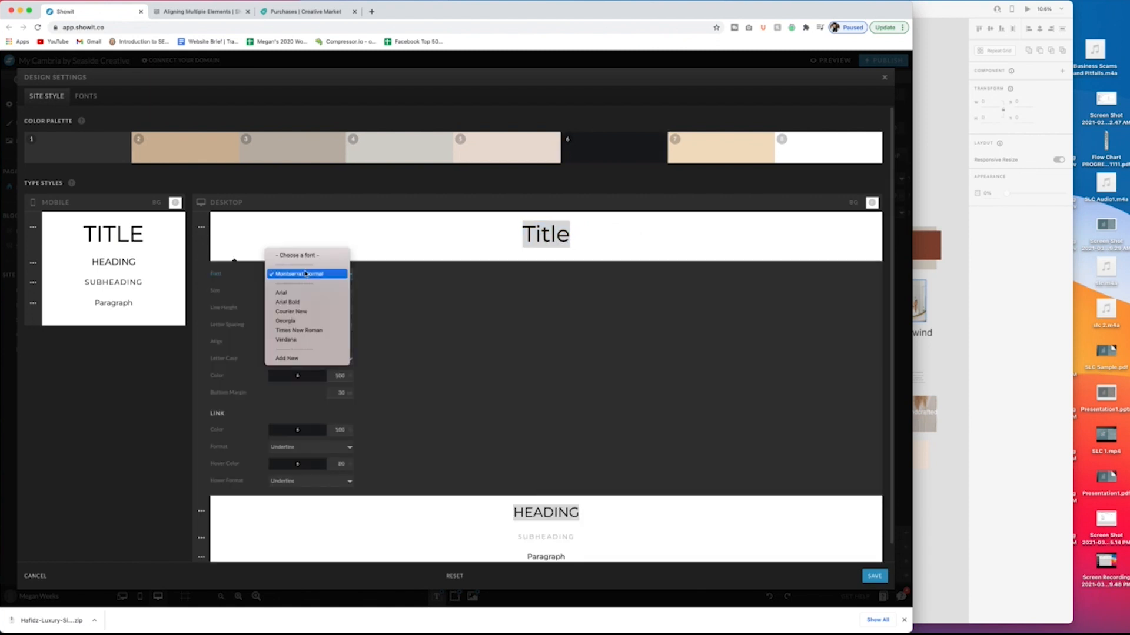
left_click(204, 255)
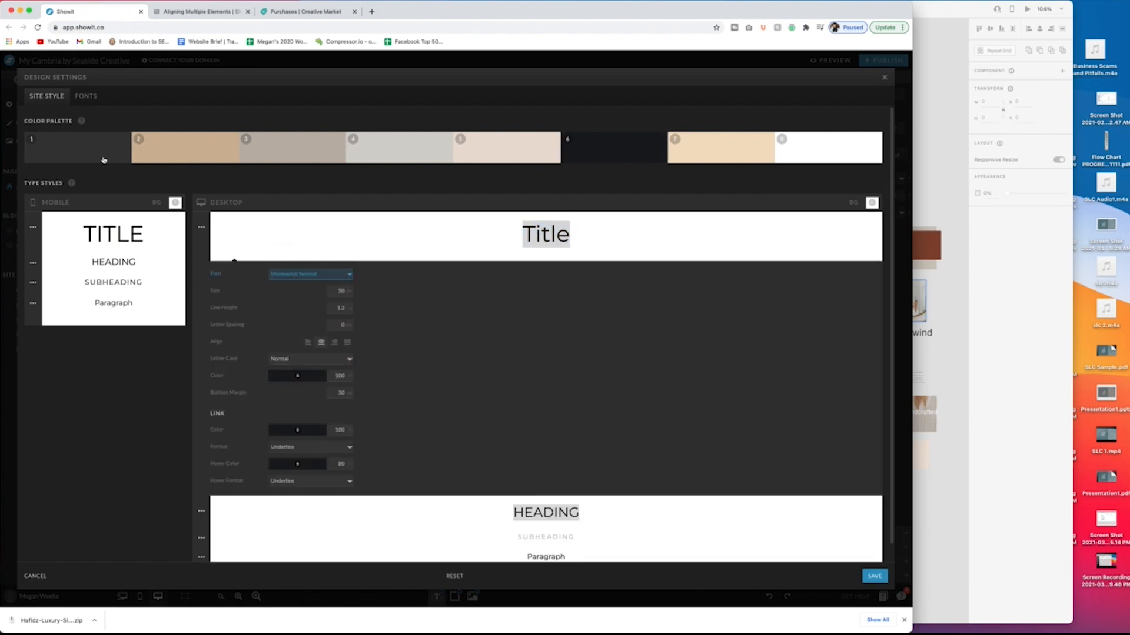
Step: Preview the hafidz_update-webfont file in the custom fonts and recheck the fonts available for the desktop Title style
left_click(85, 97)
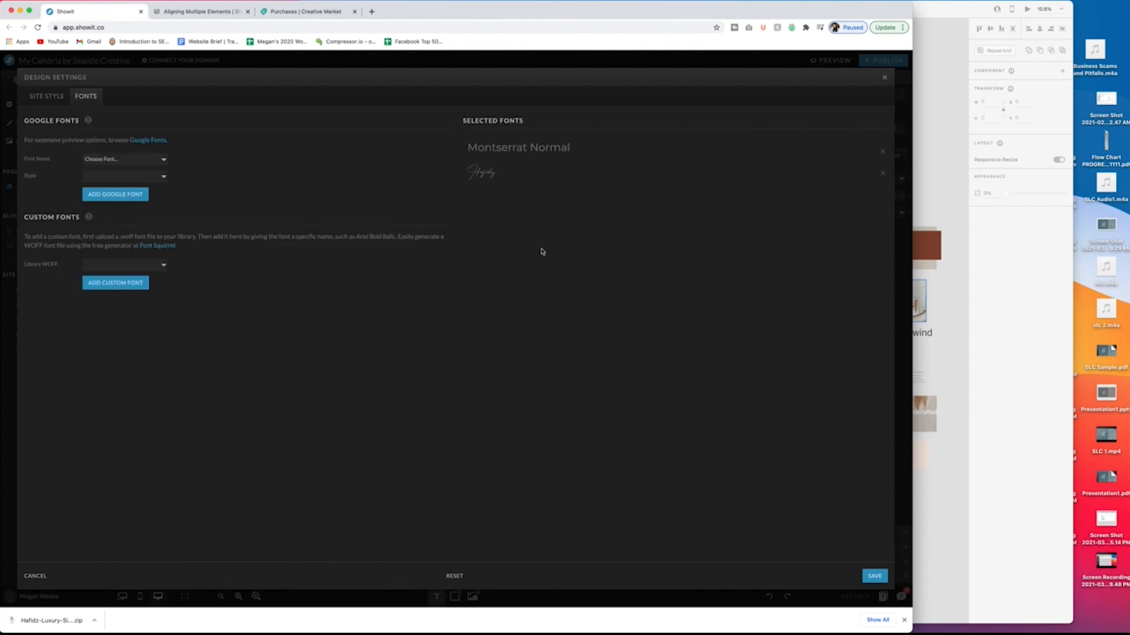
left_click(480, 173)
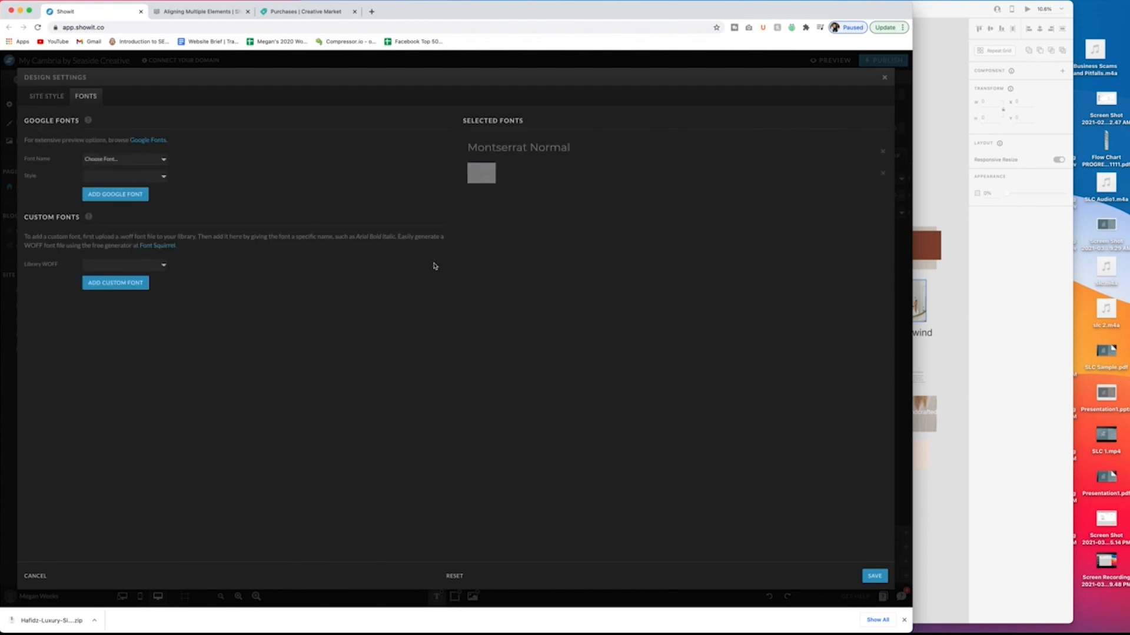
left_click(135, 268)
left_click(126, 280)
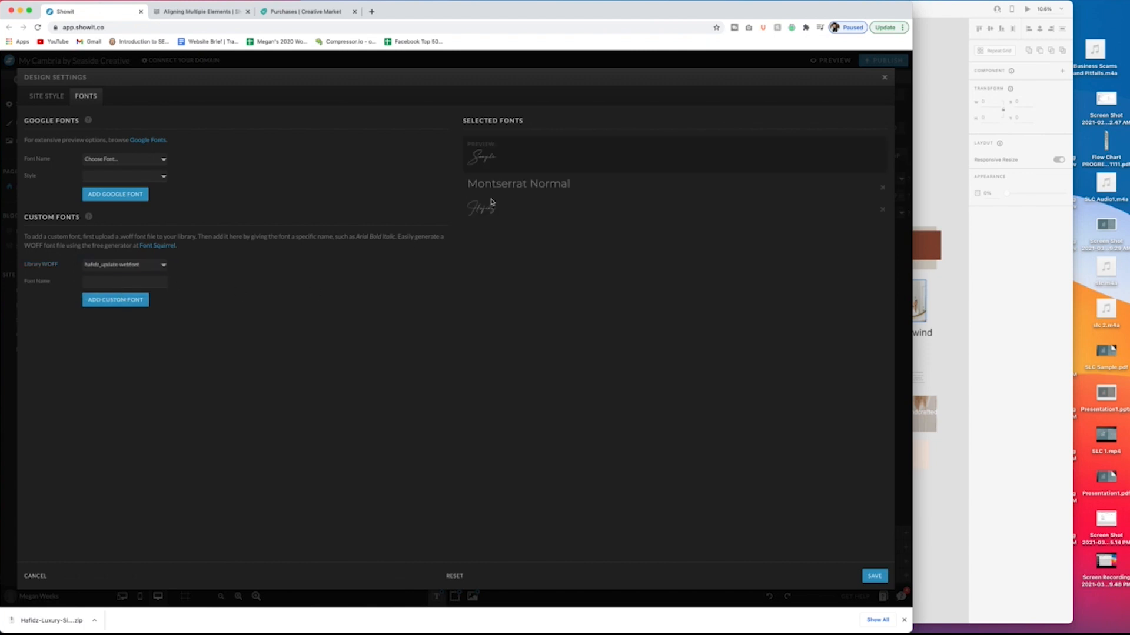
left_click(52, 97)
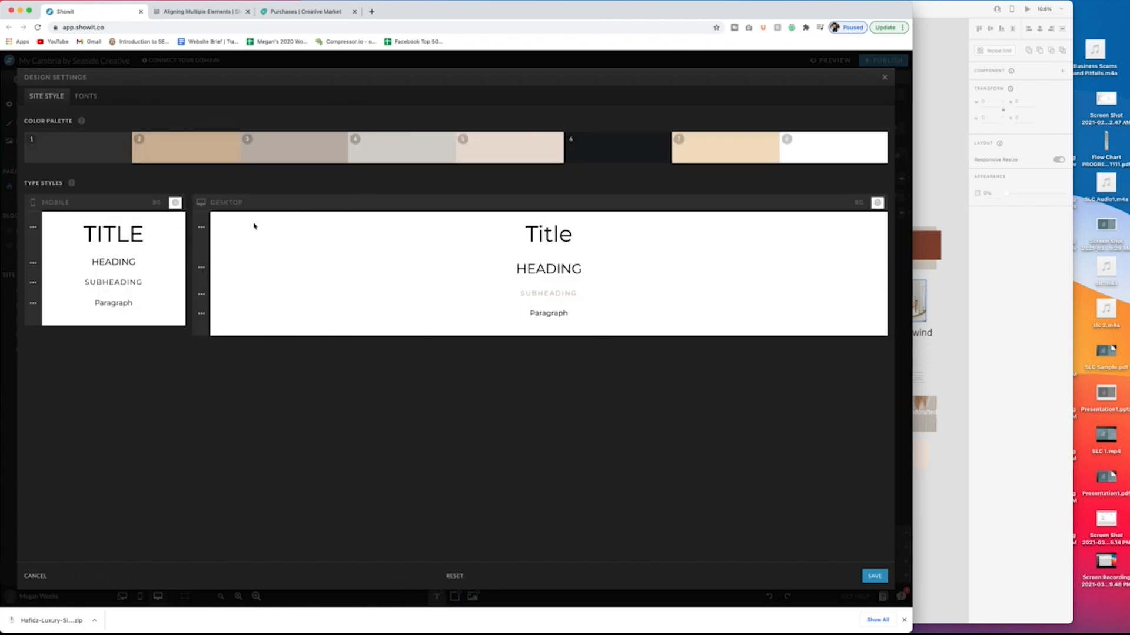
left_click(200, 228)
left_click(303, 275)
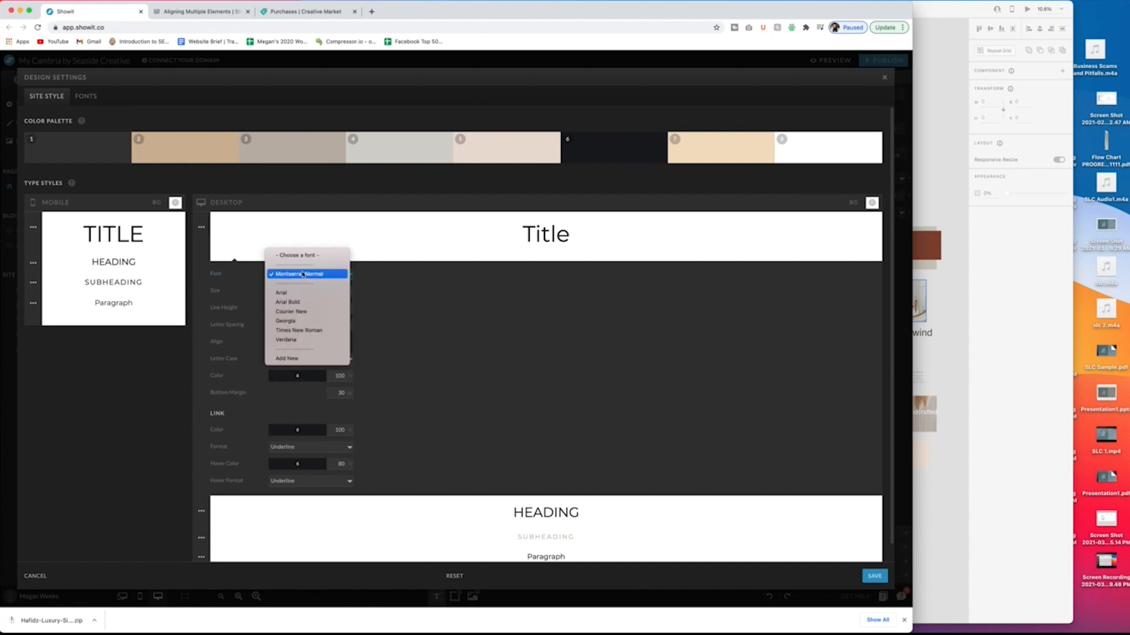
Step: Add hafidz_update-webfont again as a custom font named Hafidz and save the design settings
left_click(305, 358)
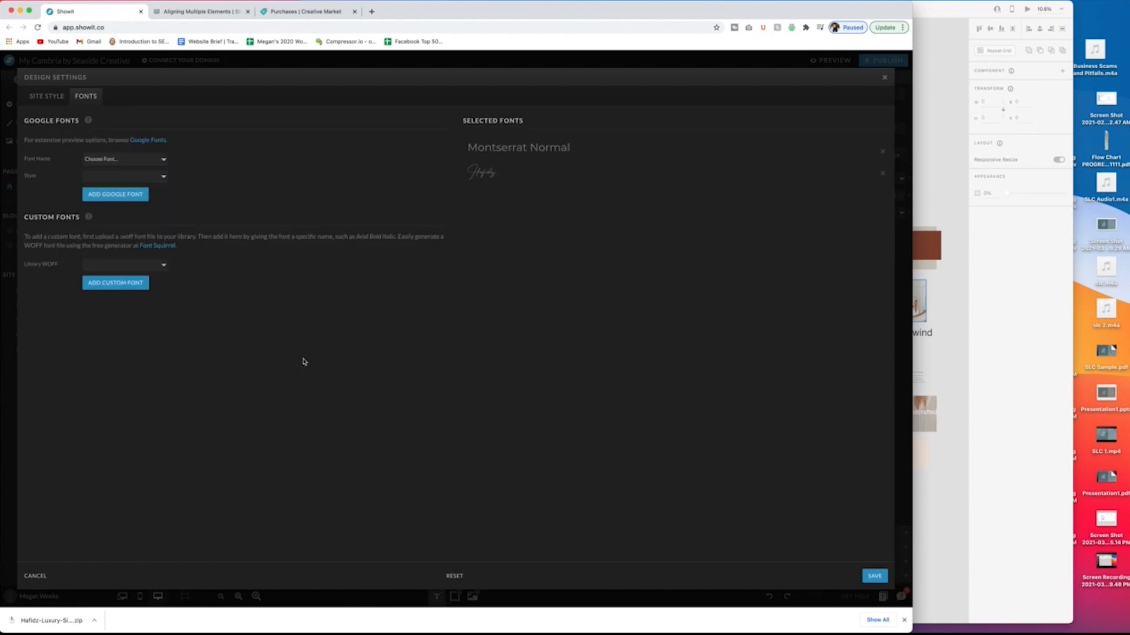
left_click(146, 270)
left_click(124, 277)
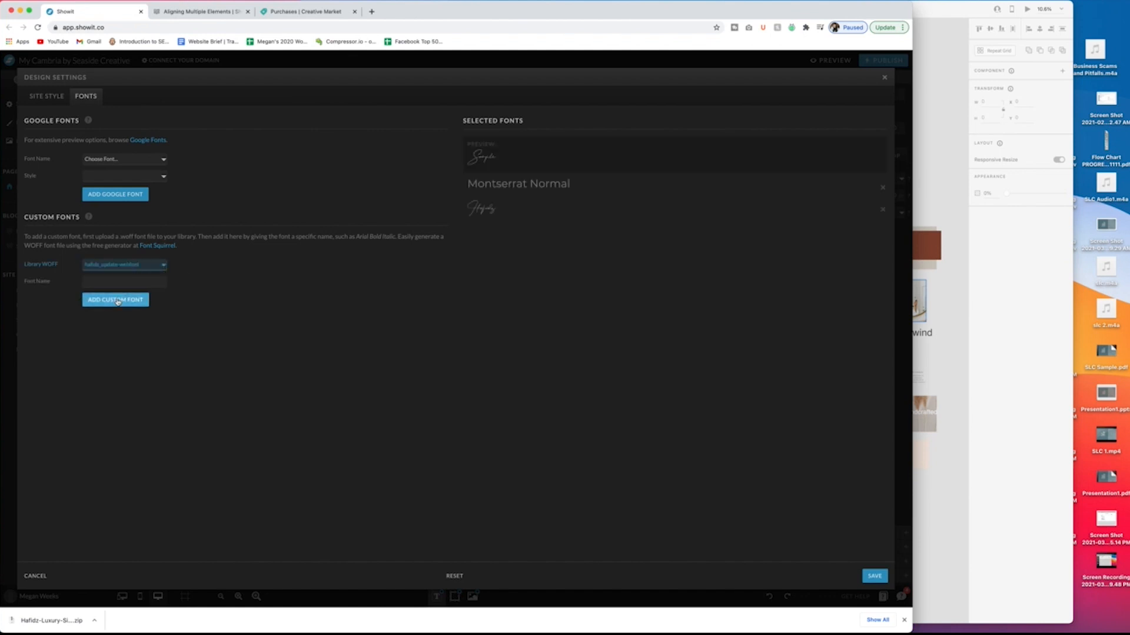
left_click(114, 283)
type("Hafidz")
left_click(115, 301)
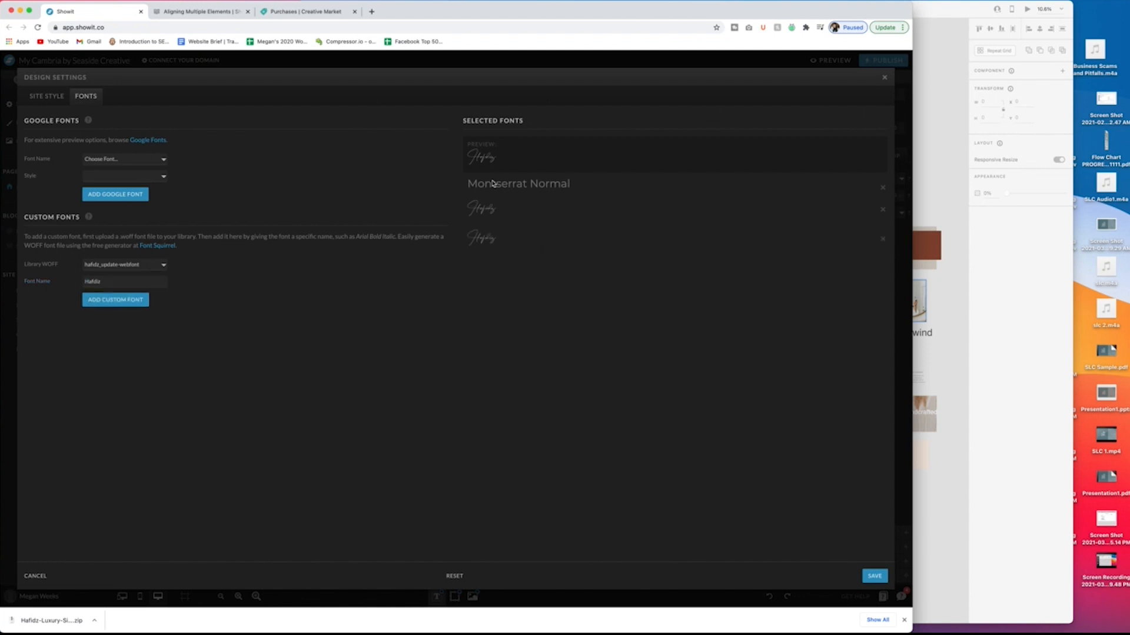
left_click(876, 577)
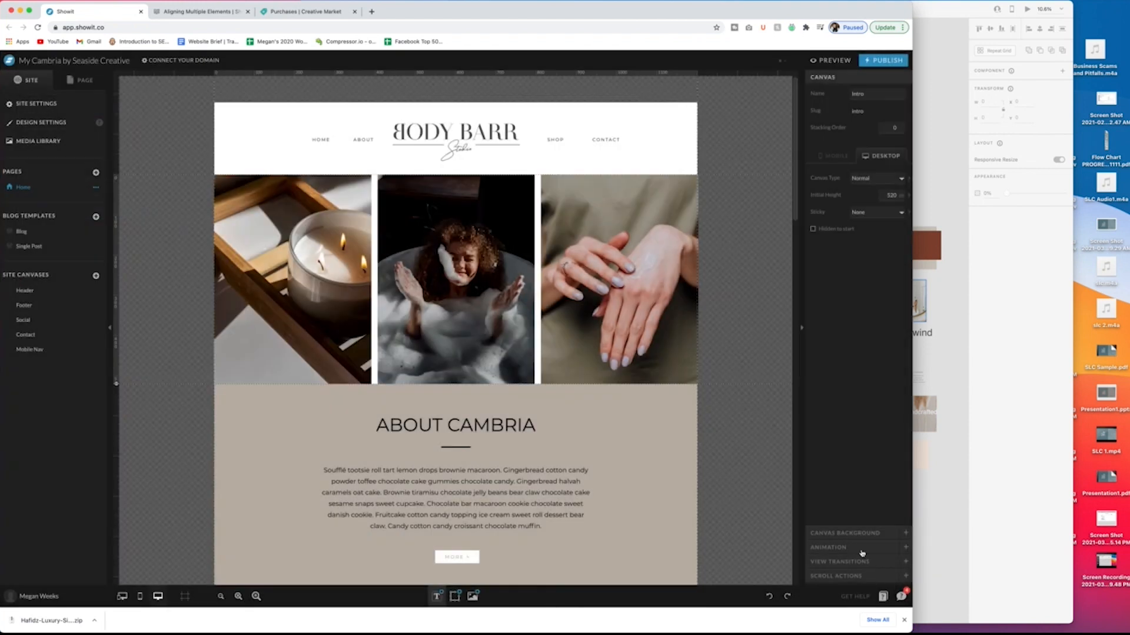
Step: Reopen the site style settings and check the fonts available for the mobile Title type style
left_click(44, 122)
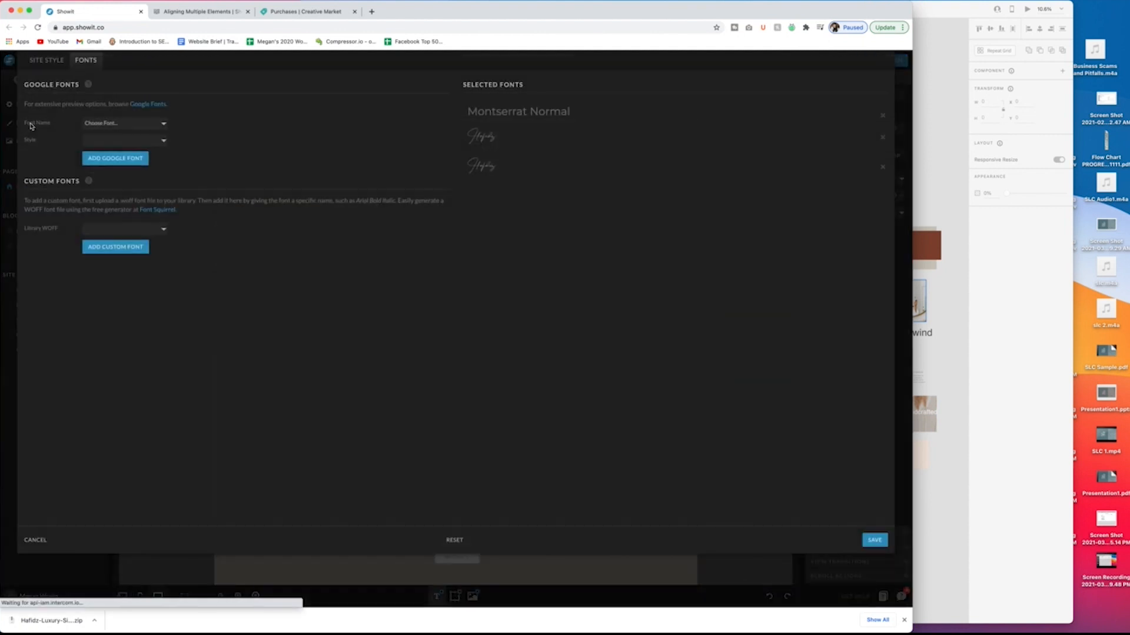
left_click(63, 96)
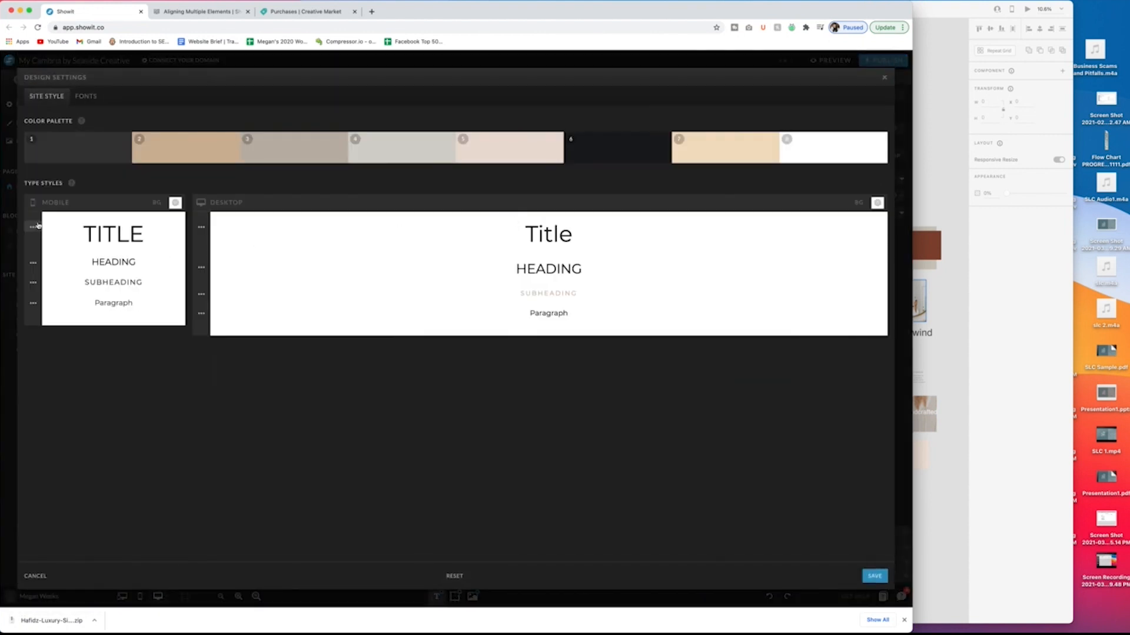
left_click(34, 263)
left_click(33, 263)
left_click(33, 227)
left_click(156, 274)
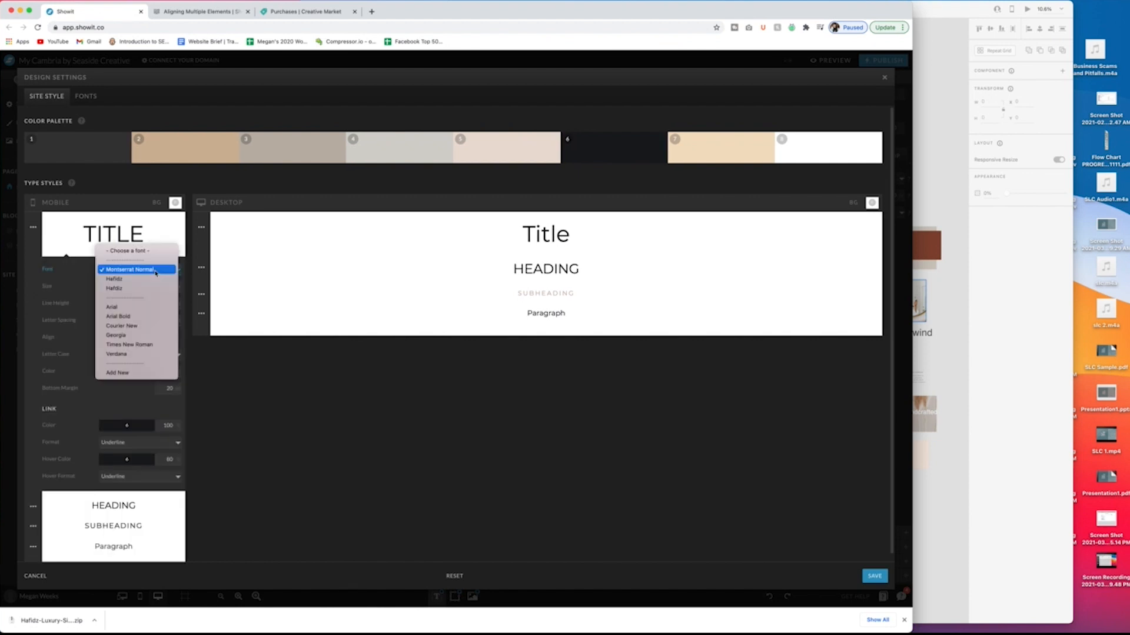
left_click(33, 227)
left_click(33, 227)
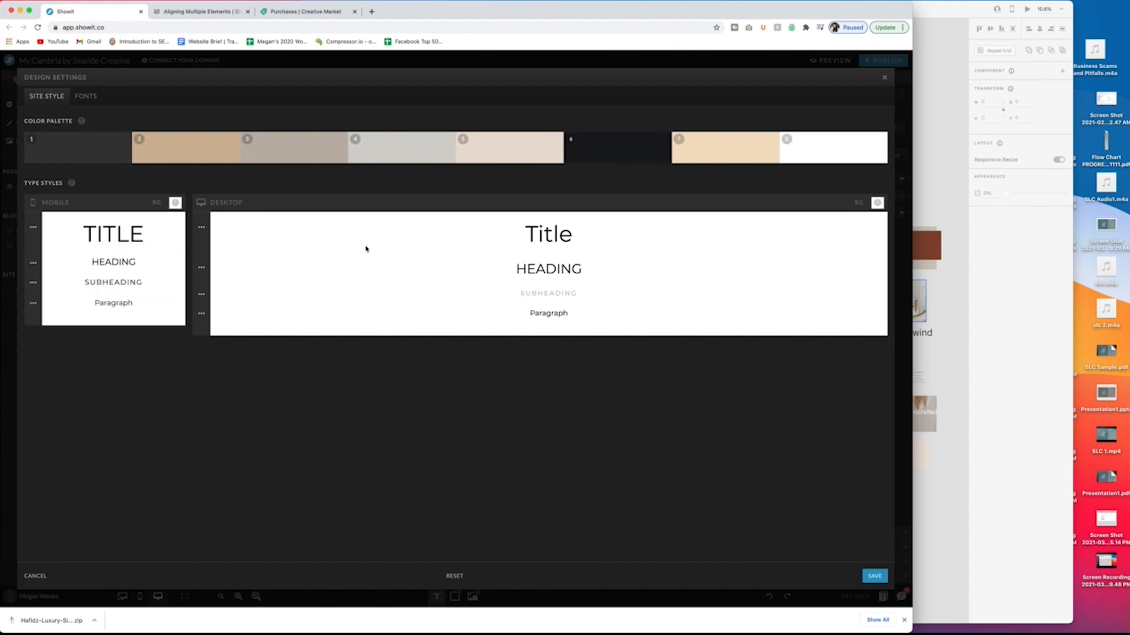
Step: Set the desktop Title type style's font to Hafidz and collapse its options
left_click(201, 227)
left_click(315, 275)
left_click(316, 283)
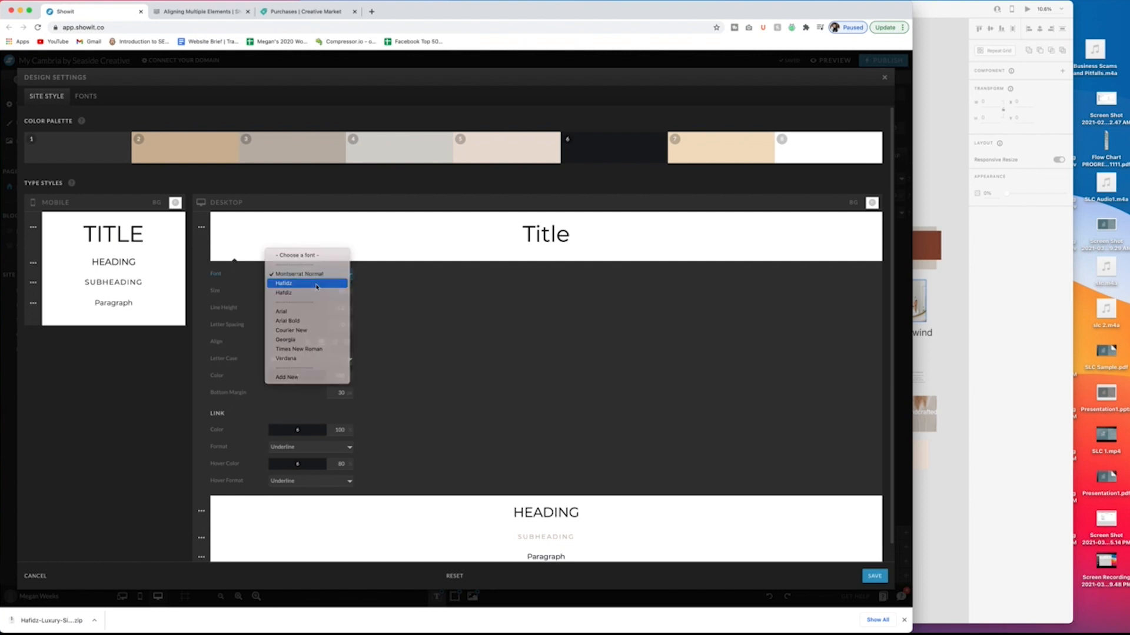
left_click(202, 227)
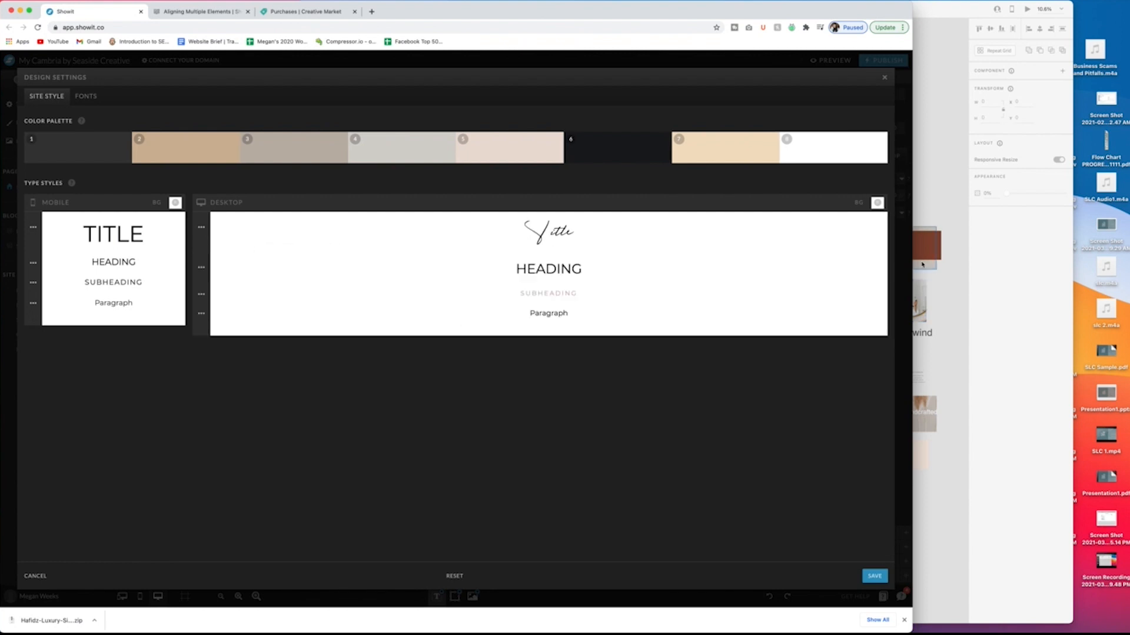
Step: Switch to the Body Barr Website design in Adobe XD, and close the document and the XD home window
left_click(921, 332)
left_click(891, 333)
left_click(765, 369)
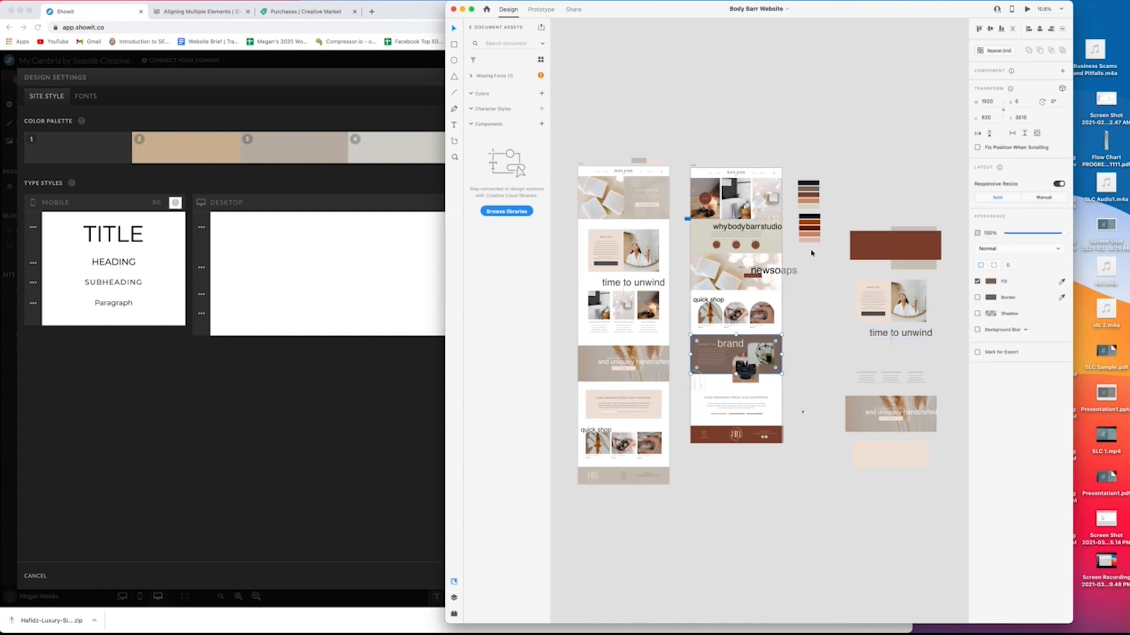
left_click(455, 9)
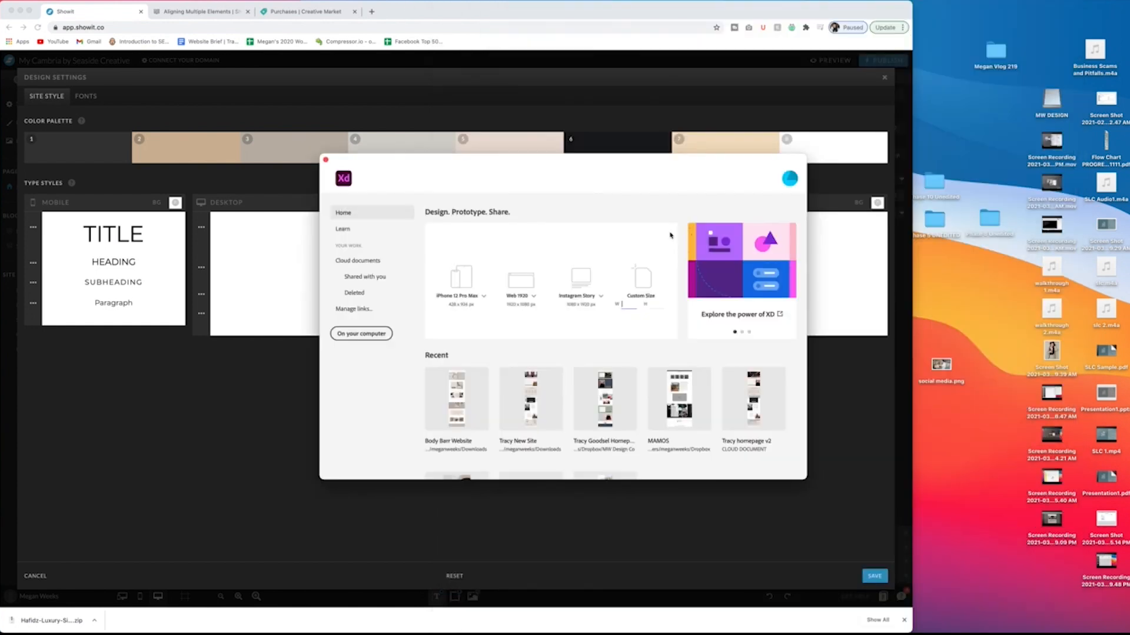
left_click(326, 160)
Step: Reopen the Body Barr Website design from the Downloads folder in Adobe XD and close it again
left_click(681, 611)
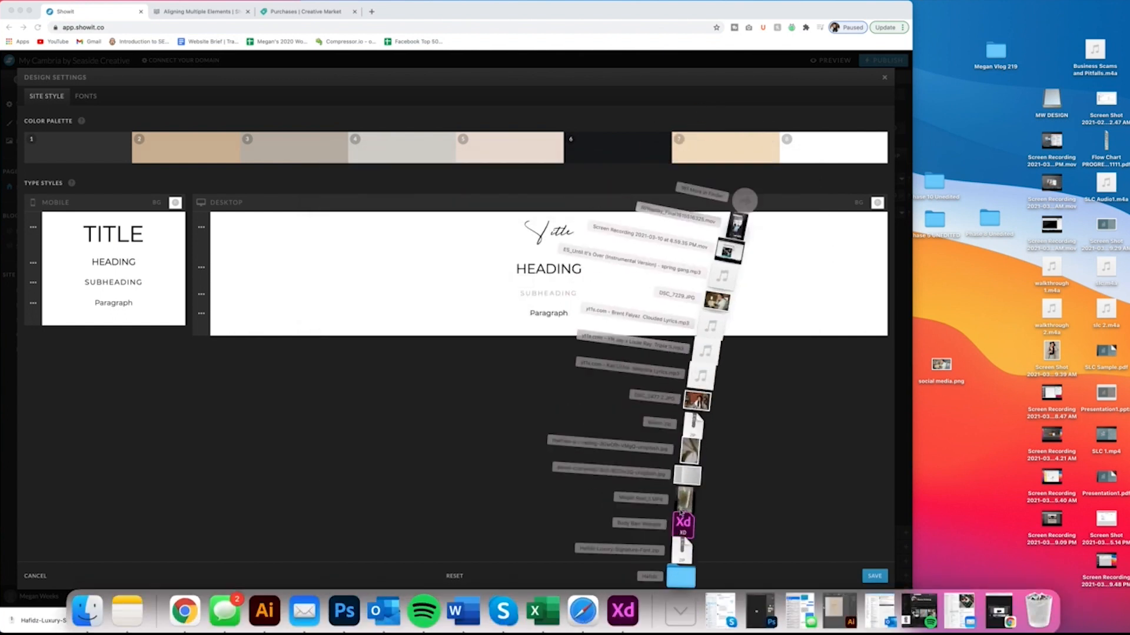
left_click(682, 521)
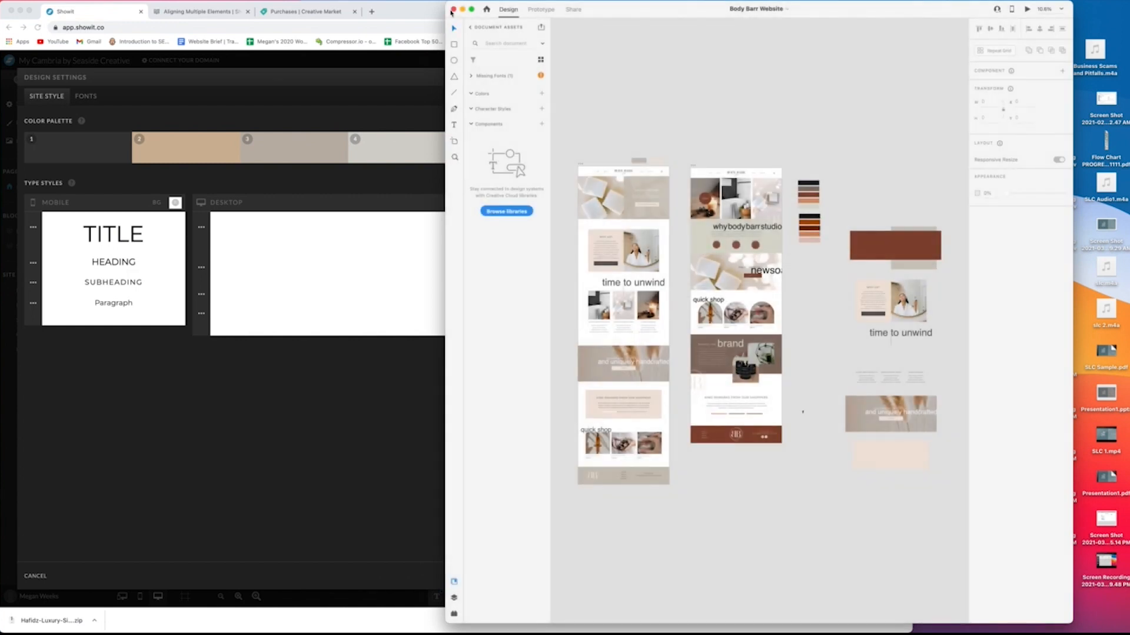
left_click(454, 9)
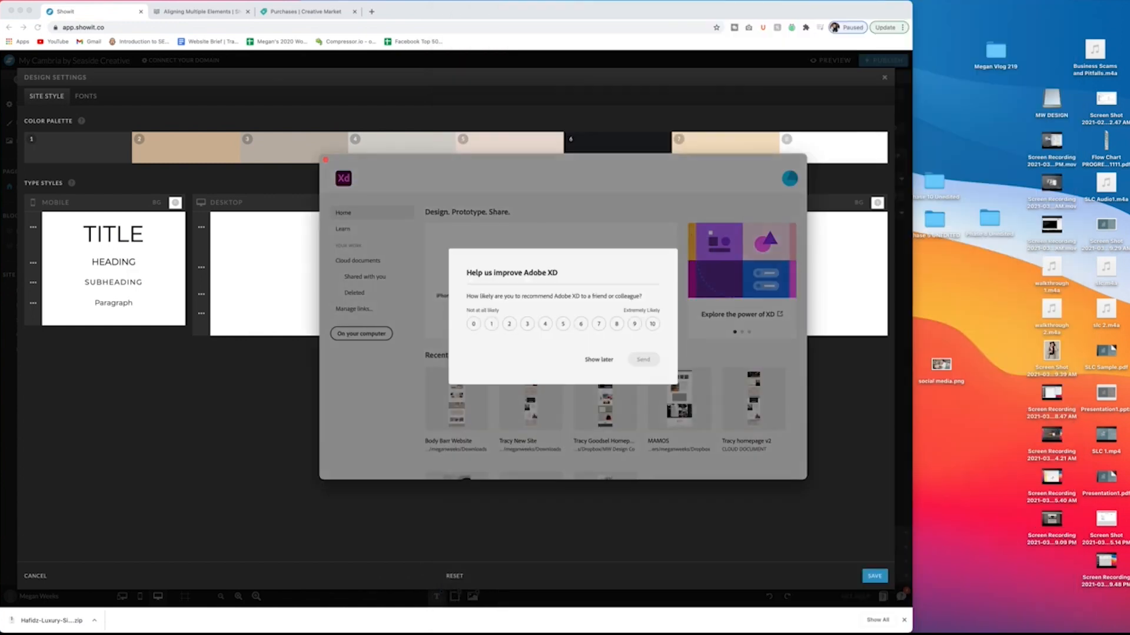
Step: Dismiss the Adobe XD feedback survey with its home window, and open the Downloads folder in Finder
left_click(597, 358)
left_click(326, 159)
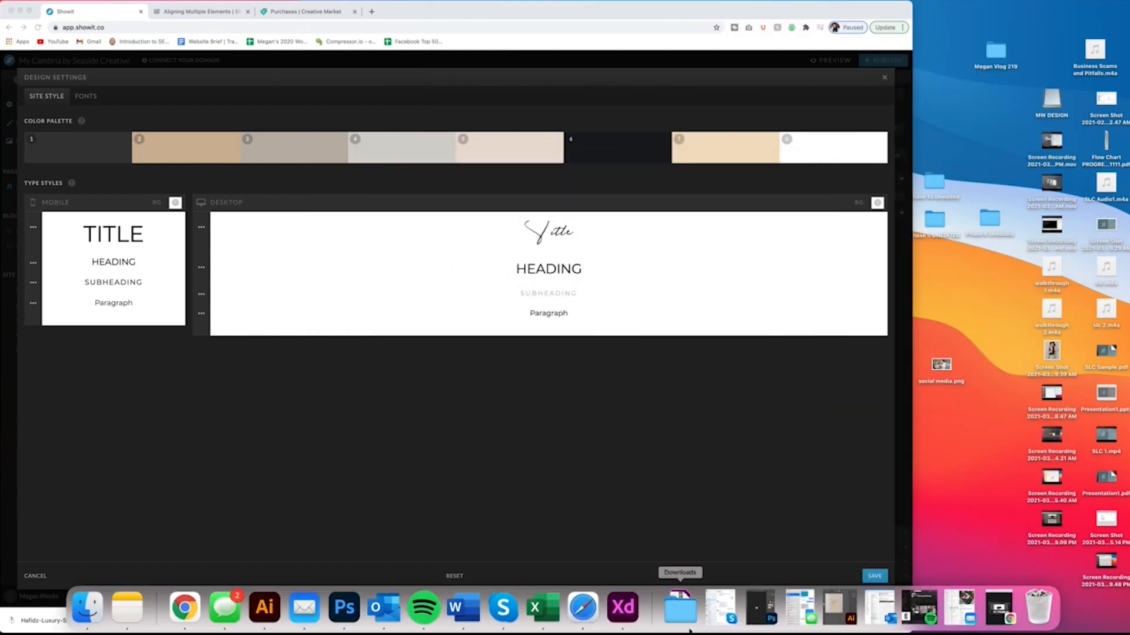
left_click(681, 607)
left_click(683, 538)
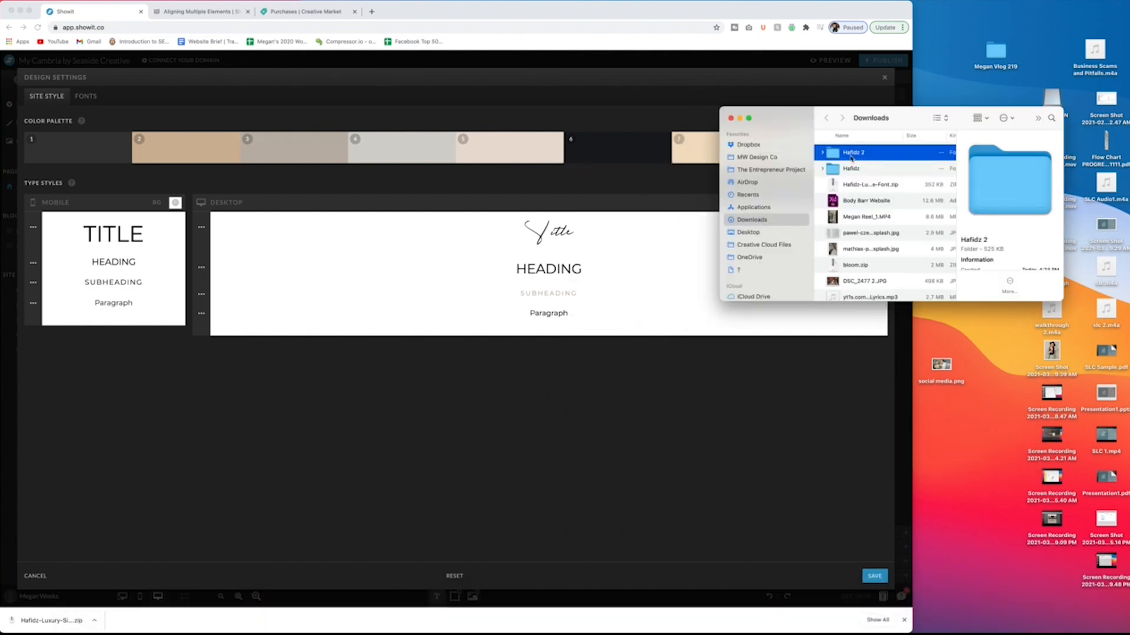
Step: Open Hafidz update.ttf from the Hafidz 2 folder in Font Book and close Font Book
double_click(851, 155)
left_click(857, 151)
left_click(858, 168)
left_click(855, 151)
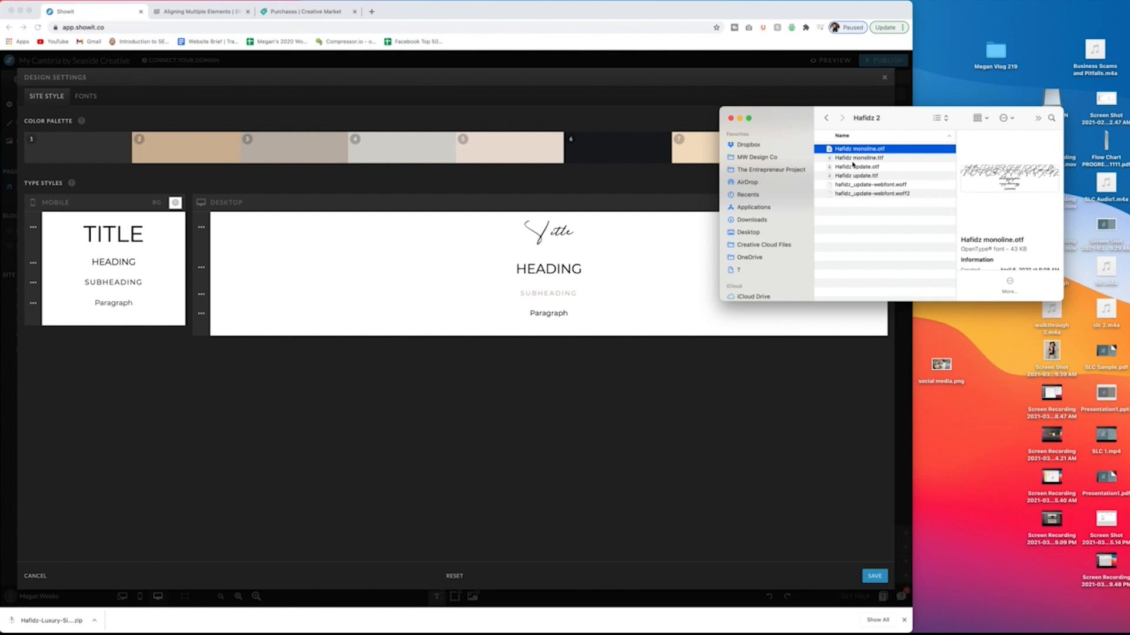
double_click(853, 176)
left_click(765, 138)
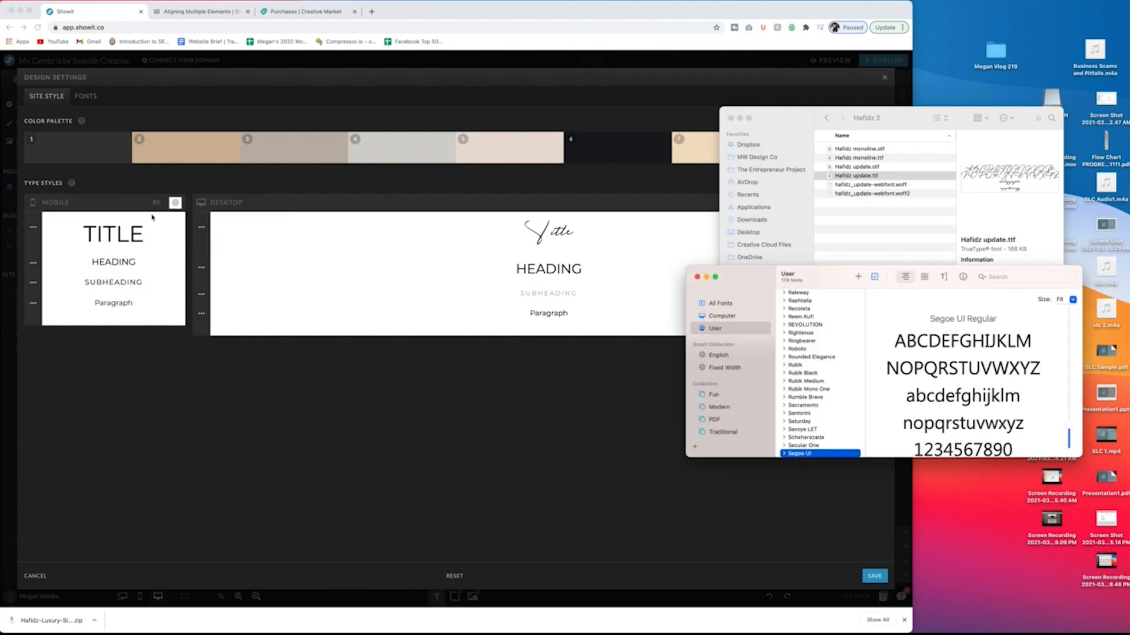
left_click(698, 277)
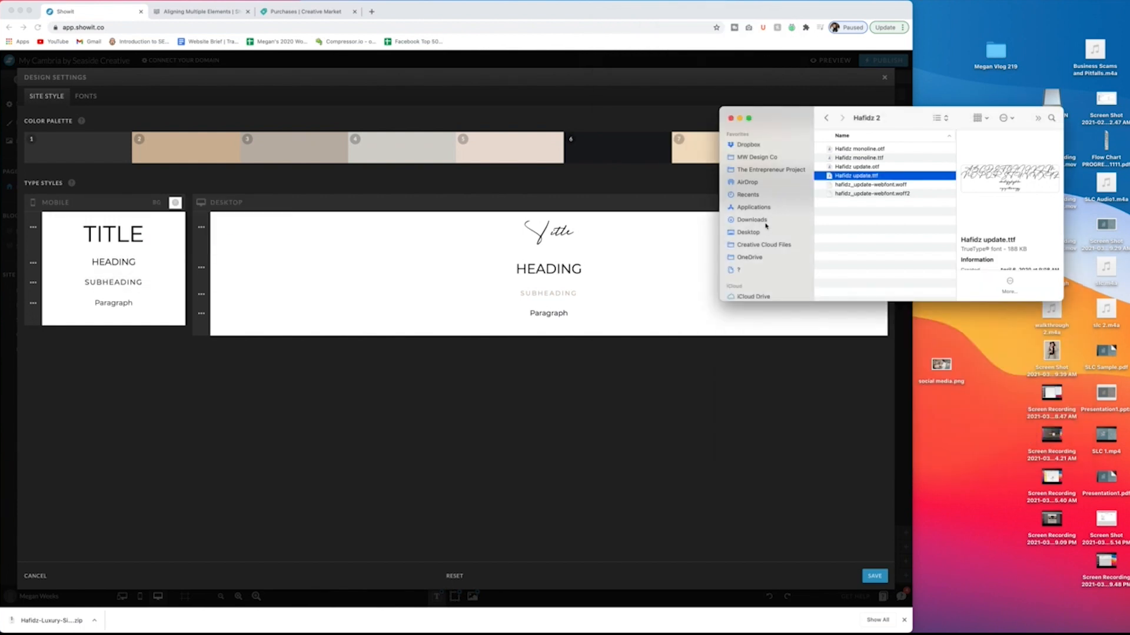
Step: Reopen the Body Barr Website design from the Downloads folder in Adobe XD
left_click(751, 219)
left_click(860, 202)
double_click(859, 202)
left_click(731, 117)
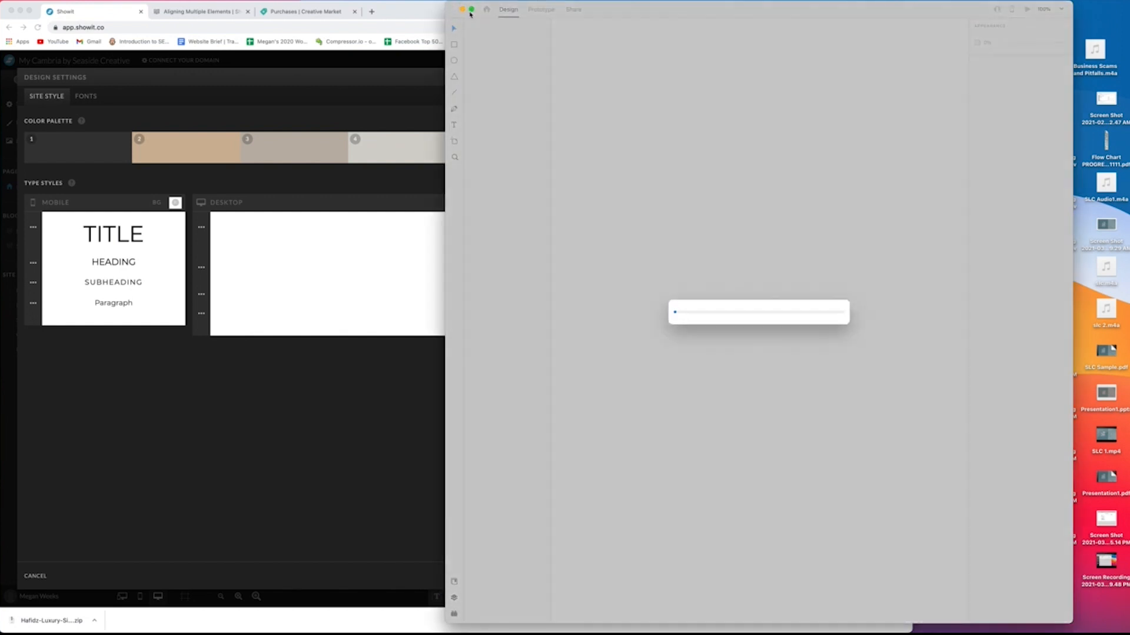
left_click(429, 13)
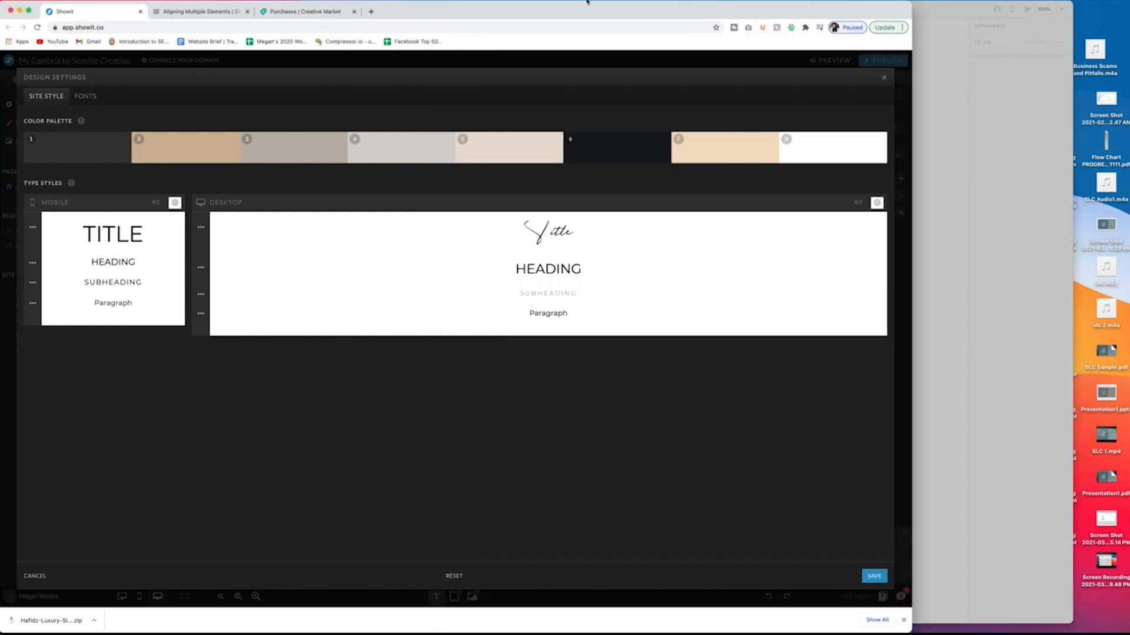
Step: Arrange the browser and Adobe XD windows side by side, with the design's "why body barr studio" heading selected for reference
left_click_drag(911, 3, 699, 5)
left_click(715, 8)
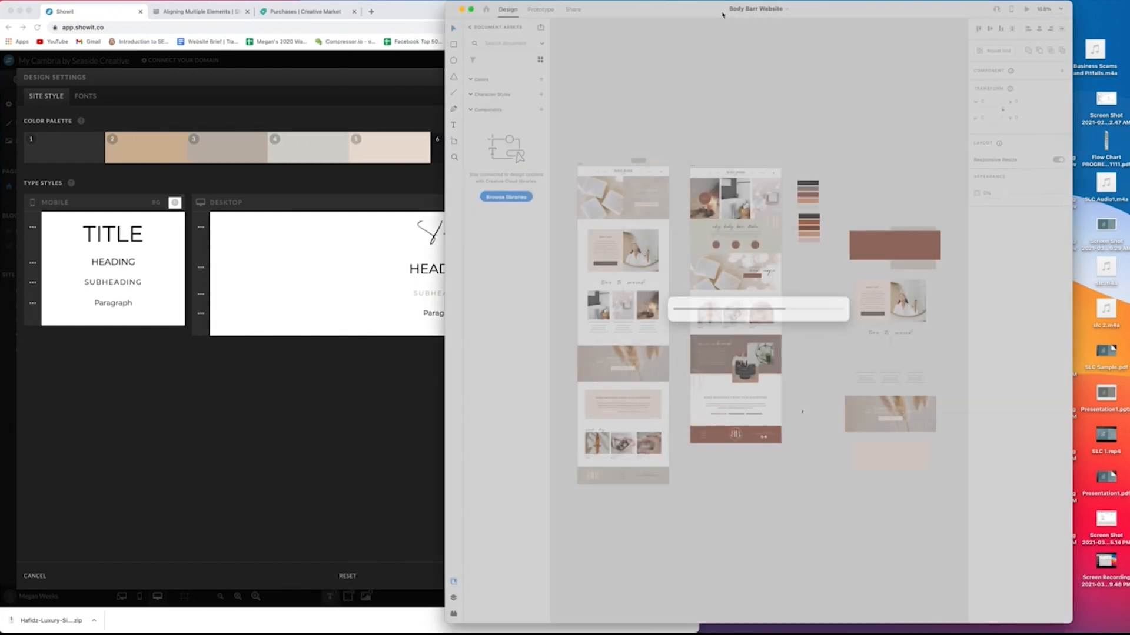
key("super+equal")
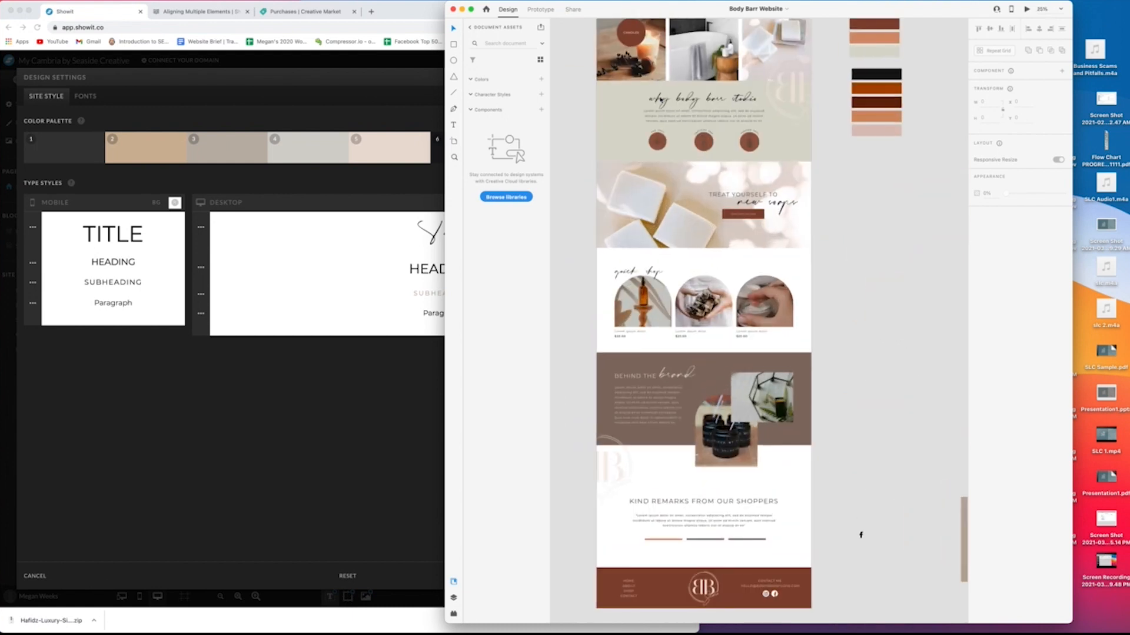
scroll(859, 534, "up", 3)
left_click(700, 228)
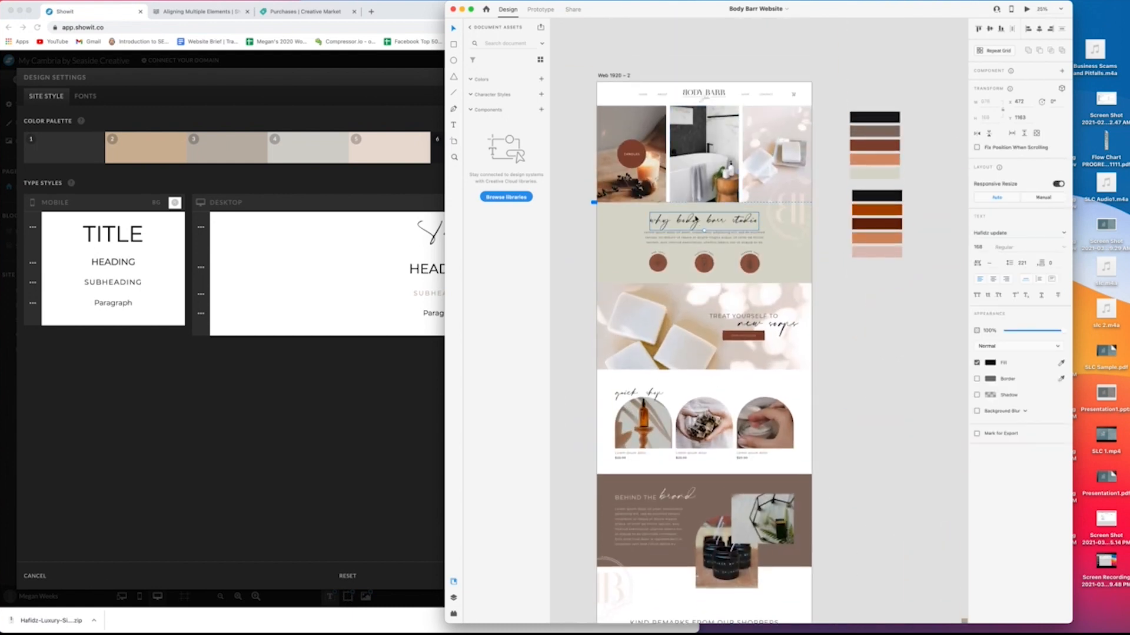
left_click_drag(446, 6, 619, 8)
left_click(361, 421)
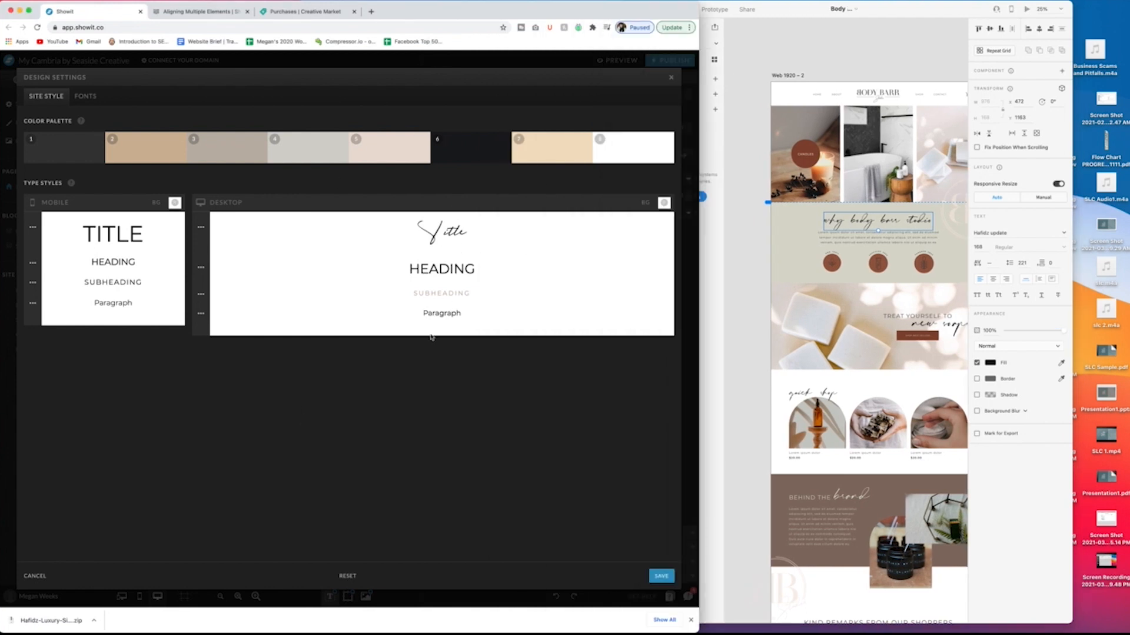
Step: Set the mobile Title type style to the Hafidz font with Normal letter case, and save the design settings
left_click(110, 237)
left_click(139, 270)
left_click(157, 286)
left_click(139, 355)
left_click(132, 336)
left_click_drag(171, 287, 145, 294)
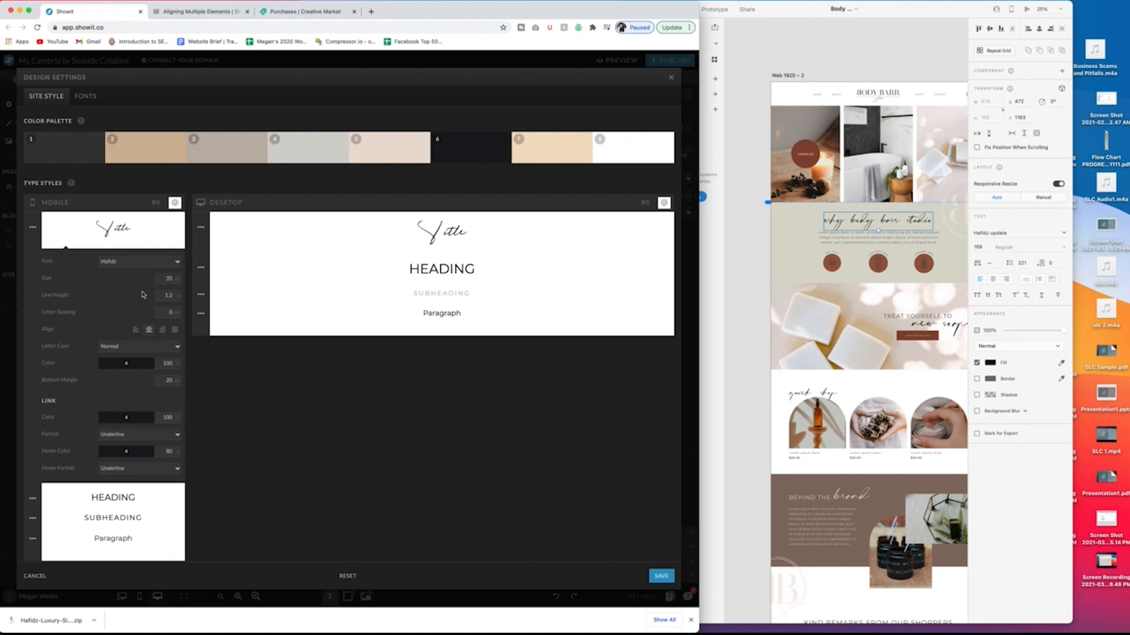
left_click(113, 228)
left_click(662, 576)
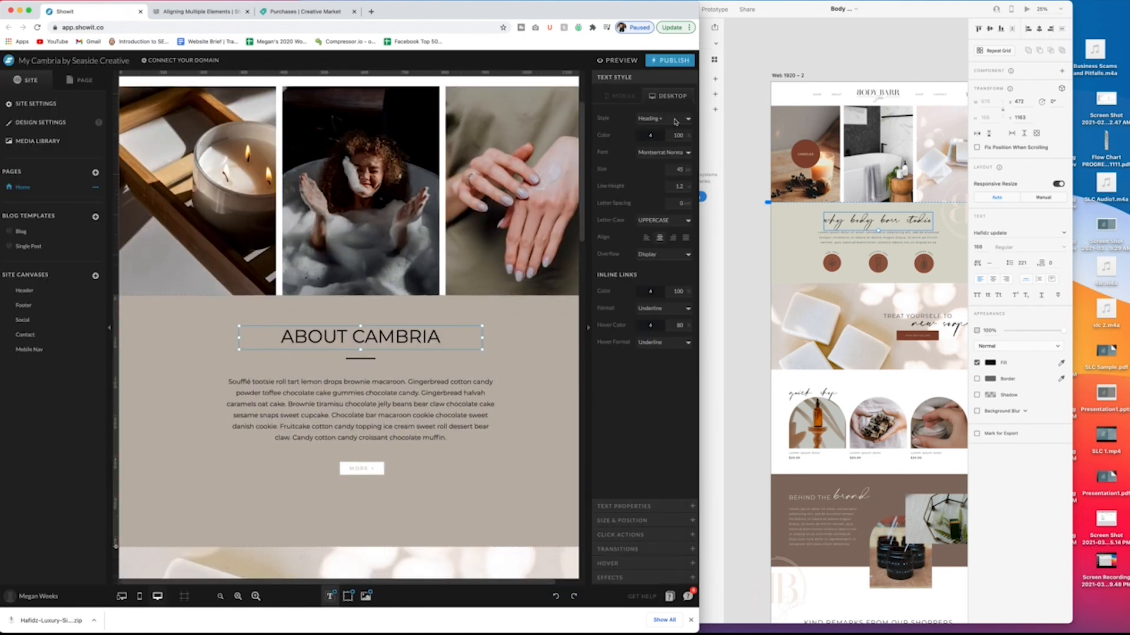
Step: Apply the Title style to the About Cambria heading, with the text "why body barr studio?" and size 55
left_click(676, 122)
left_click(659, 105)
double_click(361, 337)
type("why body barr studio?")
key("super+a")
left_click(686, 170)
type("55")
left_click(452, 369)
left_click_drag(396, 343, 397, 342)
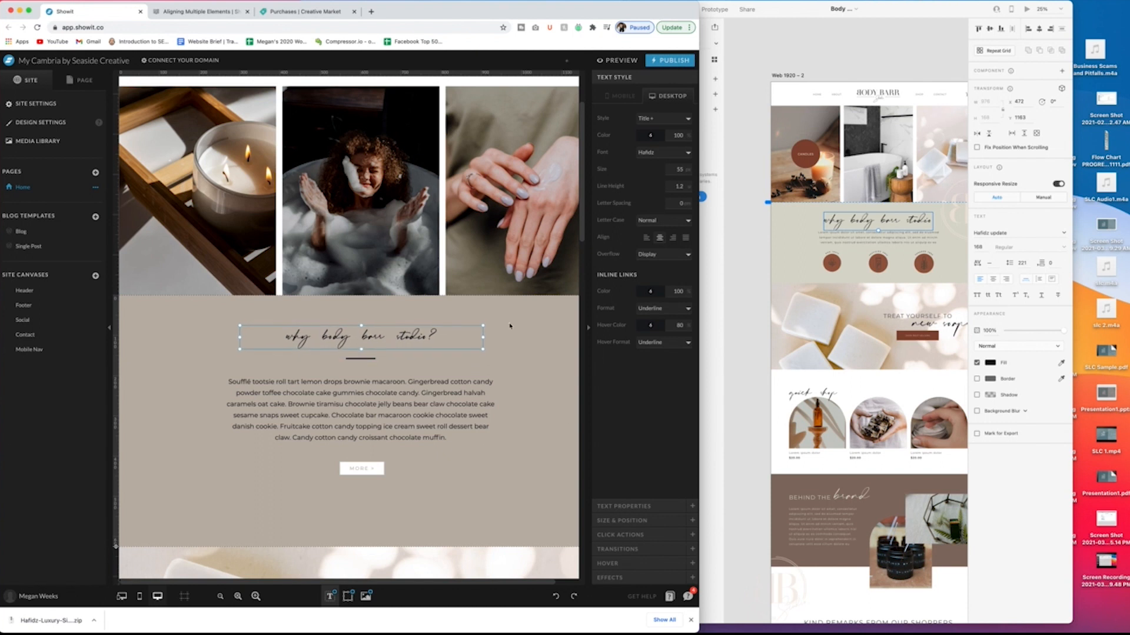
Step: Set the desktop Title type style's size to 80 in the design settings, and reapply the Title style to the heading
left_click(31, 122)
left_click(205, 227)
left_click(345, 291)
type("55")
left_click(661, 576)
left_click(677, 119)
left_click(662, 110)
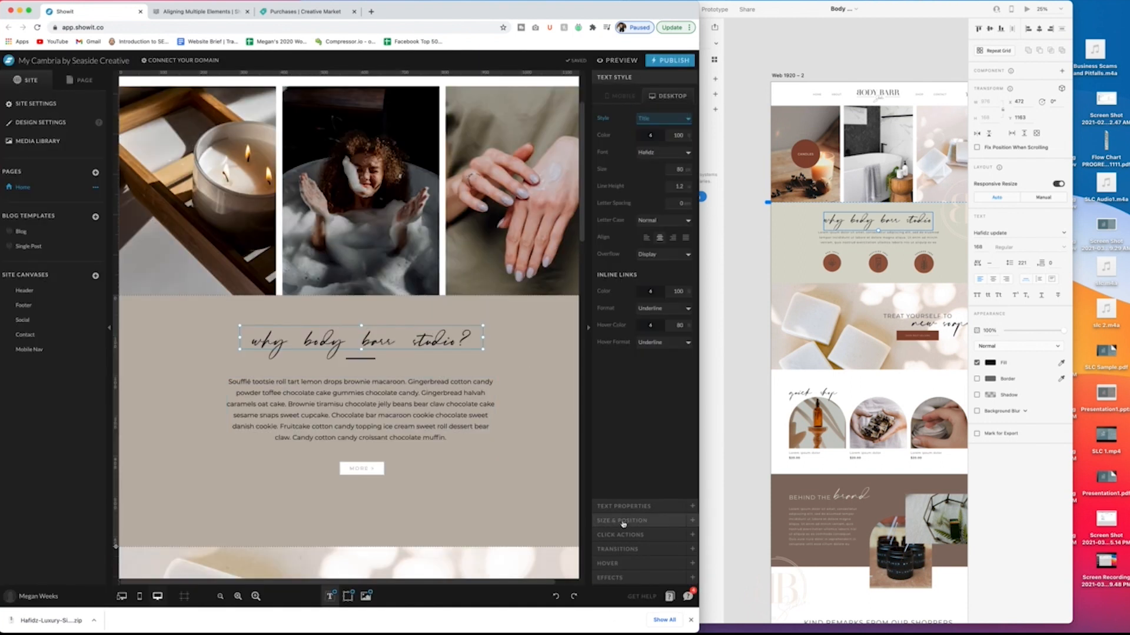
Step: Move the MORE button lower, and widen the paragraph under the heading to about 805 px, centered on the canvas
left_click(622, 521)
left_click(361, 416)
left_click(615, 78)
left_click(668, 118)
left_click(665, 119)
left_click(364, 469)
left_click_drag(388, 490, 370, 516)
left_click(412, 415)
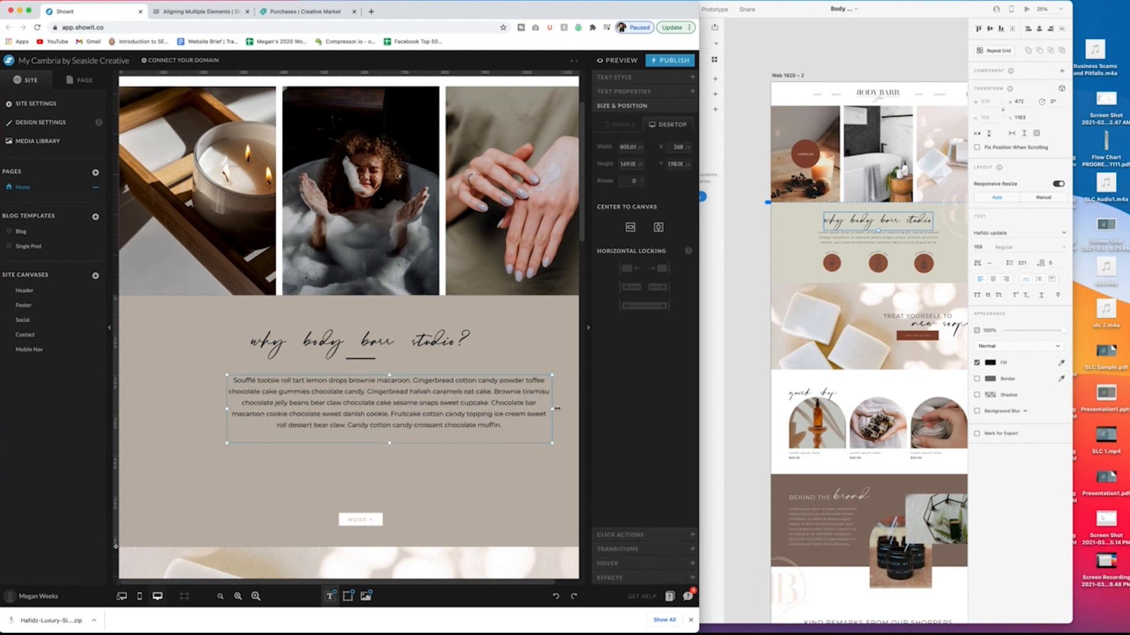
left_click_drag(503, 411, 559, 410)
left_click(434, 467)
Step: Open the received Body Barr Studio (1) design in Adobe XD and arrange its window beside the browser
scroll(434, 466, "down", 1)
left_click(924, 263)
scroll(949, 285, "right", 1)
left_click(949, 285)
scroll(947, 287, "left", 1)
scroll(946, 289, "right", 2)
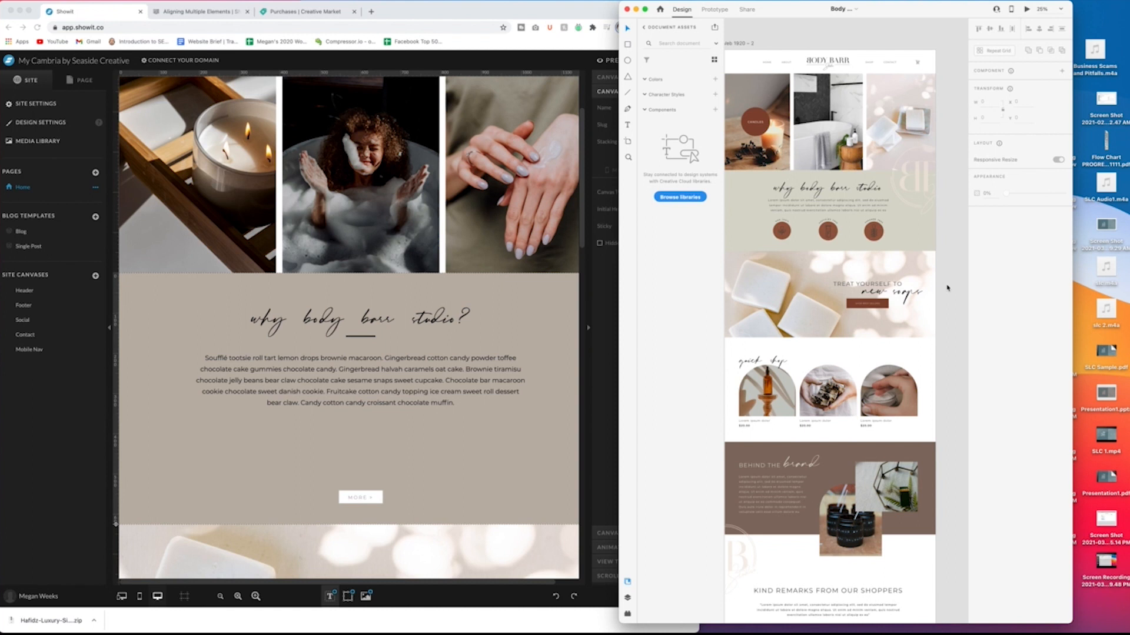
left_click(676, 608)
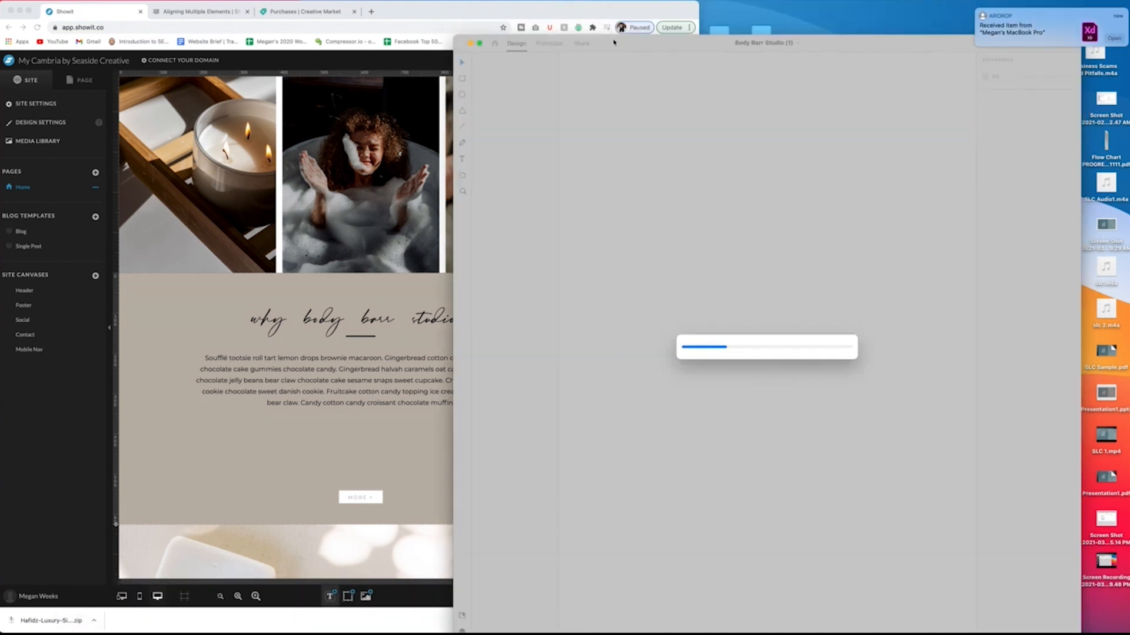
left_click_drag(489, 40, 660, 9)
left_click_drag(627, 53, 728, 53)
left_click_drag(835, 9, 806, 9)
left_click(723, 27)
left_click_drag(699, 229, 565, 229)
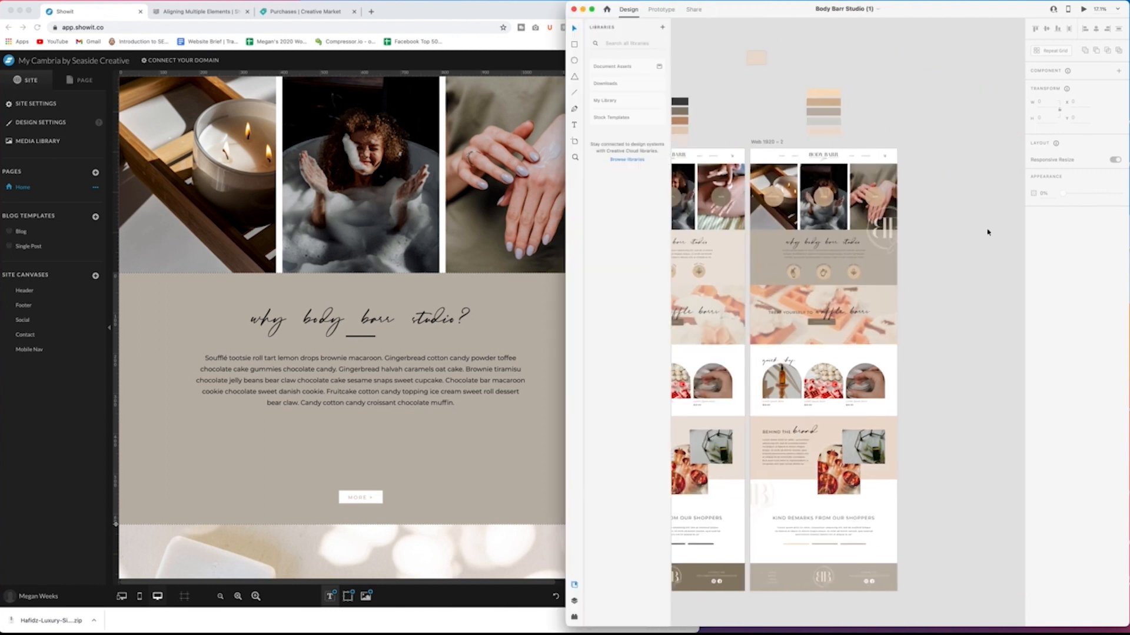
Step: Select the design elements on the Web 1920 – 2 artboard of the Body Barr Studio (1) design
key("super+equal")
key("super+equal")
left_click(912, 138)
left_click(40, 1)
left_click(744, 226, "shift")
scroll(936, 267, "down", 1)
left_click(979, 312)
scroll(978, 313, "down", 3)
scroll(979, 313, "down", 3)
left_click_drag(934, 553, 779, 229)
Step: Start exporting the selected elements and create a destination folder named Body Barr Studio
left_click(39, 1)
mouse_move(66, 145)
left_click(176, 155)
left_click(704, 246)
scroll(781, 298, "down", 3)
left_click(759, 400)
type("Body Barr Studio")
Step: Export the selected design elements as PNG files into the Body Barr Studio folder
left_click(897, 333)
left_click(890, 336)
left_click(850, 337)
left_click(861, 321)
left_click(858, 352)
left_click(861, 321)
left_click(859, 292)
left_click(962, 400)
left_click(33, 1)
mouse_move(66, 145)
left_click(176, 155)
left_click(704, 246)
left_click(998, 400)
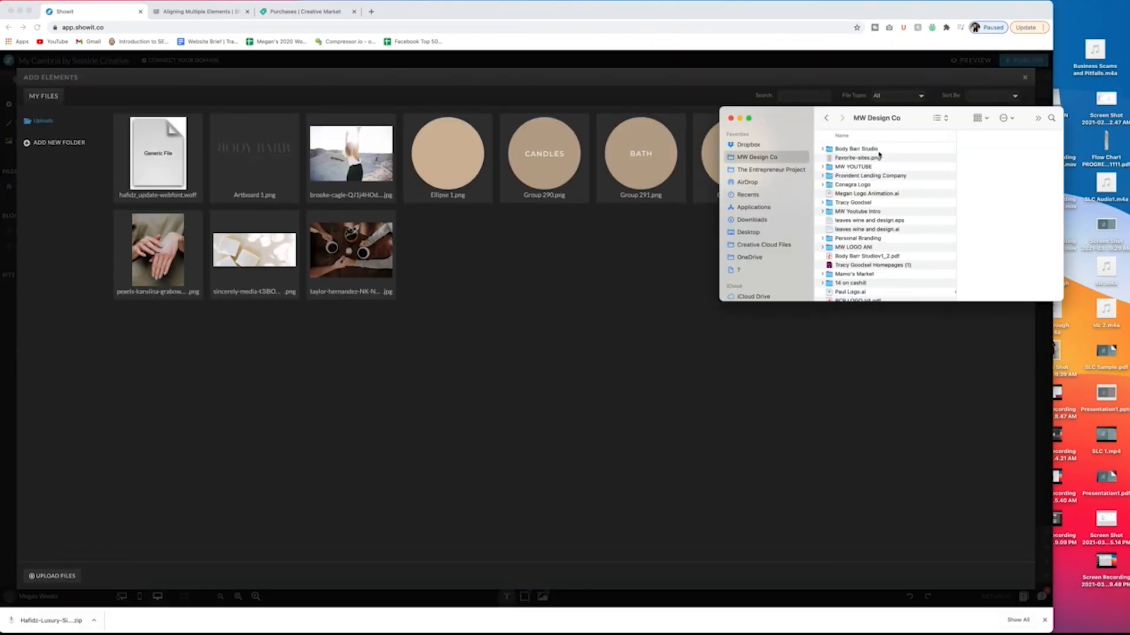
Step: Open the Body Barr Studio folder in Finder and pick the exported photos and icons for the Showit media library
double_click(879, 154)
left_click(980, 118)
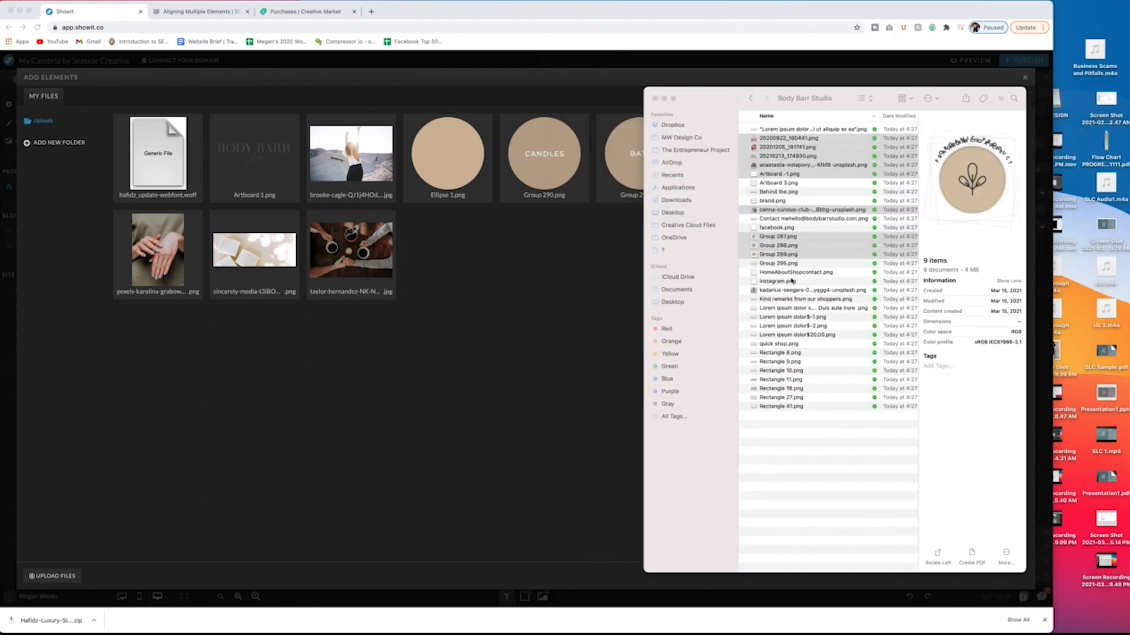
left_click(789, 219)
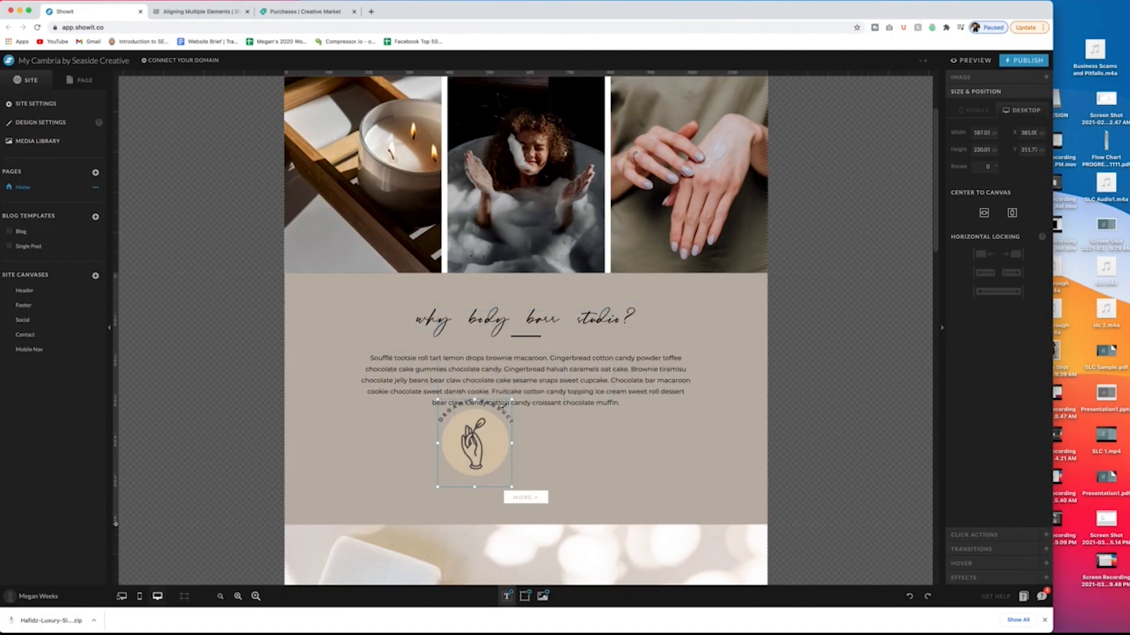
Step: Arrange the organic product, fragrance free and non toxic icons in a row under the paragraph and match their sizes
left_click_drag(502, 406, 480, 448)
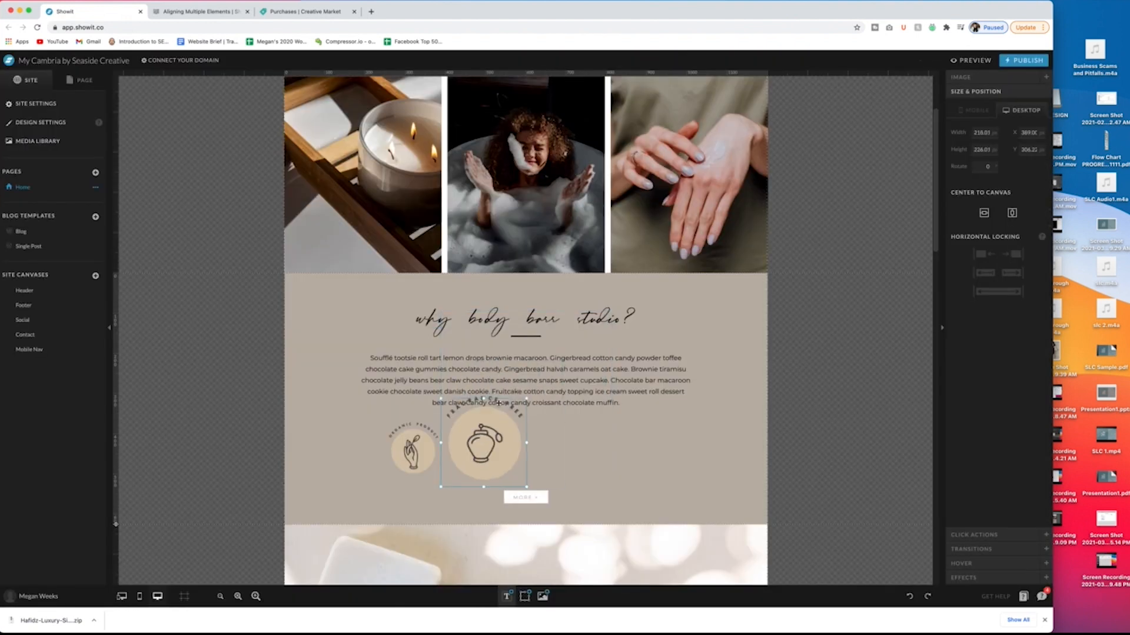
left_click(412, 456, "shift")
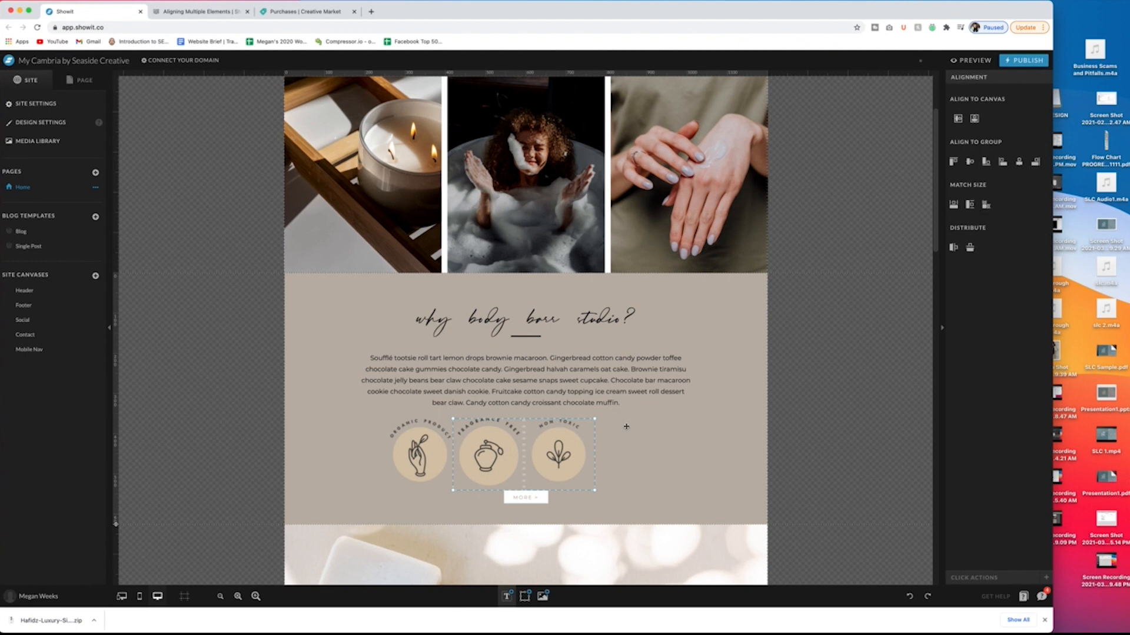
left_click(588, 465)
left_click(510, 468, "shift")
left_click(421, 460, "shift")
left_click(956, 217)
left_click(590, 466)
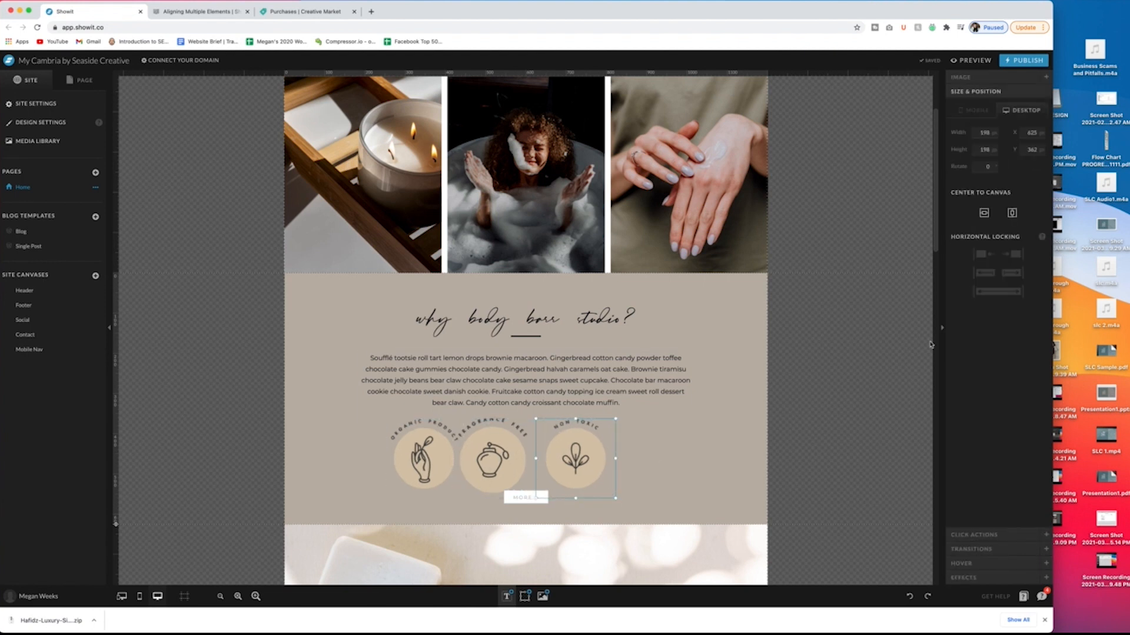
Step: Check the icon spacing in the Adobe XD design, and spread the icons farther apart on the Showit page
left_click(1038, 608)
scroll(889, 265, "up", 5)
left_click(946, 146)
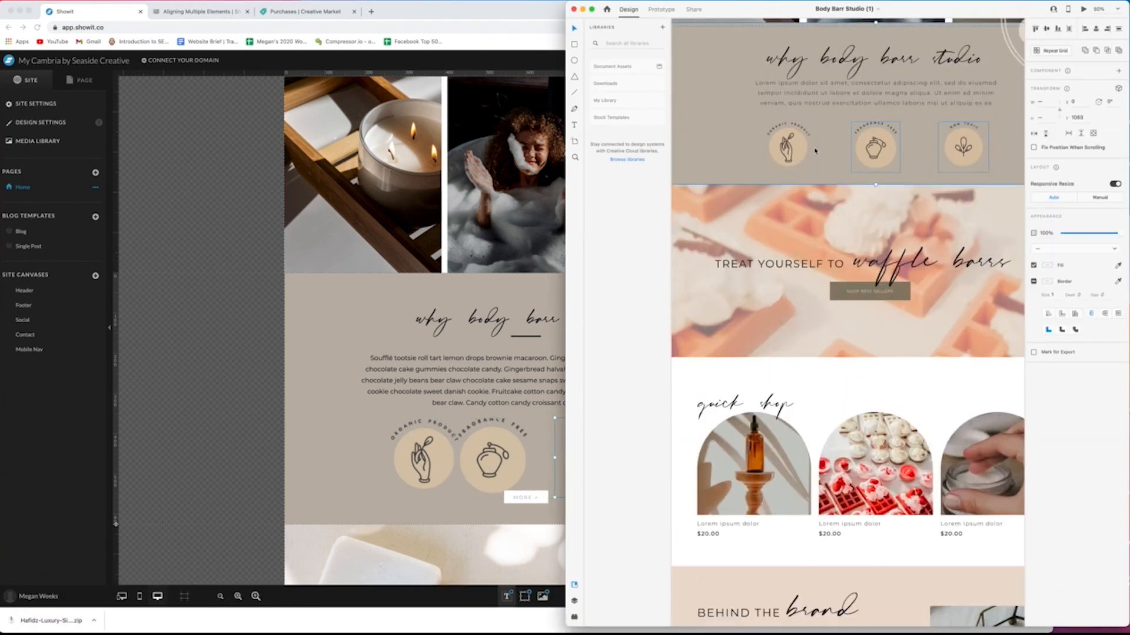
left_click(548, 448)
left_click_drag(593, 460, 621, 461)
left_click_drag(510, 446, 536, 457)
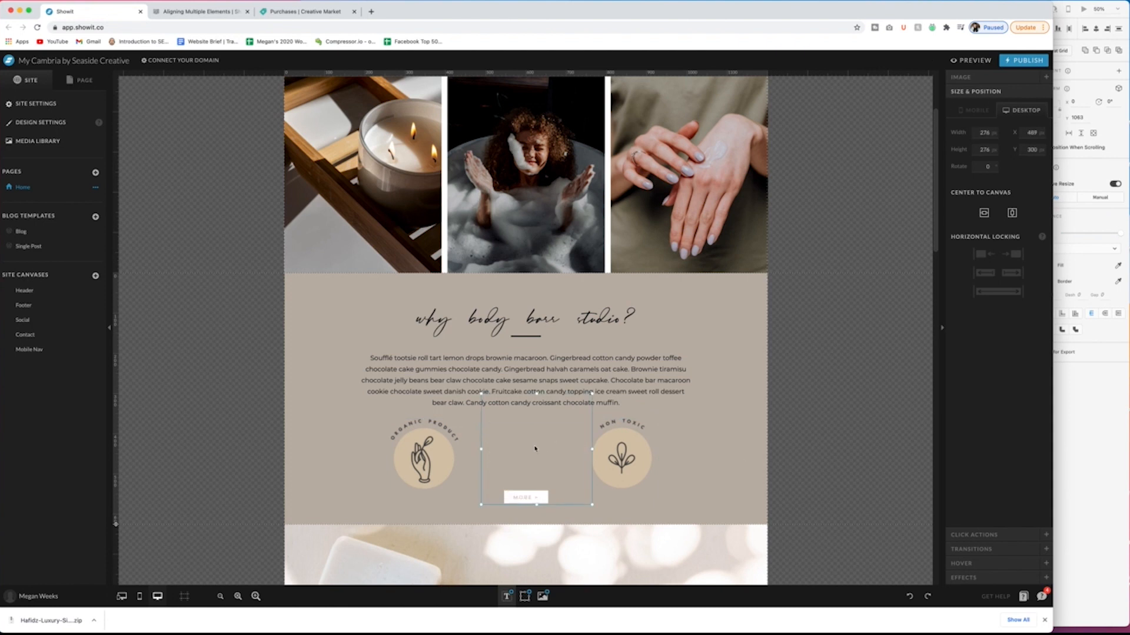
left_click(1078, 130)
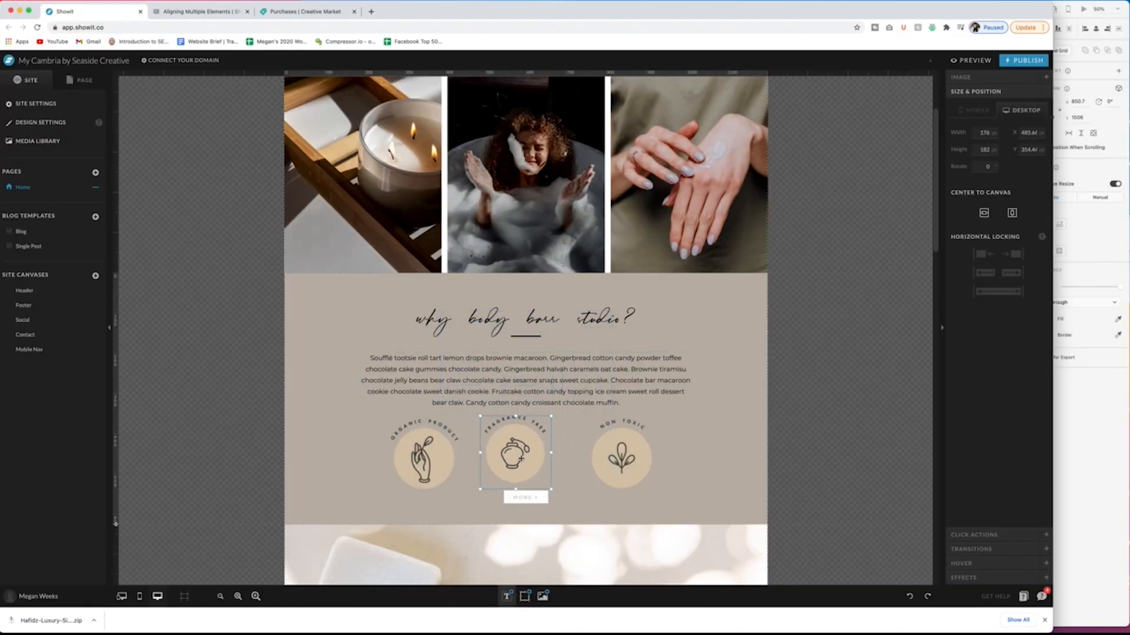
left_click(875, 374)
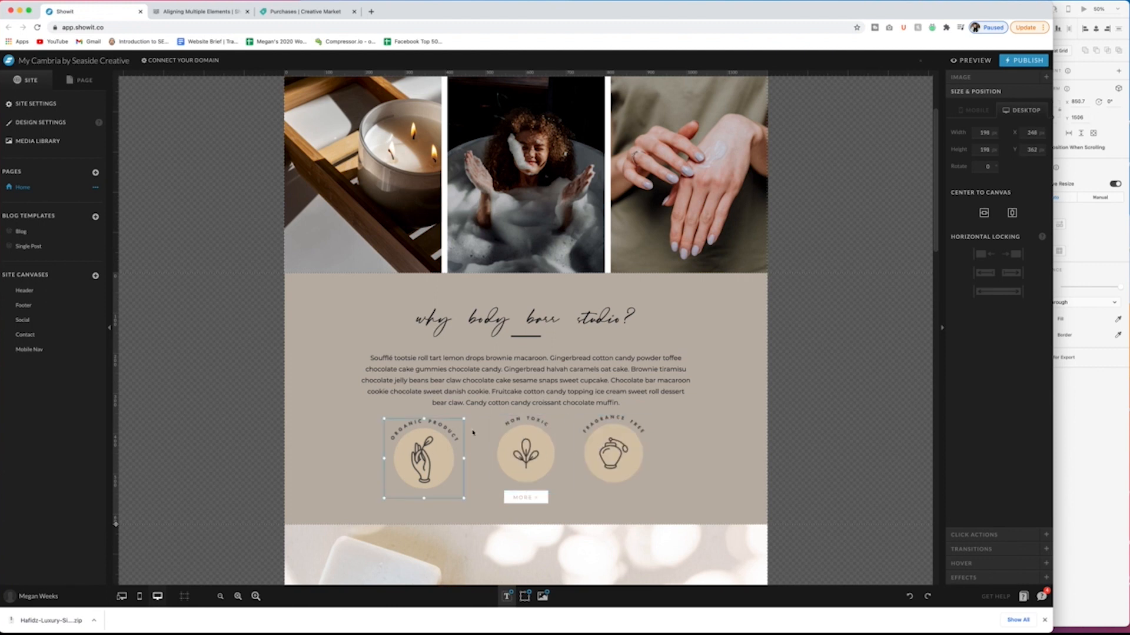
Step: Reorder the icons as non toxic, organic product, fragrance free, then align their middles and distribute them horizontally
left_click_drag(526, 452, 446, 453)
left_click(511, 453, "shift")
left_click(612, 453, "shift")
left_click(1019, 161)
key("super+z")
left_click(970, 162)
left_click(955, 247)
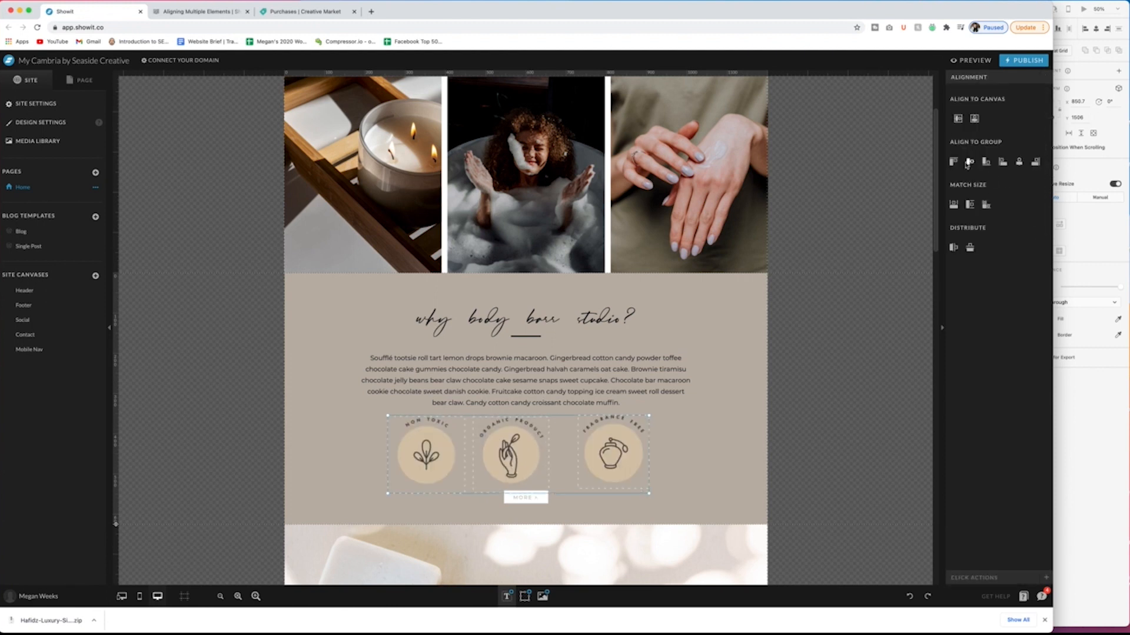
Step: Center the icon row horizontally on the canvas, and move the MORE button slightly lower
scroll(652, 456, "down", 3)
left_click(975, 118)
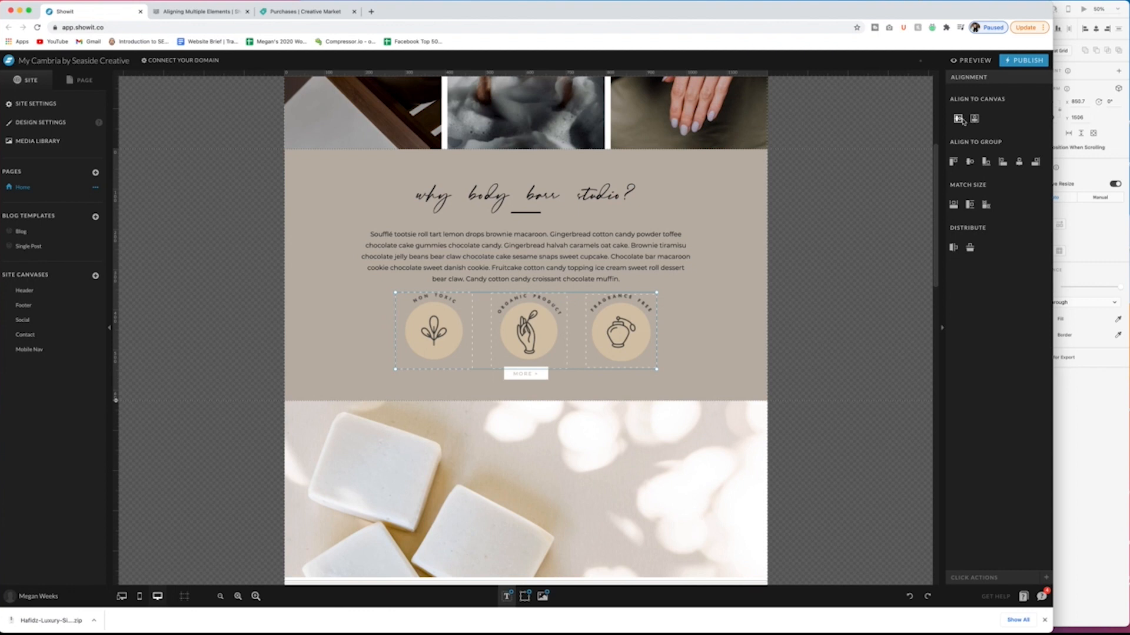
left_click(859, 266)
left_click_drag(342, 313, 720, 340)
left_click_drag(480, 288, 606, 386)
left_click(621, 331)
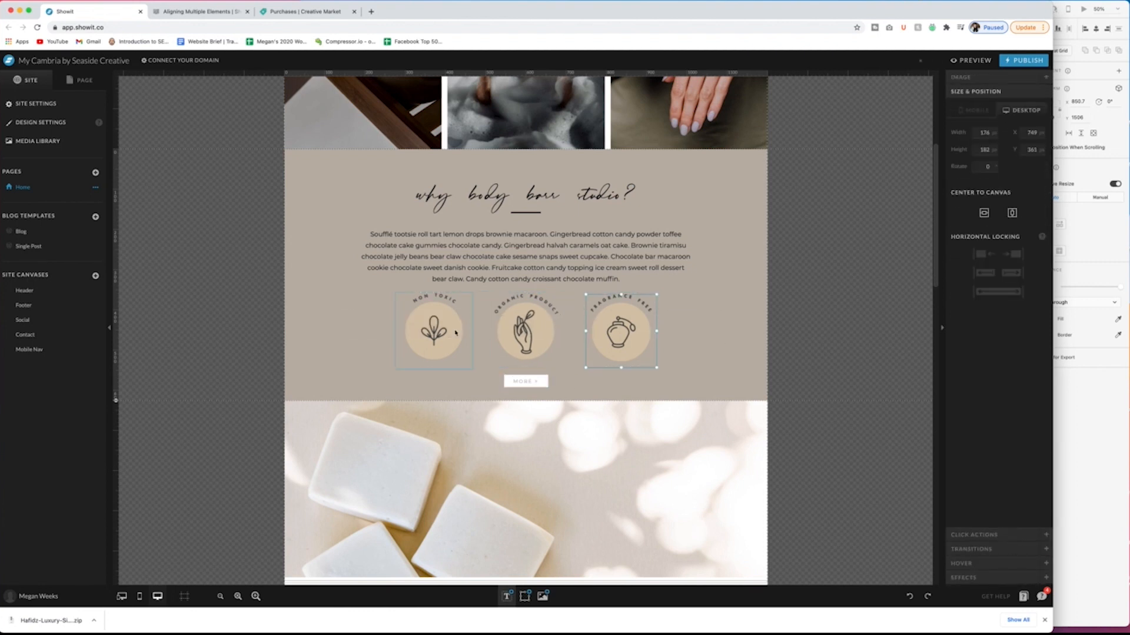
Step: Try distributing the three icons as a group, and undo the last two changes
left_click_drag(757, 343, 412, 324)
left_click(970, 248)
key("super+z")
key("super+z")
Step: Center the organic product icon horizontally on the canvas, and move the fragrance free icon farther right
left_click(520, 331)
left_click(983, 216)
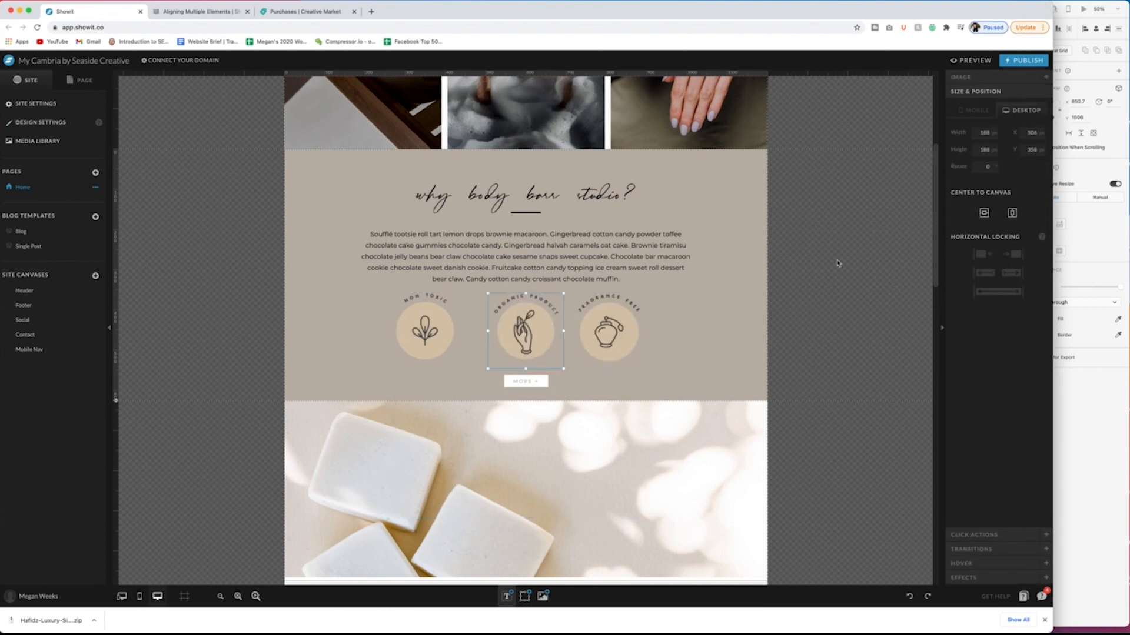
left_click_drag(610, 331, 642, 332)
Step: Align the fragrance free icon to the paragraph's right edge and the non toxic icon to its left edge
left_click_drag(345, 212, 715, 381)
left_click_drag(820, 253, 627, 383)
left_click(1036, 162)
left_click_drag(380, 359, 453, 285)
left_click(1003, 162)
left_click(888, 246)
Step: Align the three icons with each other along their top edges
left_click_drag(724, 344, 412, 329)
left_click(969, 163)
left_click(954, 162)
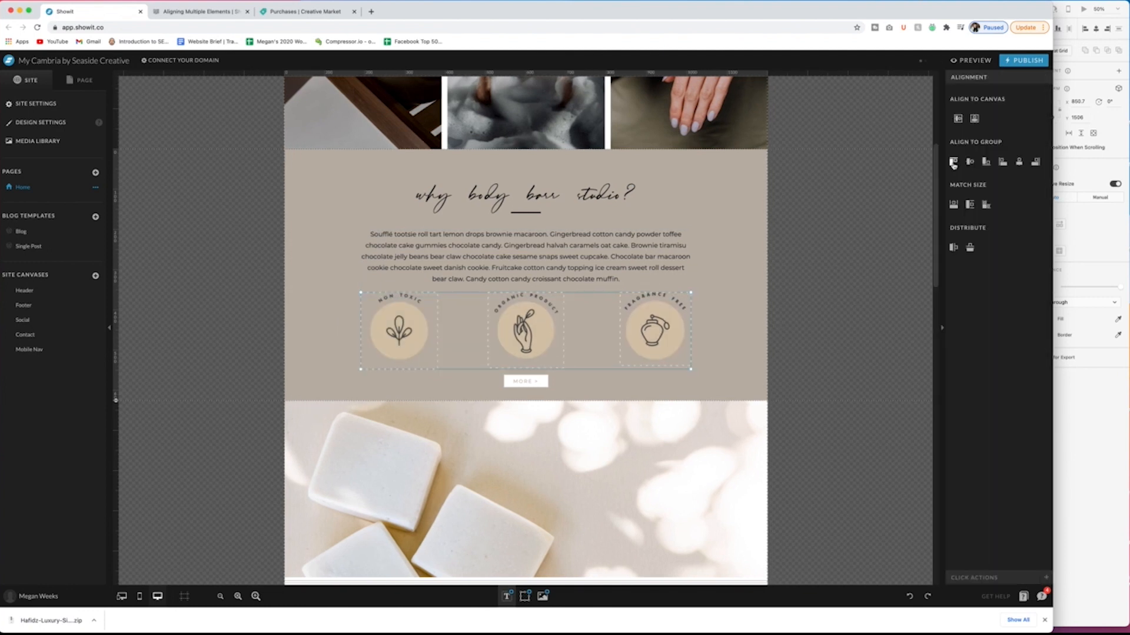
left_click(625, 268)
left_click(890, 267)
Step: Scale the three selected icons down slightly as a group
scroll(890, 267, "up", 2)
scroll(891, 268, "down", 3)
left_click_drag(742, 312, 409, 294)
left_click_drag(691, 259, 680, 262)
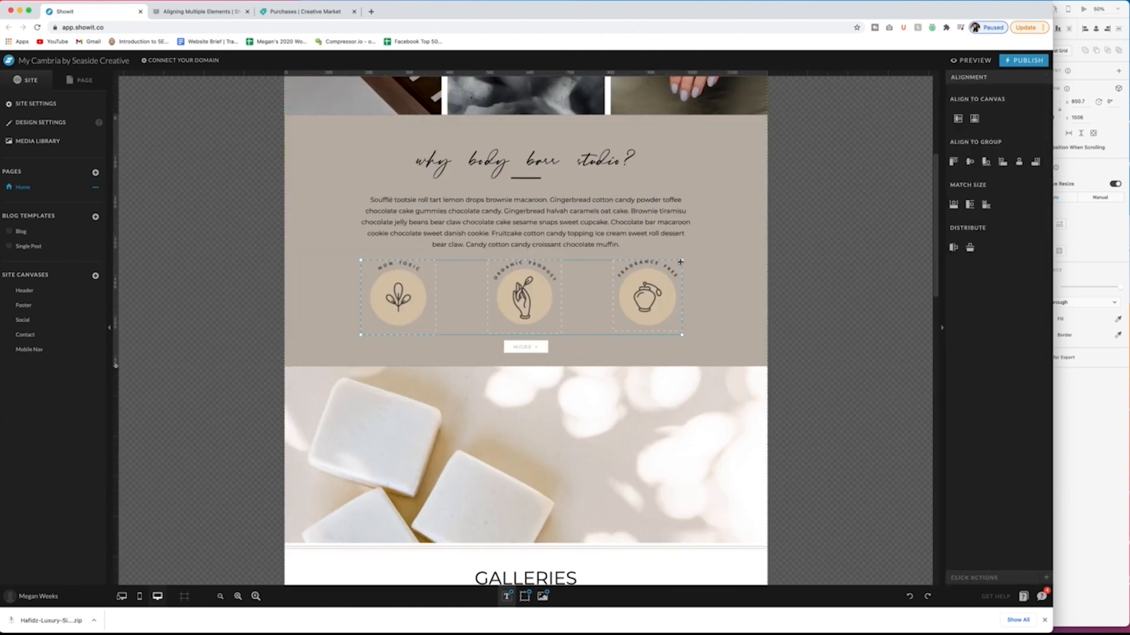
Step: Center the three-icon row on the canvas and shift the heading, paragraph and icons slightly upward together
left_click(974, 118)
scroll(612, 259, "up", 2)
left_click(568, 259)
left_click_drag(567, 260, 568, 256)
left_click(782, 270)
left_click_drag(782, 200, 377, 370)
left_click_drag(529, 360, 530, 354)
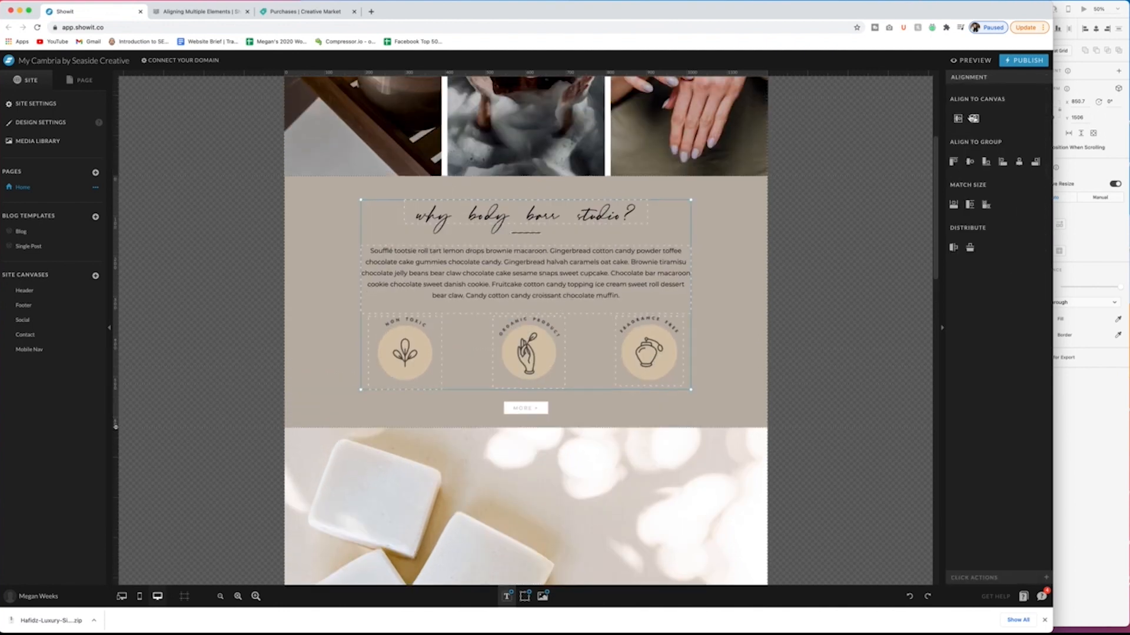
Step: Upload the Artboard 3.png logo and place it overlapping the hand photo and the edge of the beige section
left_click(605, 428)
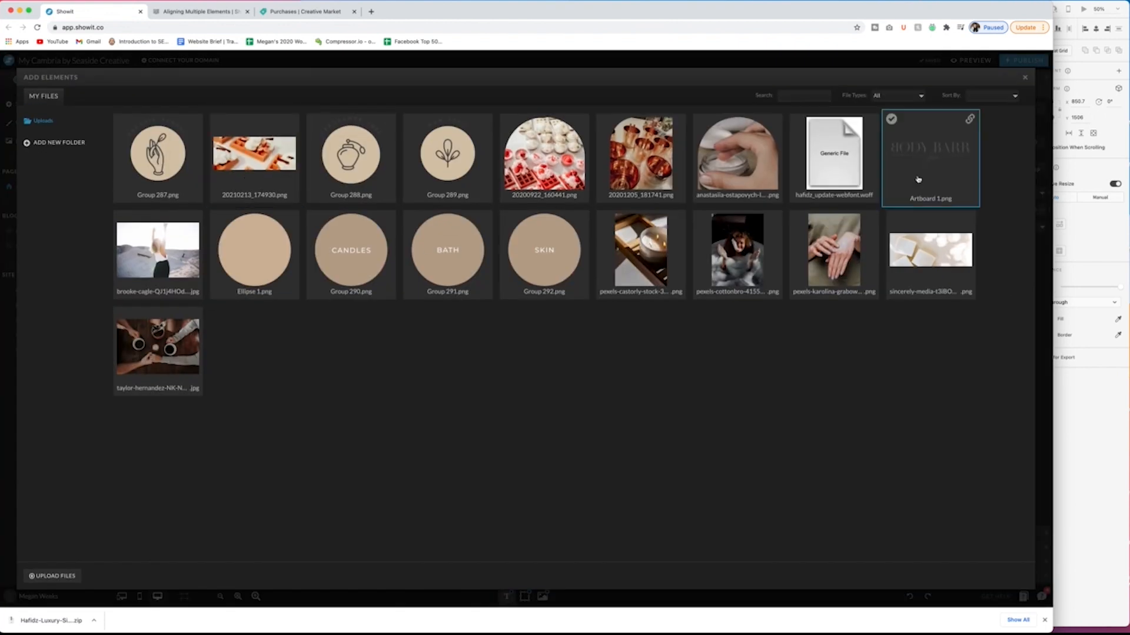
left_click(52, 576)
left_click(623, 246)
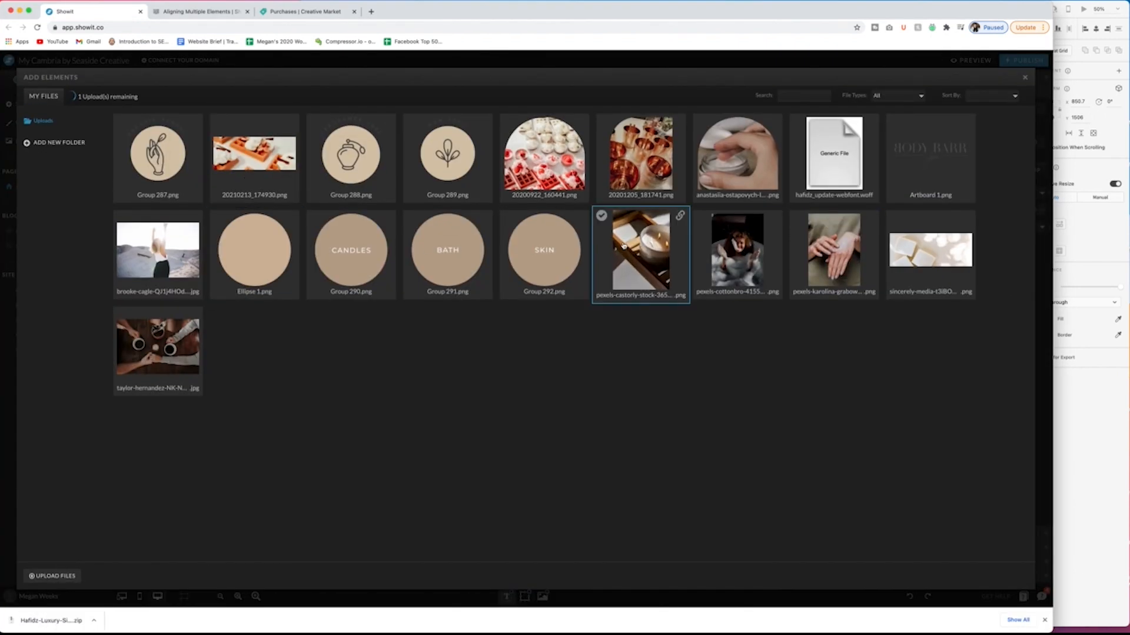
double_click(154, 160)
left_click_drag(546, 420, 764, 320)
Step: Lower the BB Studio logo's opacity and give it a Fade transition with time 0.5 and delay 1
left_click(977, 77)
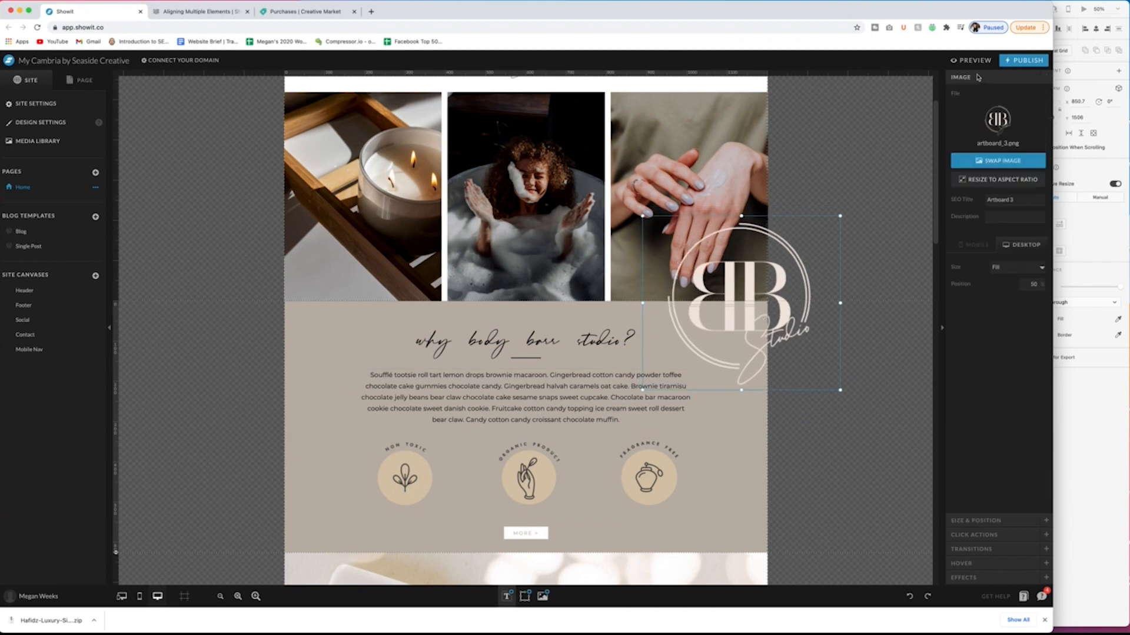
left_click(977, 578)
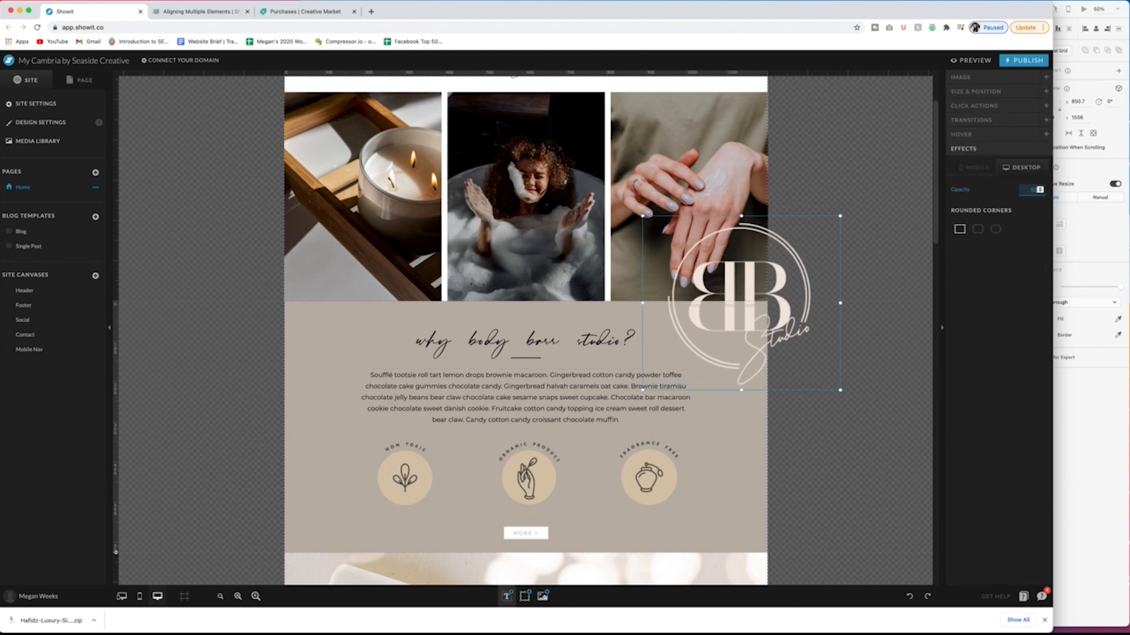
left_click(984, 118)
left_click(1014, 162)
Step: Set the BB Studio logo's image size to Contain, scale it down slightly, and preview its placement on the page
left_click(887, 318)
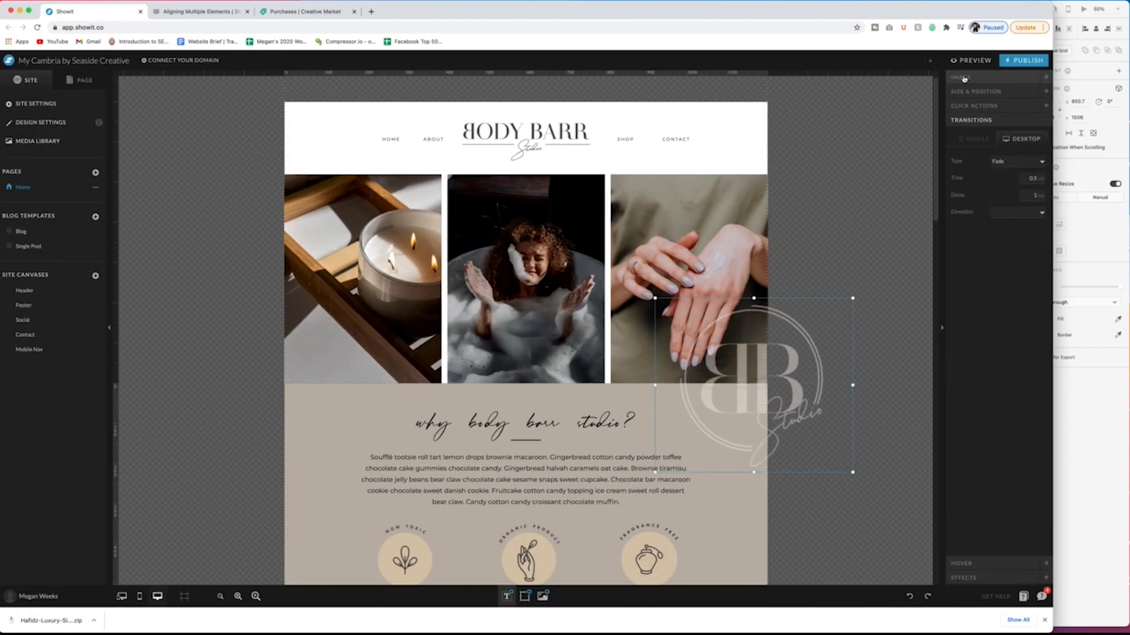
left_click(1012, 249)
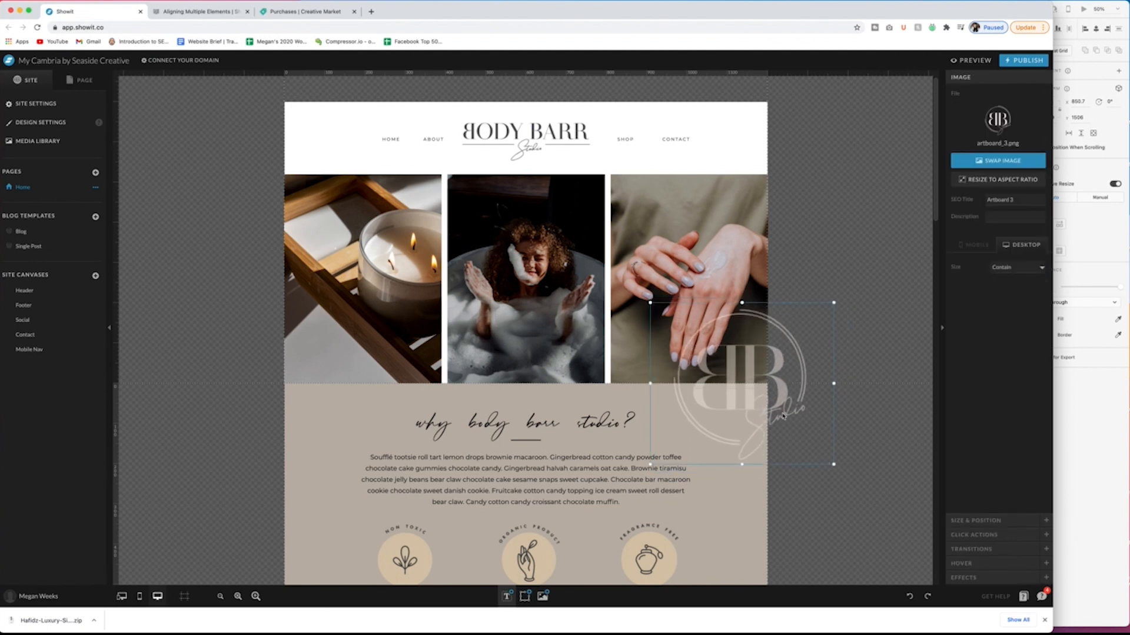
key("super+p")
scroll(845, 271, "down", 5)
scroll(887, 265, "up", 5)
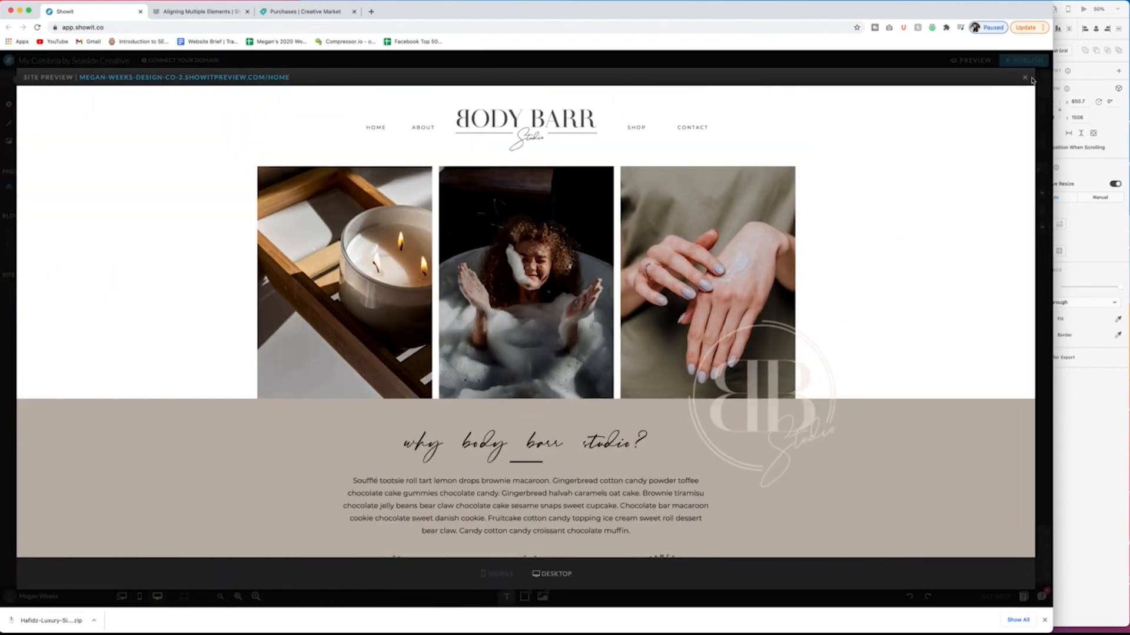
key("Escape")
Step: Recolour the category rollover labels in the Intro canvas white
left_click(56, 218, "shift")
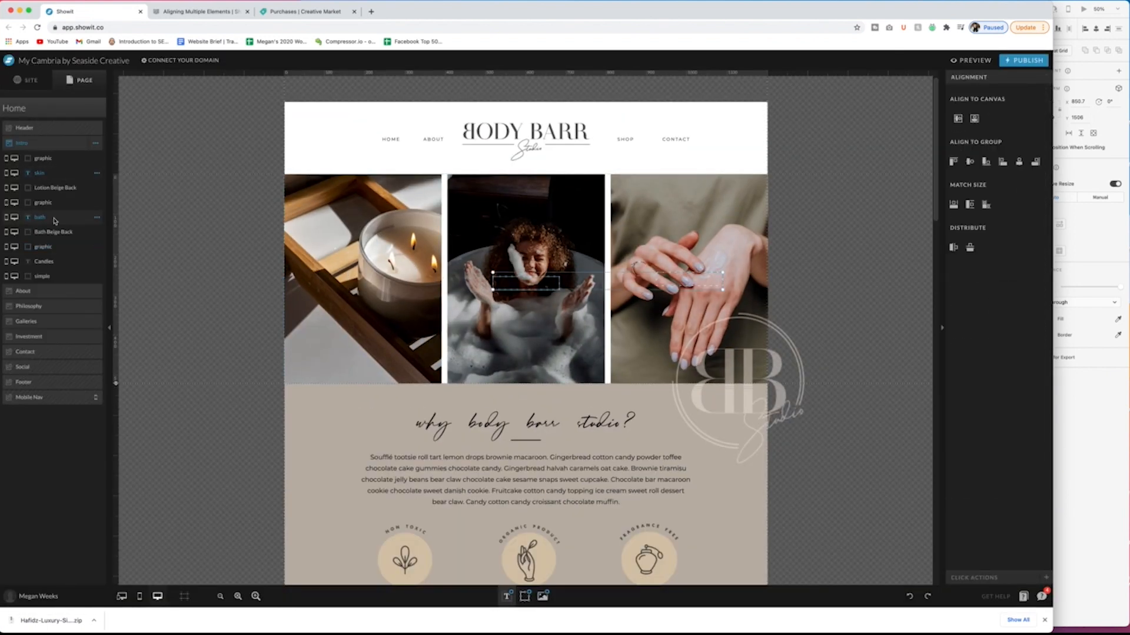
left_click(69, 262)
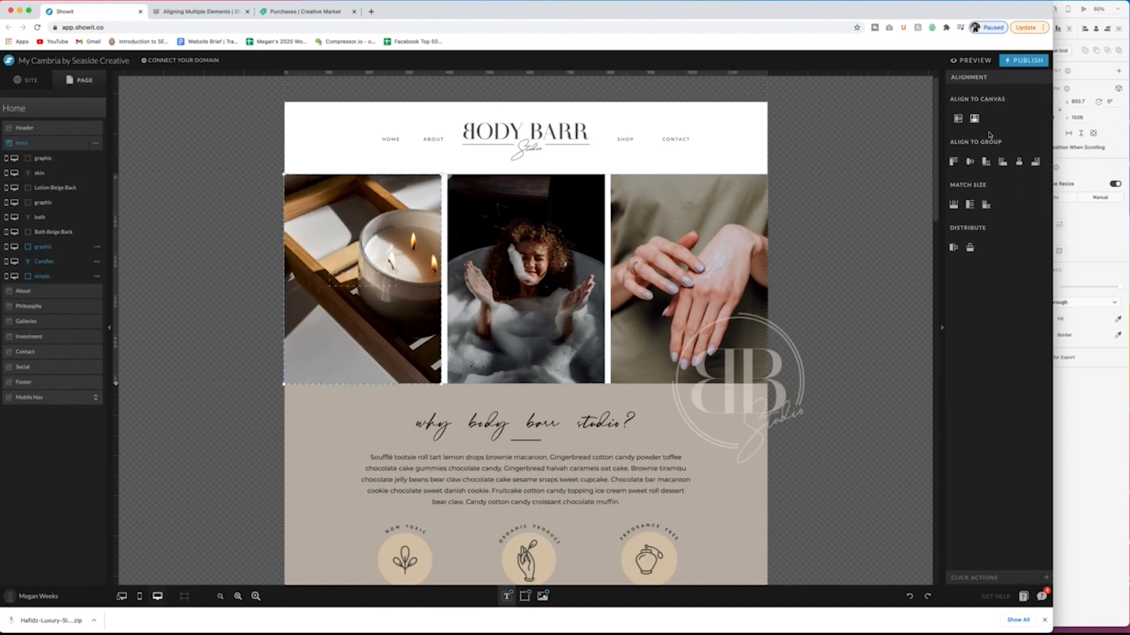
left_click(525, 282)
left_click(1004, 135)
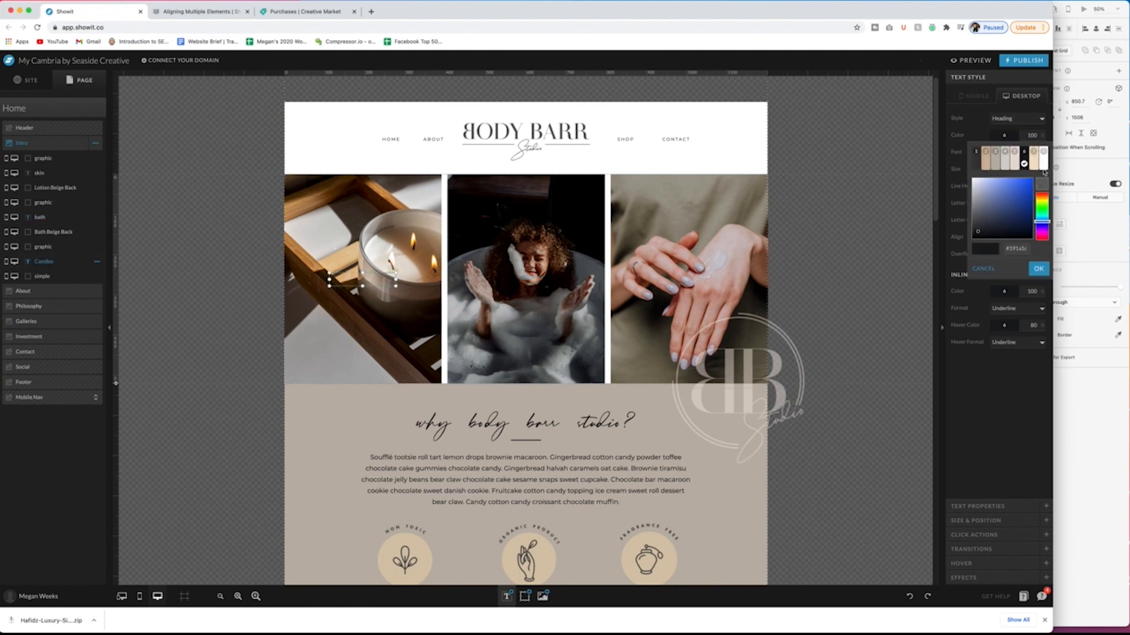
Step: Relabel the About section's More button as "Learn More >" and give the button a dark fill
scroll(525, 294, "down", 5)
double_click(522, 285)
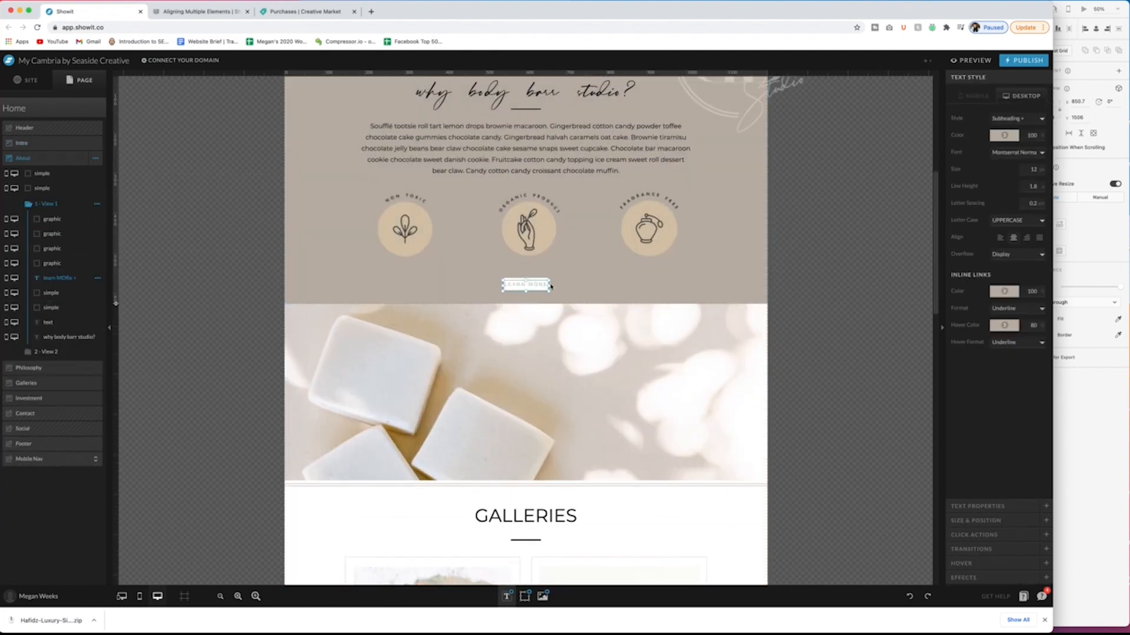
left_click(1005, 120)
key("ctrl+z")
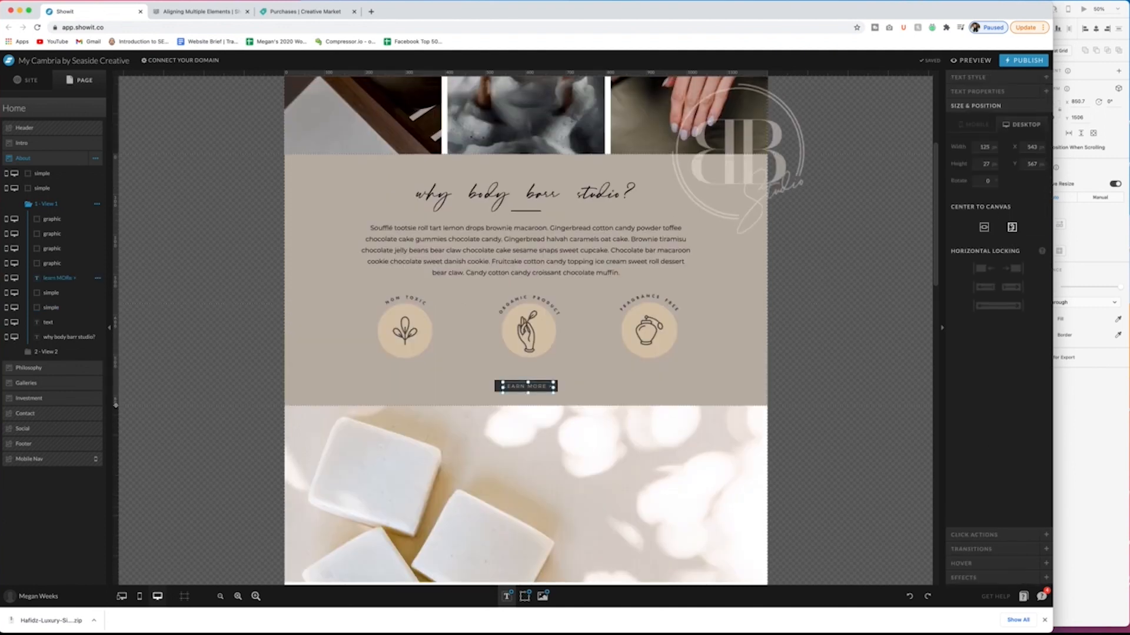
Step: Refine the "Learn More >" label's text and center it on the dark button
double_click(534, 386)
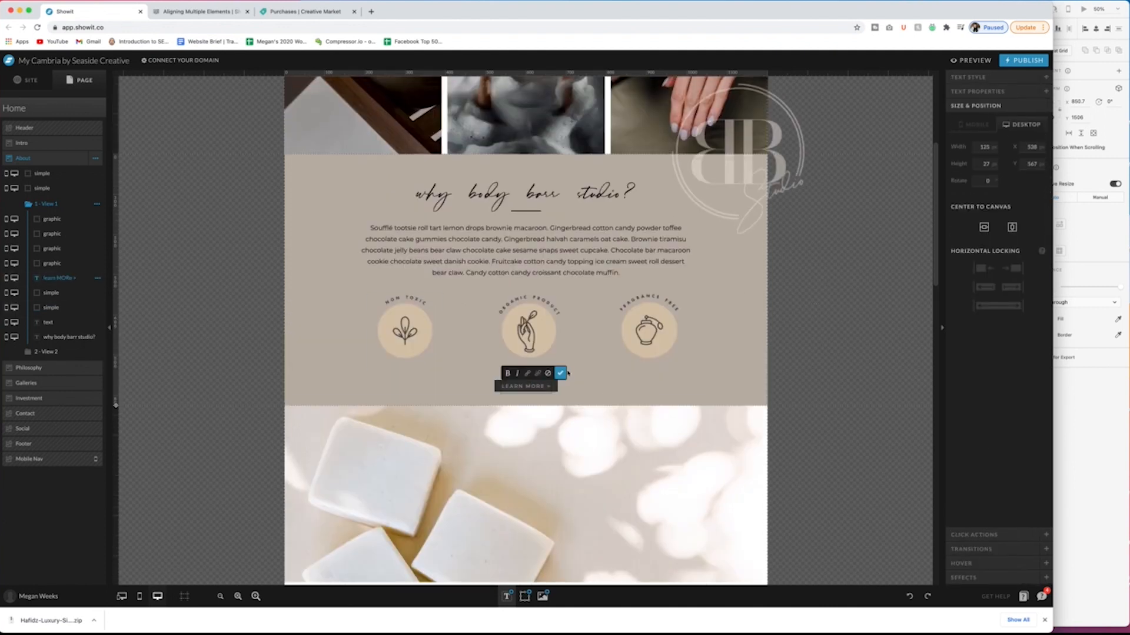
left_click(206, 326)
left_click(970, 77)
left_click(1005, 153)
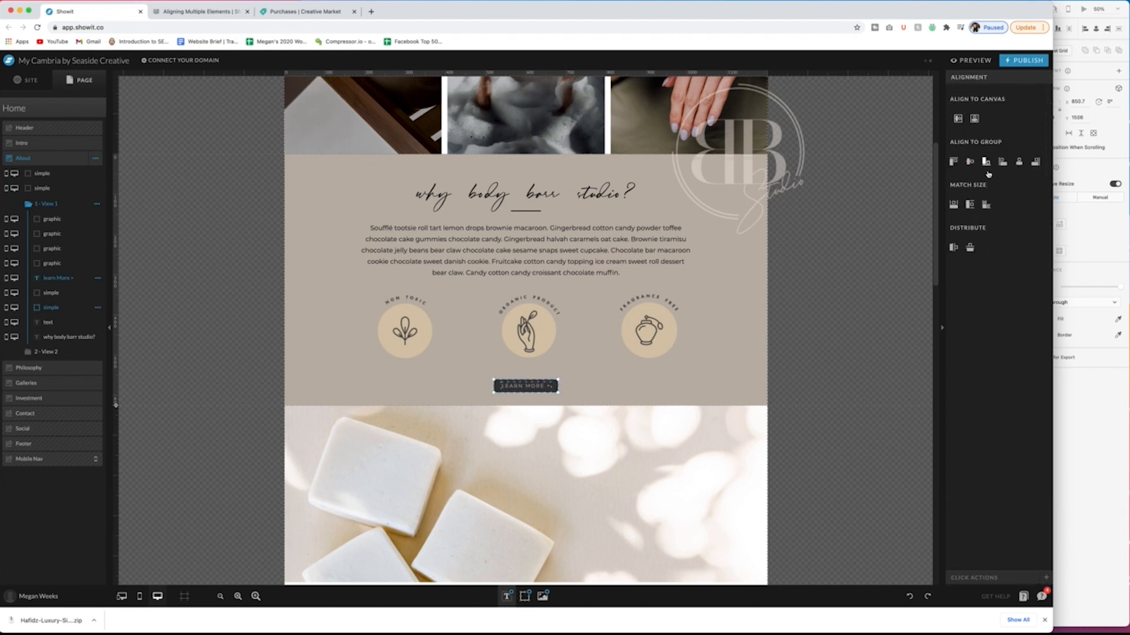
left_click(525, 385)
scroll(528, 302, "up", 3)
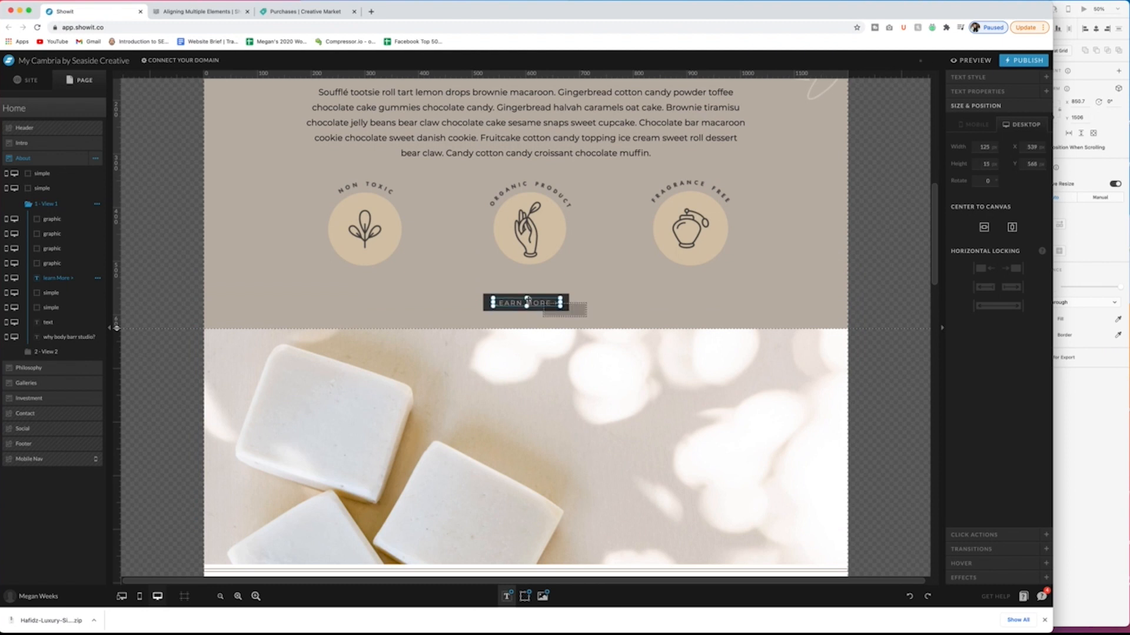
Step: Upload 20210213_174930.png and use it as the Philosophy canvas background in place of the soap photo
scroll(806, 291, "up", 2)
scroll(806, 291, "down", 4)
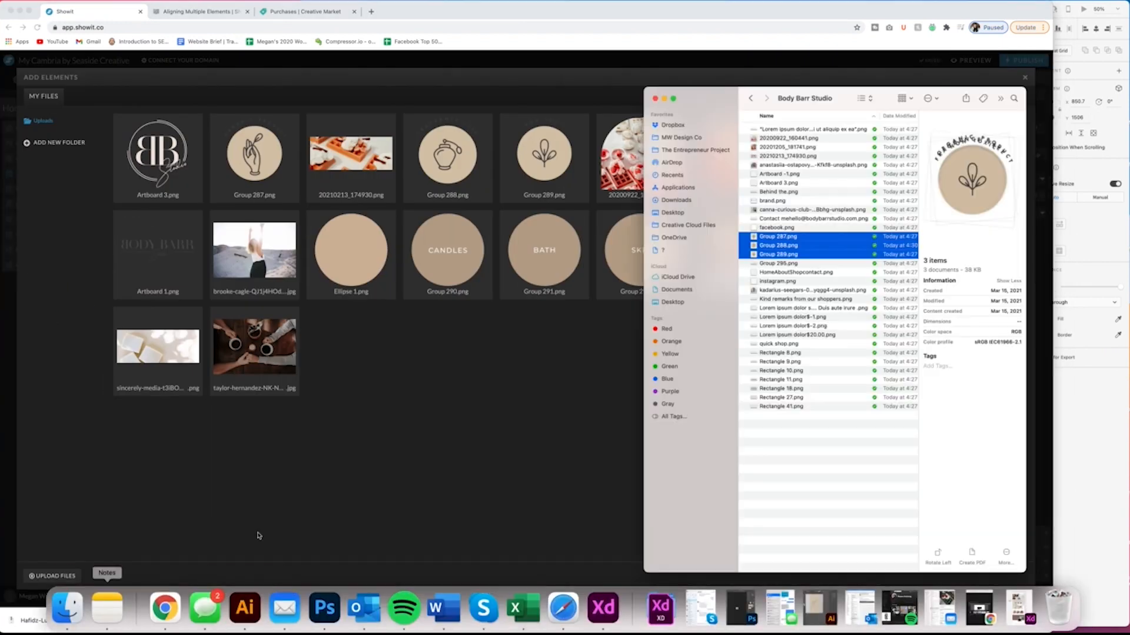
left_click_drag(788, 156, 621, 253)
left_click(158, 157)
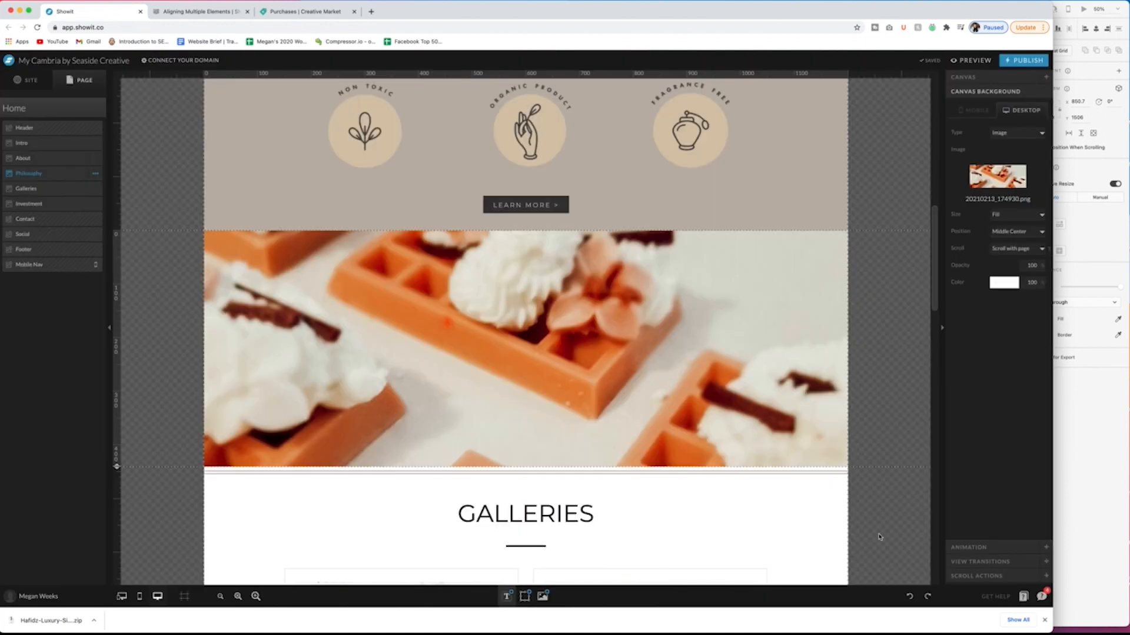
Step: Find Rectangle 41.png in the Body Barr Studio folder, upload it and add it to the Philosophy canvas
scroll(879, 537, "up", 2)
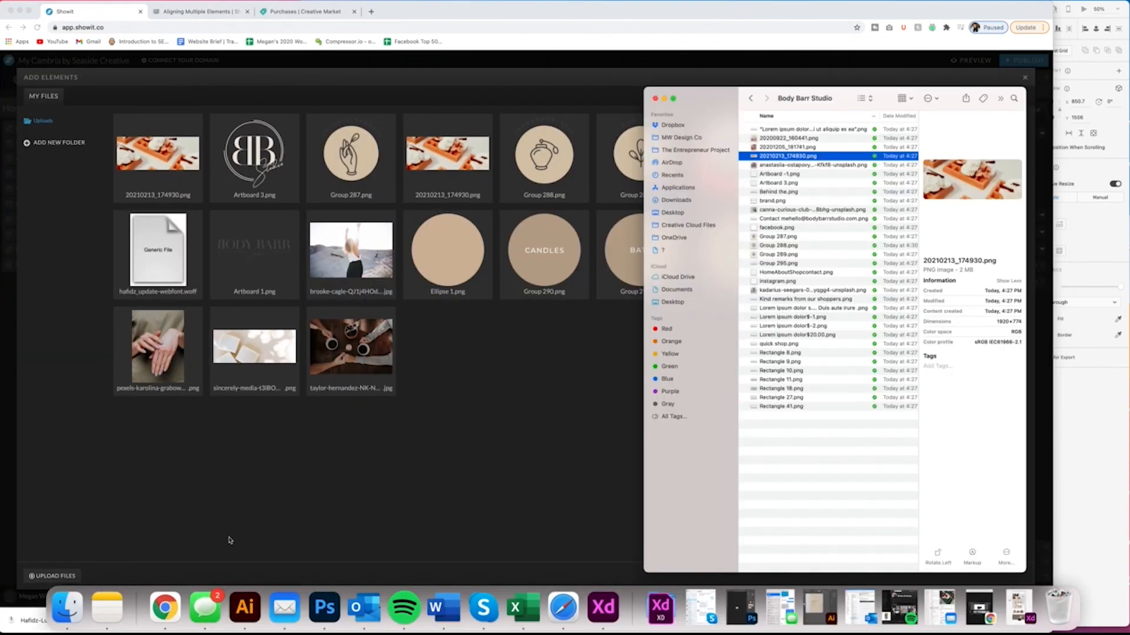
left_click(772, 371)
key("Down")
key("Down")
key("Down")
key("Down")
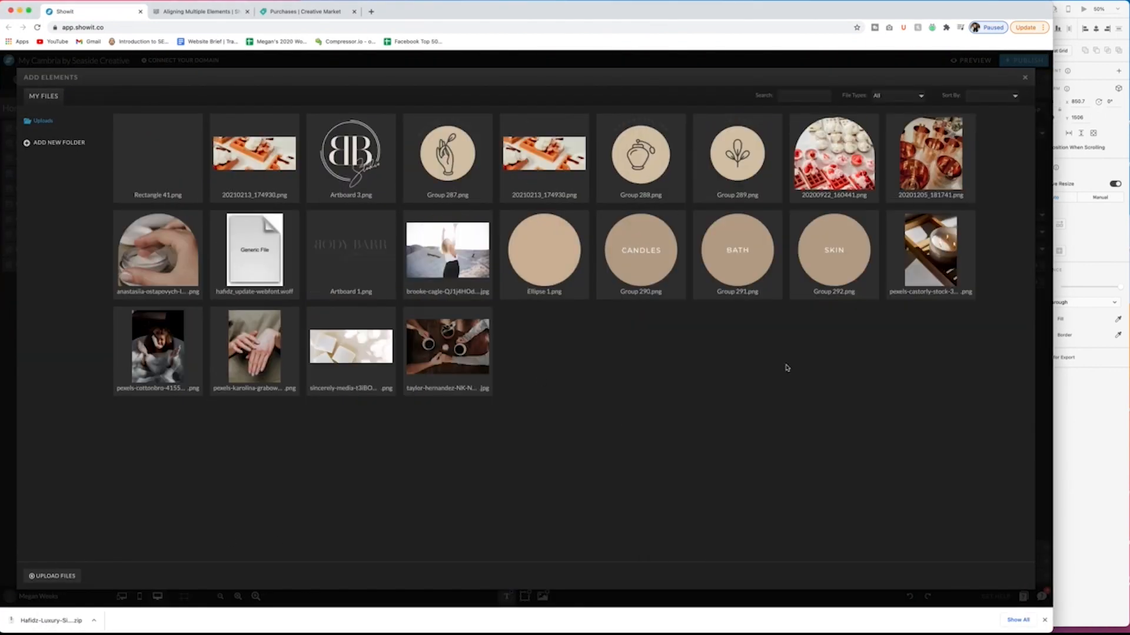
left_click(159, 159)
left_click(1001, 576)
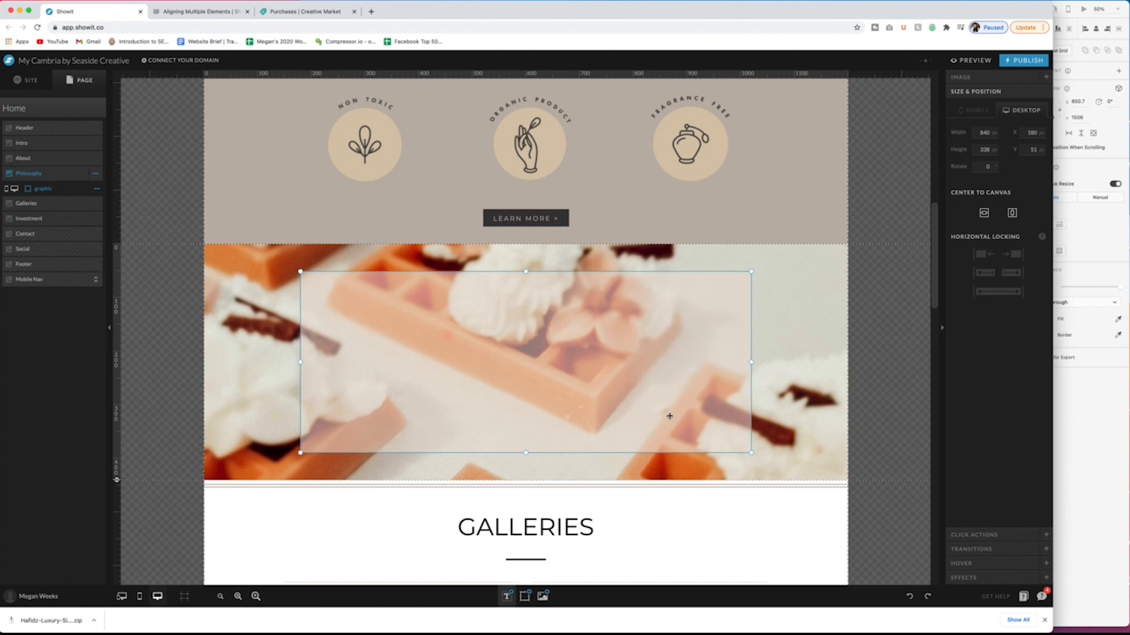
Step: Set the Philosophy background's scroll to Fixed and the translucent overlay's horizontal locking to full-width stretch
left_click_drag(669, 416, 556, 396)
left_click(747, 355)
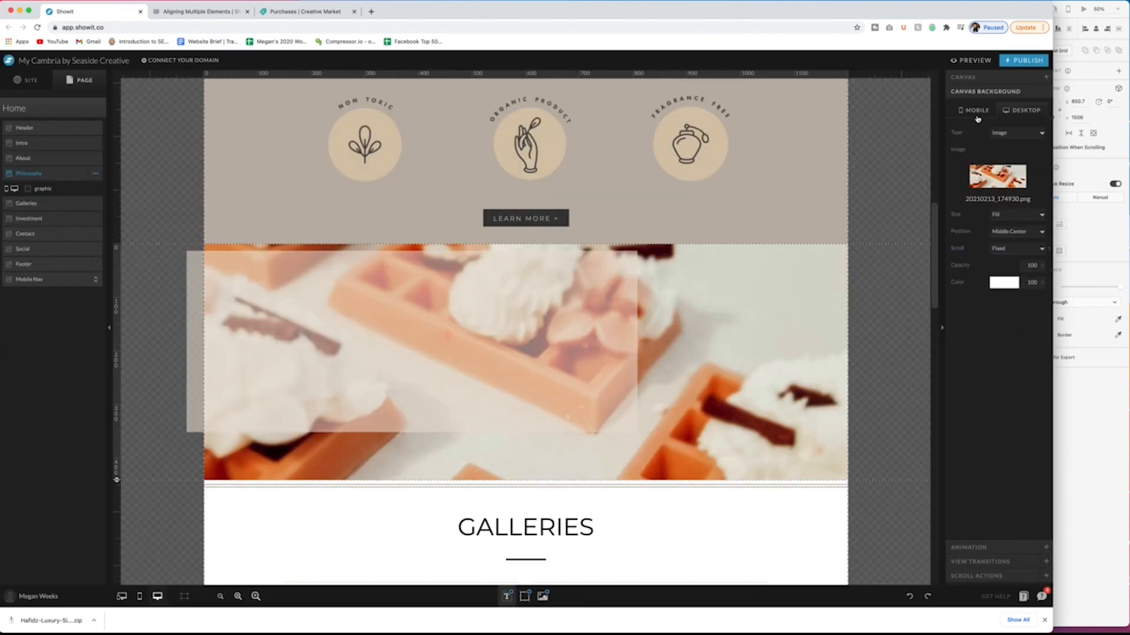
left_click(576, 375)
left_click(1016, 291)
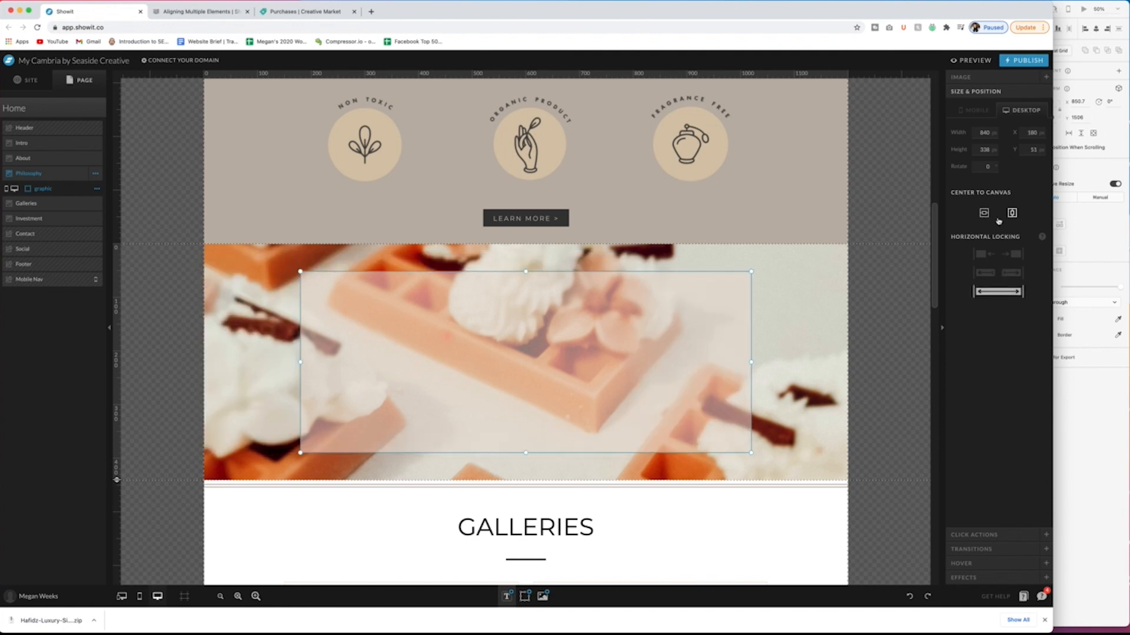
Step: Resize the translucent overlay to cover the whole Philosophy canvas, about 1204 by 442 px
left_click_drag(526, 248, 526, 245)
left_click(888, 406)
left_click(794, 456)
left_click(909, 366)
left_click(812, 348)
left_click(985, 273)
left_click(890, 264)
Step: Preview the desktop home page and check the category rollovers and the waffle image section
left_click(971, 61)
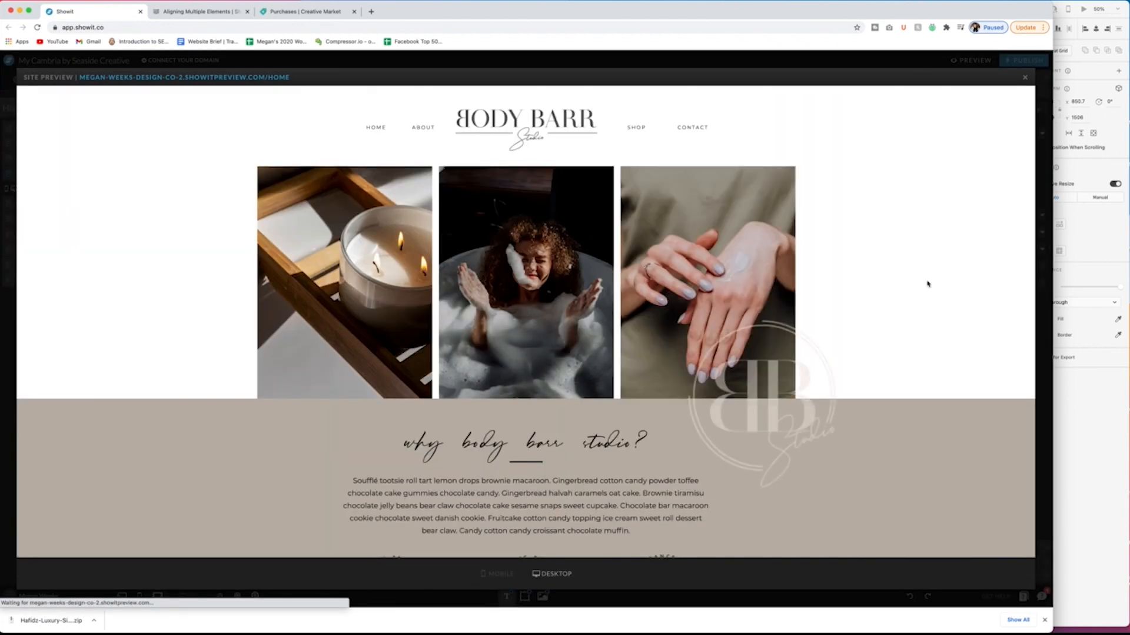
scroll(921, 280, "down", 10)
scroll(921, 280, "up", 5)
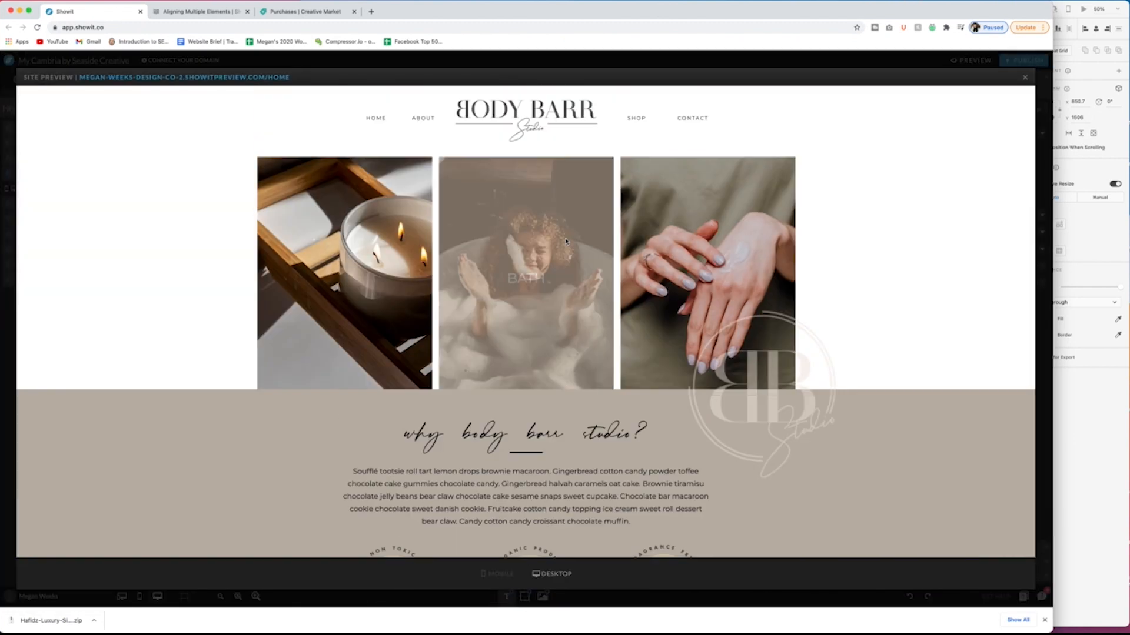
scroll(367, 249, "down", 5)
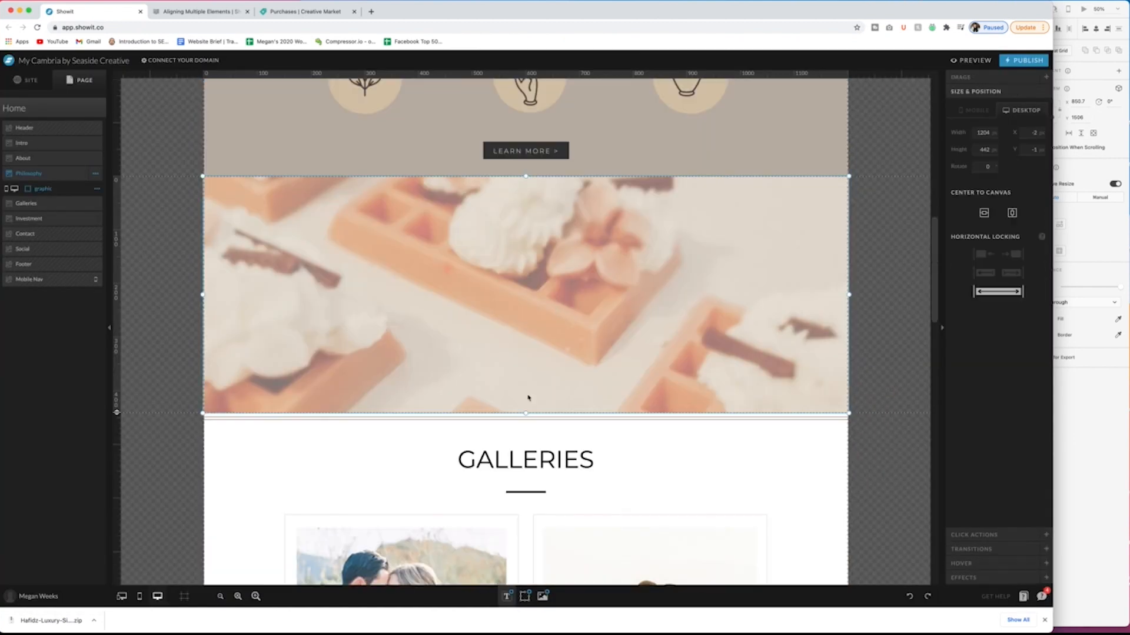
Step: Delete View 2 from the About canvas
scroll(529, 402, "down", 5)
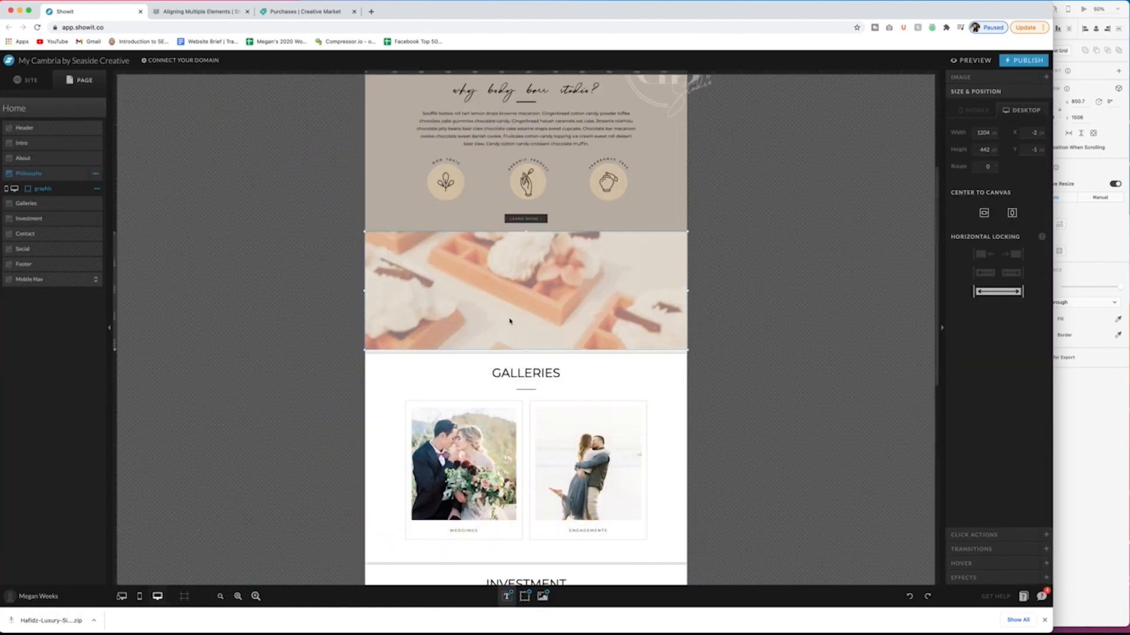
scroll(526, 330, "down", 3)
scroll(526, 329, "up", 3)
left_click(23, 158)
left_click(48, 351)
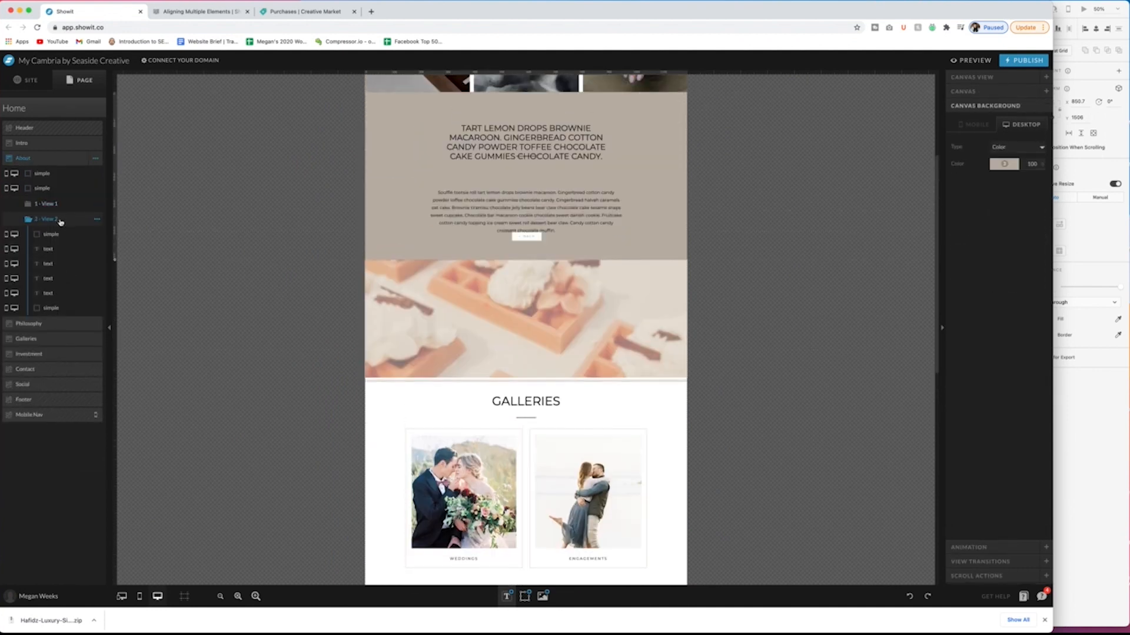
left_click(93, 255)
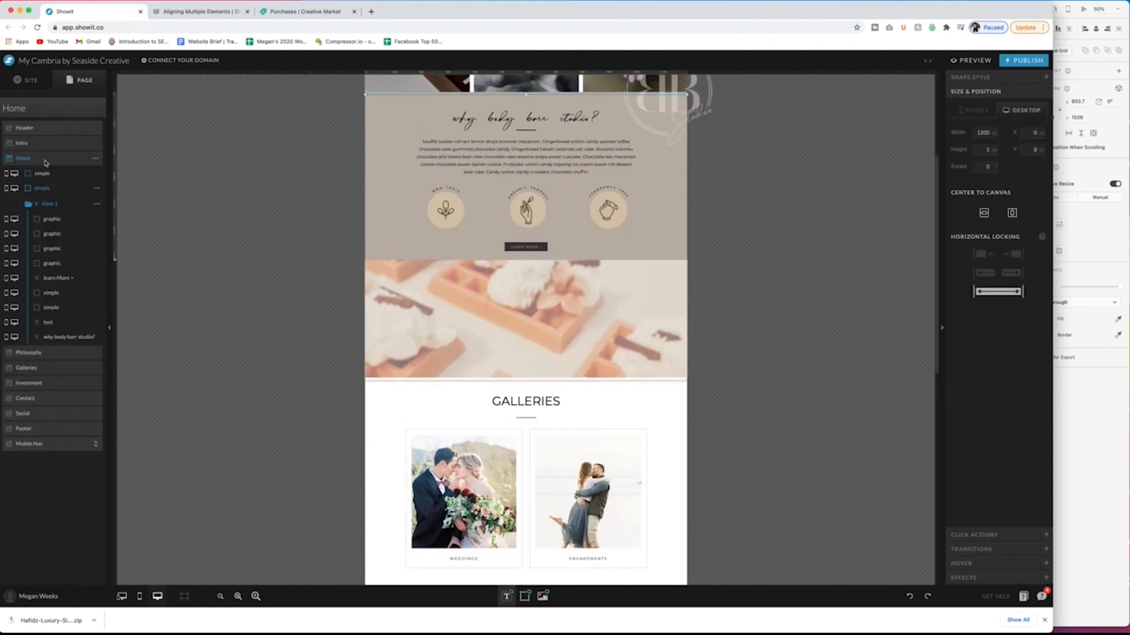
Step: Set the Philosophy canvas height to 540 px and enlarge its overlay to a height of 542 px
left_click(43, 355)
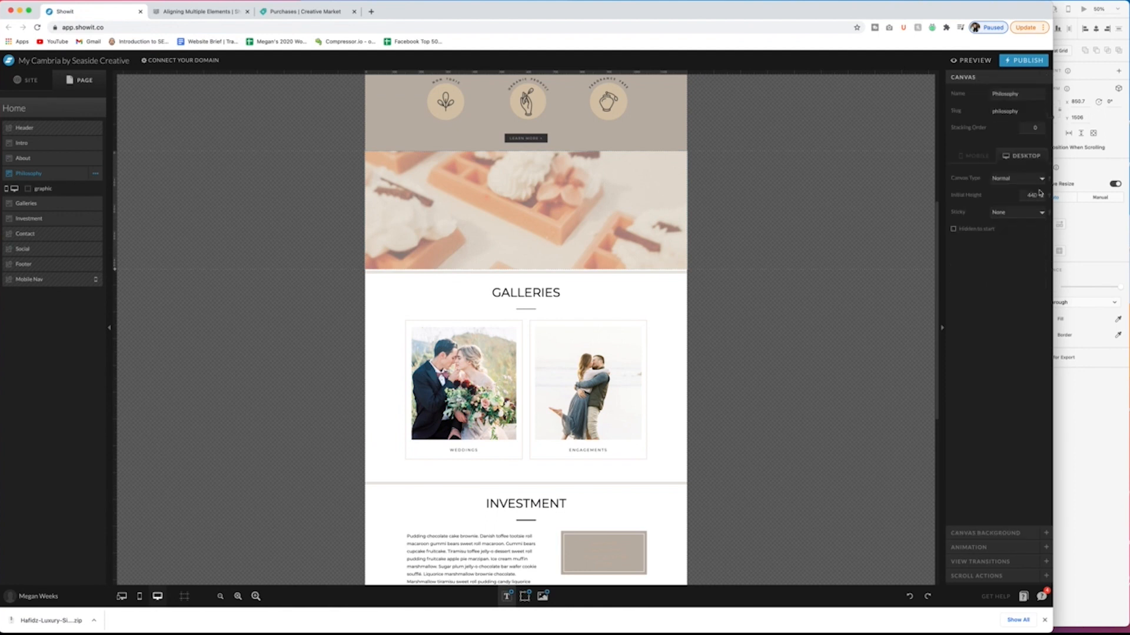
left_click(506, 240)
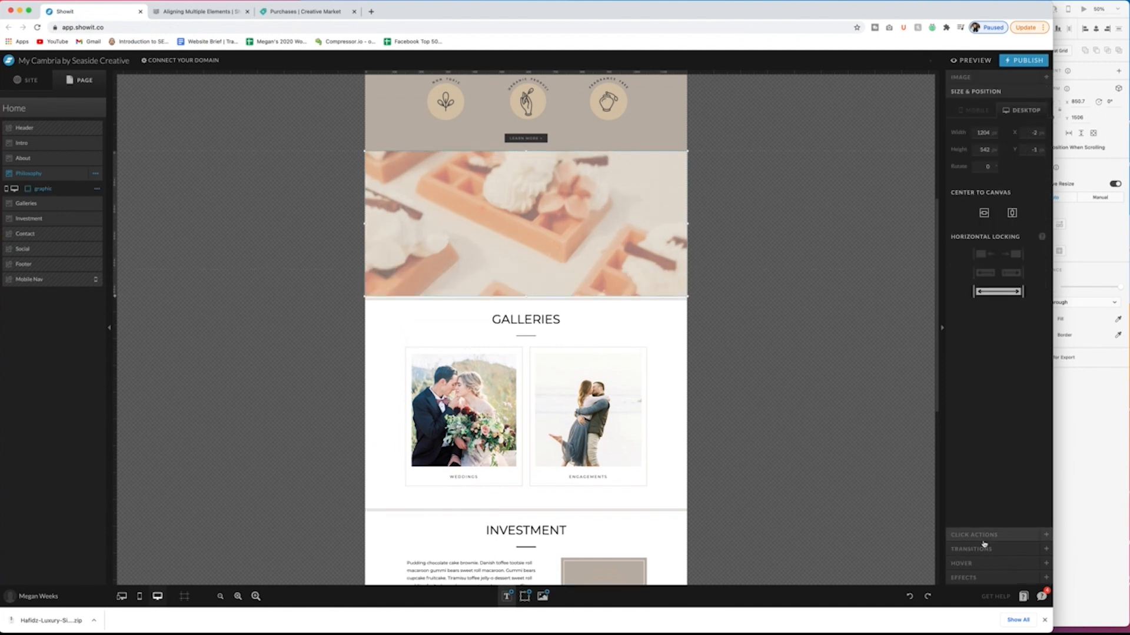
left_click(888, 245)
Step: Add a "waffle barrs" title with a "Treat yourself to" heading beside it over the waffle image
scroll(766, 318, "up", 3)
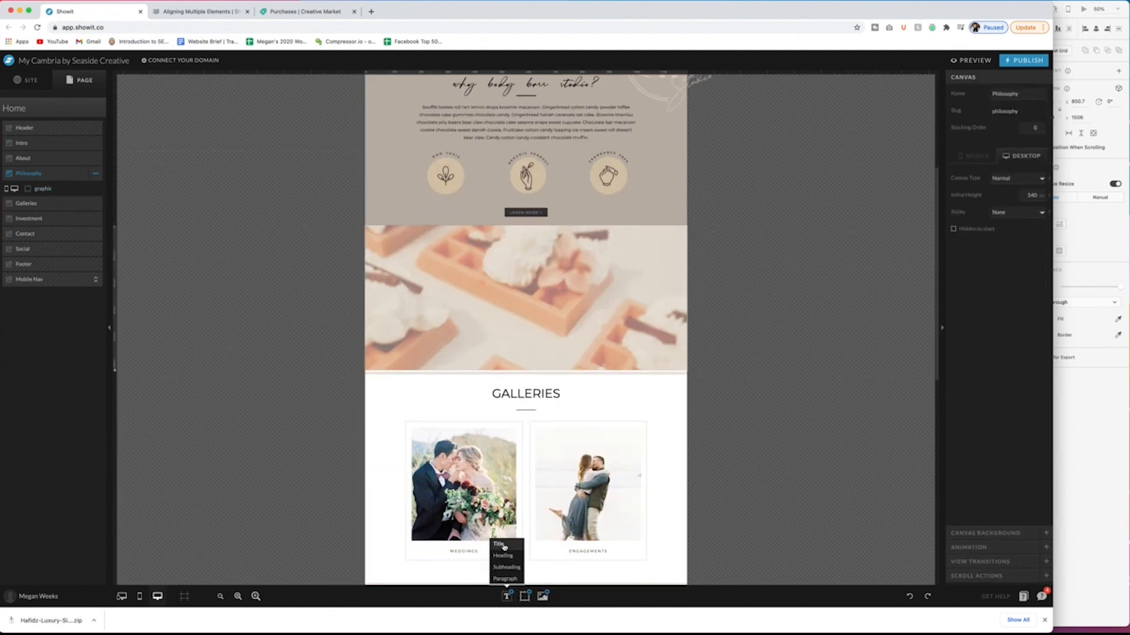
left_click(503, 546)
left_click_drag(531, 298, 583, 302)
left_click(598, 324)
left_click(508, 557)
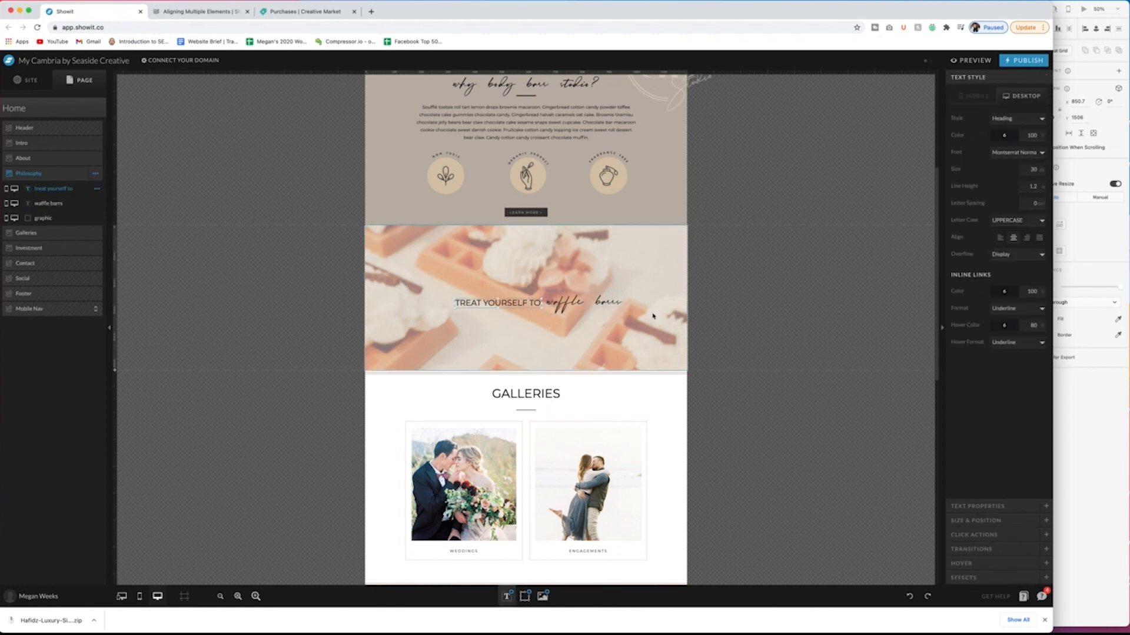
Step: Open the site's design settings and increase the letter spacing of the desktop Heading style
left_click(27, 80)
left_click(26, 123)
left_click(201, 284)
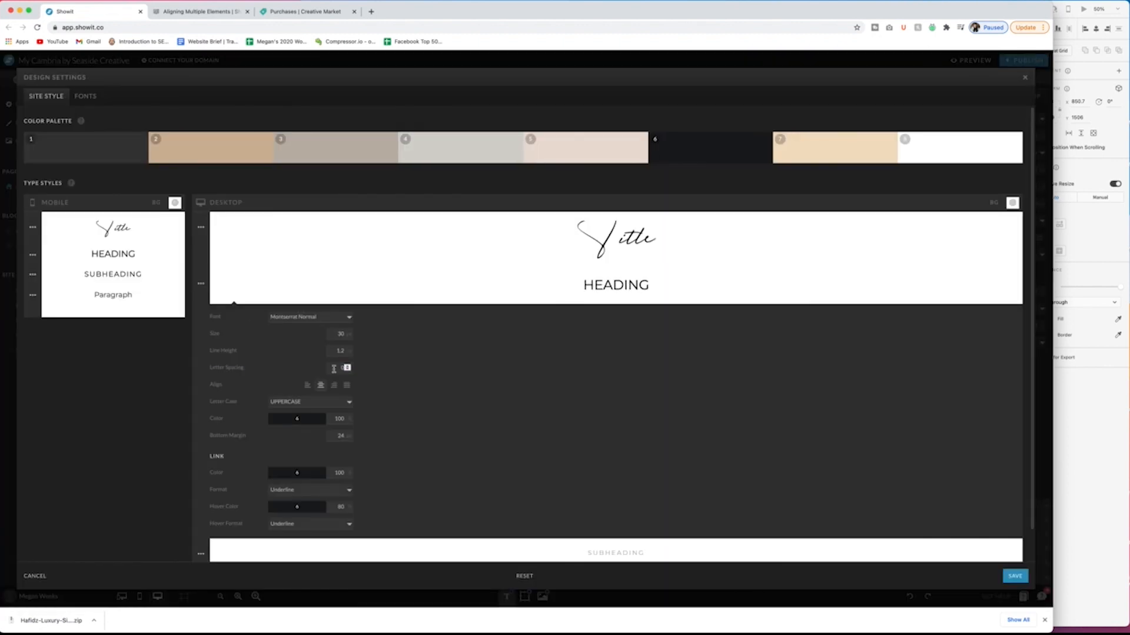
scroll(342, 273, "down", 1)
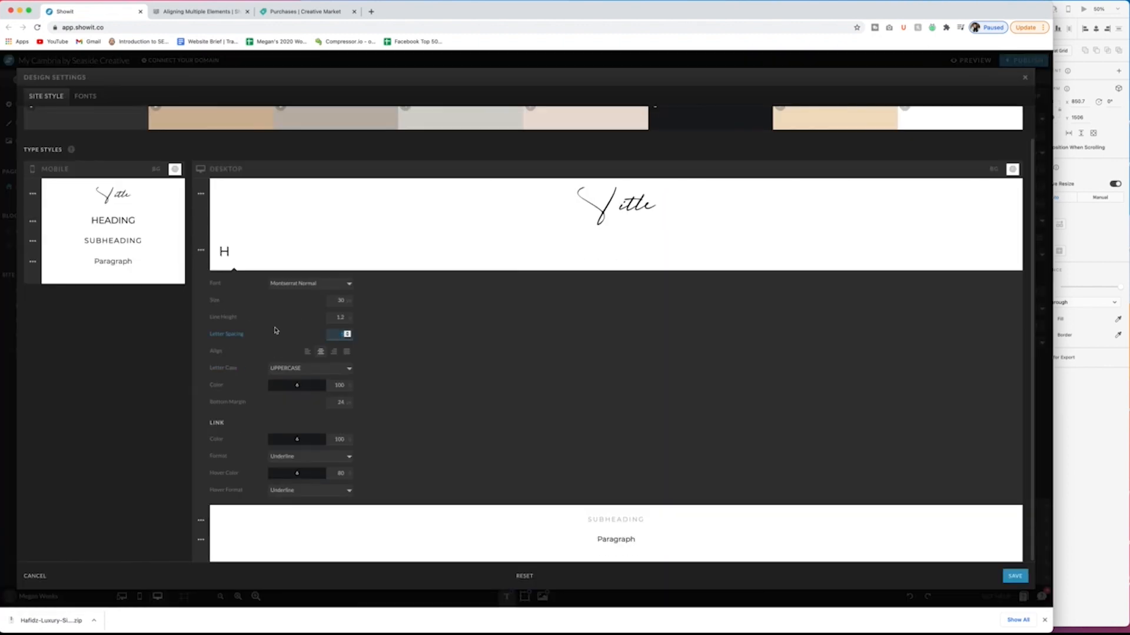
left_click(347, 336)
left_click(347, 336)
left_click(201, 251)
Step: Increase the letter spacing of the mobile Heading, Subheading and Paragraph styles, using 0.2 for the Subheading
left_click(32, 255)
left_click(175, 332)
left_click(33, 255)
left_click(33, 274)
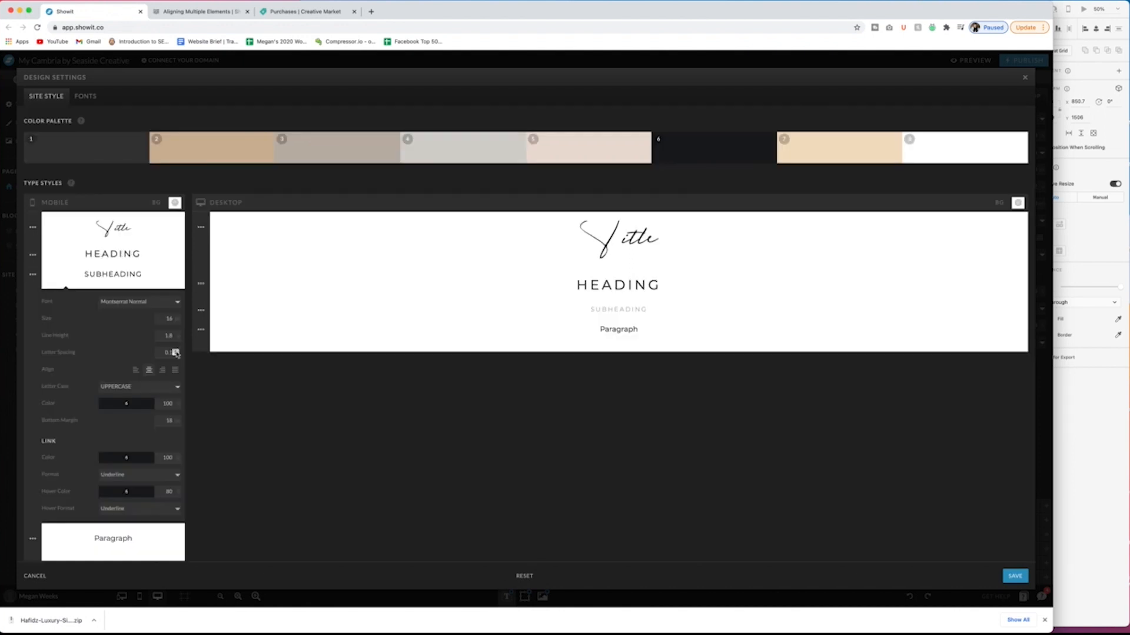
left_click(33, 295)
left_click(175, 371)
left_click(33, 295)
Step: Increase the letter spacing of the desktop Paragraph style
left_click(201, 329)
left_click(348, 404)
left_click(201, 329)
left_click(200, 311)
left_click(201, 311)
Step: Set the mobile Subheading style's text size to 12
left_click(34, 275)
left_click(201, 310)
left_click(200, 311)
left_click(174, 319)
left_click(33, 275)
left_click(33, 275)
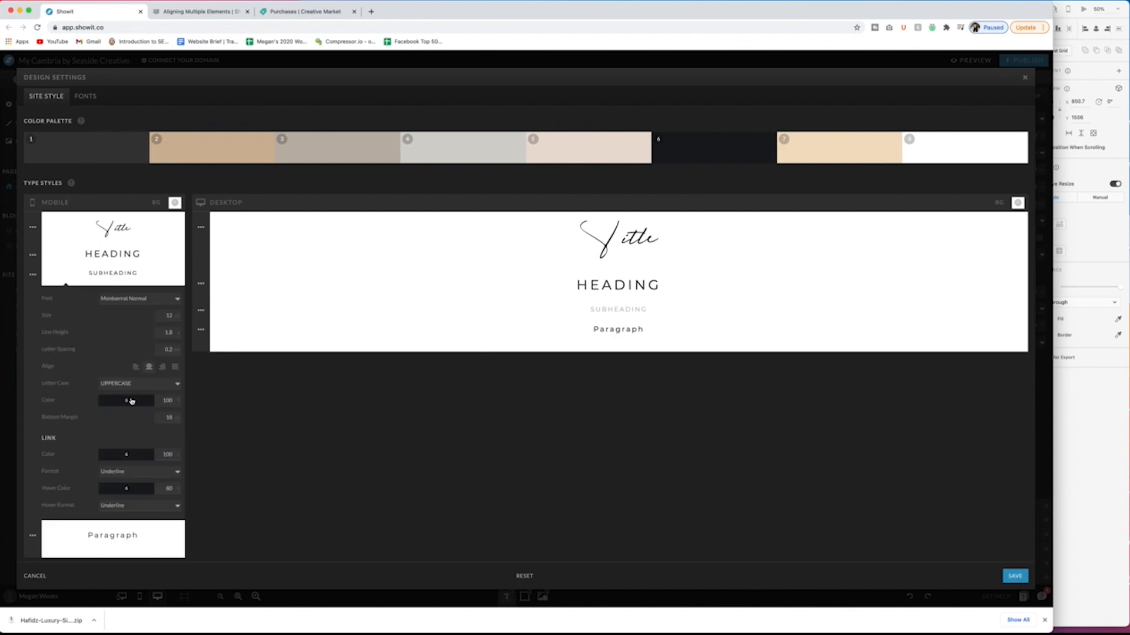
left_click(129, 401)
left_click(35, 275)
Step: Adjust the text size of the mobile Paragraph and Subheading styles and save the design settings
left_click(32, 292)
left_click(174, 337)
left_click(33, 275)
left_click(174, 315)
left_click(33, 275)
left_click(201, 330)
left_click(201, 330)
left_click(202, 308)
left_click(201, 309)
left_click(1015, 576)
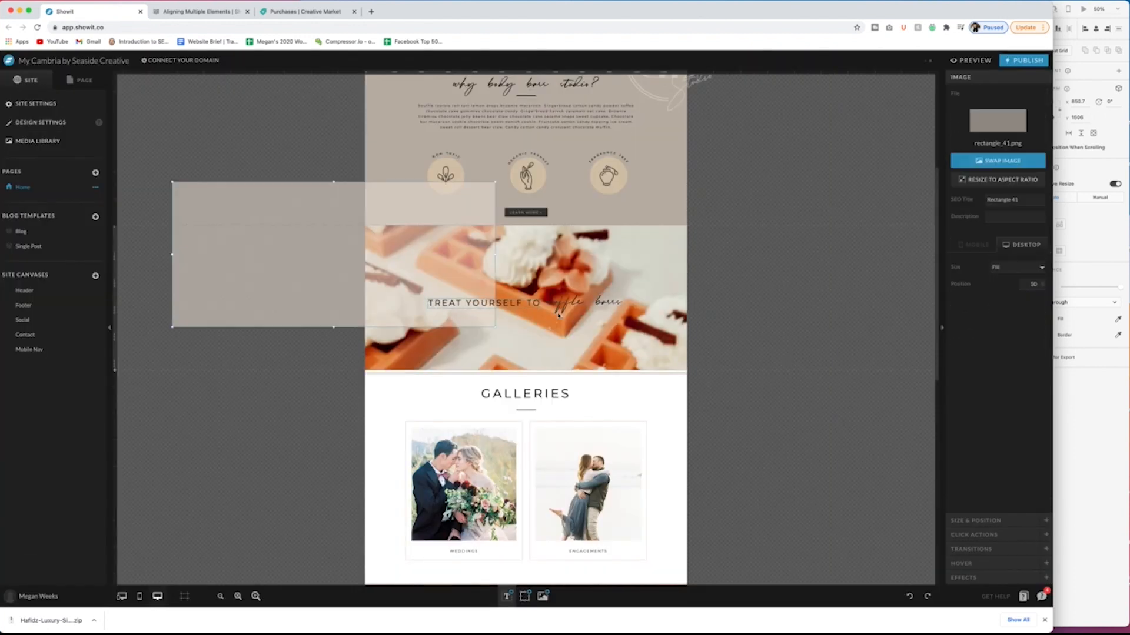
Step: Center the "treat yourself to" and "waffle barrs" texts together on the Philosophy canvas, horizontally and vertically
left_click(96, 219)
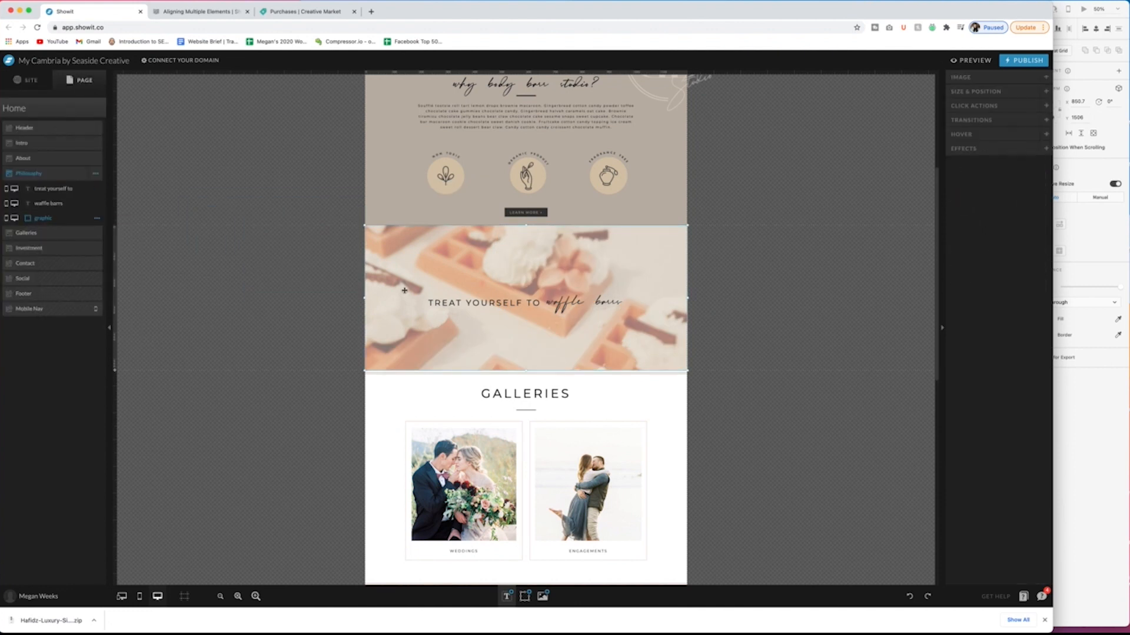
left_click(50, 204)
left_click(62, 189, "shift")
left_click(958, 119)
left_click(975, 118)
left_click(54, 189)
left_click(50, 204, "shift")
left_click(673, 280)
scroll(673, 280, "up", 1)
left_click(528, 272)
left_click(531, 273, "shift")
left_click_drag(531, 272, 532, 372)
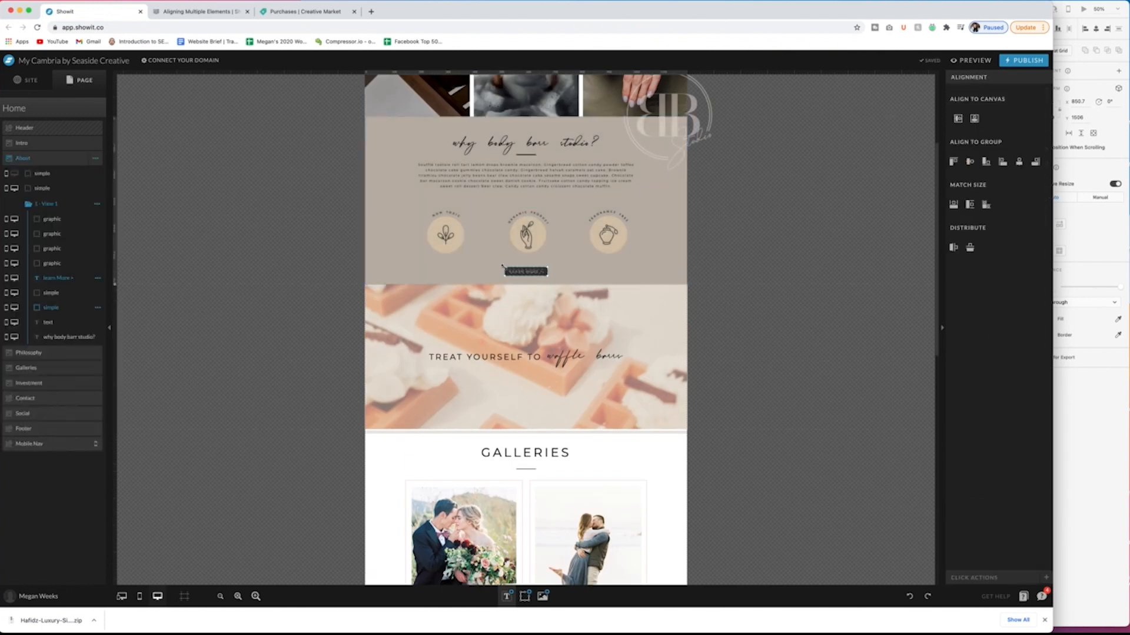
left_click(97, 331)
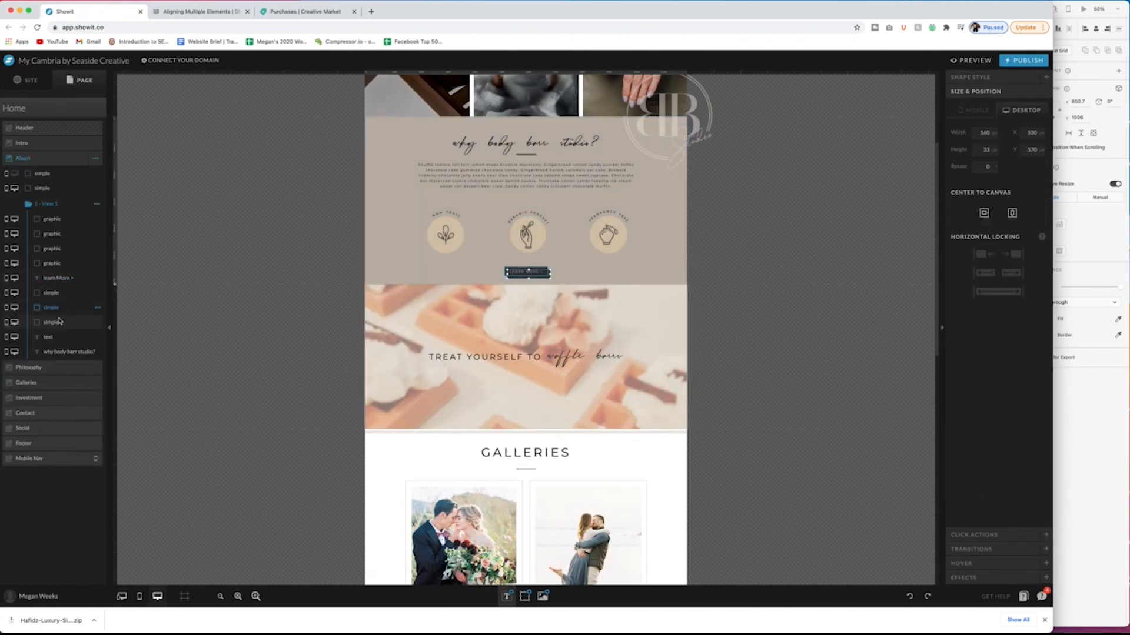
key("Delete")
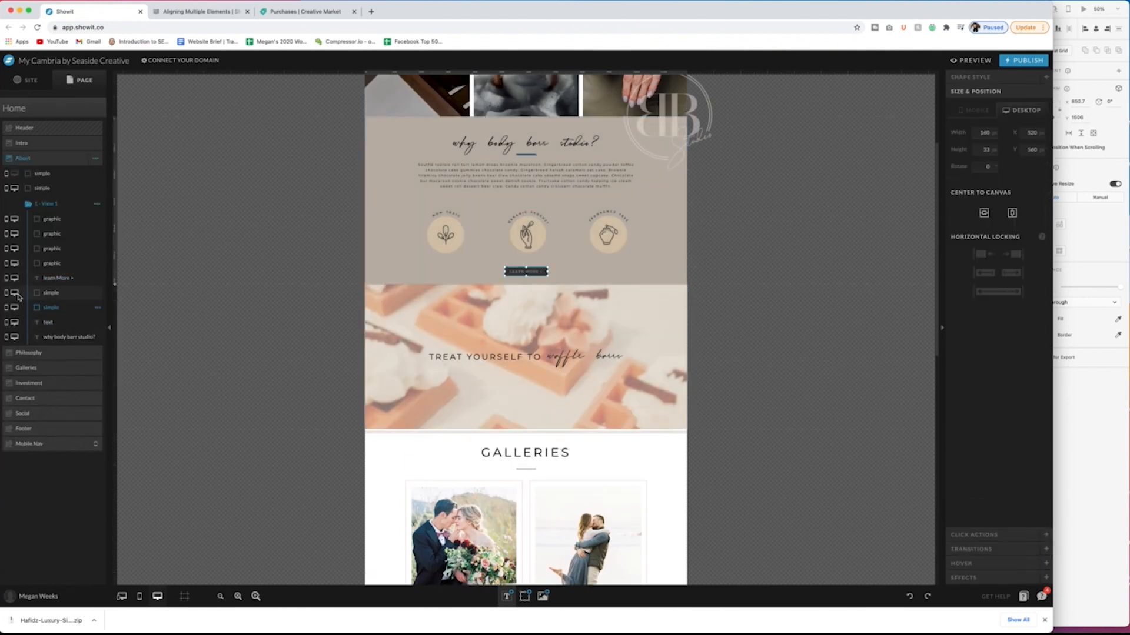
left_click(52, 293)
left_click(60, 278)
left_click(562, 282)
Step: Duplicate the dark rectangle behind the Learn More button into the Philosophy canvas and place it below the waffle barrs heading
left_click(50, 308)
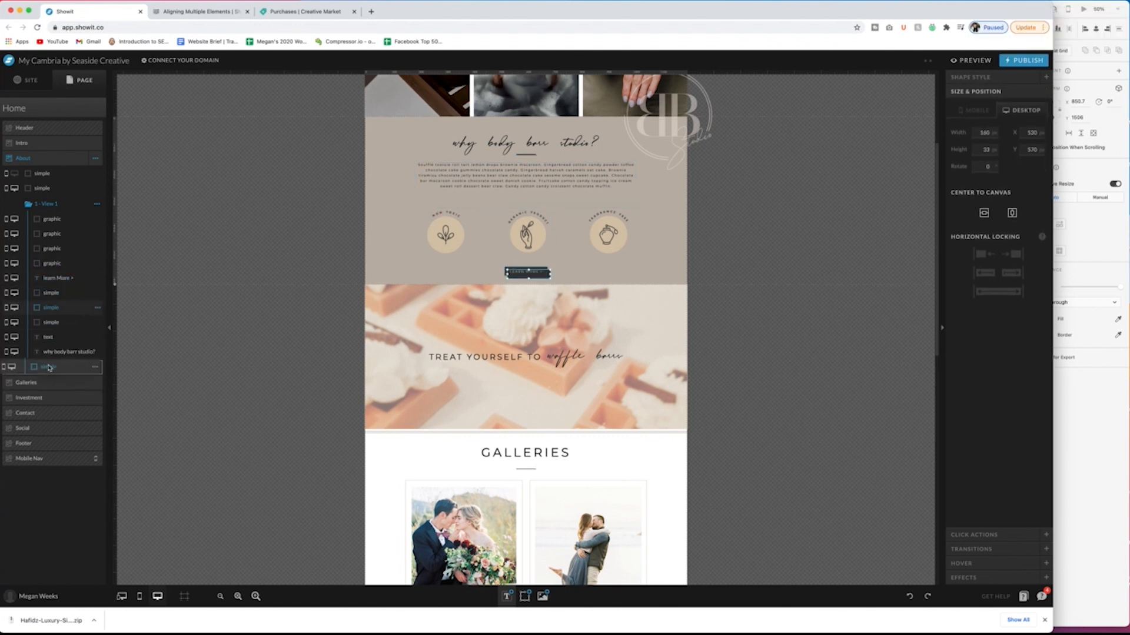
left_click_drag(50, 366, 49, 368)
left_click(30, 353)
scroll(371, 278, "down", 3)
scroll(371, 277, "up", 1)
left_click(42, 203)
left_click(42, 189)
left_click_drag(529, 302, 538, 276)
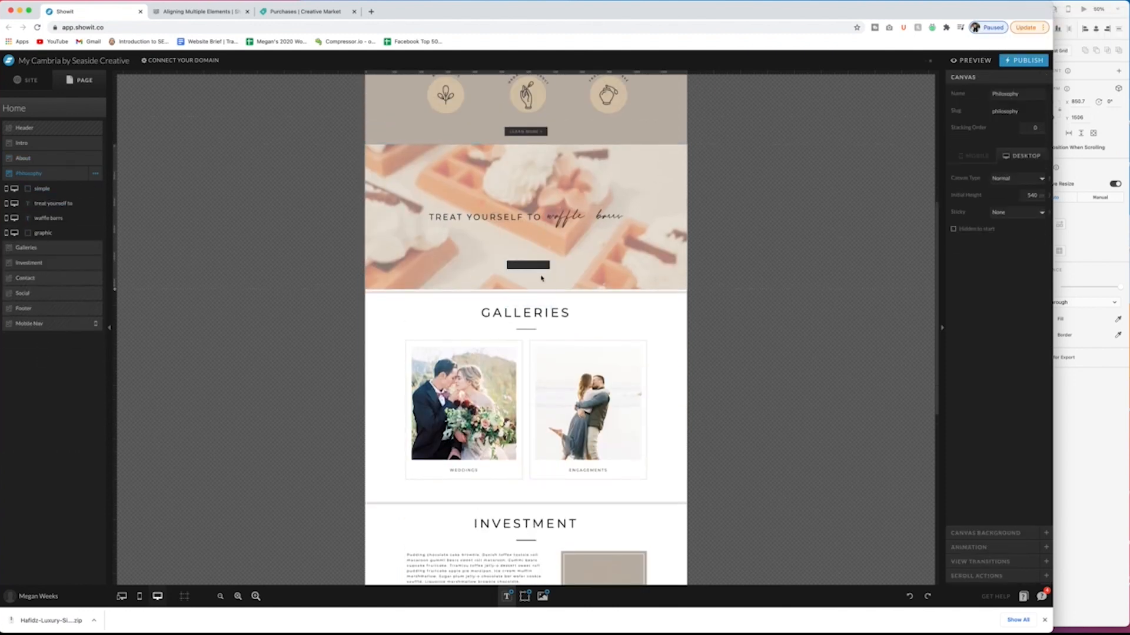
Step: Duplicate the Learn More button text into the Philosophy canvas and move it toward the copied rectangle
left_click(34, 164)
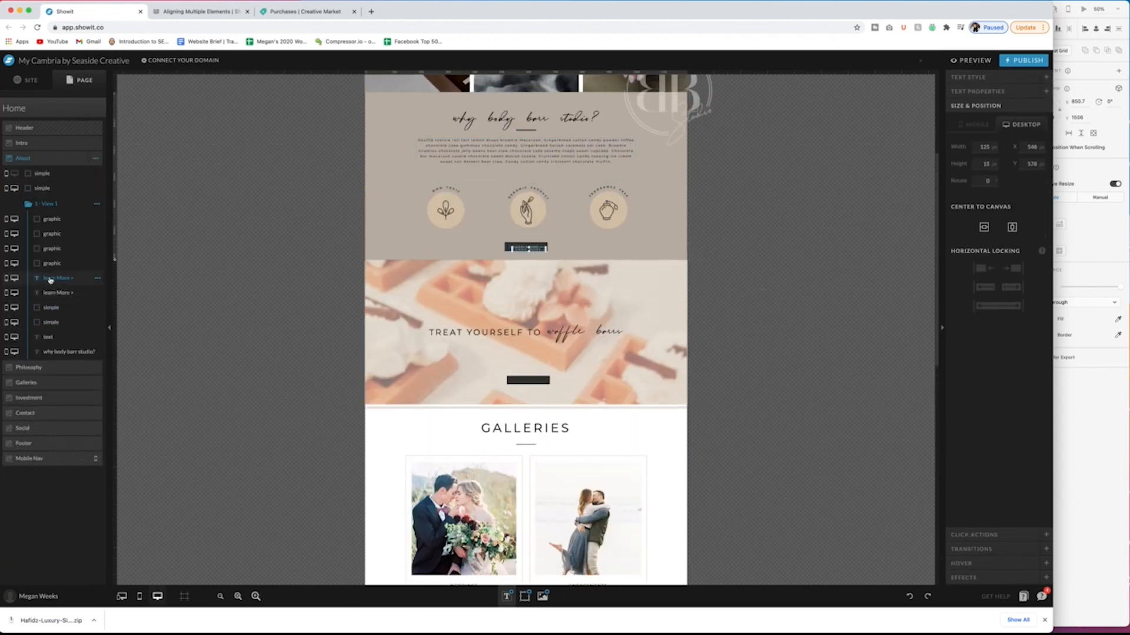
left_click_drag(50, 281, 49, 368)
left_click(30, 353)
left_click(49, 188)
left_click_drag(535, 248, 535, 212)
Step: Stack the copied button text and rectangle directly beneath the waffle heading, centered horizontally on the canvas
left_click(752, 208)
key("super+equal")
key("super+equal")
key("super+equal")
left_click_drag(537, 281, 525, 237)
left_click(984, 213)
left_click(556, 236, "shift")
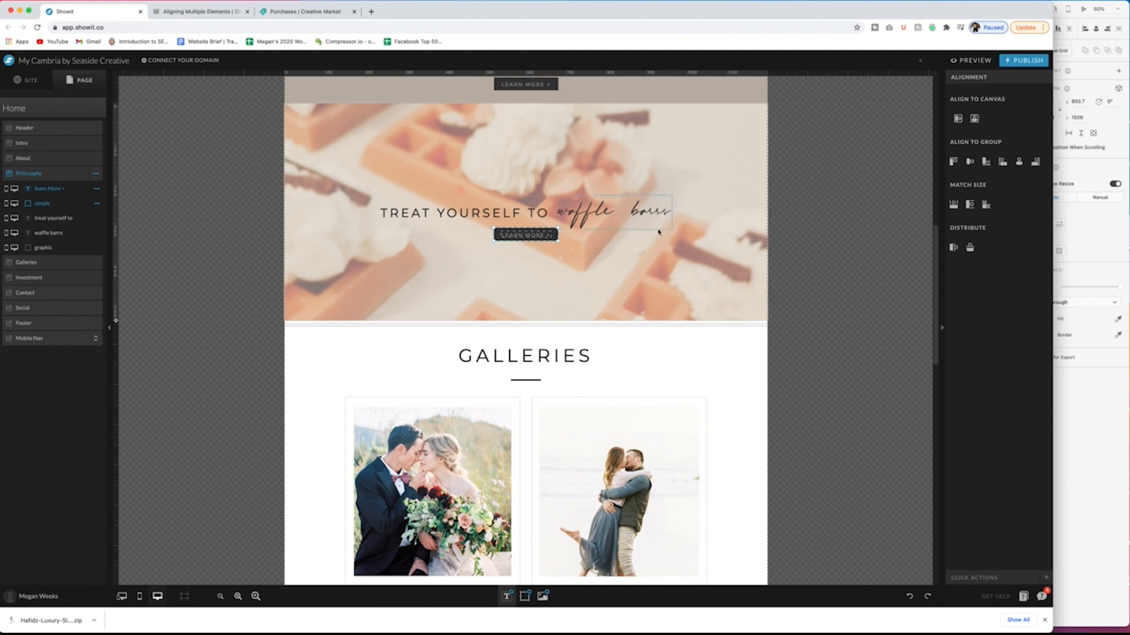
left_click(604, 245)
Step: Recolor the copied button's rectangle with a light neutral from the palette and its text with palette color 1
left_click(555, 237)
left_click(1002, 122)
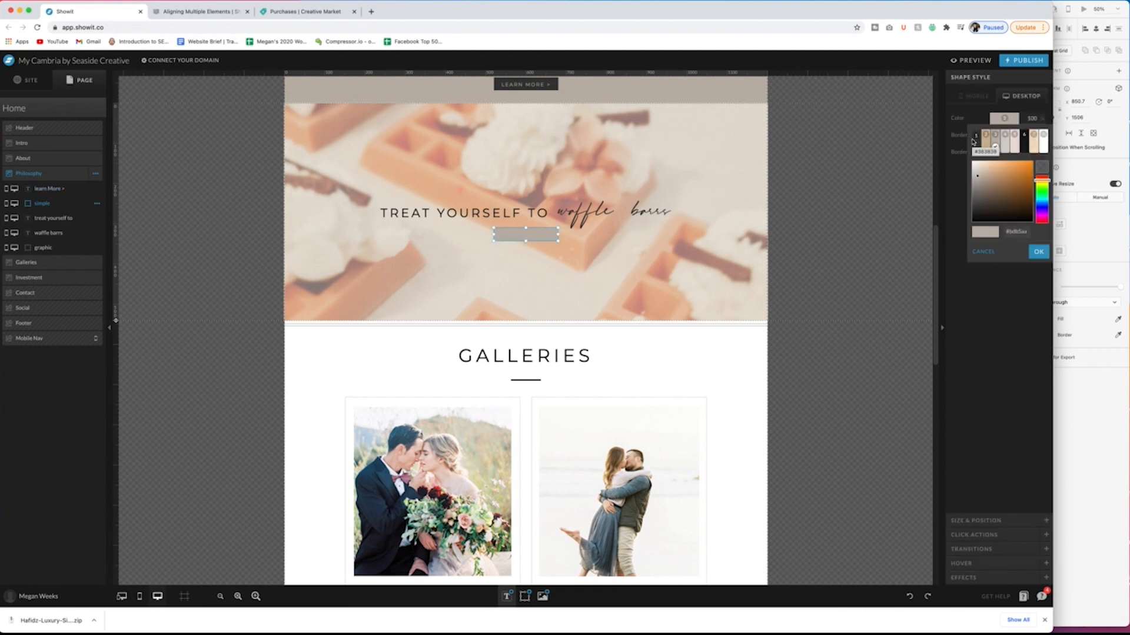
scroll(807, 327, "up", 3)
double_click(1016, 143)
left_click(525, 398)
left_click(1004, 136)
double_click(984, 159)
left_click(647, 430)
Step: Change the waffle banner's button text to "shop now"
double_click(527, 400)
type("shop now")
left_click(561, 387)
left_click(555, 402, "shift")
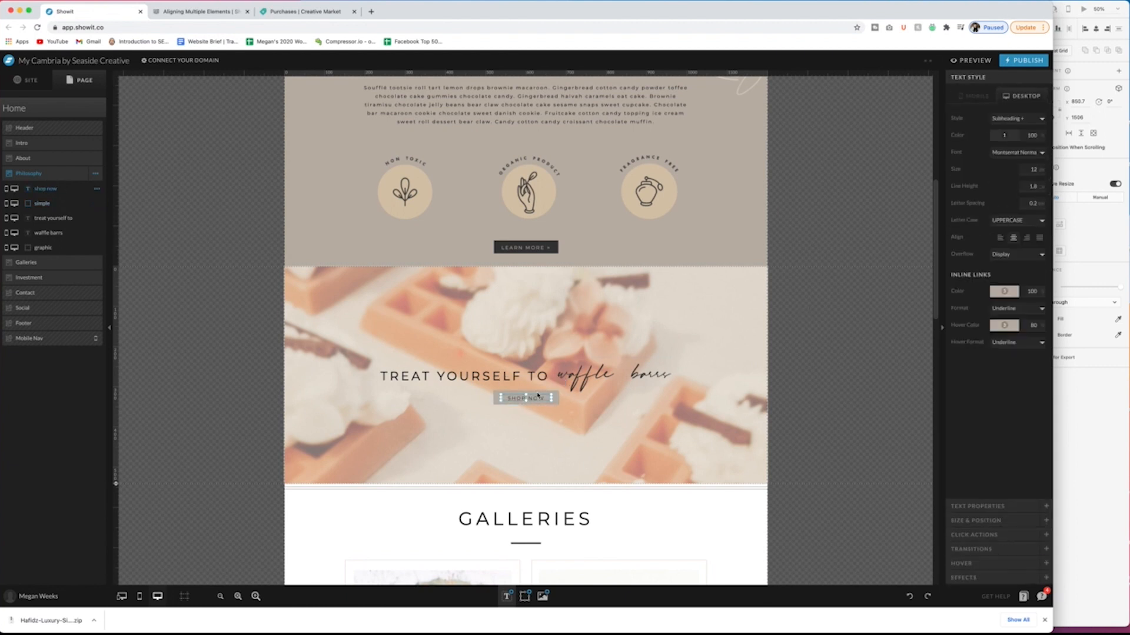
left_click(887, 391)
Step: Remove the trailing arrow from the Learn More button text in the About canvas
double_click(544, 248)
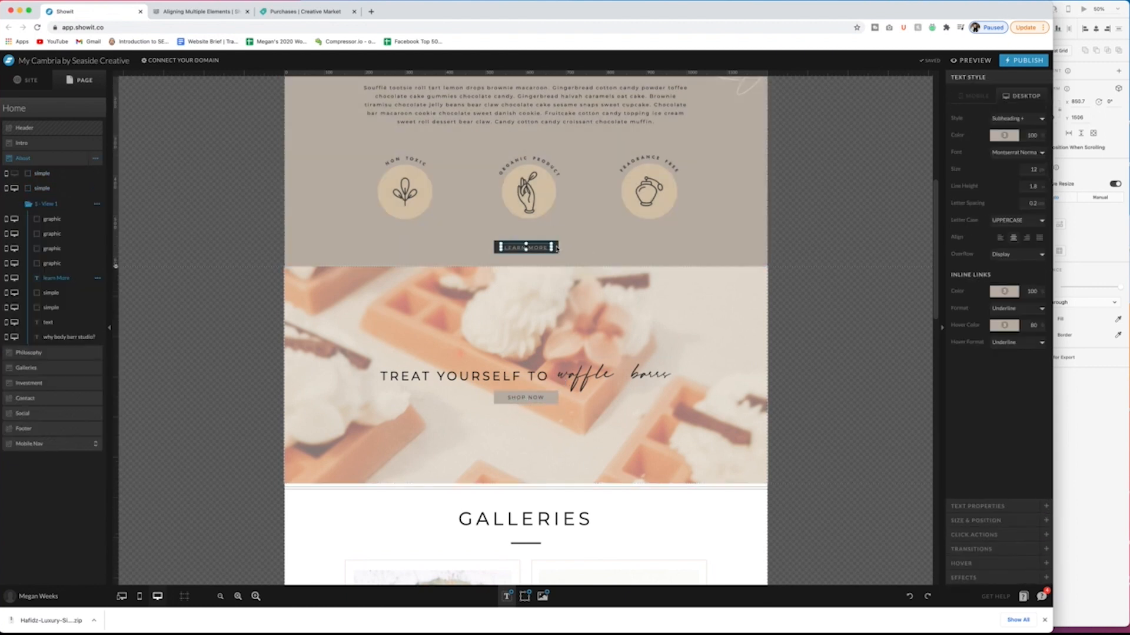
left_click(553, 402)
left_click(538, 398, "shift")
left_click(858, 332)
Step: Delete the Weddings and Engagements photos, frames and captions from the Galleries canvas
scroll(858, 333, "up", 1)
scroll(858, 332, "down", 5)
scroll(858, 333, "up", 1)
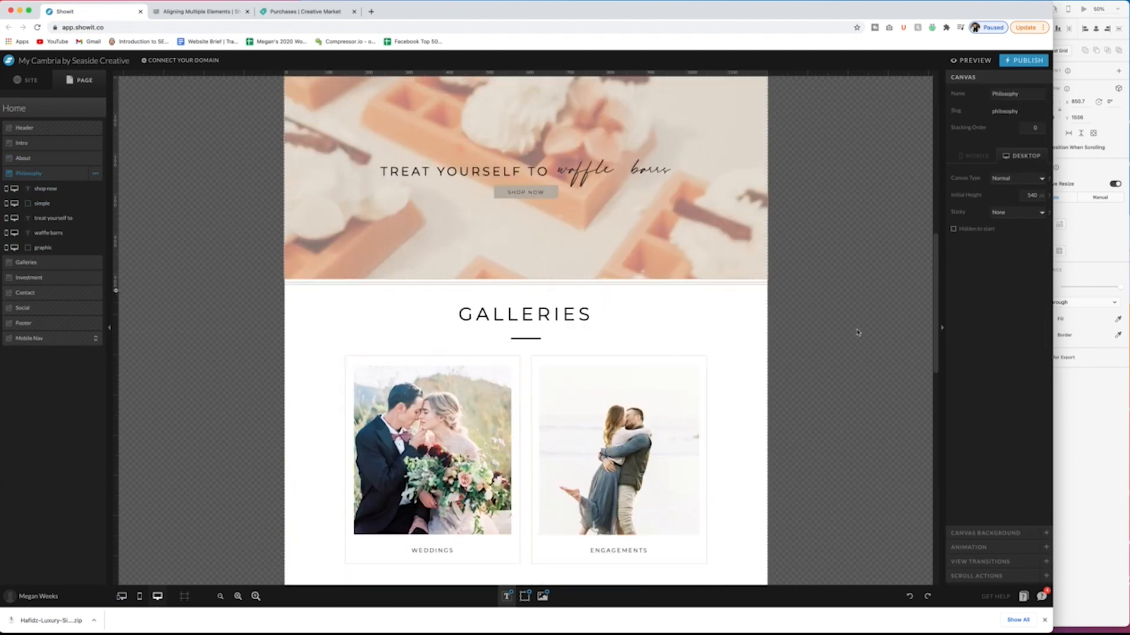
scroll(858, 332, "down", 2)
left_click(328, 264)
left_click_drag(327, 265, 715, 479)
key("Delete")
Step: Apply the Title style to the Galleries heading, change its text to "quick shop" and move it to the canvas's left side
scroll(575, 335, "up", 3)
left_click(553, 347)
left_click(1001, 81)
double_click(549, 352)
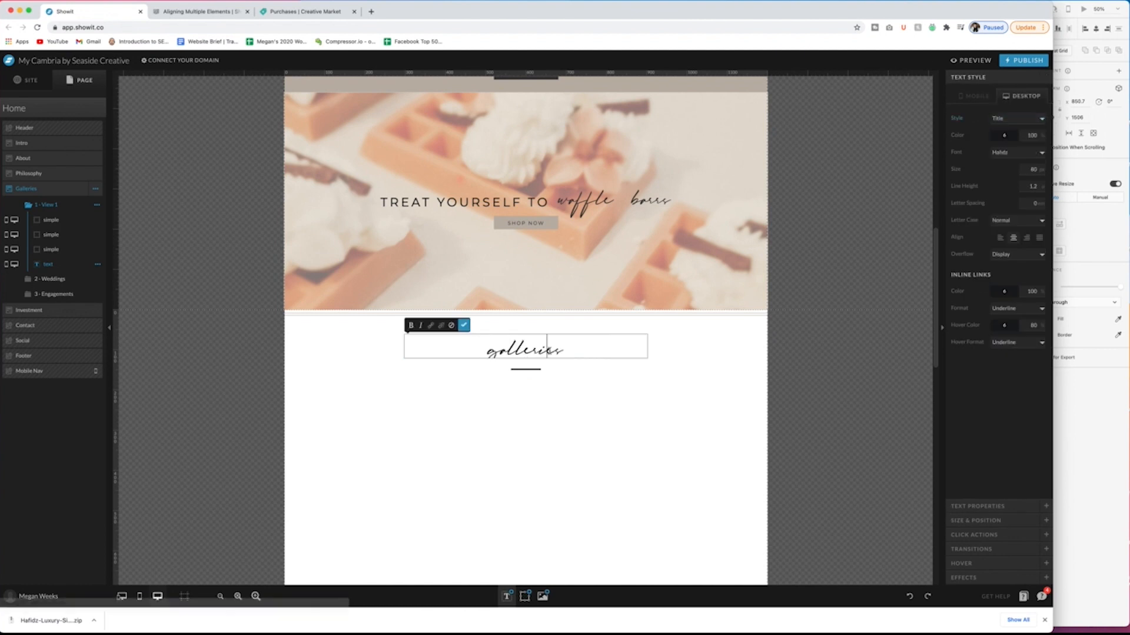
left_click_drag(544, 352, 447, 357)
Step: Delete the short divider line under the old Galleries heading and adjust the quick shop title's position
left_click(526, 369)
key("Delete")
left_click_drag(447, 362, 436, 369)
scroll(387, 379, "up", 3)
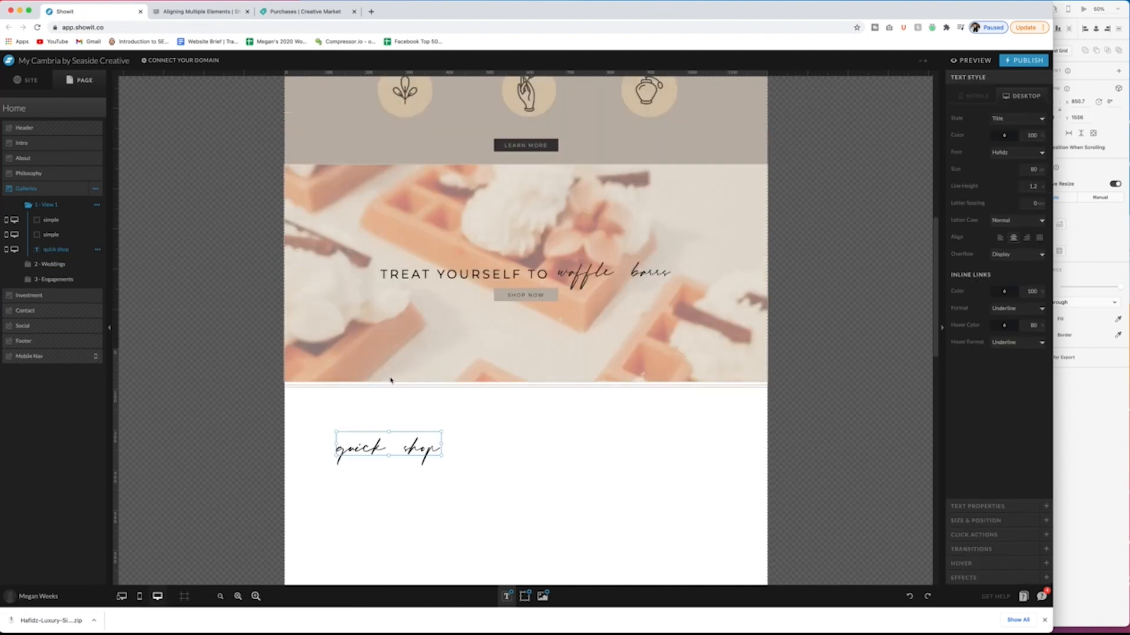
scroll(411, 434, "down", 1)
mouse_move(406, 435)
left_mouse_down()
mouse_move(421, 441)
mouse_move(409, 423)
left_mouse_up()
Step: Delete the remaining lines along the Galleries canvas's upper edge and place the quick shop title at about X 110, Y 62
left_click(451, 381)
left_click_drag(451, 380, 470, 372)
key("Delete")
left_click_drag(431, 420, 418, 410)
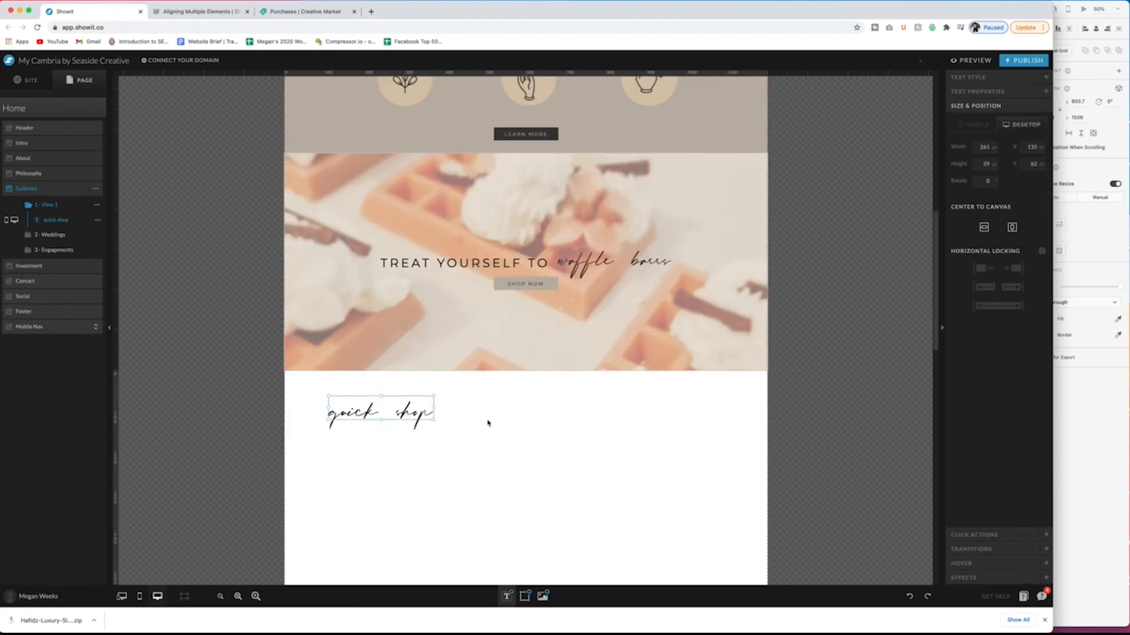
Step: Add the arched waffle and treats image from the media library to the Galleries canvas, sized about 390 by 352 px
scroll(418, 410, "down", 2)
left_click(543, 596)
left_click(840, 158)
left_click(974, 574)
scroll(706, 377, "down", 2)
left_click_drag(694, 227, 515, 389)
Step: Left-align the arched image with the quick shop title and layer the image behind the title
left_click(386, 267, "shift")
left_click_drag(436, 459, 392, 334)
left_click(1002, 162)
left_click(394, 350)
left_click_drag(52, 220, 52, 236)
left_click(359, 261, "shift")
left_click(57, 235)
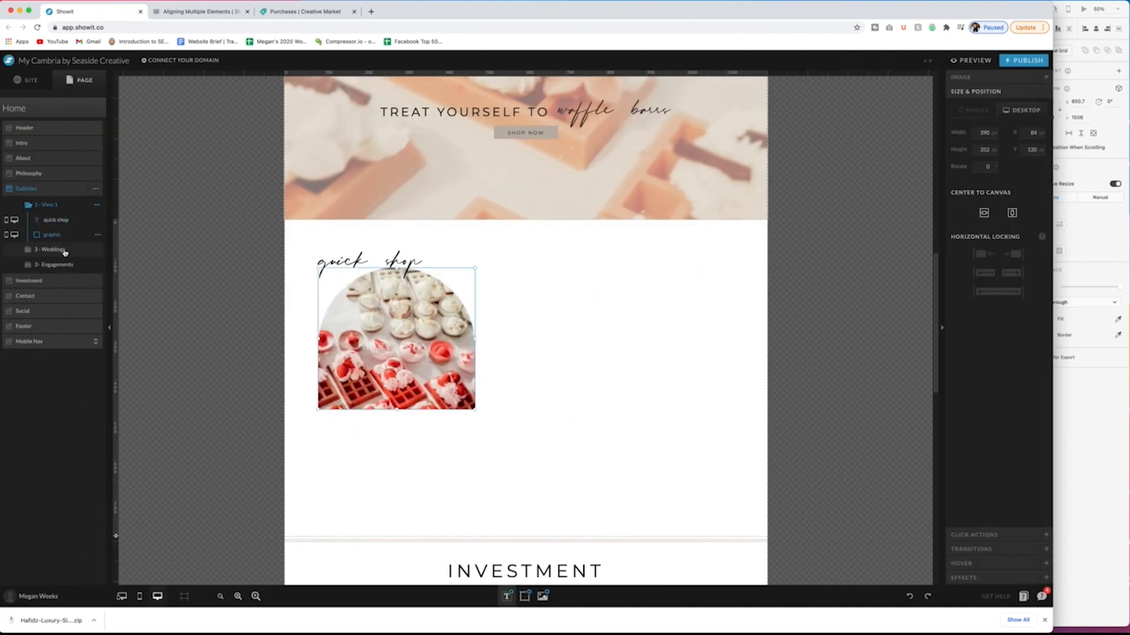
Step: Shift the arched waffle image slightly down beneath the quick shop title, to about Y 125
left_click(50, 221)
left_click(46, 205)
left_click(396, 341)
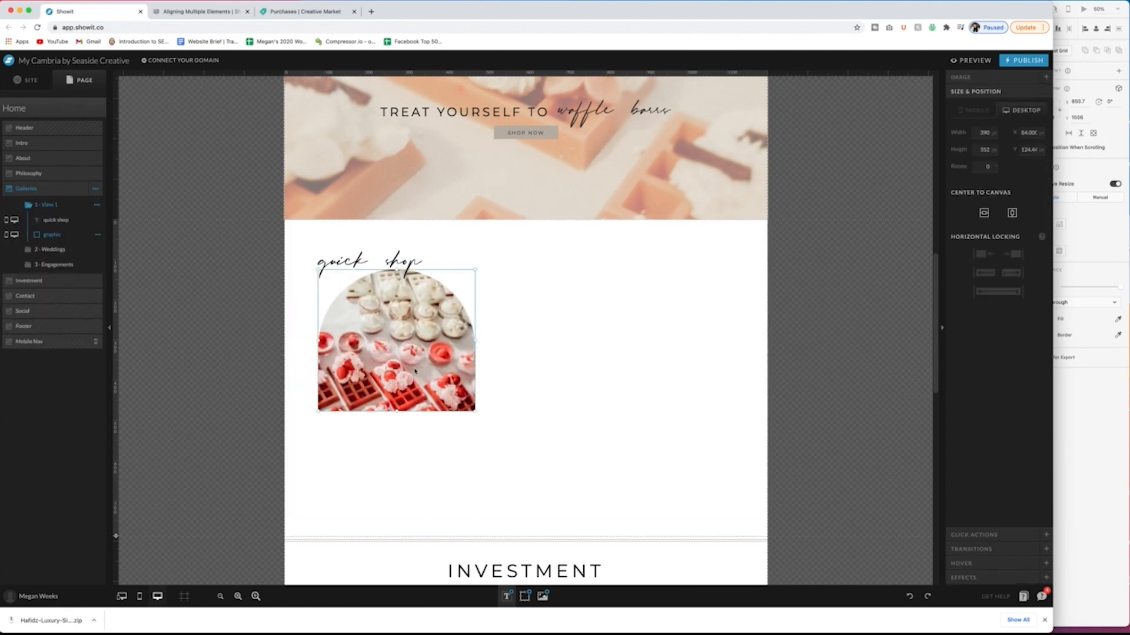
left_click(559, 365)
Step: Add the arched amber bottle image from the media library beside the waffle image, about 297 by 269 px
scroll(559, 365, "down", 2)
left_click(542, 597)
key("super+Tab")
left_click(782, 165)
left_click_drag(768, 176, 769, 469)
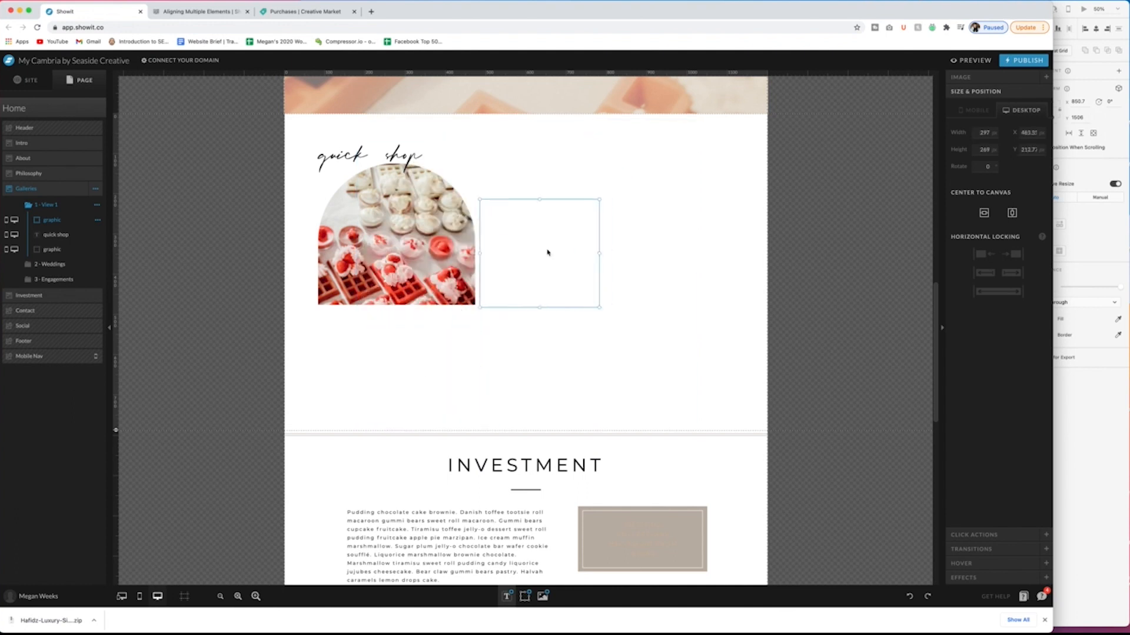
Step: Enlarge the arched bottle image to match the waffle image and line the two up side by side
left_click_drag(599, 199, 637, 164)
left_click_drag(558, 247, 559, 244)
left_click(412, 247, "shift")
key("super+a")
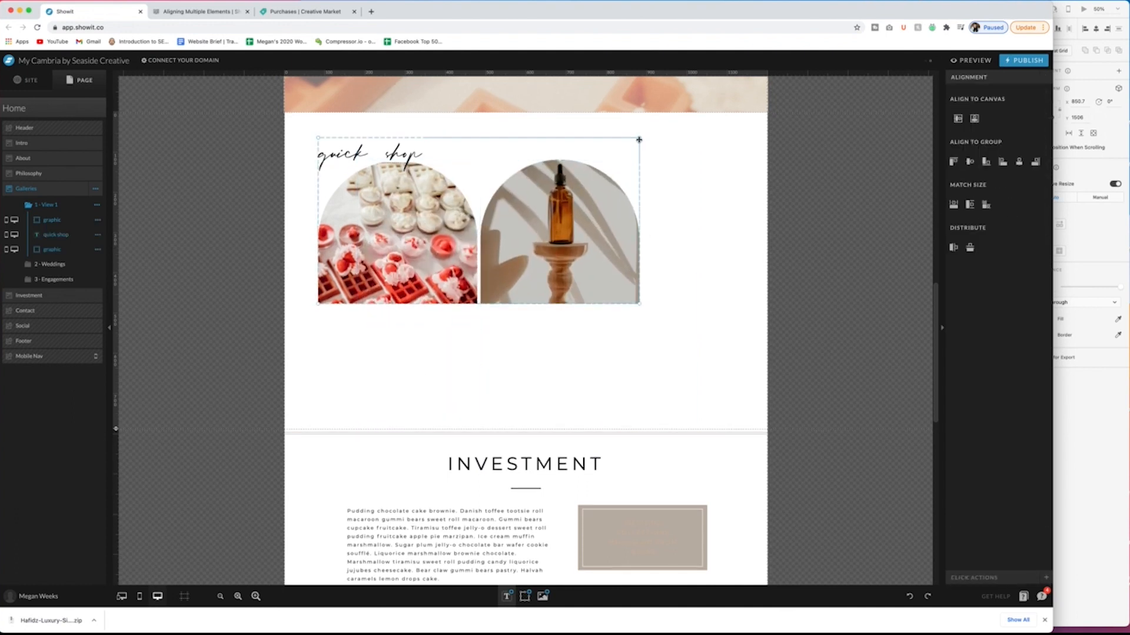
Step: Try to add a third image to the quick shop row, resized and placed beside the bottle image
left_click(542, 597)
double_click(255, 249)
left_click_drag(693, 111, 499, 291)
left_click_drag(415, 353, 665, 236)
Step: Try to fit the quick shop images into one row by resizing and spacing them
left_click_drag(525, 597, 401, 259)
left_click_drag(641, 332, 406, 256)
left_click_drag(750, 173, 721, 182)
left_click_drag(701, 325, 542, 268)
key("shift+Right")
left_click(656, 284)
key("shift+Right")
left_click_drag(677, 351, 412, 259)
Step: Undo the last changes to the quick shop image row
key("super+z")
key("super+z")
key("super+z")
key("super+z")
key("super+z")
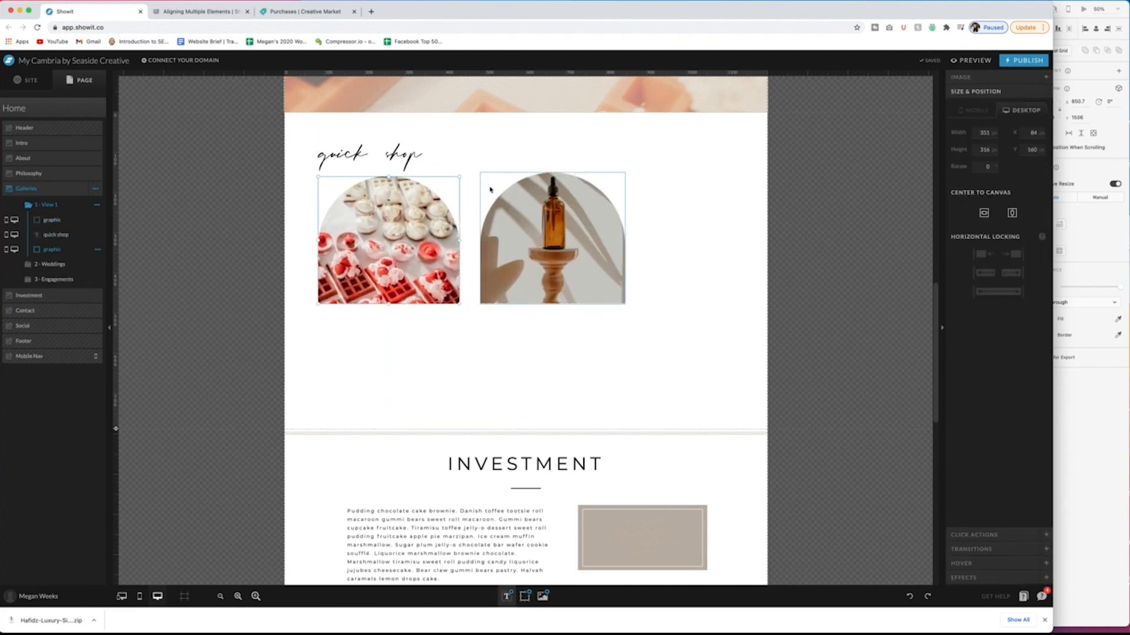
Step: Resize the arched waffle image to match the bottle image, setting its height to 326 px
left_click_drag(460, 177, 461, 175)
left_click_drag(596, 330, 394, 159)
left_click(553, 248)
left_click(961, 80)
left_click(995, 521)
left_click(415, 267)
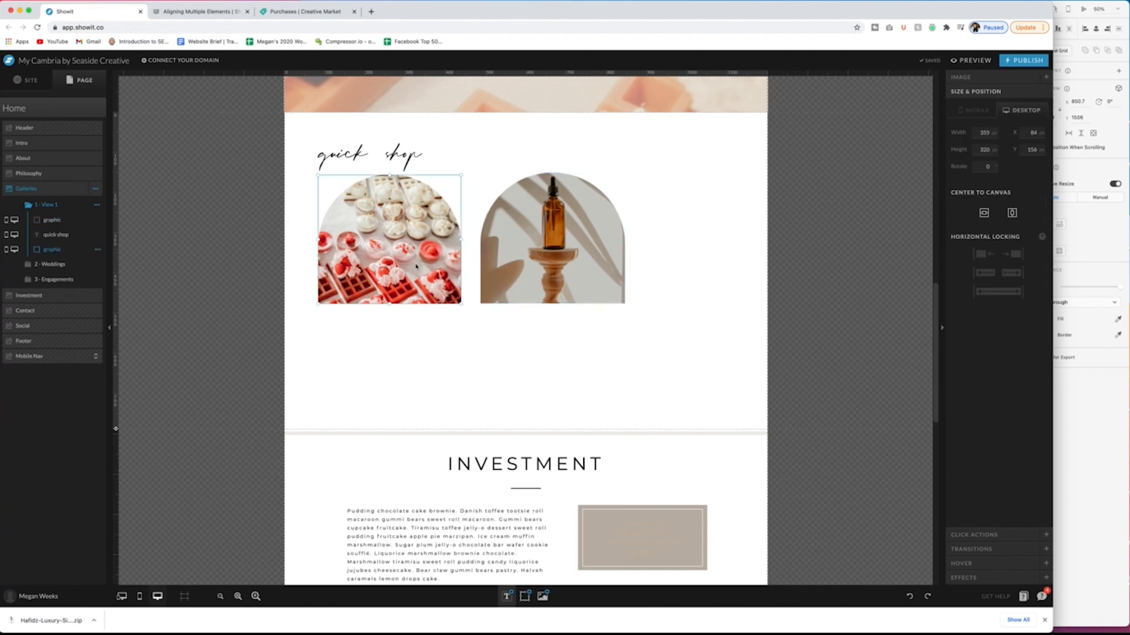
type("326")
key("Return")
Step: Align the waffle and bottle images along their bottom edges
key("super+a")
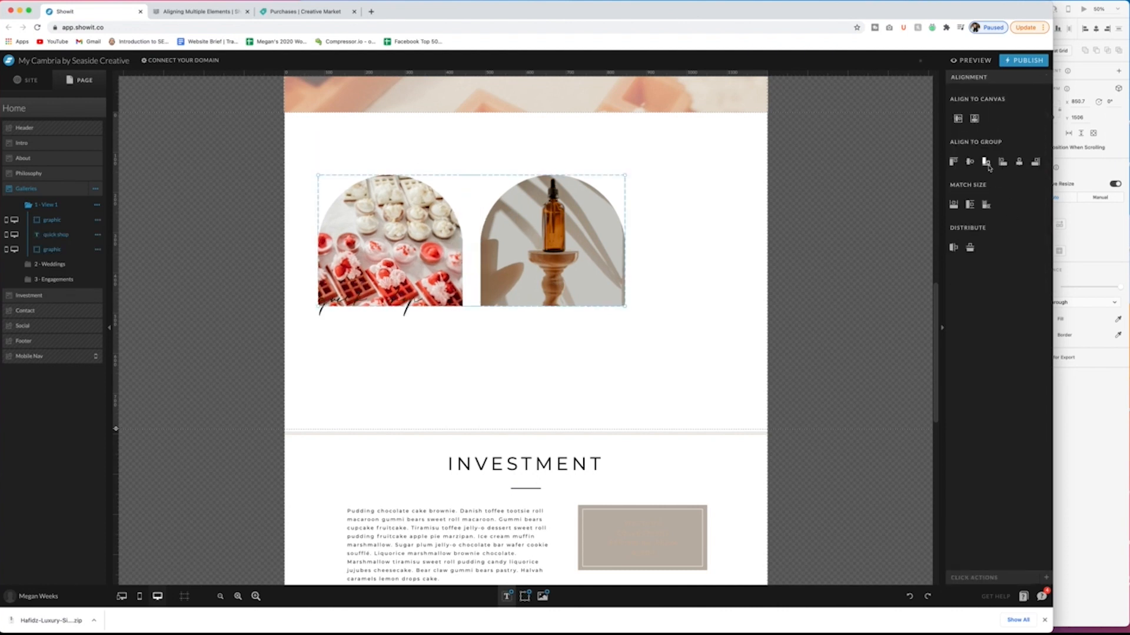
left_click(553, 270)
left_click(845, 265)
Step: Insert the arched hand-and-jar image, set its height to 326 px and place it beside the bottle image
left_click(543, 597)
left_click(254, 263)
left_click(1000, 577)
left_click_drag(524, 259, 554, 254)
left_click(354, 258)
key("Tab")
type("326")
key("Return")
left_click_drag(459, 183, 702, 246)
scroll(529, 247, "down", 1)
Step: Centre the bottle image between the other two and scale the three-image row to fit inside the canvas
left_click(509, 241, "shift")
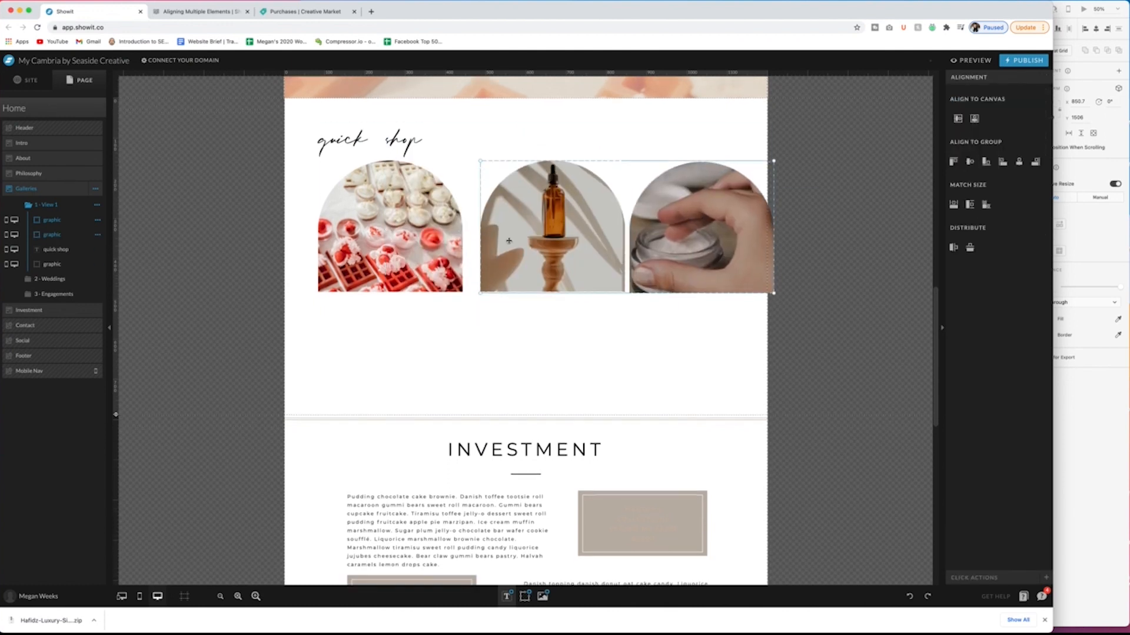
left_click_drag(553, 235, 526, 235)
left_click(600, 354)
left_click(527, 235)
left_click(659, 262, "shift")
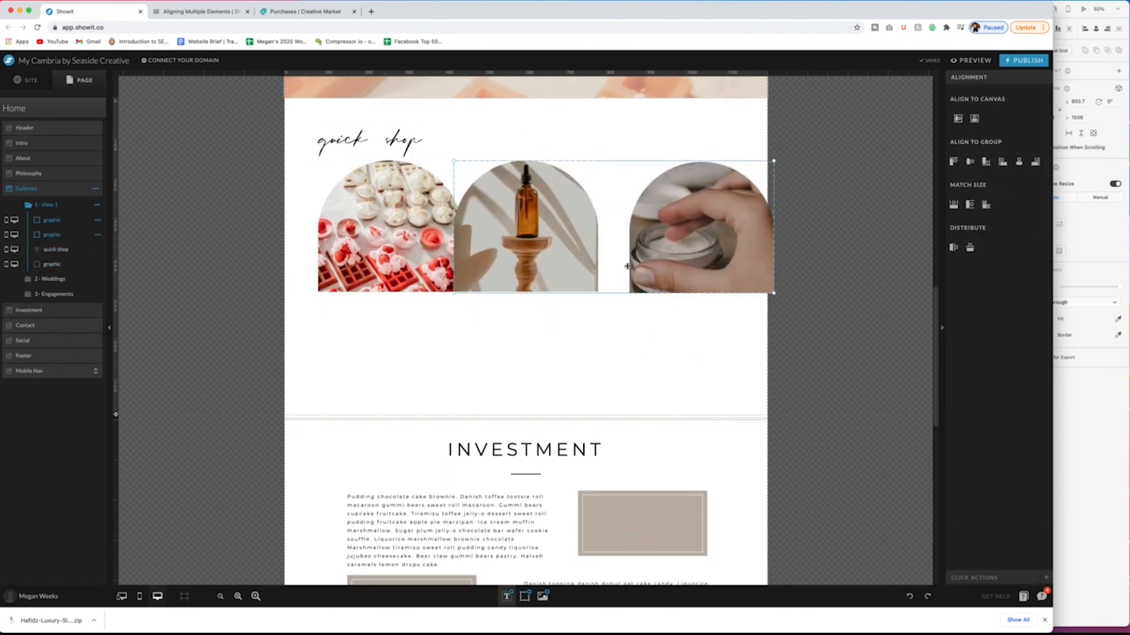
key("super+a")
left_click_drag(774, 123, 751, 131)
Step: Adjust the quick shop heading's horizontal position and centre the image row on the canvas
left_click(368, 147)
left_click_drag(417, 143, 427, 143)
key("super+a")
left_click(633, 323)
left_click_drag(633, 323, 312, 168)
left_click(882, 248)
left_click(731, 263)
scroll(731, 263, "up", 3)
left_click_drag(399, 299, 391, 299)
Step: Move the three arched images up so the first one slightly overlaps the quick shop heading
key("super+a")
left_click_drag(656, 447, 354, 329)
left_click_drag(403, 357, 404, 347)
key("Up")
key("Up")
key("Up")
key("Up")
key("Up")
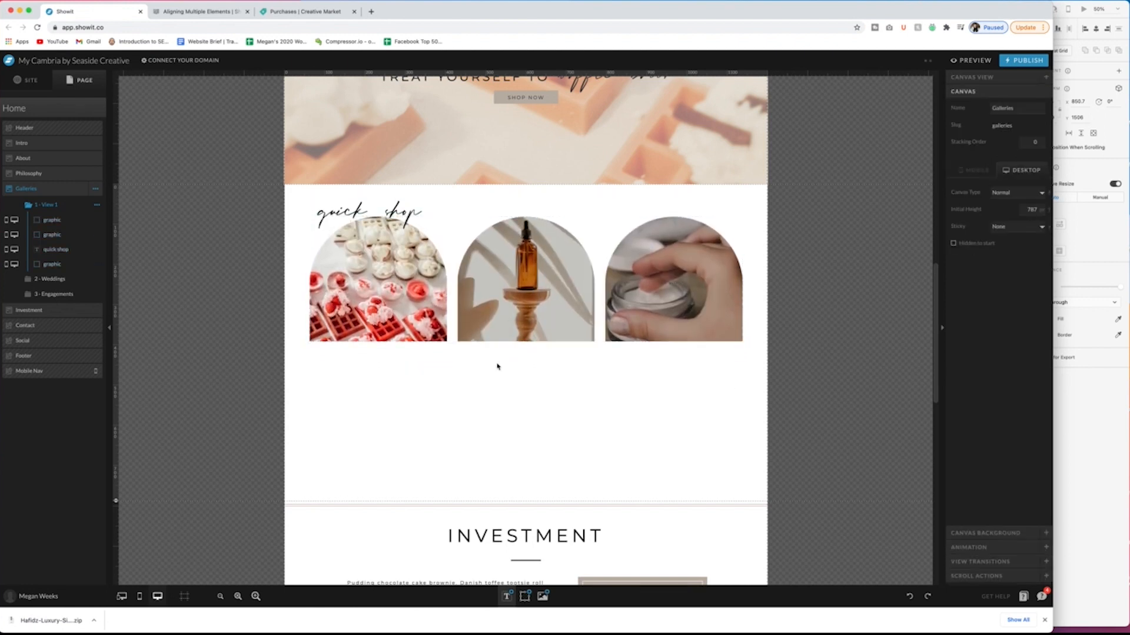
Step: Add a paragraph text as a caption below the waffle image and duplicate it beneath the bottle image
scroll(498, 365, "down", 2)
left_click(506, 596)
left_click(449, 384)
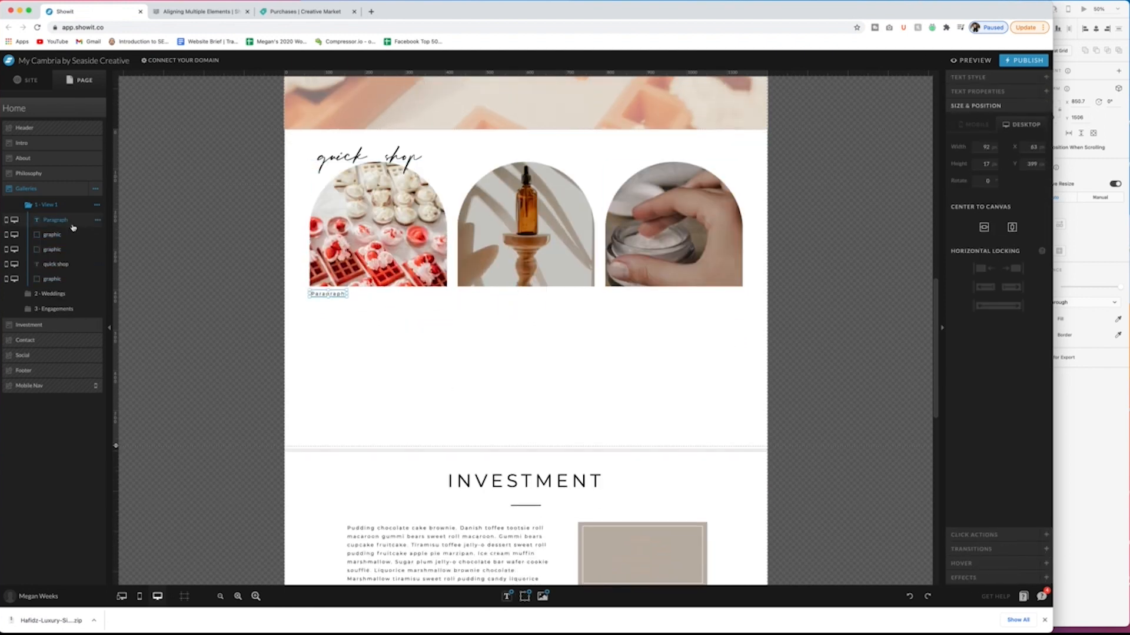
left_click_drag(328, 294, 478, 294)
left_click(377, 253, "shift")
left_click(492, 277, "shift")
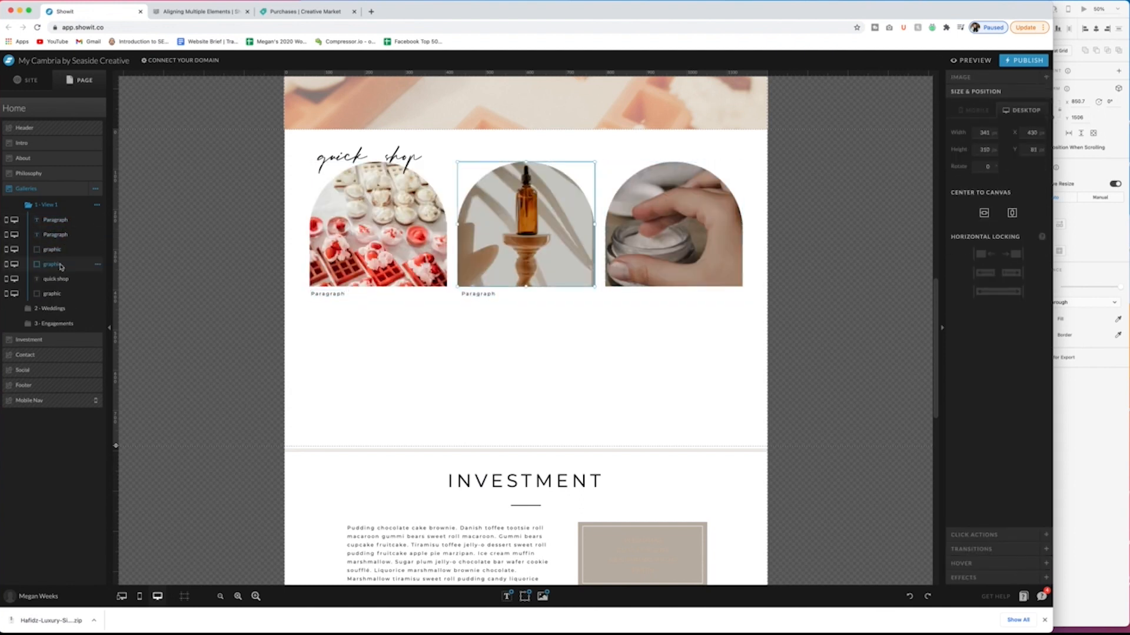
Step: Duplicate the caption beneath the hand-and-jar image and line up all three captions in one row
left_click(586, 355)
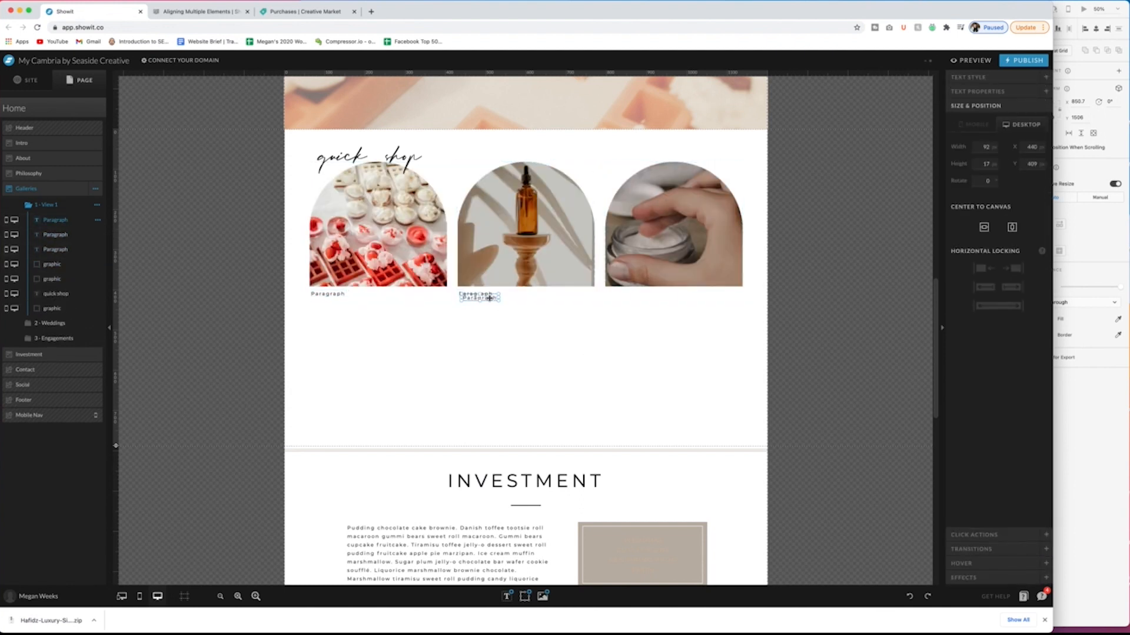
left_click(327, 294)
left_click(478, 293, "shift")
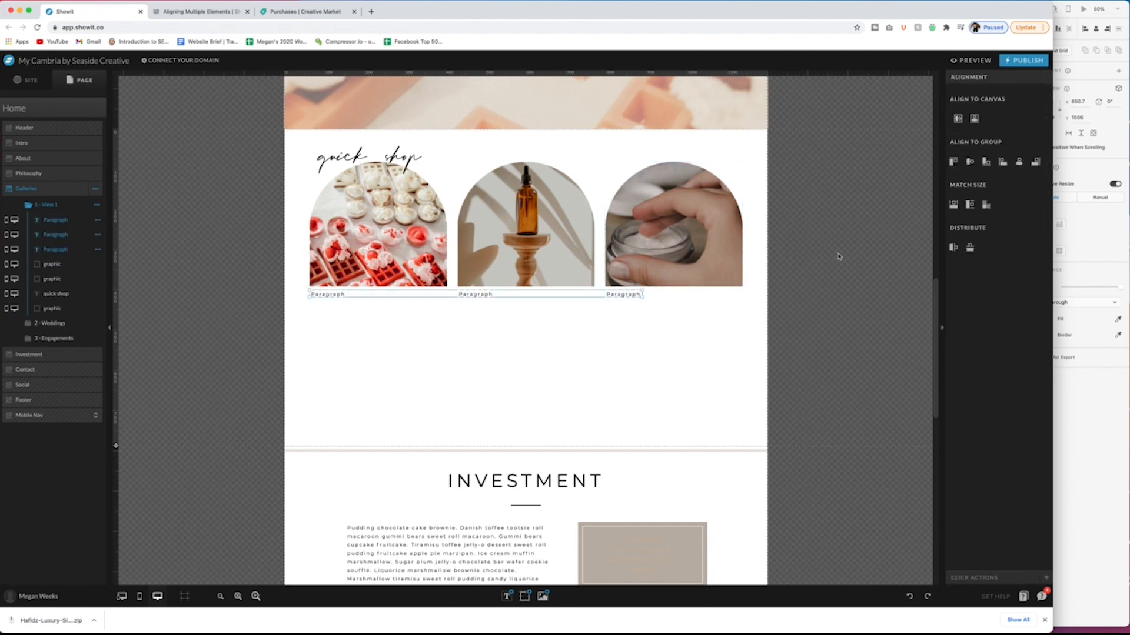
left_click(412, 365)
Step: Shorten the quick shop canvas, centre all of its contents vertically on it and preview the page
scroll(361, 227, "down", 3)
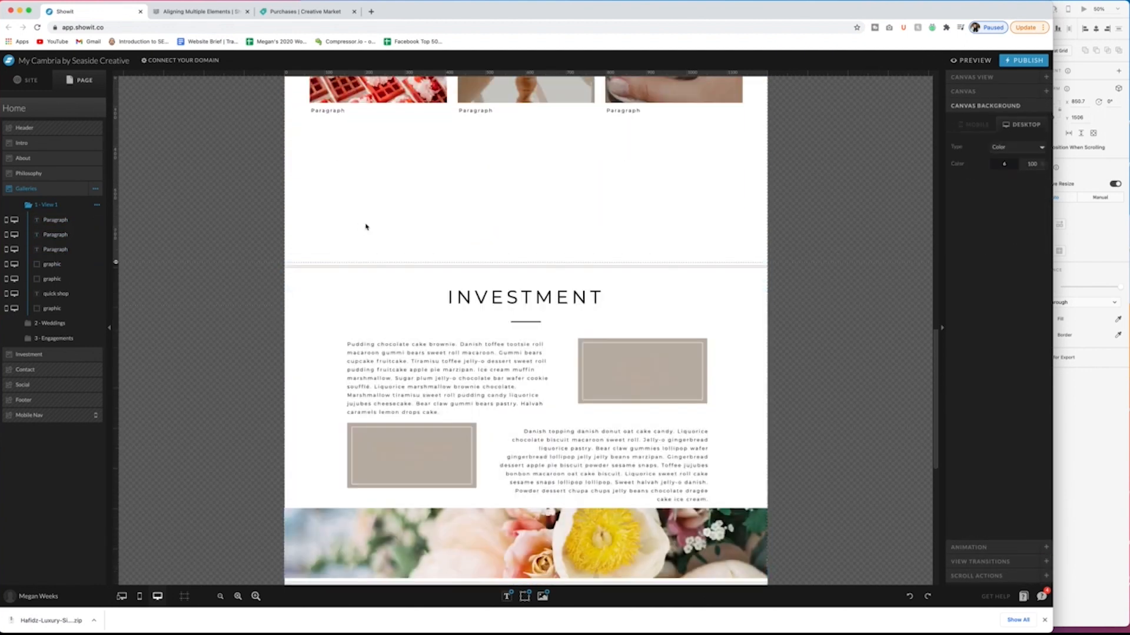
scroll(360, 227, "up", 3)
scroll(360, 227, "down", 2)
left_click_drag(298, 129, 835, 300)
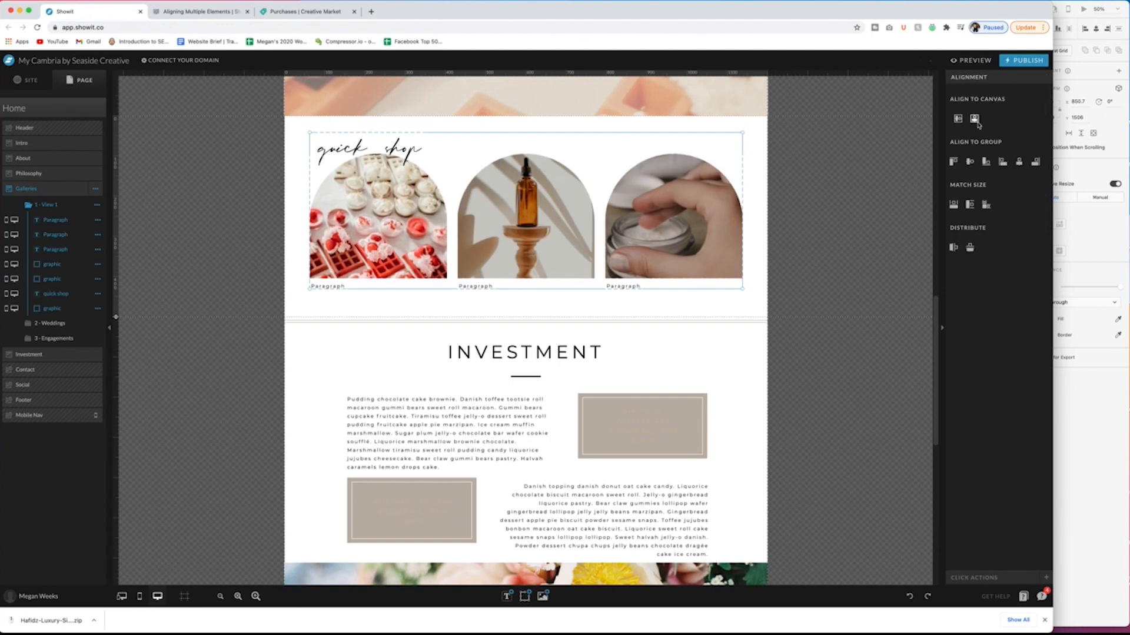
left_click(974, 119)
left_click(971, 60)
scroll(279, 266, "down", 2)
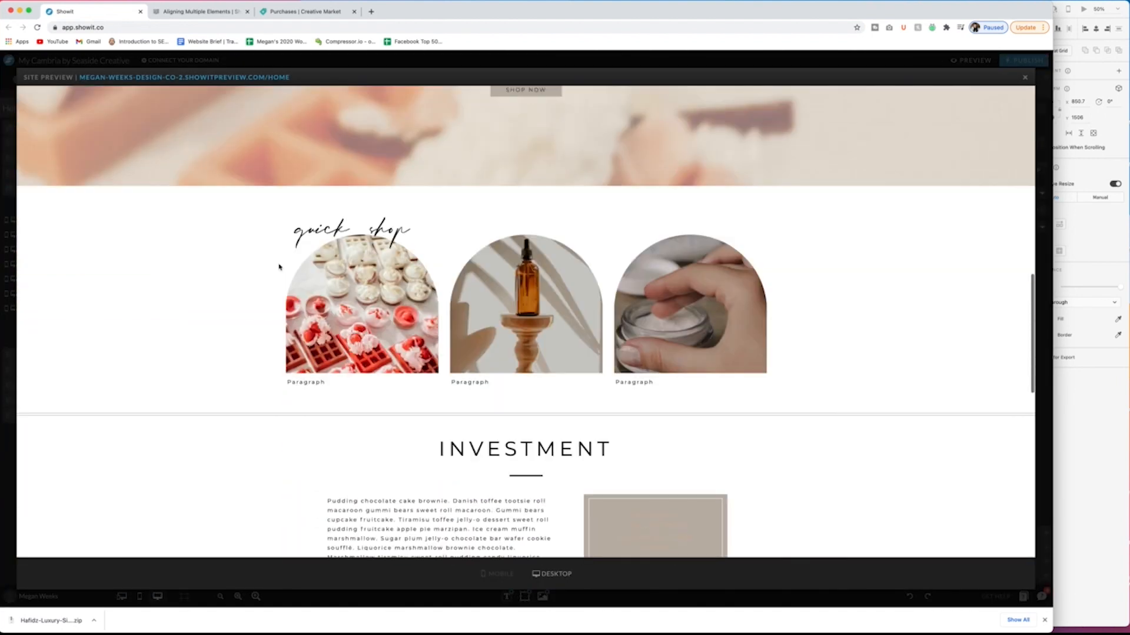
scroll(279, 266, "up", 6)
key("Escape")
Step: Move the BB Studio logo watermark down across the edge of the "why body barr studio?" section and preview the page
left_click(731, 195)
left_click_drag(731, 196, 744, 264)
left_click(738, 216)
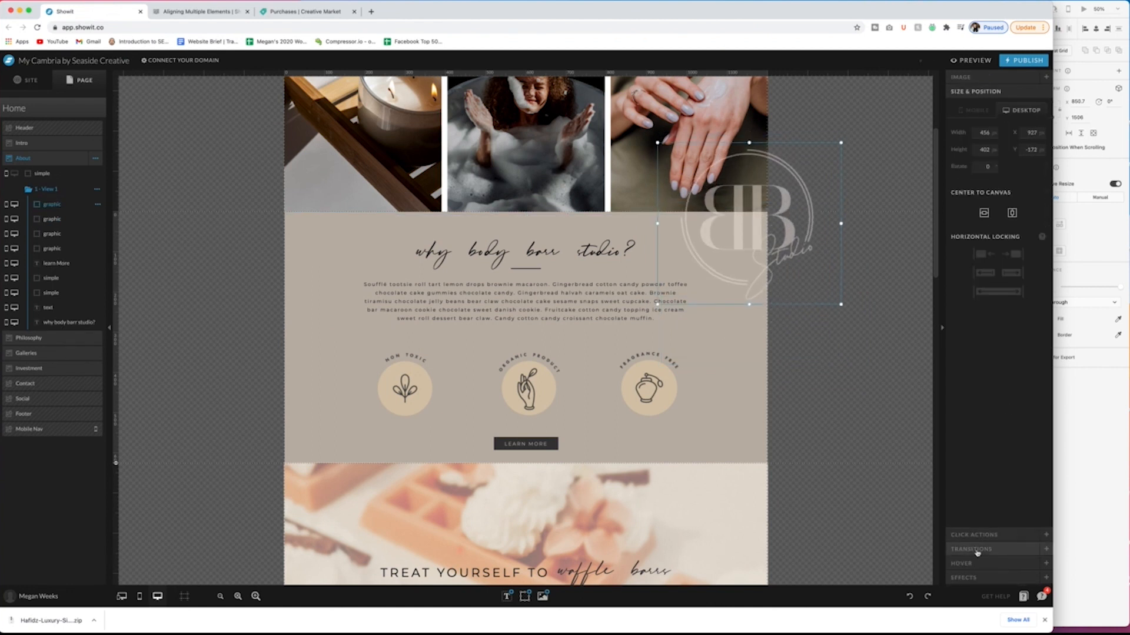
key("super+shift+p")
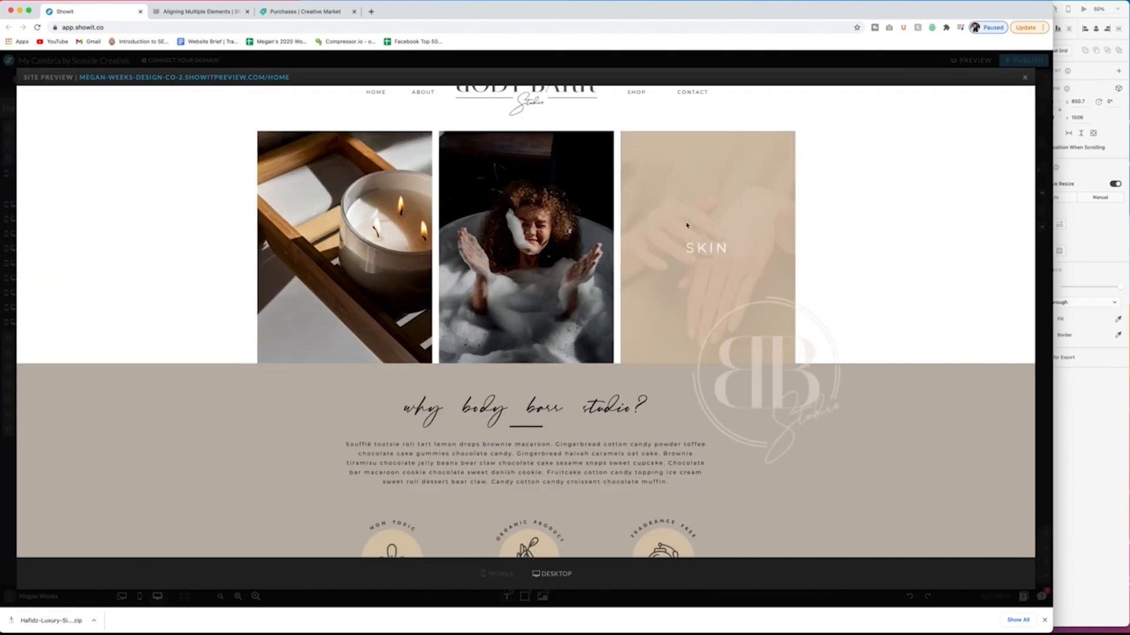
scroll(799, 263, "down", 5)
key("Escape")
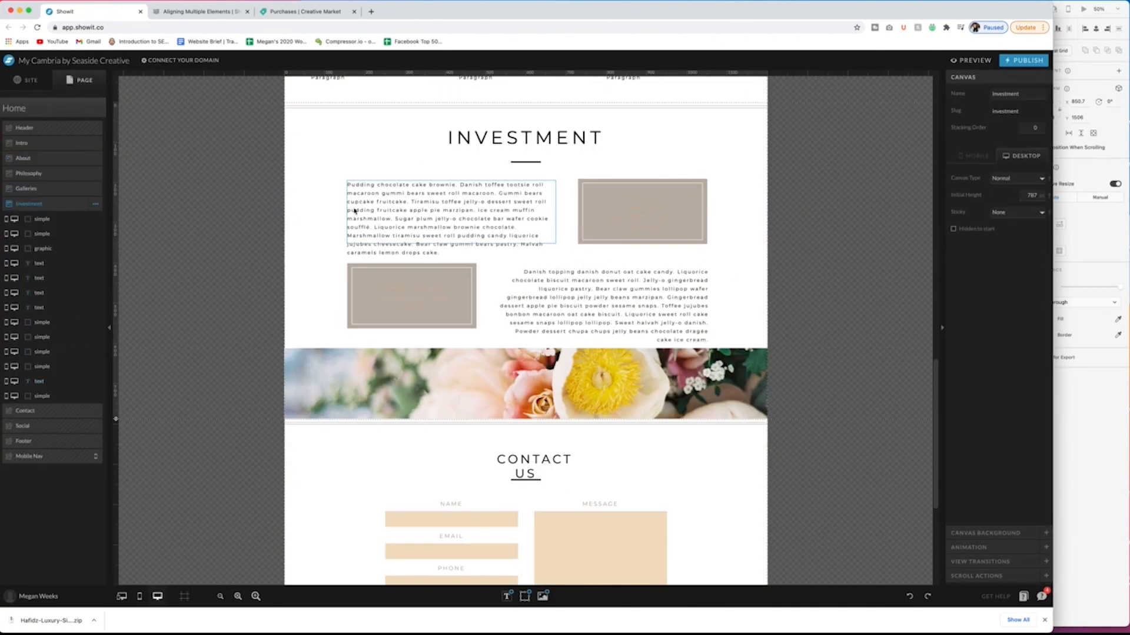
Step: Give the Investment canvas a blush background colour and add a script title reading "brand"
left_click(1005, 535)
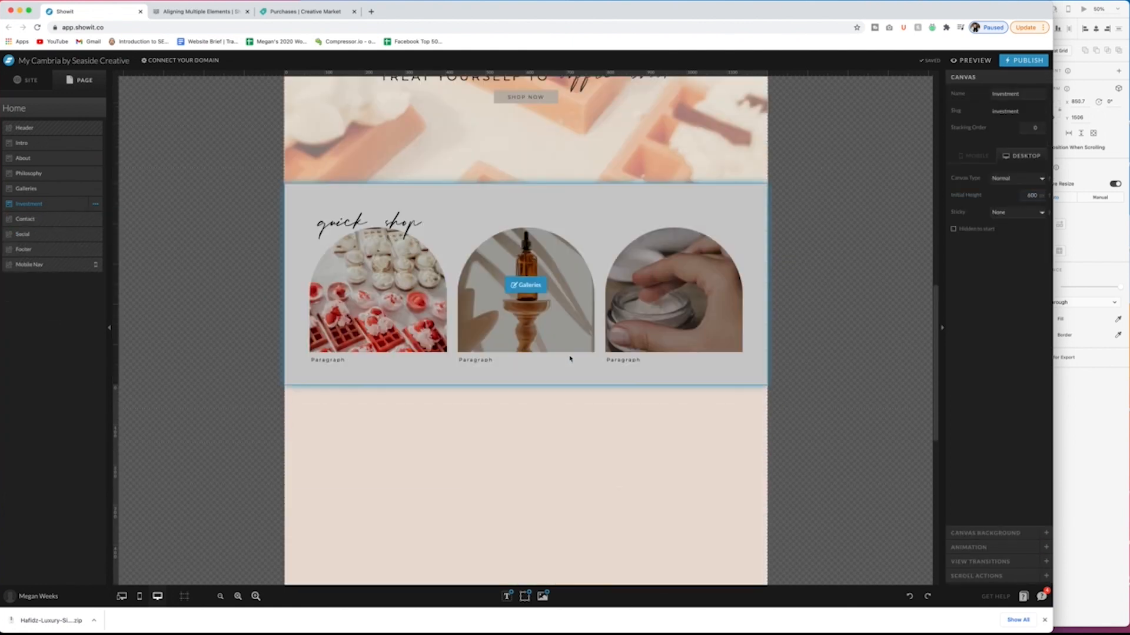
left_click(506, 596)
left_click(507, 548)
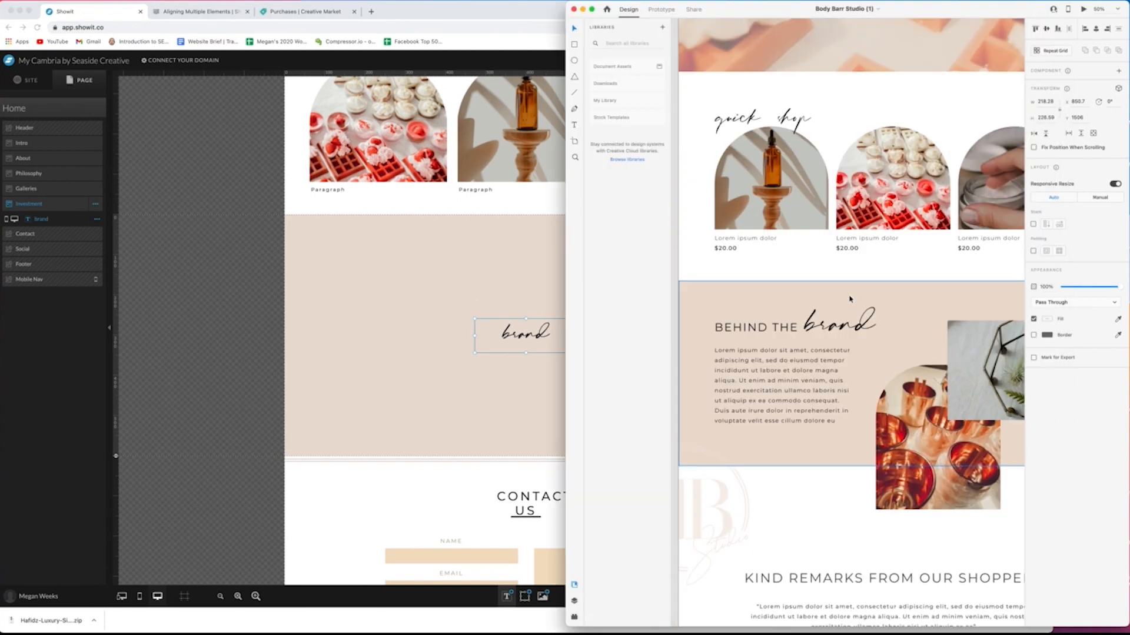
Step: Add the heading "behind the" at the upper left of the blush section, with an enlarged script "brand" directly beside it
left_click(506, 596)
left_click(507, 560)
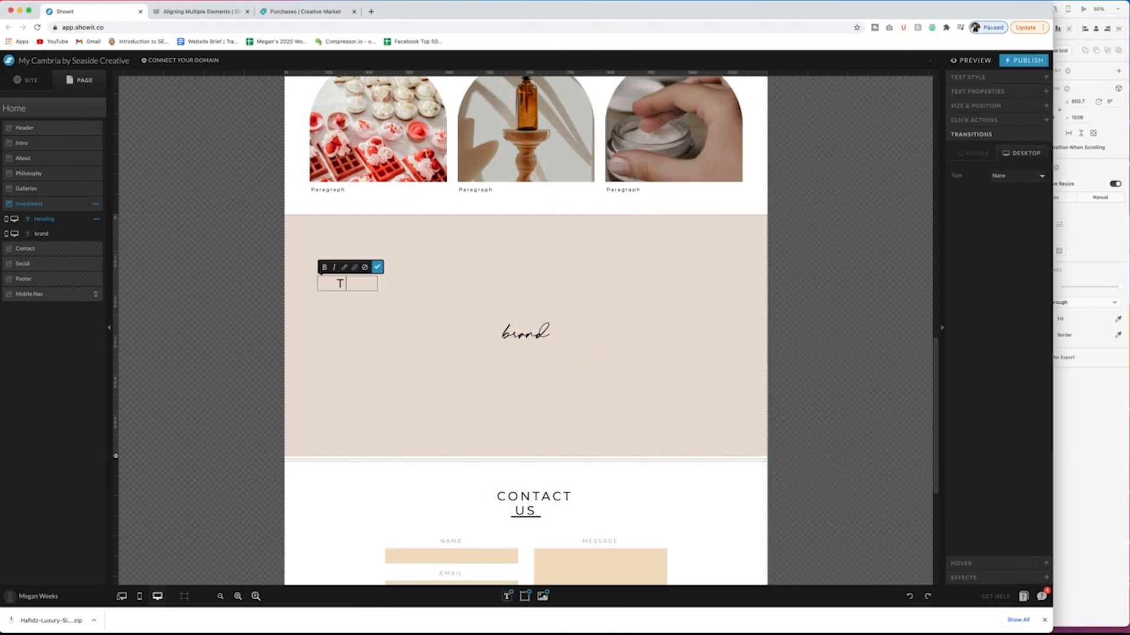
left_click_drag(421, 283, 449, 268)
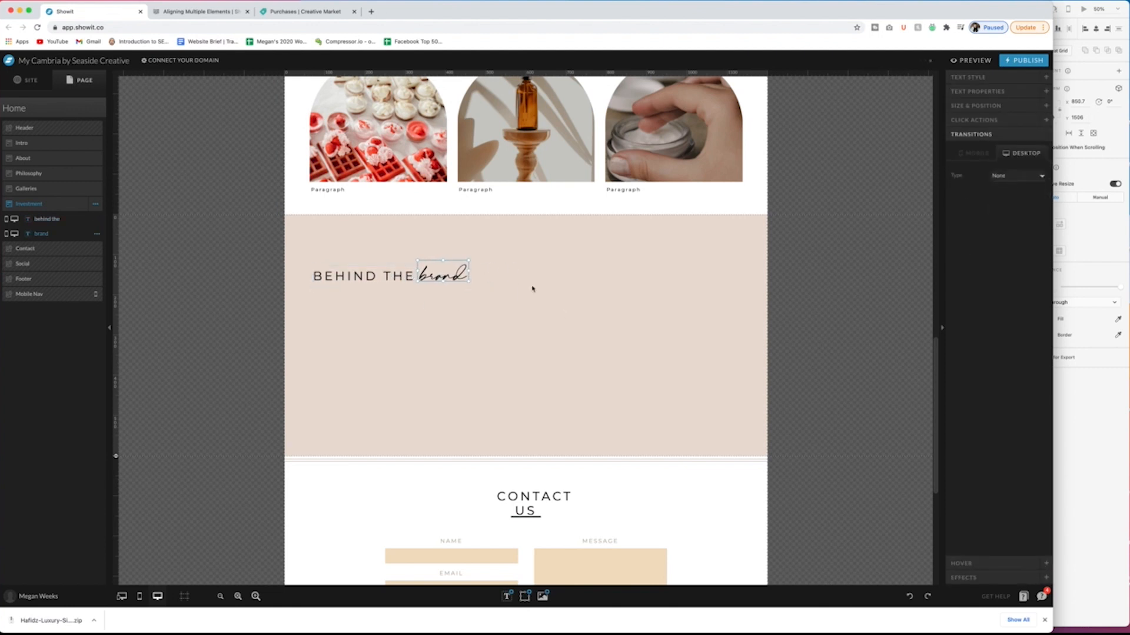
left_click_drag(430, 286, 431, 287)
left_click(1040, 169)
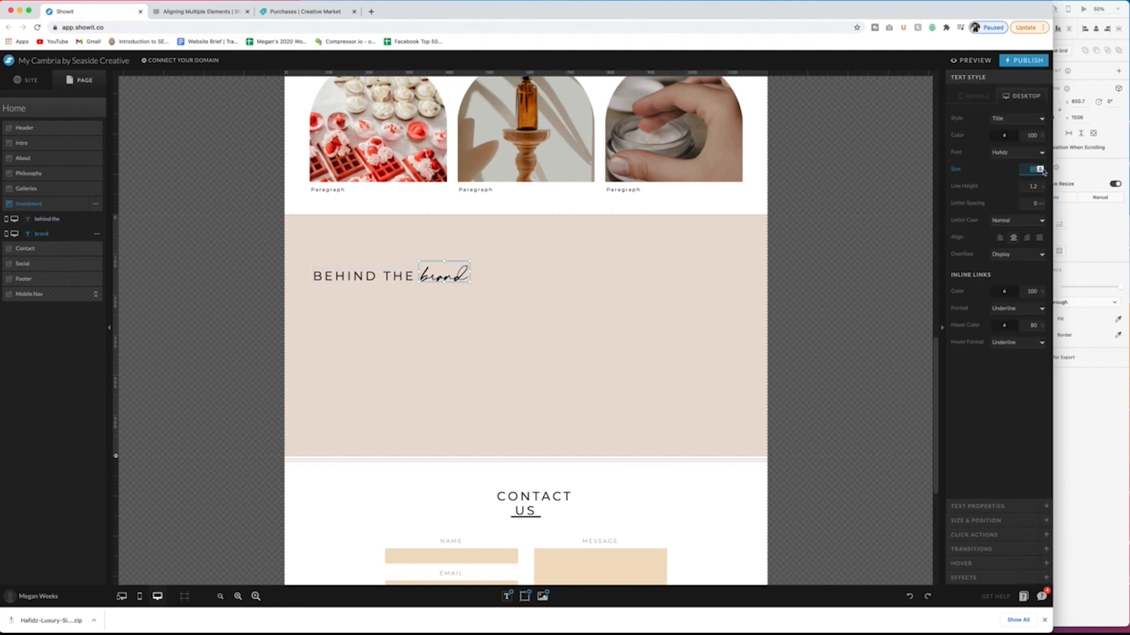
left_click(451, 278)
Step: Insert the copper mugs image 20201205_181741.png and place it right of centre in the blush section
scroll(599, 296, "down", 1)
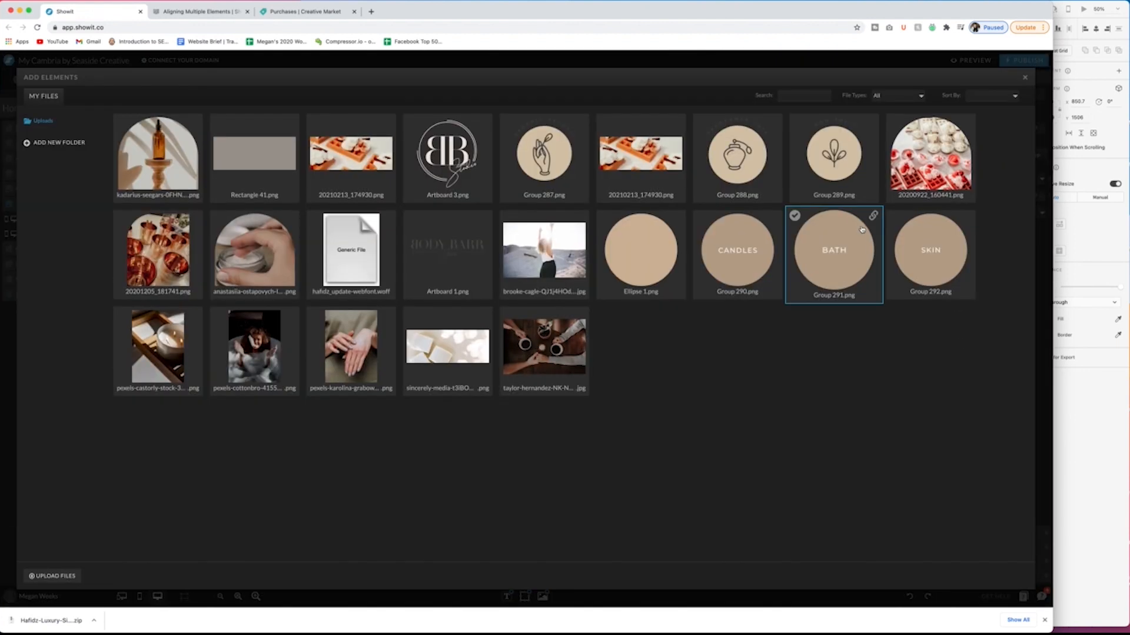
double_click(158, 253)
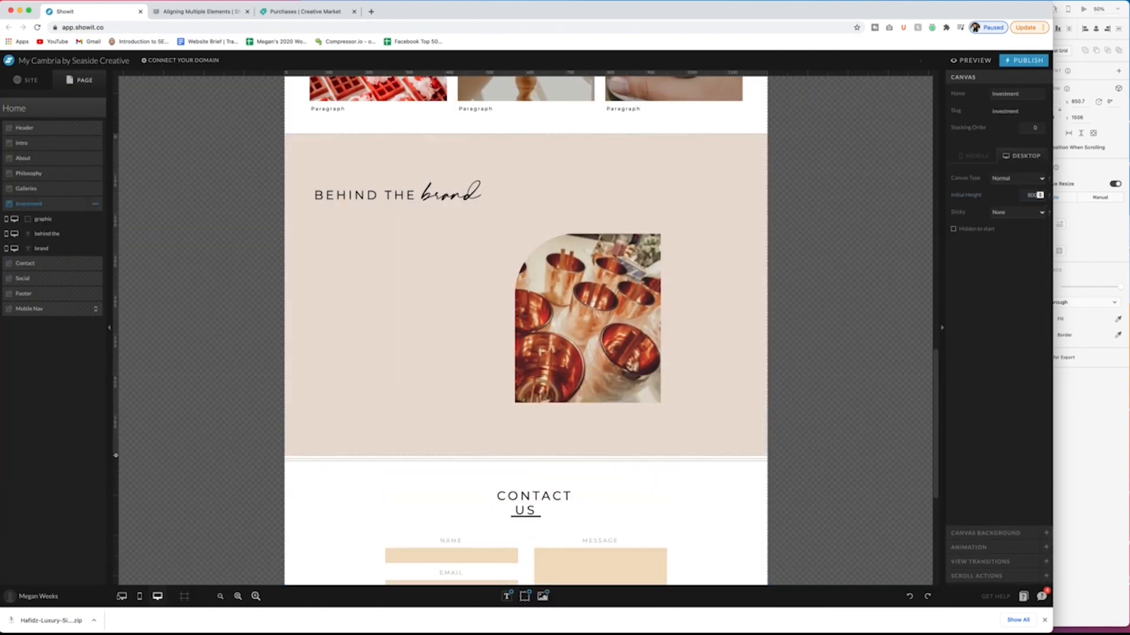
scroll(442, 266, "down", 3)
scroll(442, 266, "up", 3)
left_click(588, 290)
left_click_drag(588, 291, 575, 285)
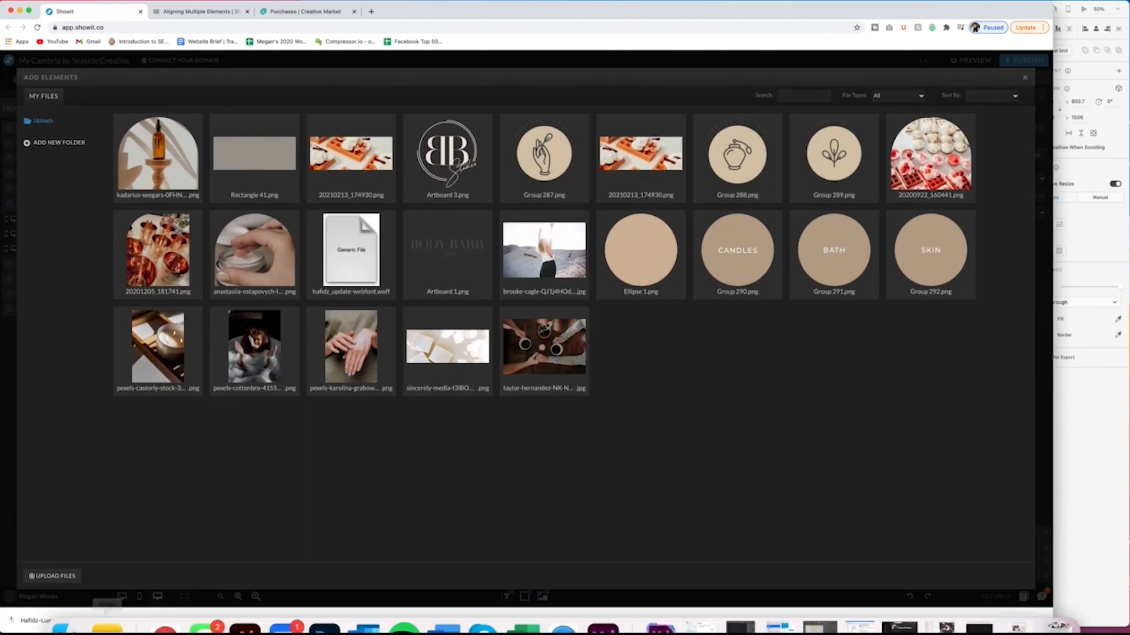
Step: Upload the image of matches and fern leaves and place it overlapping the upper right of the copper mugs image
left_click_drag(1057, 626, 906, 347)
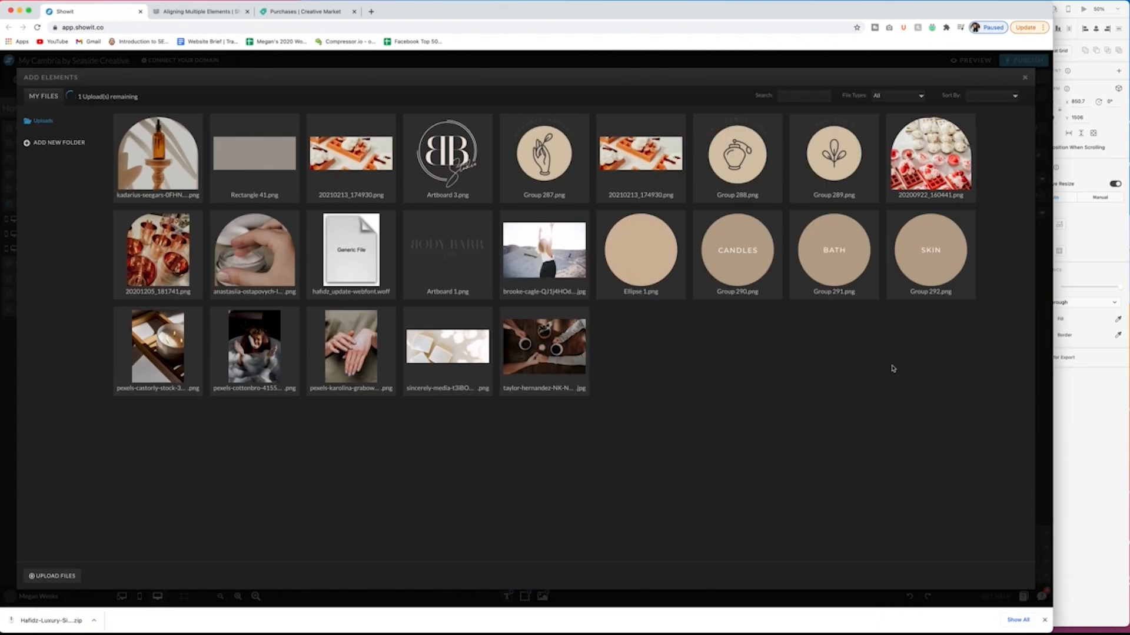
left_click(999, 575)
left_click_drag(548, 241, 631, 231)
left_click_drag(520, 316, 577, 280)
scroll(647, 247, "up", 1)
left_click_drag(661, 242, 651, 251)
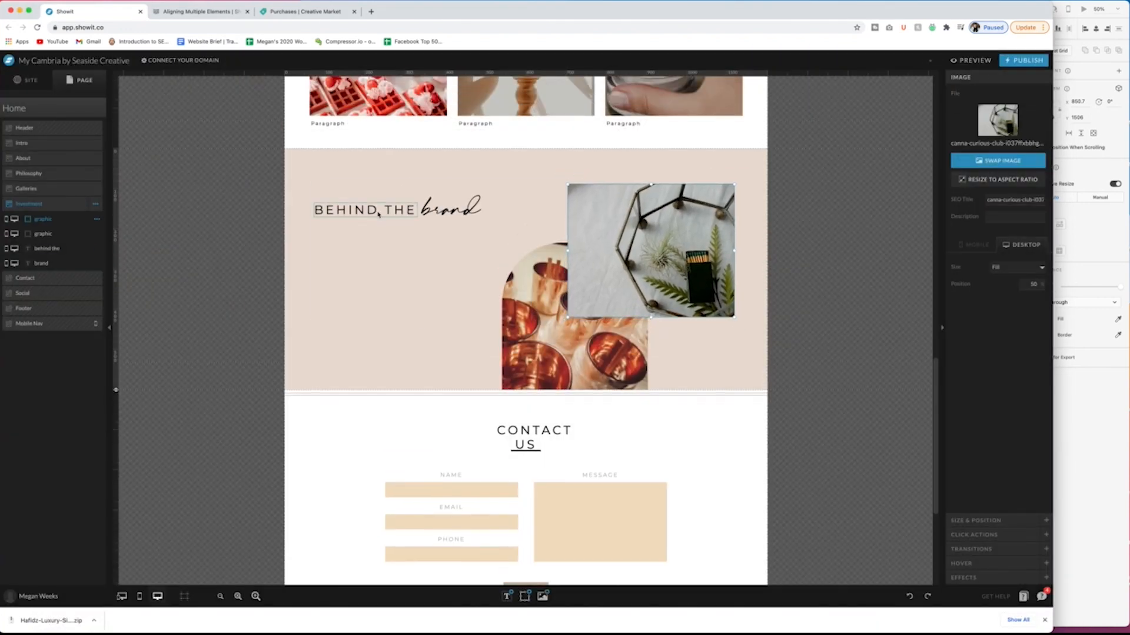
Step: Try to align the "behind the" heading and both images by their top edges
left_click(378, 213, "shift")
left_click(810, 250)
left_click(651, 251)
left_click(547, 341, "shift")
left_click(377, 212, "shift")
left_click(953, 162)
left_click(809, 250)
Step: Undo the last alignment changes to the heading and the two images
key("super+z")
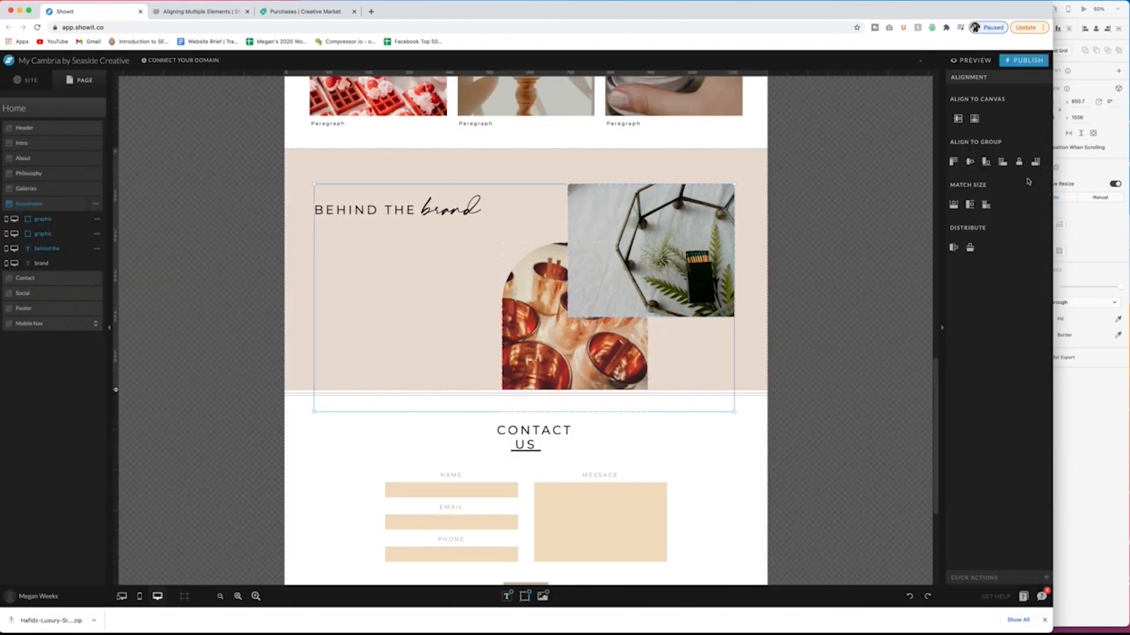
key("super+shift+z")
key("super+z")
key("super+z")
key("super+z")
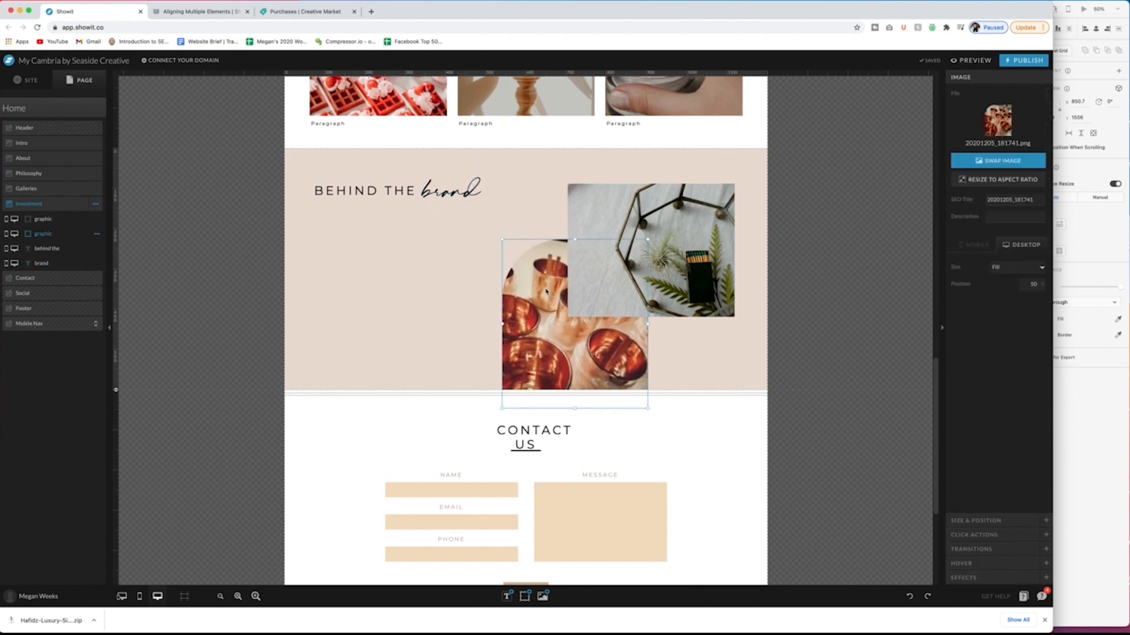
Step: Preview the page, and look through the Investment and Contact canvases for a way to add another section
key("super+p")
scroll(745, 229, "up", 5)
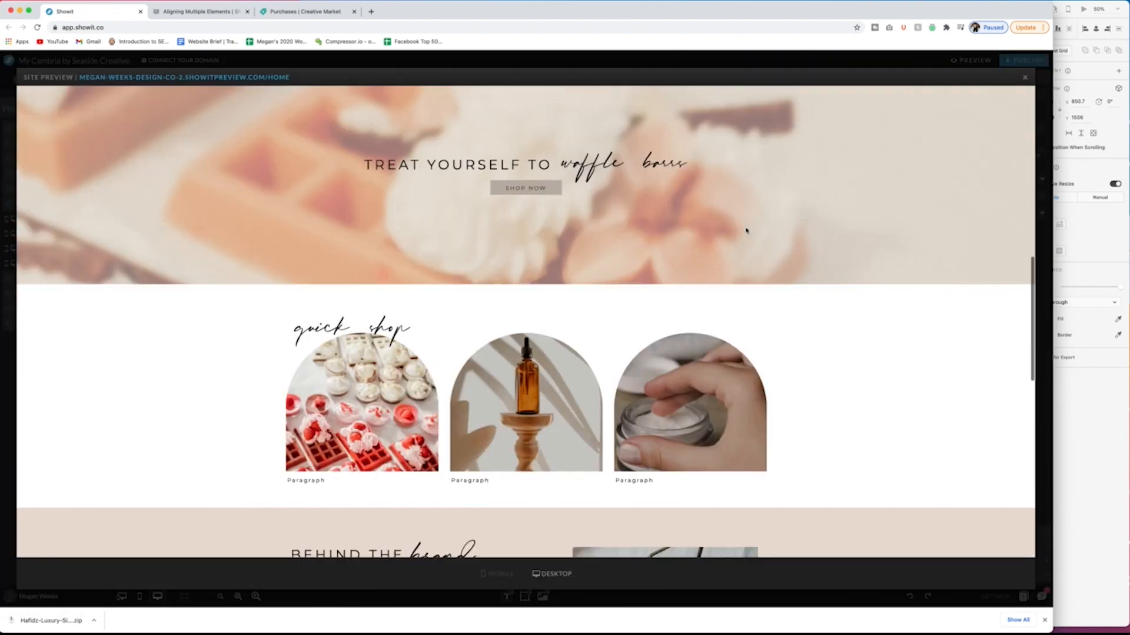
key("Escape")
left_click(97, 242)
left_click(56, 204)
left_click(55, 219)
left_click(55, 204)
scroll(524, 318, "down", 2)
left_click(484, 356)
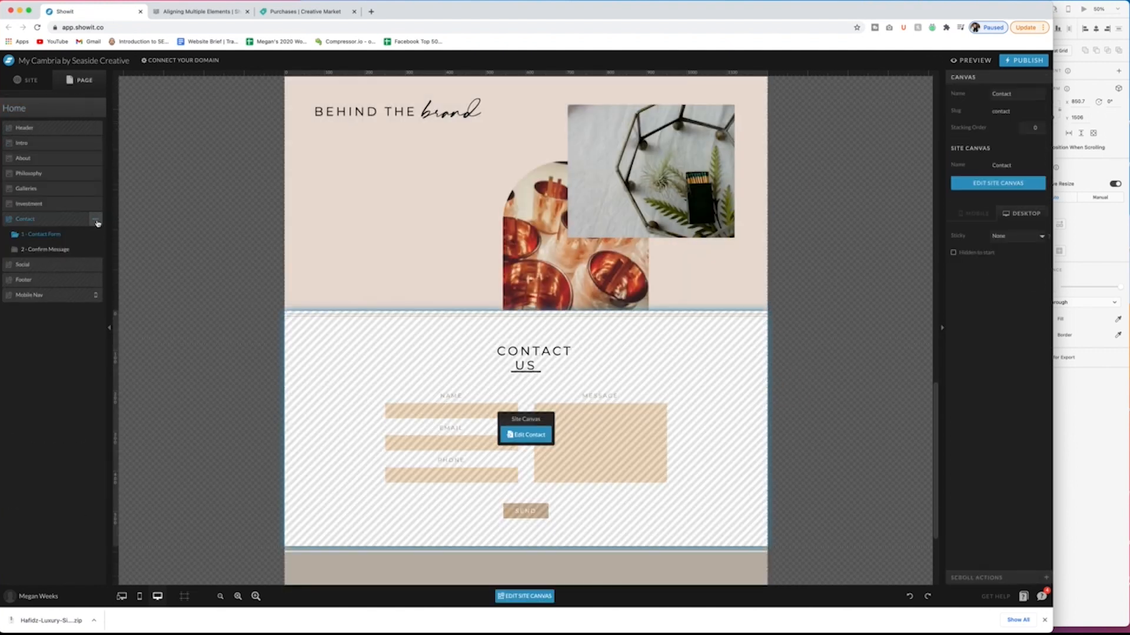
left_click(38, 220)
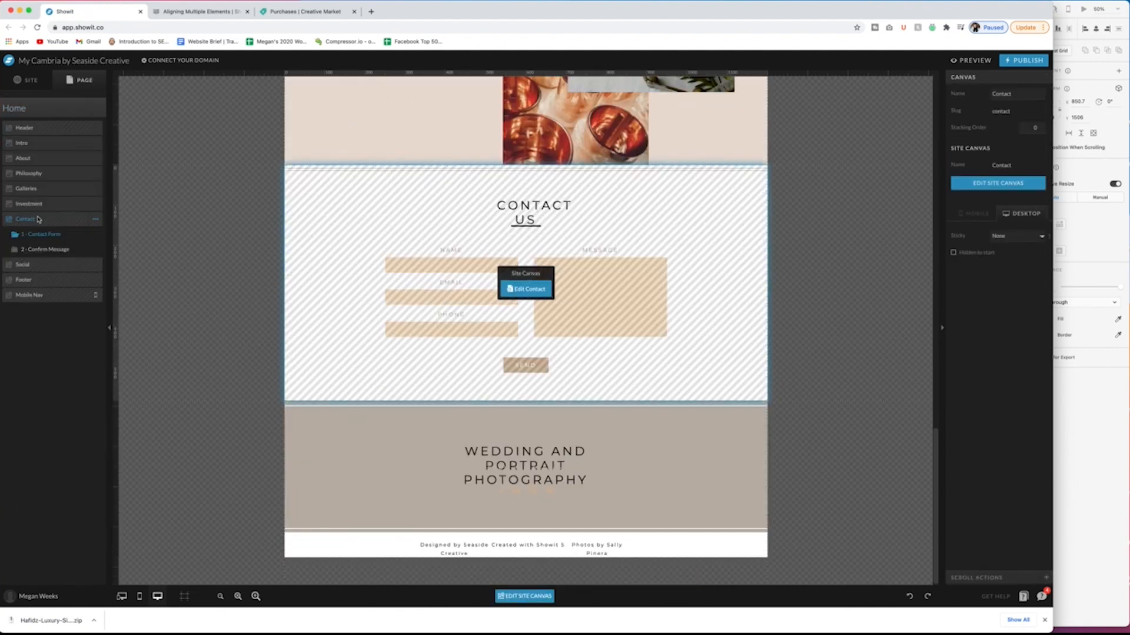
Step: Try to add a view to the Investment canvas and move it below the canvas's elements
left_click(94, 207)
left_click(92, 229)
left_click_drag(55, 220, 64, 280)
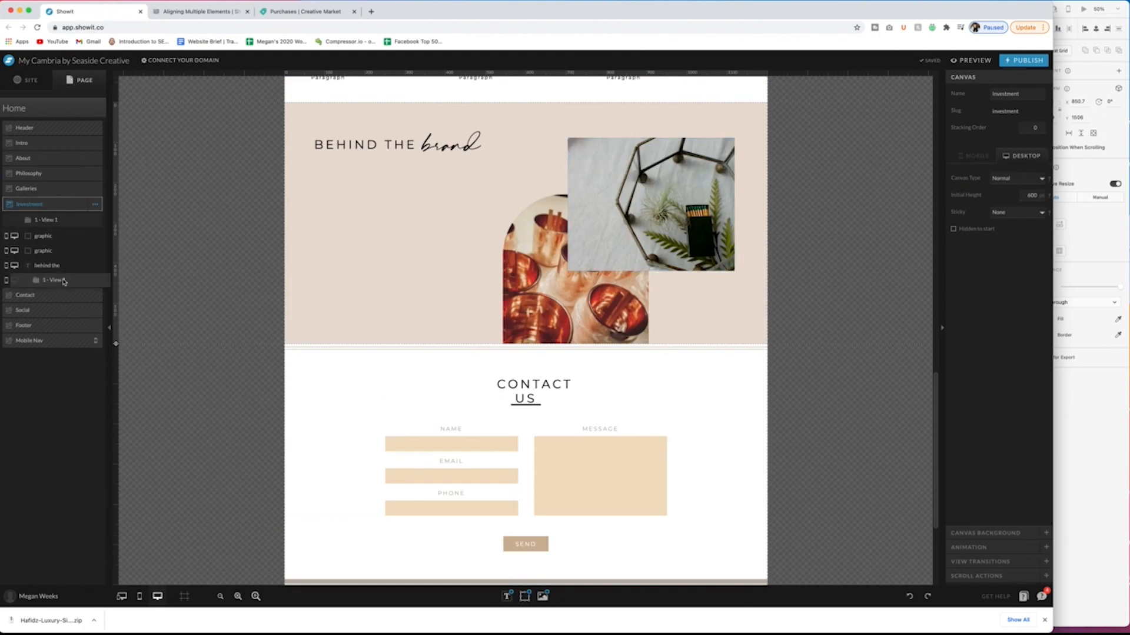
key("super+z")
Step: Add a new canvas based on the Investment canvas of the My Cambria site's Home page
left_click(92, 342)
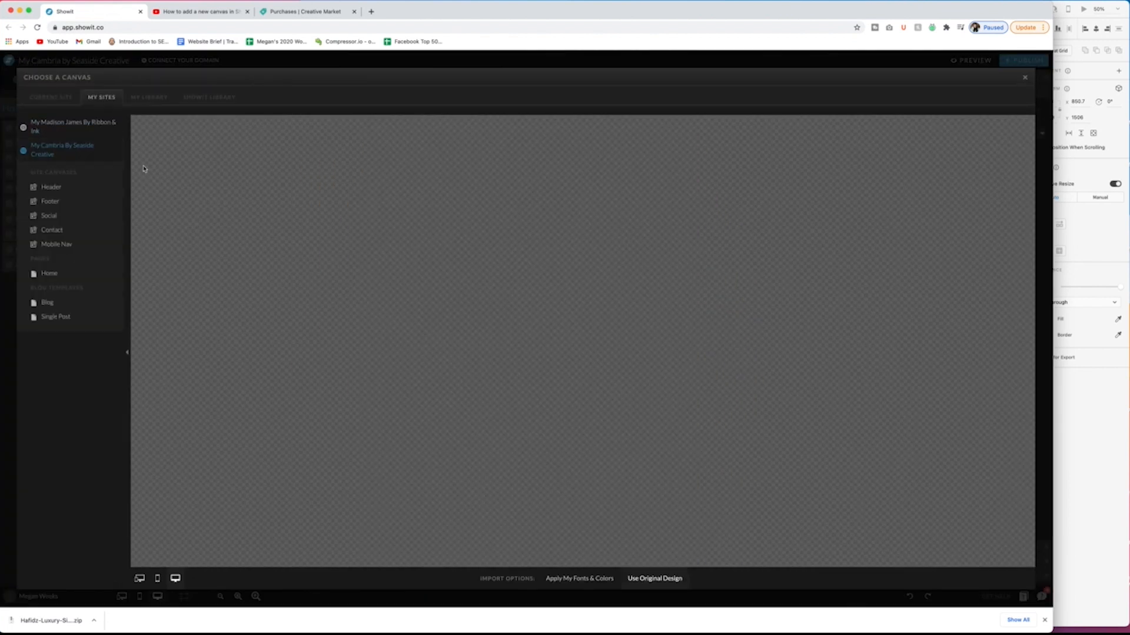
left_click(50, 273)
left_click(63, 373)
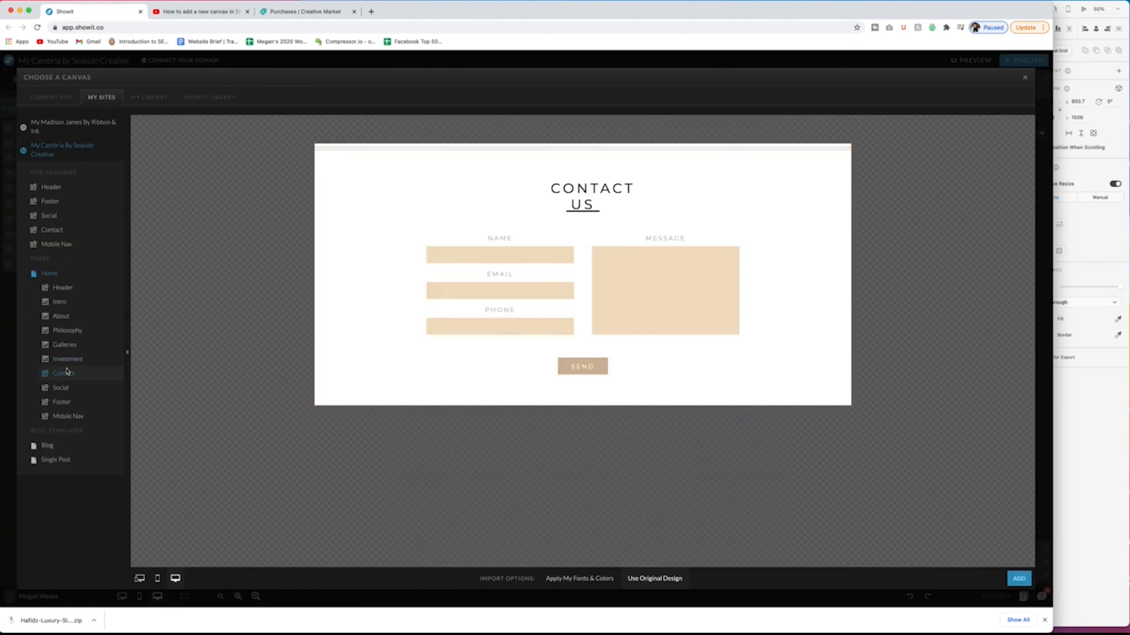
left_click(67, 360)
left_click(1018, 579)
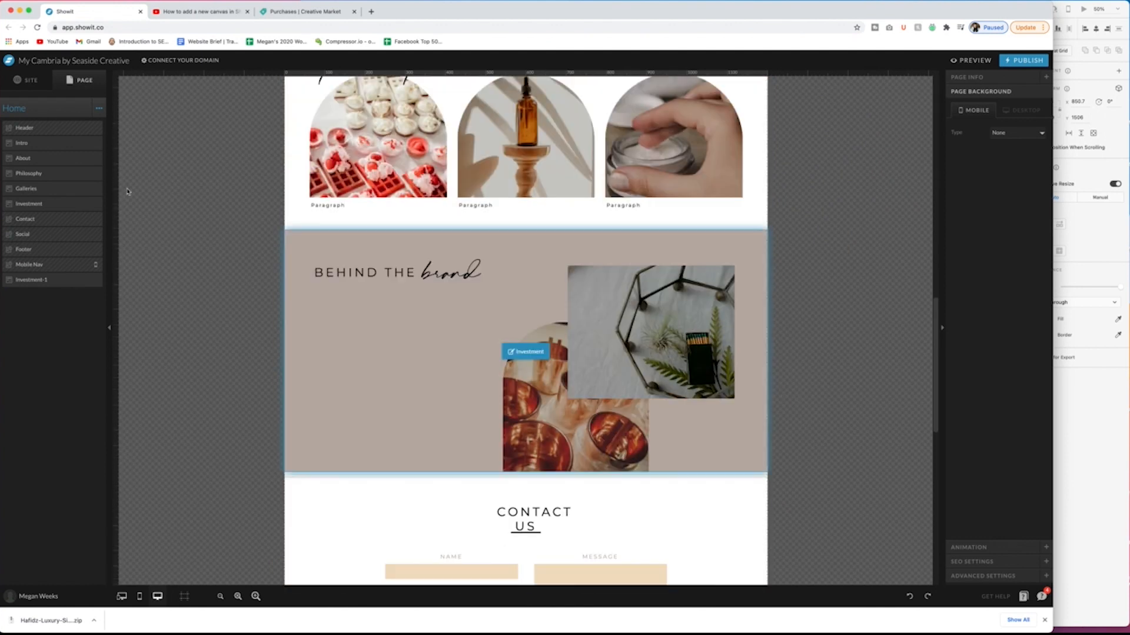
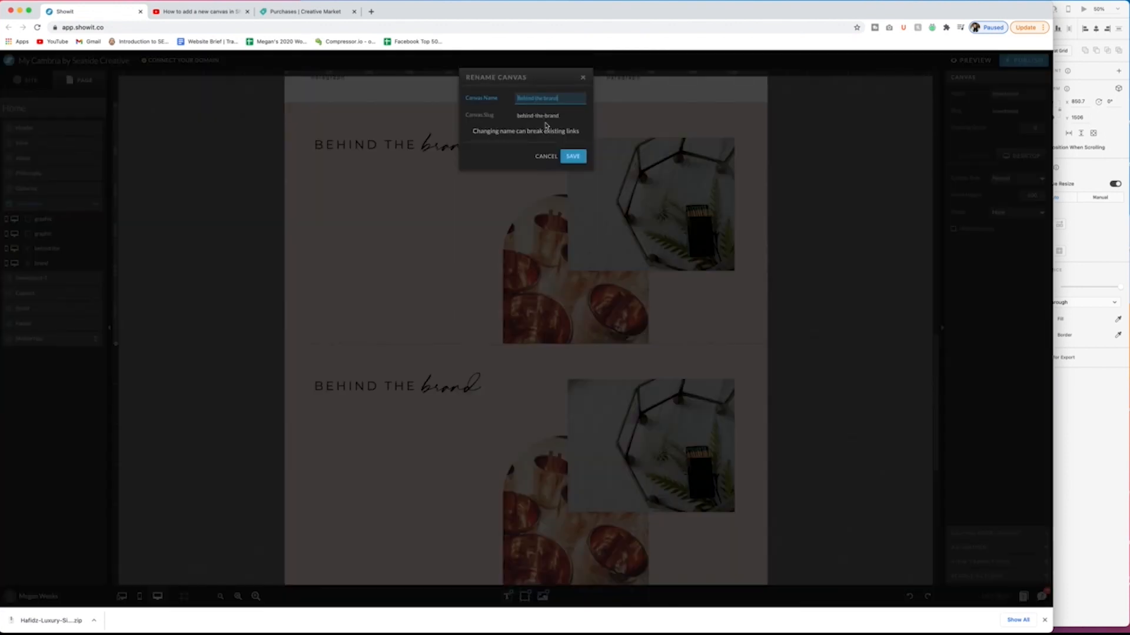
Step: Rename the quick shop row's canvas as Quick Shop and the Philosophy canvas as Featured Product
type("Quick Shop")
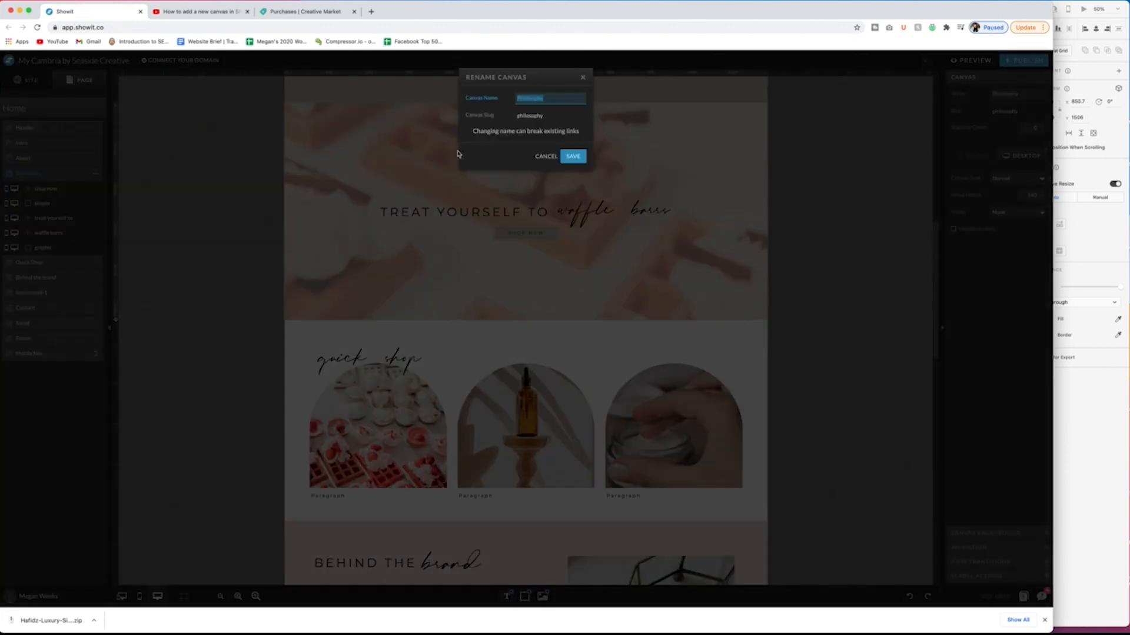
key("Return")
Step: Change the Investment-1 canvas background colour to white
left_click(30, 383)
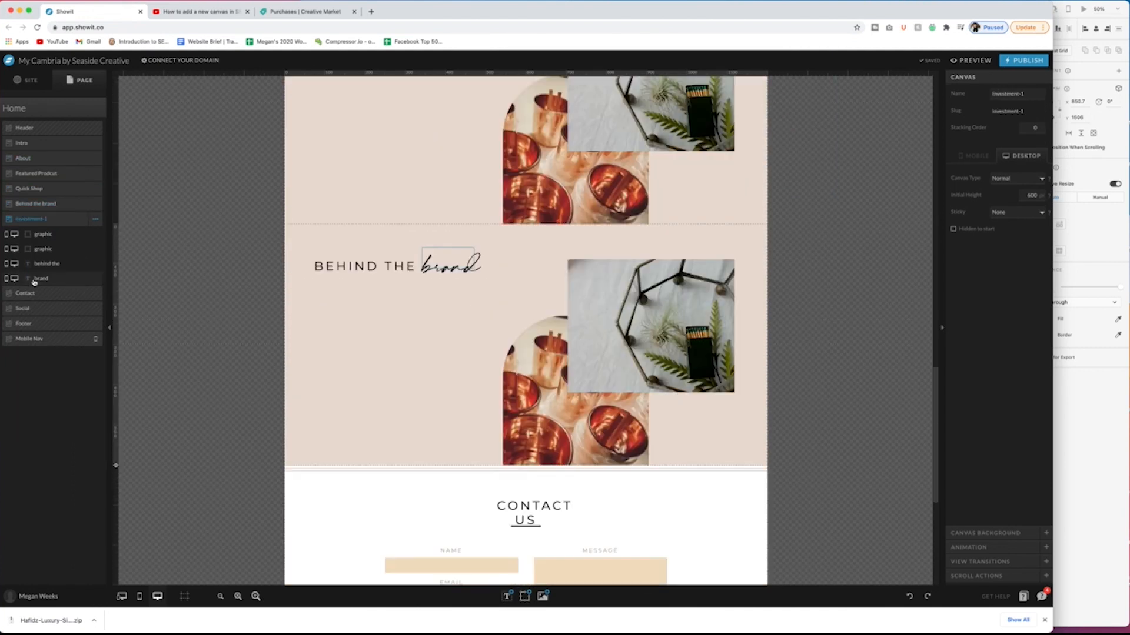
scroll(463, 238, "up", 2)
left_click(986, 533)
left_click(1005, 148)
left_click(1045, 173)
Step: Try to make the arched image of the Behind the brand canvas extend past the canvas edge through its image settings
scroll(601, 202, "up", 2)
left_click(601, 202)
scroll(474, 197, "down", 1)
left_click(515, 241)
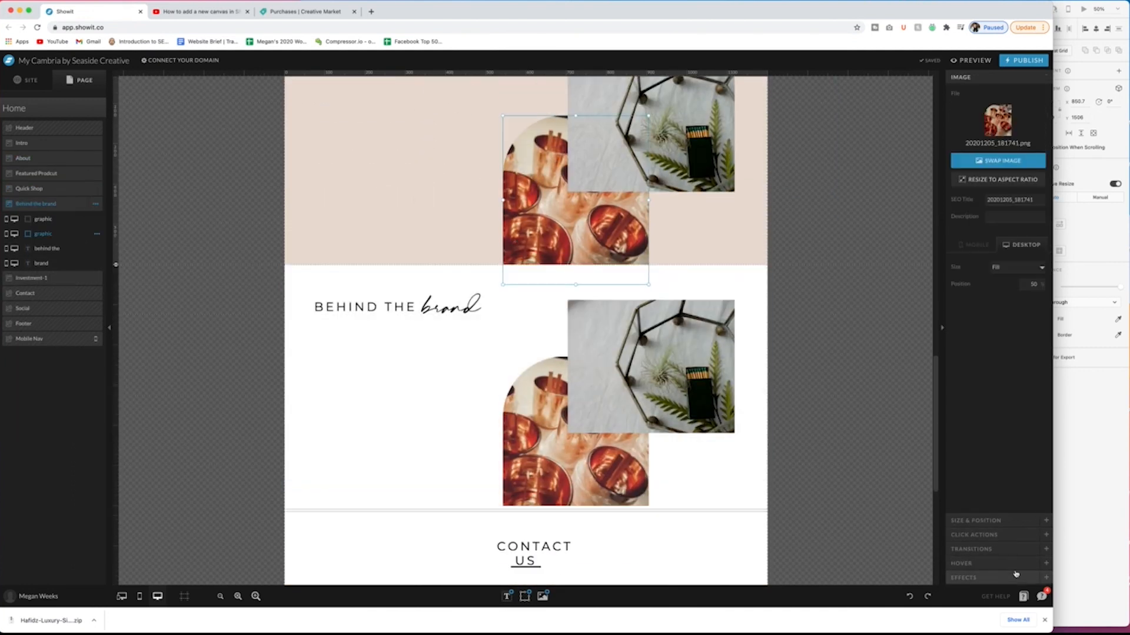
left_click(1017, 267)
key("super+z")
left_click(975, 523)
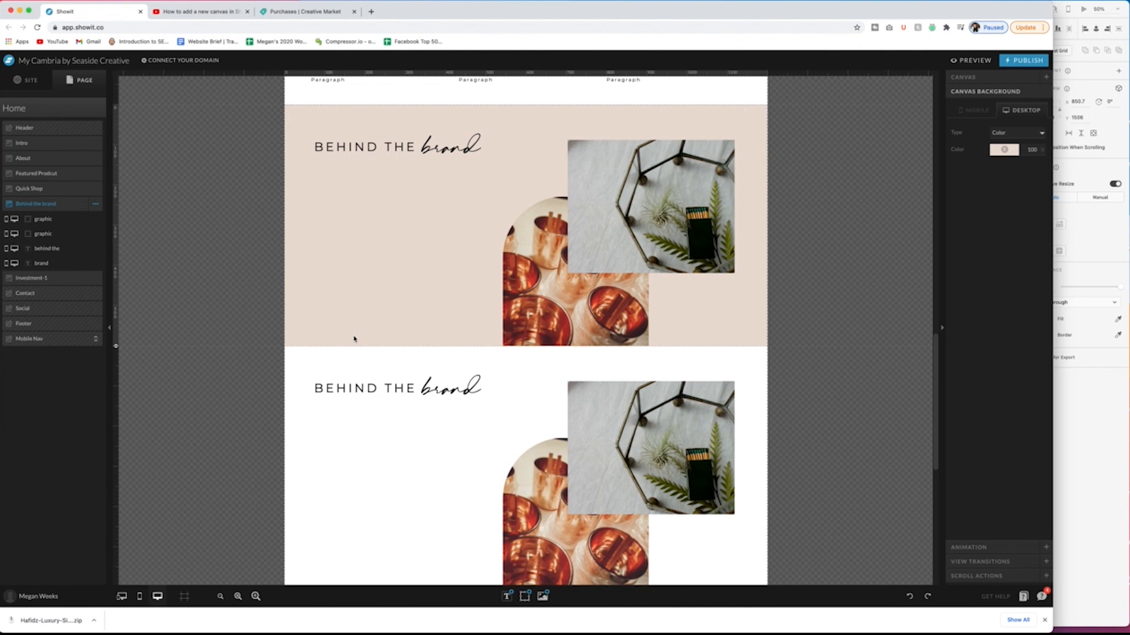
Step: Delete the duplicate heading and images from the Investment-1 canvas
left_click(412, 435)
scroll(412, 435, "down", 2)
left_click_drag(300, 273, 850, 431)
key("Delete")
Step: Search the web for how to make an image bleed into the next canvas in Showit
left_click(492, 219)
scroll(492, 220, "up", 3)
left_click(371, 11)
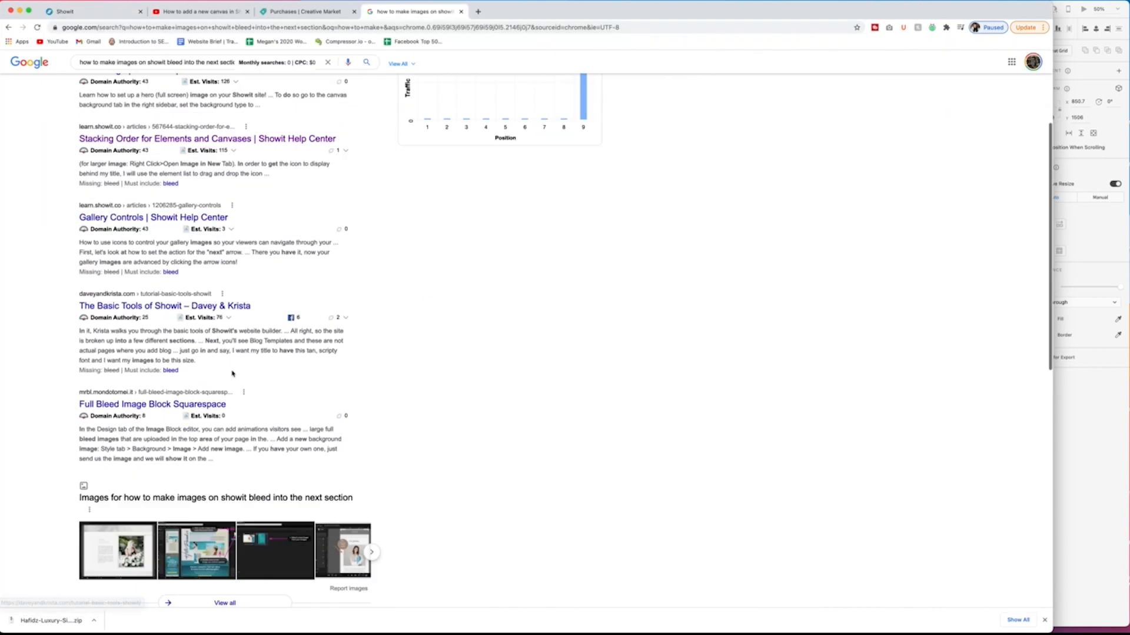
scroll(218, 353, "up", 3)
type("make image bleed into next canvas showit")
key("Return")
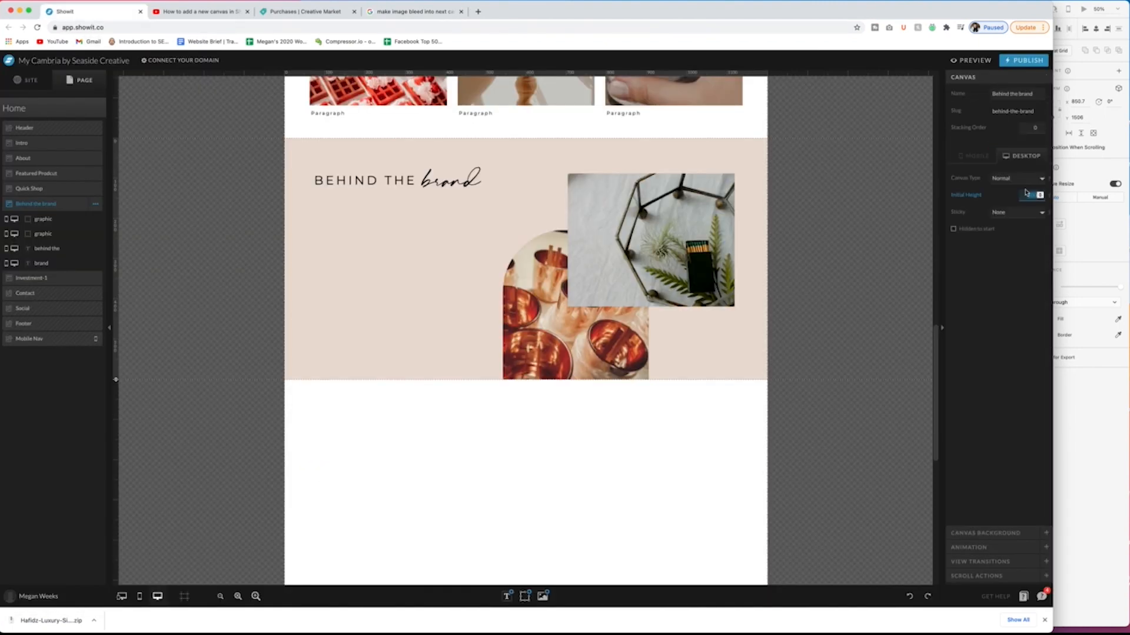
Step: Set the initial height of the Behind the brand canvas to 1500
type("2000")
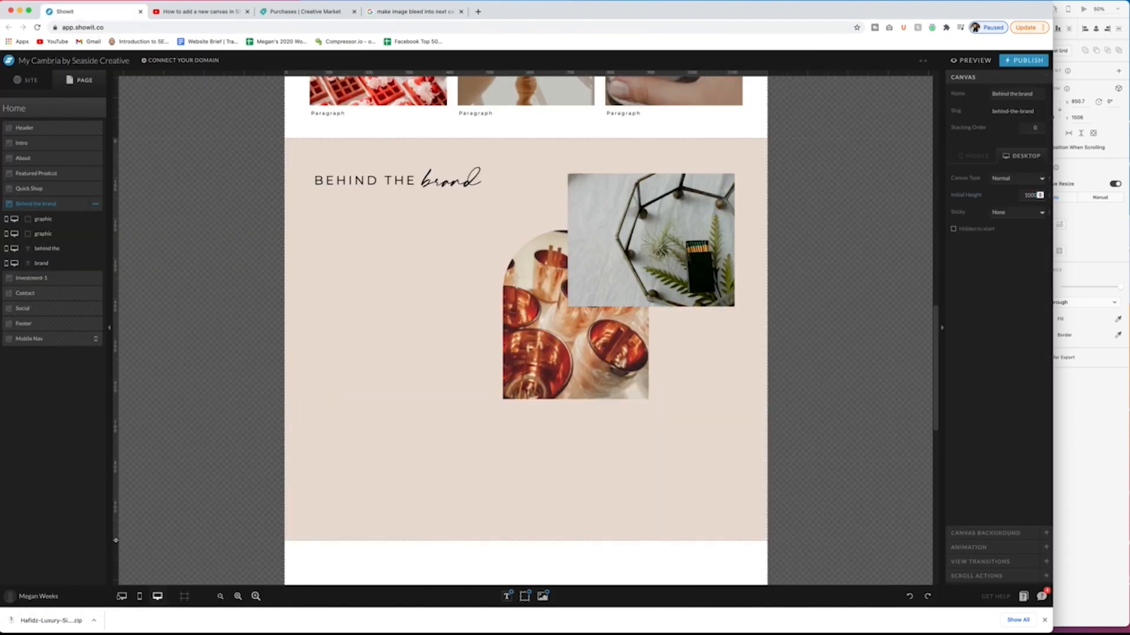
scroll(888, 255, "down", 1)
double_click(1029, 195)
type("1500")
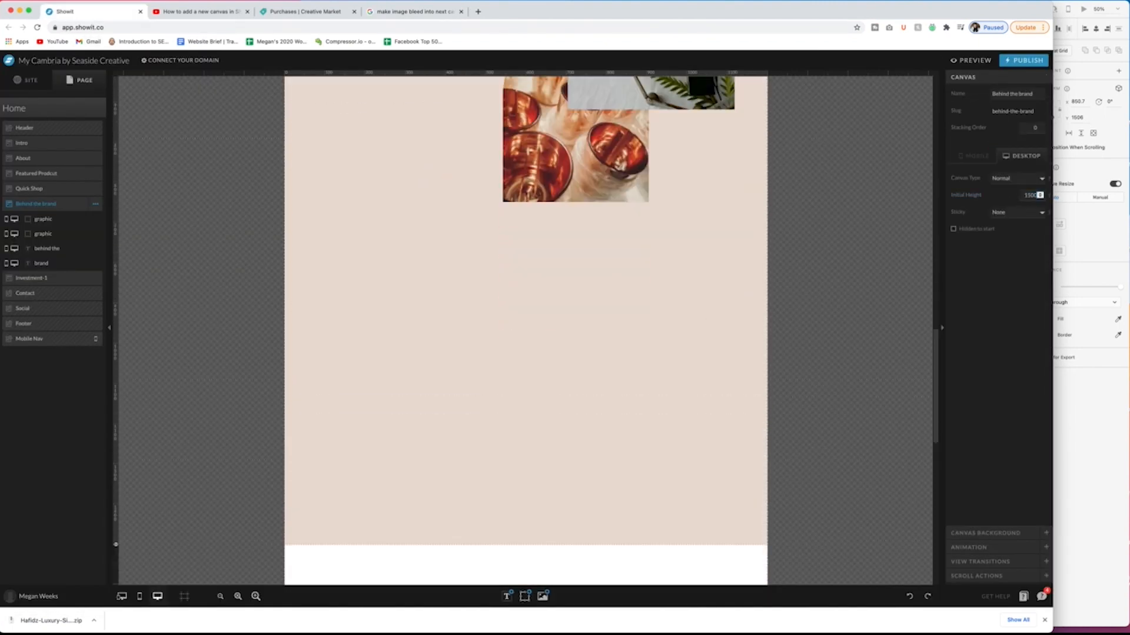
Step: Add a rectangle about 1206 px wide and 792 px high across the lower part of the Behind the brand canvas
scroll(765, 353, "down", 1)
mouse_move(525, 597)
left_click(525, 533)
scroll(554, 255, "up", 1)
left_click_drag(555, 255, 410, 433)
left_click_drag(478, 400, 770, 400)
left_click_drag(527, 279, 529, 205)
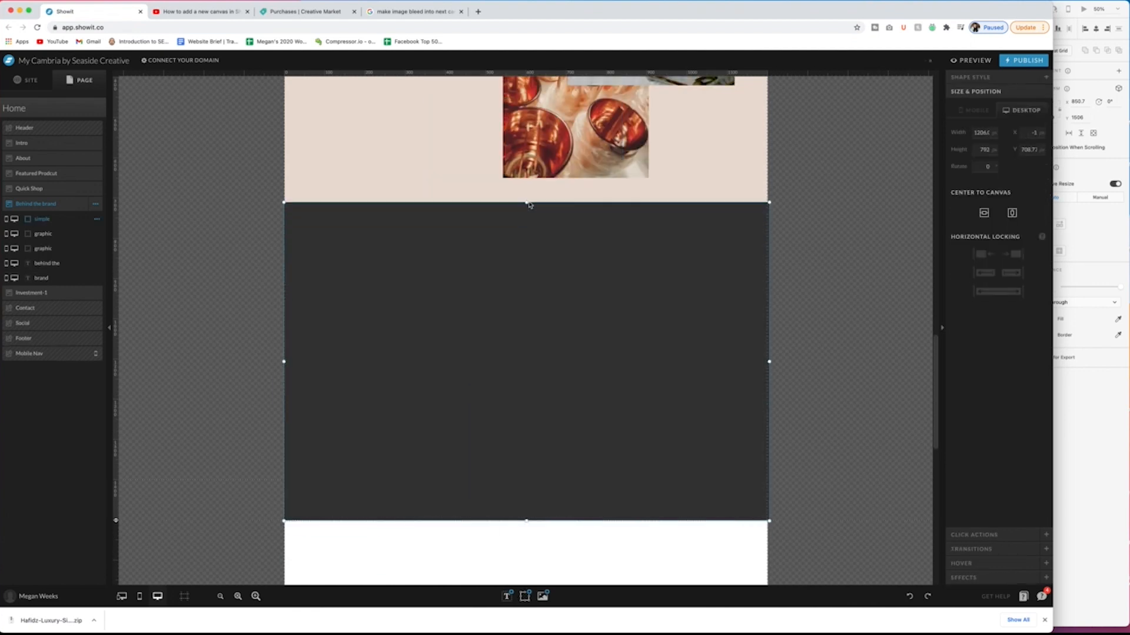
Step: Make the rectangle white, move it up to overlap the arched image's bottom, and stack it behind the images and text
left_click(1005, 118)
scroll(754, 287, "up", 1)
left_click(754, 273)
left_click_drag(666, 370, 668, 305)
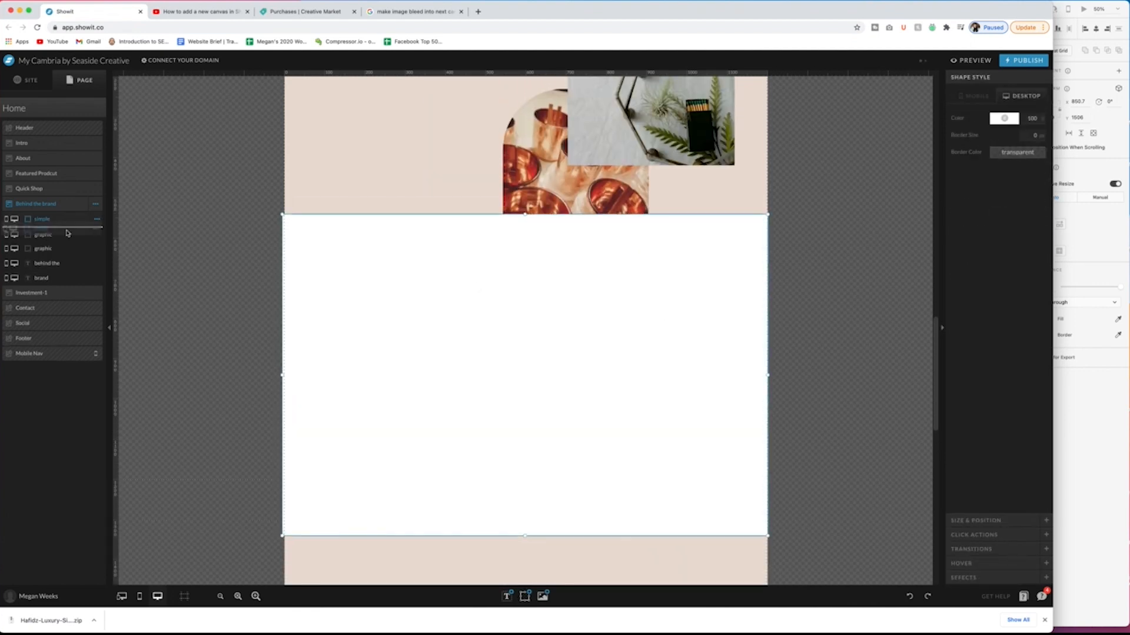
left_click(804, 287)
Step: Add a paragraph text box to the Behind the brand canvas
scroll(804, 288, "up", 2)
mouse_move(506, 597)
left_click(507, 578)
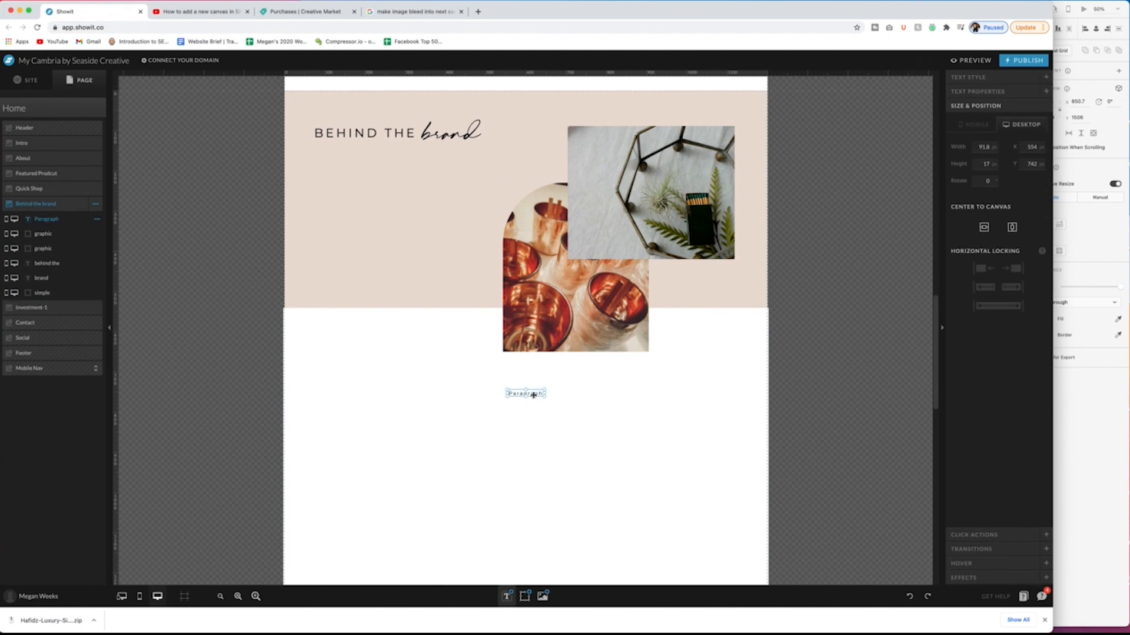
Step: Search the web for lorem ipsum, open the Lorem Ipsum facts page, and copy the standard passage
left_click(414, 12)
left_click(353, 28)
type("lorem ipsum")
key("Return")
left_click(144, 146)
scroll(420, 373, "down", 6)
double_click(420, 373)
triple_click(420, 373)
key("super+c")
Step: Back in Showit, add a paragraph under the BEHIND THE brand heading with the lorem ipsum passage, aligned left
left_click(88, 11)
left_click(374, 140)
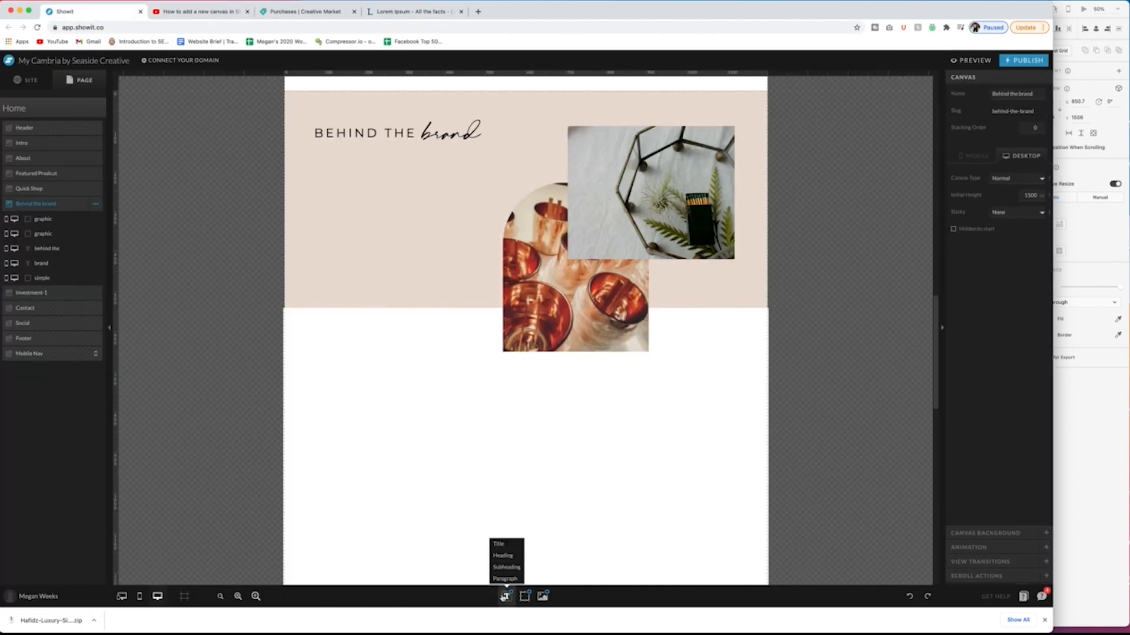
left_click(505, 578)
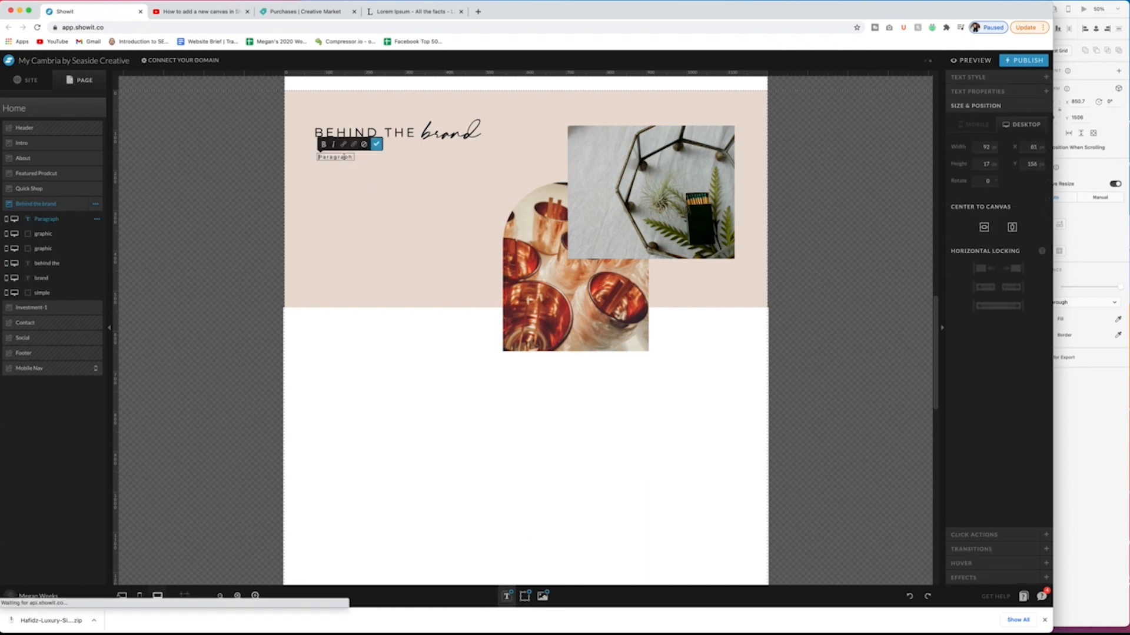
left_click(969, 77)
left_click(1000, 237)
Step: Align the left edges of the BEHIND THE heading and the lorem ipsum paragraph
left_click(340, 134, "shift")
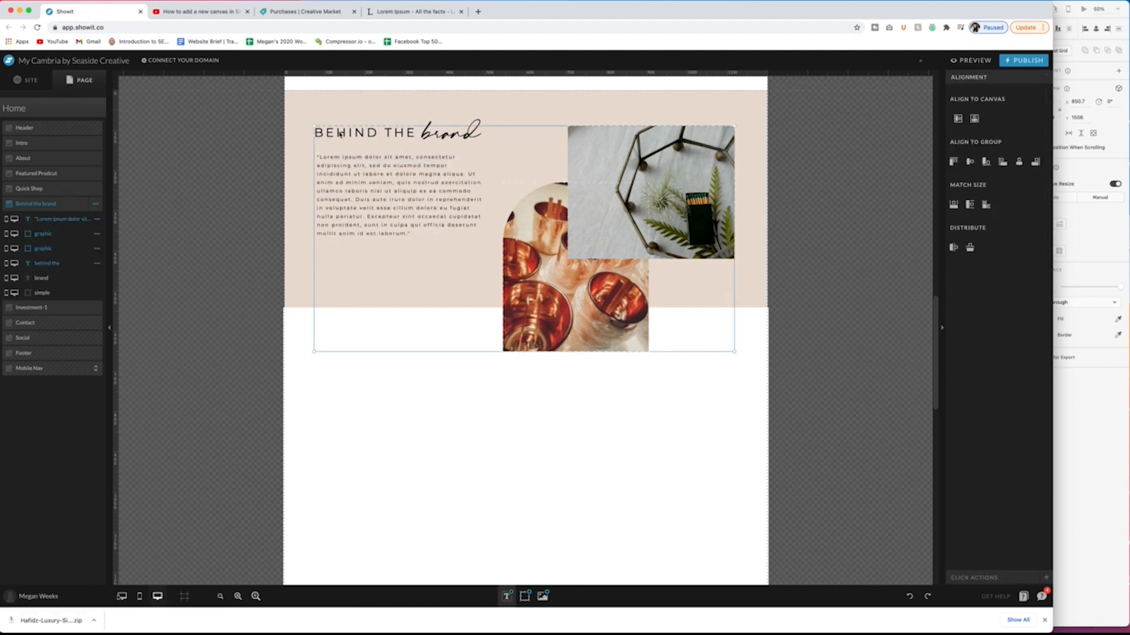
left_click(971, 162)
key("super+z")
left_click(369, 134)
left_click(356, 224, "shift")
left_click(1003, 161)
left_click(507, 171)
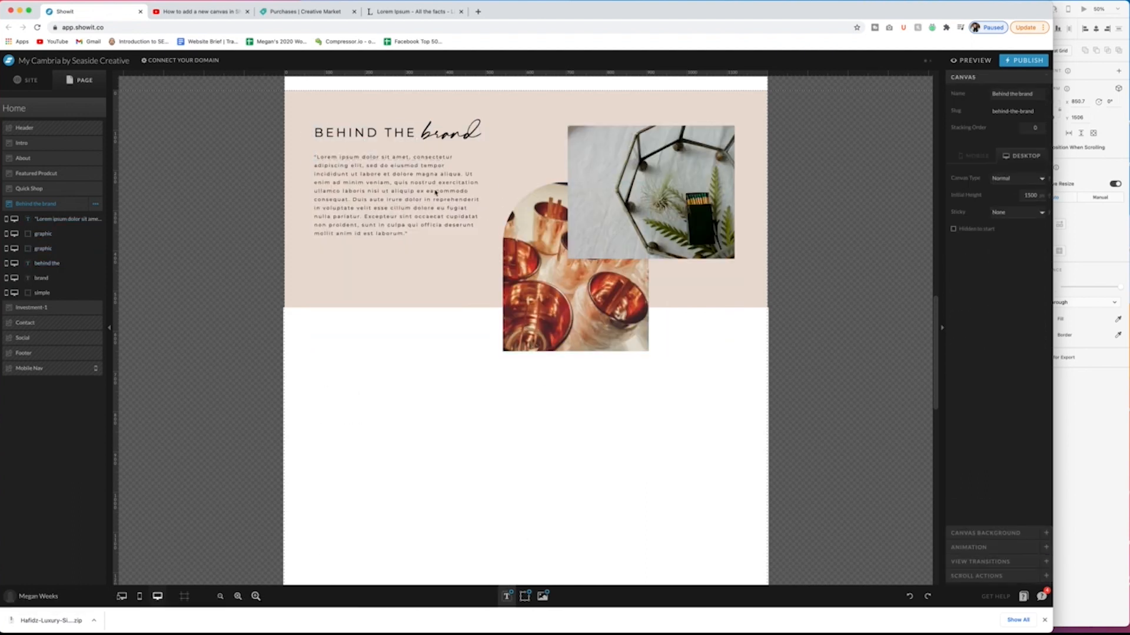
Step: Delete the lorem ipsum paragraph from the Behind the brand canvas
scroll(398, 243, "up", 1)
scroll(398, 243, "down", 1)
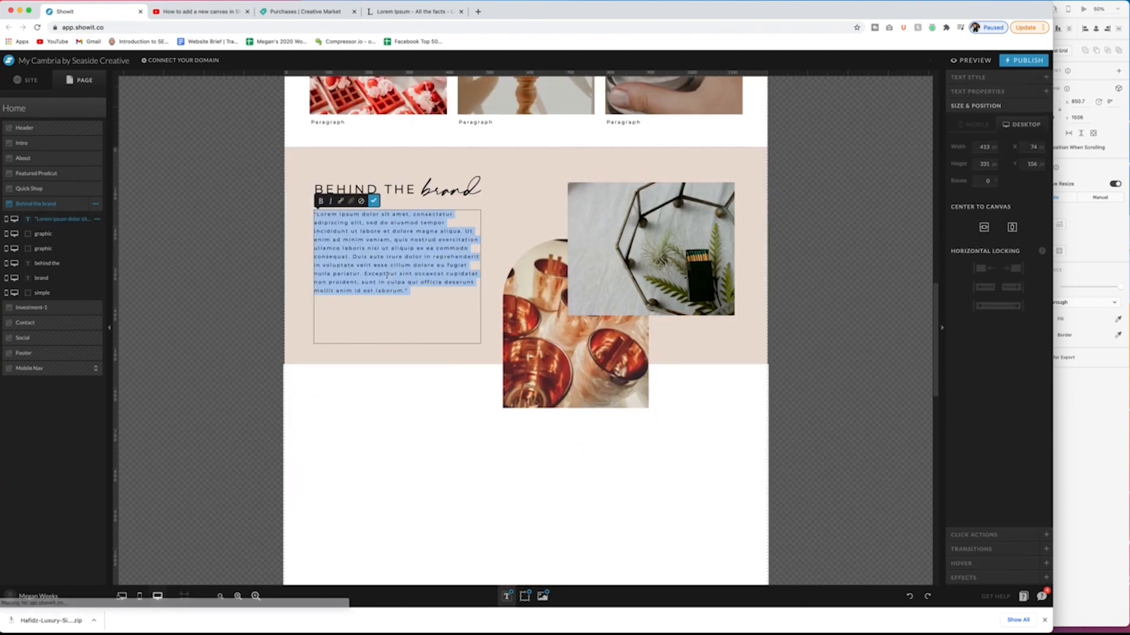
key("Delete")
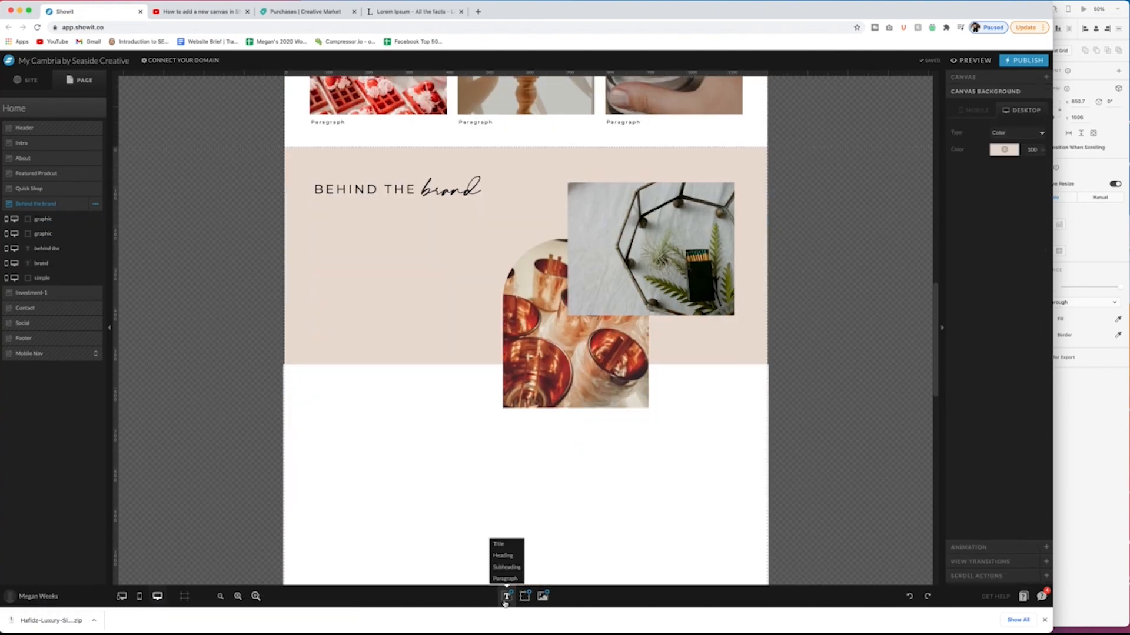
Step: Look up how to add a text box in Showit and read the Help Center's Text Box article
left_click(478, 12)
type("add a text box in showit")
key("Return")
left_click(123, 212)
scroll(423, 283, "down", 3)
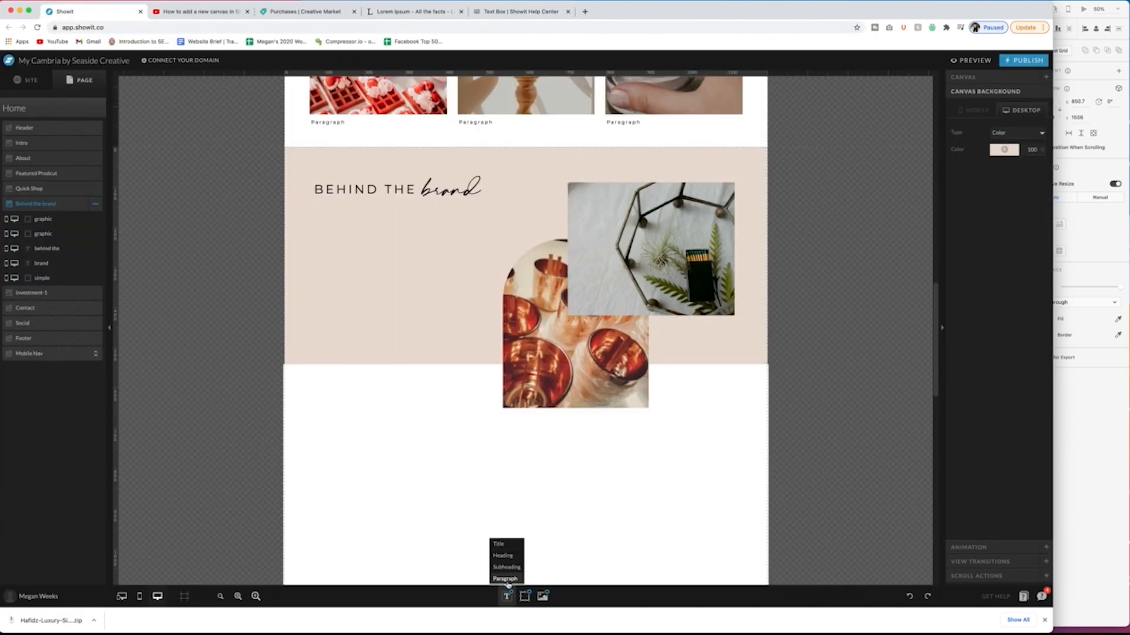
Step: Add a left-aligned paragraph box about 422 by 244 px under the BEHIND THE brand heading and fill it with lorem ipsum
left_click(505, 574)
left_click_drag(462, 253, 485, 254)
left_click(968, 77)
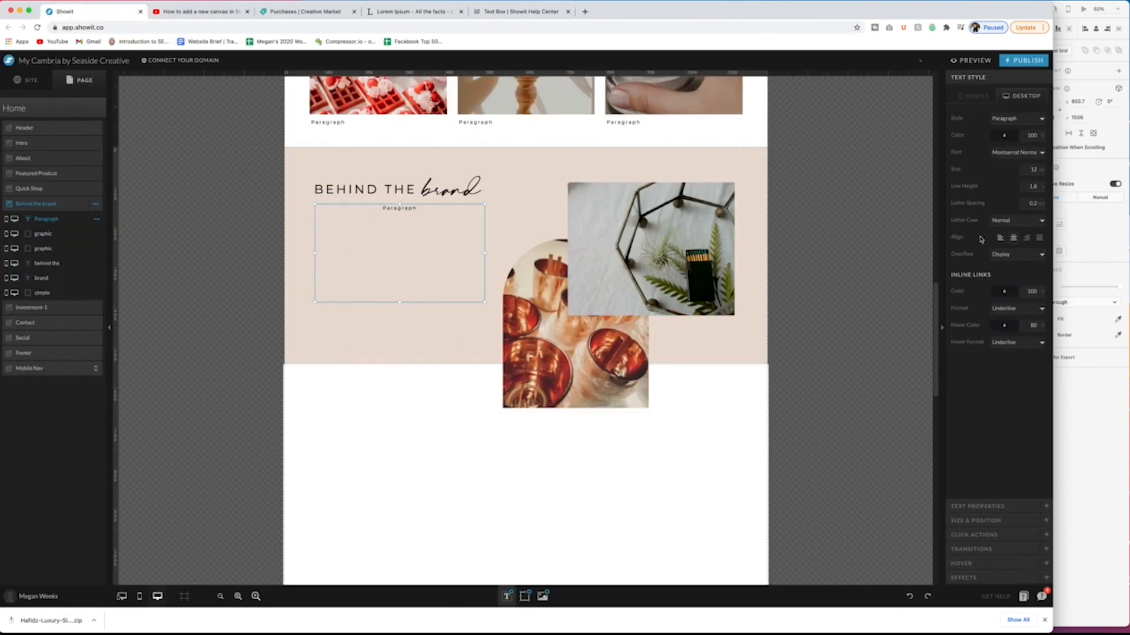
left_click(999, 238)
double_click(376, 292)
key("super+v")
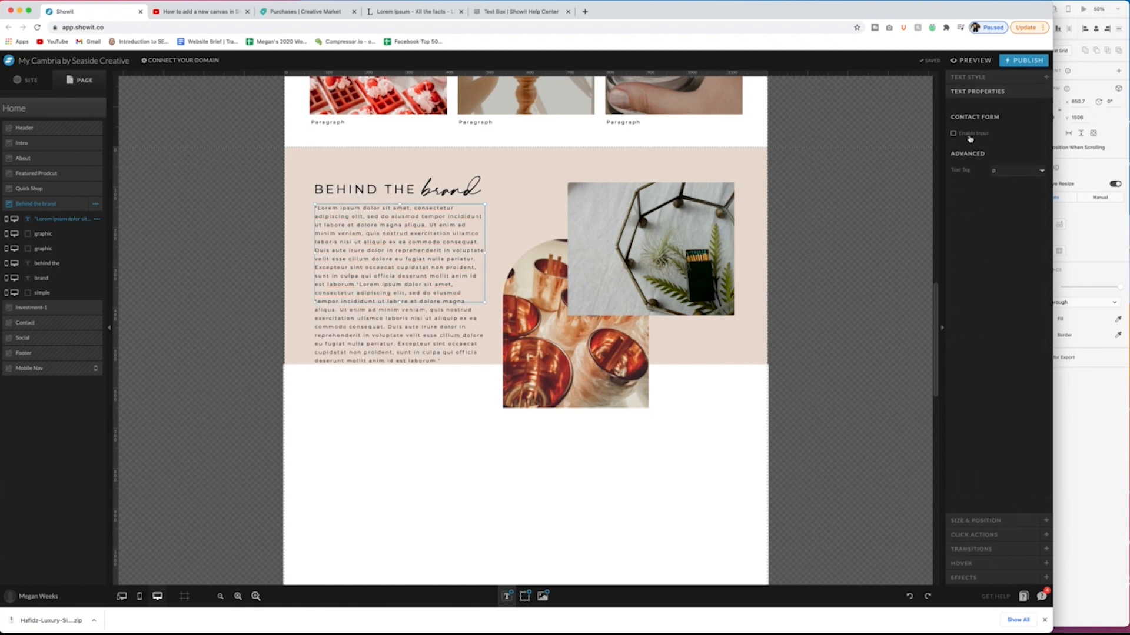
Step: Trim the lorem ipsum text under the BEHIND THE brand heading so it ends at "quis nostrud"
left_click(1001, 521)
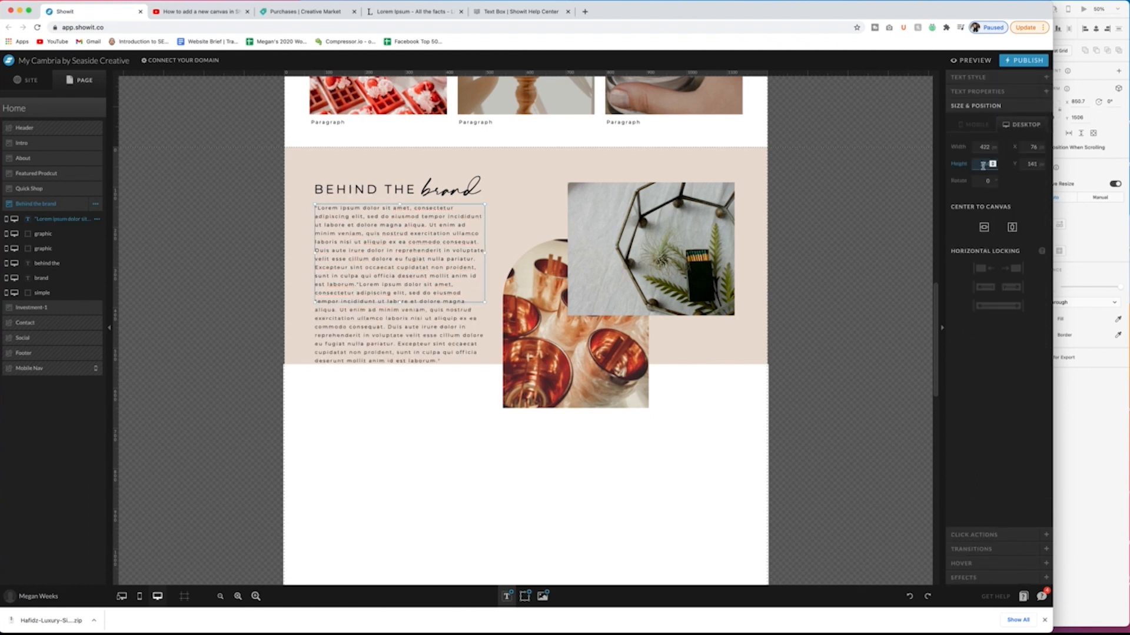
double_click(393, 293)
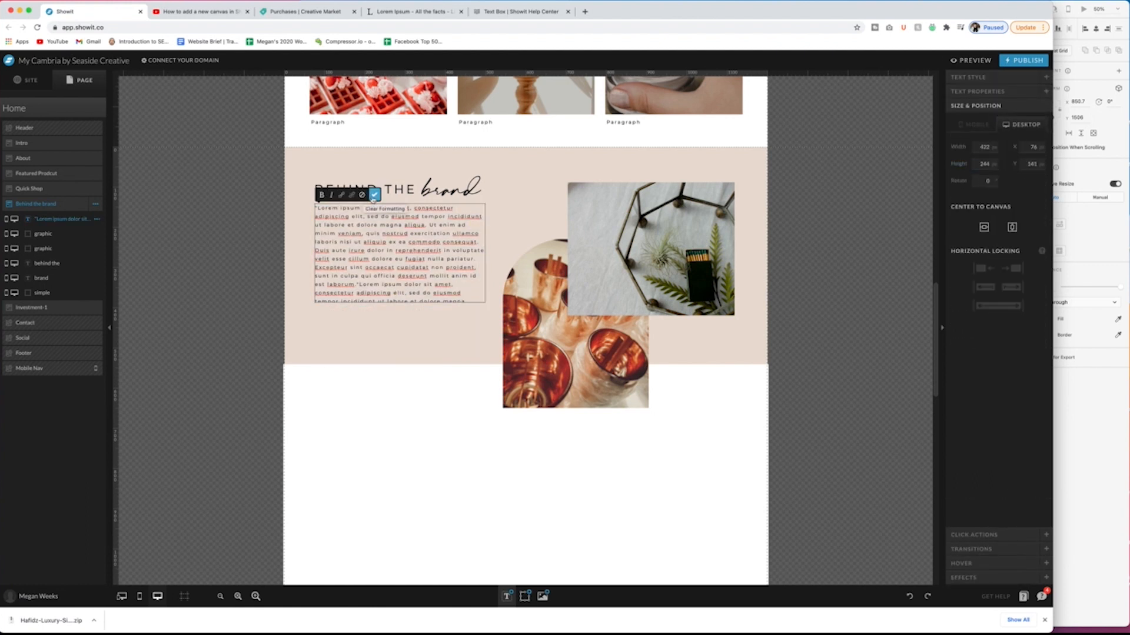
key("BackSpace")
left_click_drag(439, 361, 313, 320)
key("super+z")
left_click_drag(399, 394, 396, 318)
Step: Move the BEHIND THE brand heading and its paragraph together slightly lower beside the images
left_click(786, 328)
scroll(786, 328, "down", 2)
left_click_drag(302, 128, 451, 268)
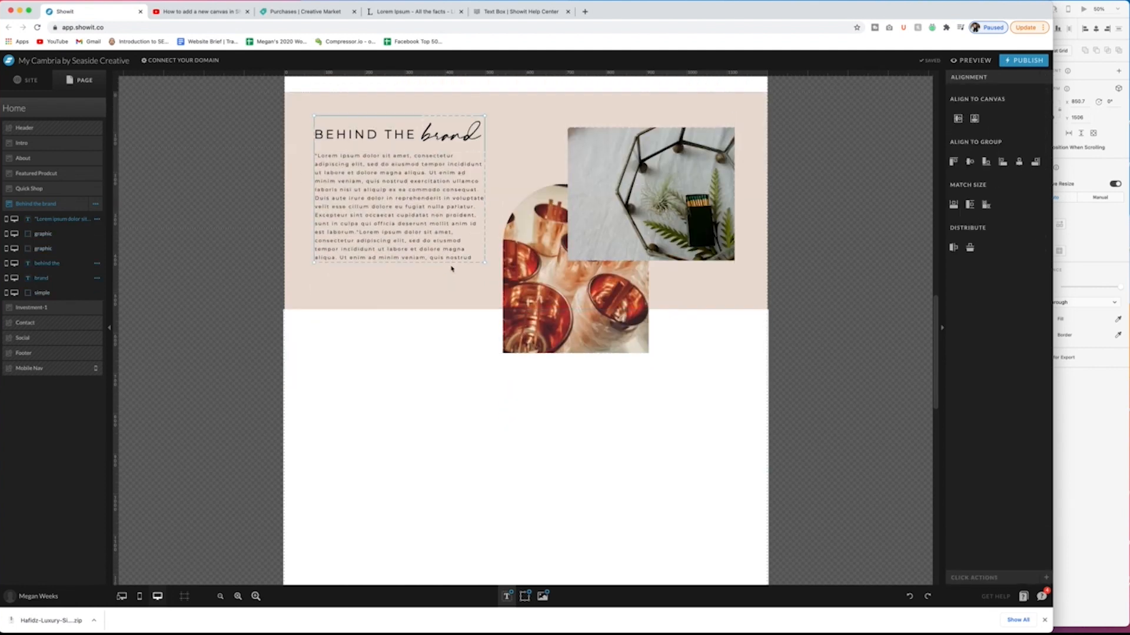
left_click(956, 120)
left_click_drag(300, 122, 449, 259)
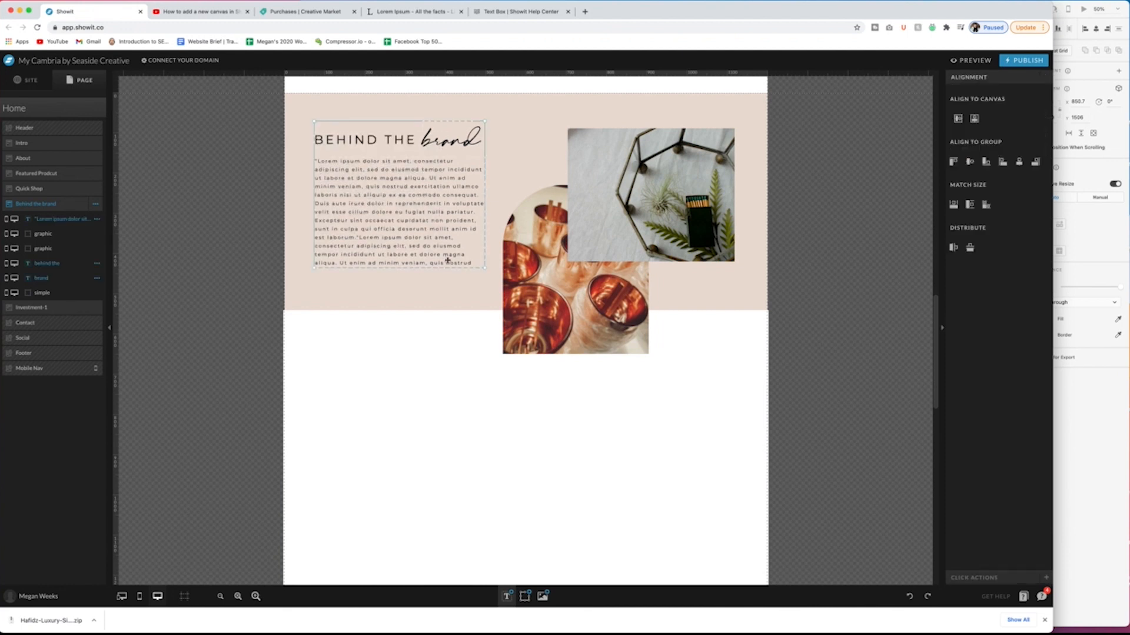
left_click(834, 214)
Step: Preview the home page on desktop and check it from the header down to the behind the brand section
scroll(835, 214, "up", 2)
scroll(562, 393, "down", 6)
left_click(561, 394)
left_click(971, 60)
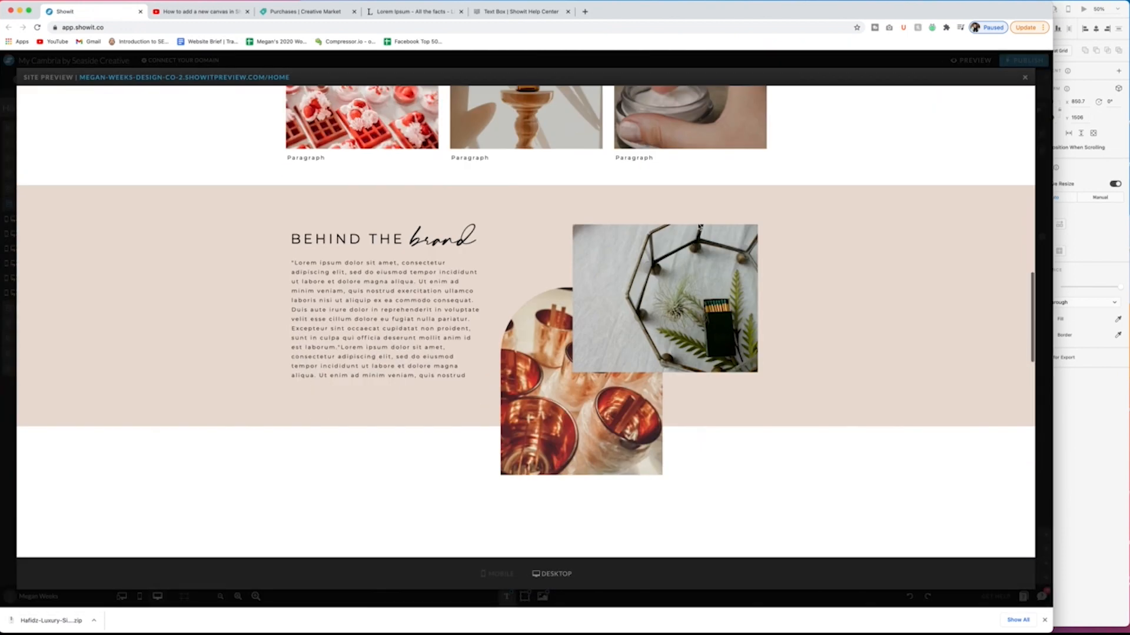
left_click(1024, 77)
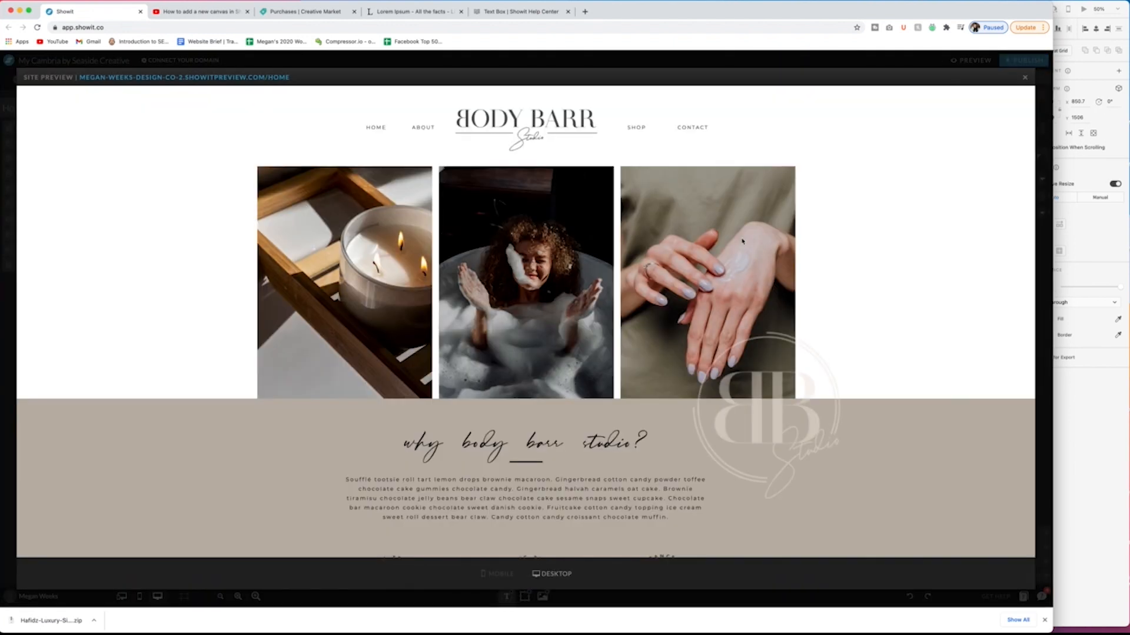
scroll(742, 240, "down", 20)
left_click(1024, 77)
Step: Add the heading "Kind remarks from our shoppers" in the white area below the images and centre it horizontally on the canvas
scroll(589, 353, "down", 2)
left_click(507, 596)
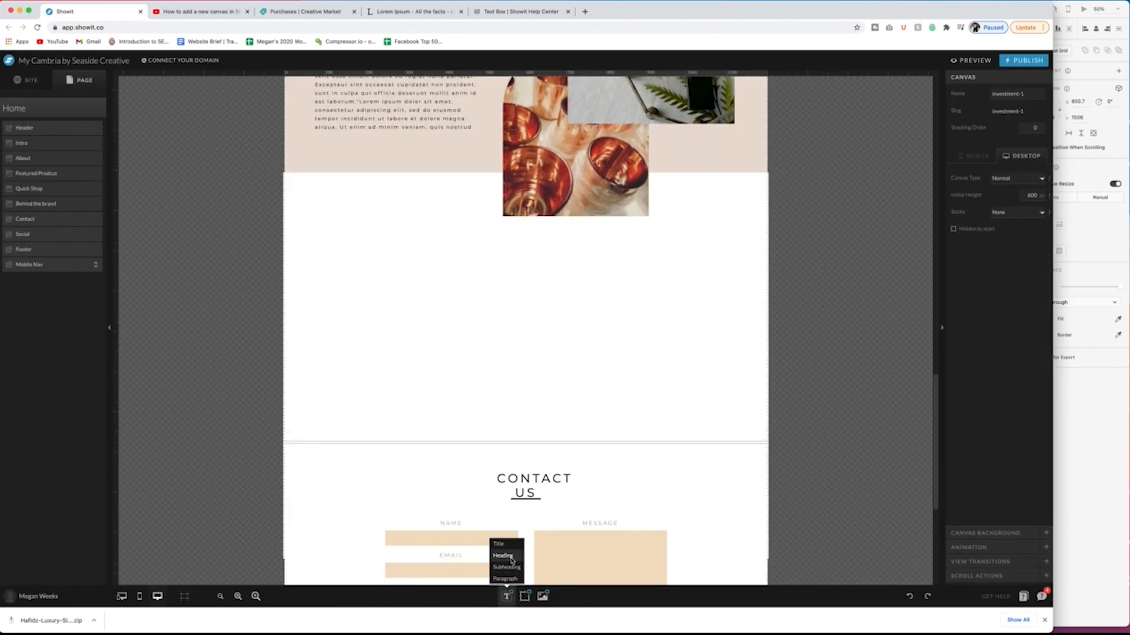
left_click(504, 555)
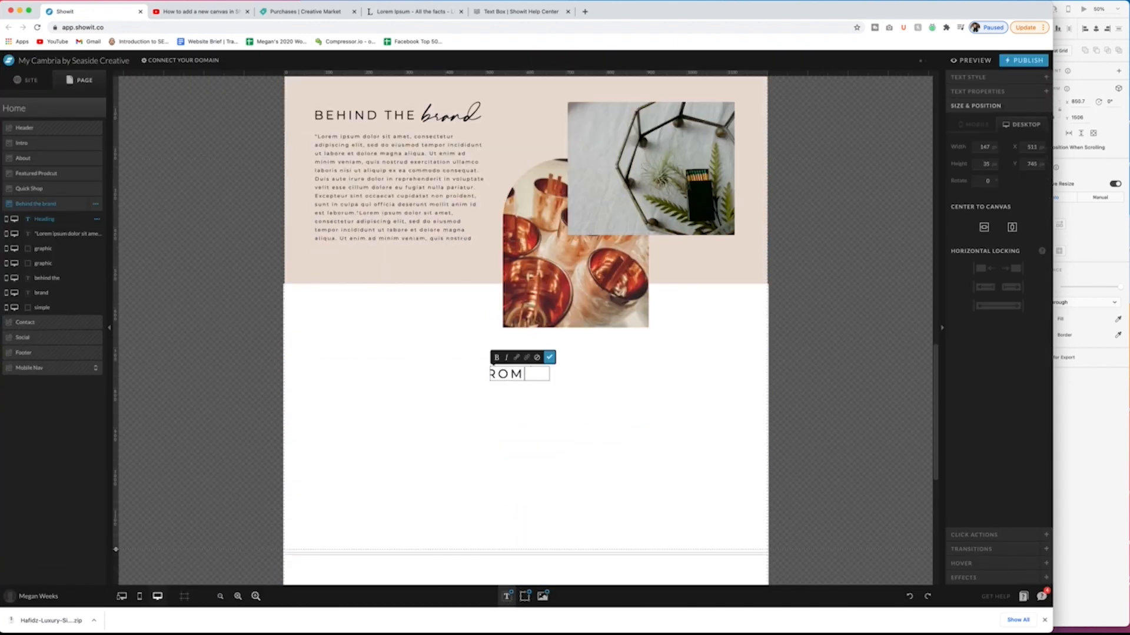
left_click(984, 227)
left_click(618, 447)
scroll(618, 447, "down", 2)
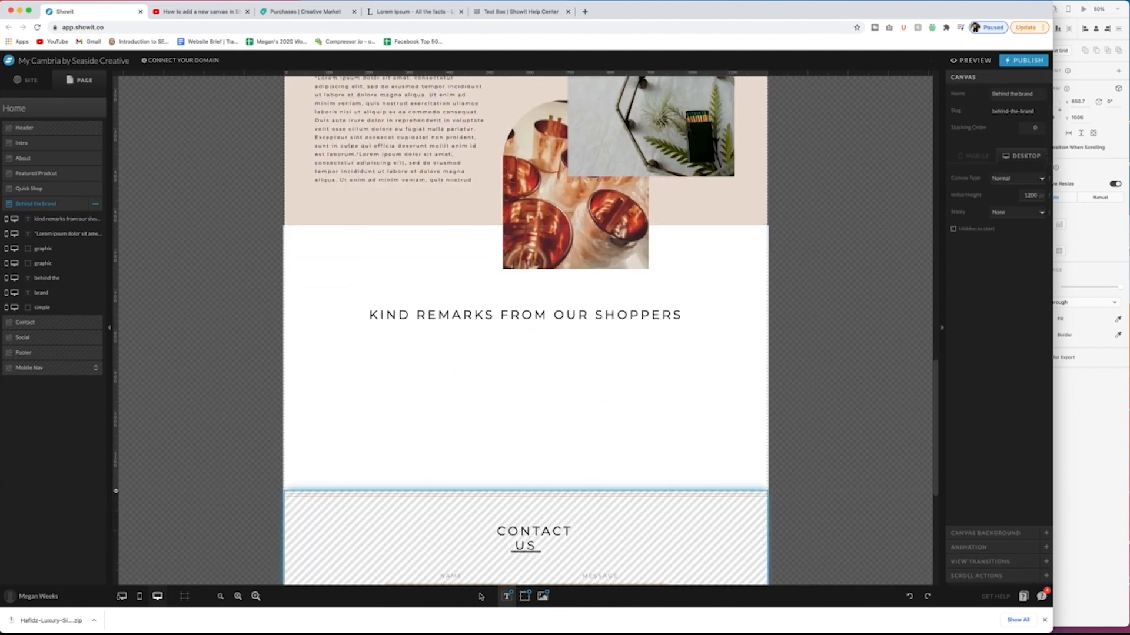
Step: Add a lorem ipsum paragraph about 739 px wide beneath the KIND REMARKS FROM OUR SHOPPERS heading, trimmed to end at "Duis aute irure"
left_click(507, 597)
left_click(506, 580)
left_click(558, 331)
left_click_drag(538, 342, 692, 343)
left_click_drag(499, 343, 390, 343)
left_click_drag(557, 384, 536, 384)
key("super+z")
left_click(469, 344)
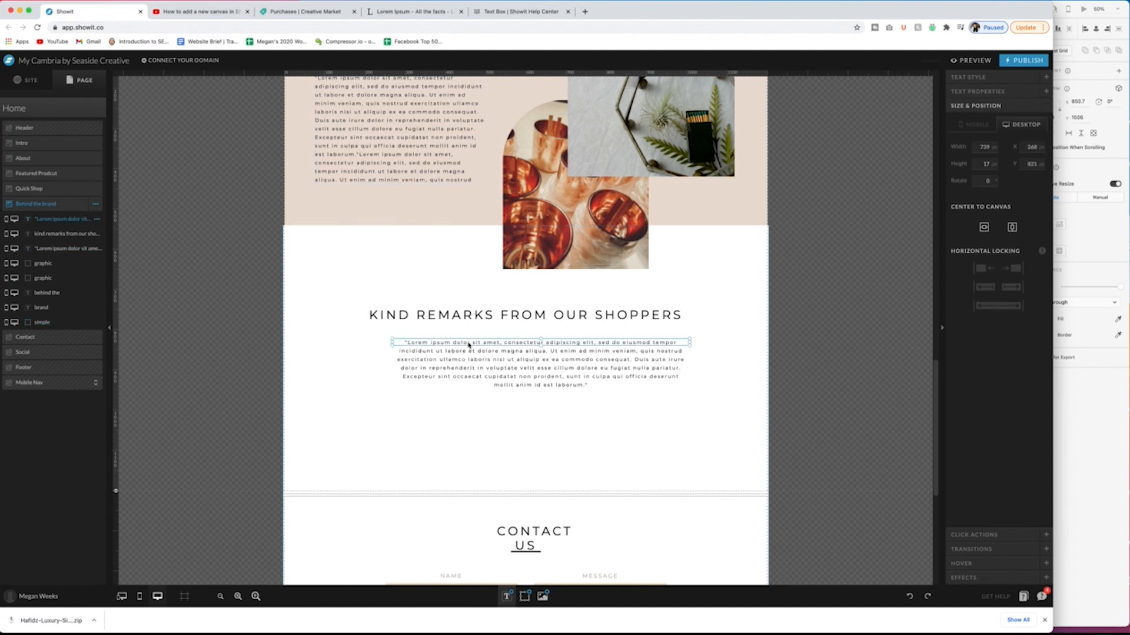
left_click(875, 298)
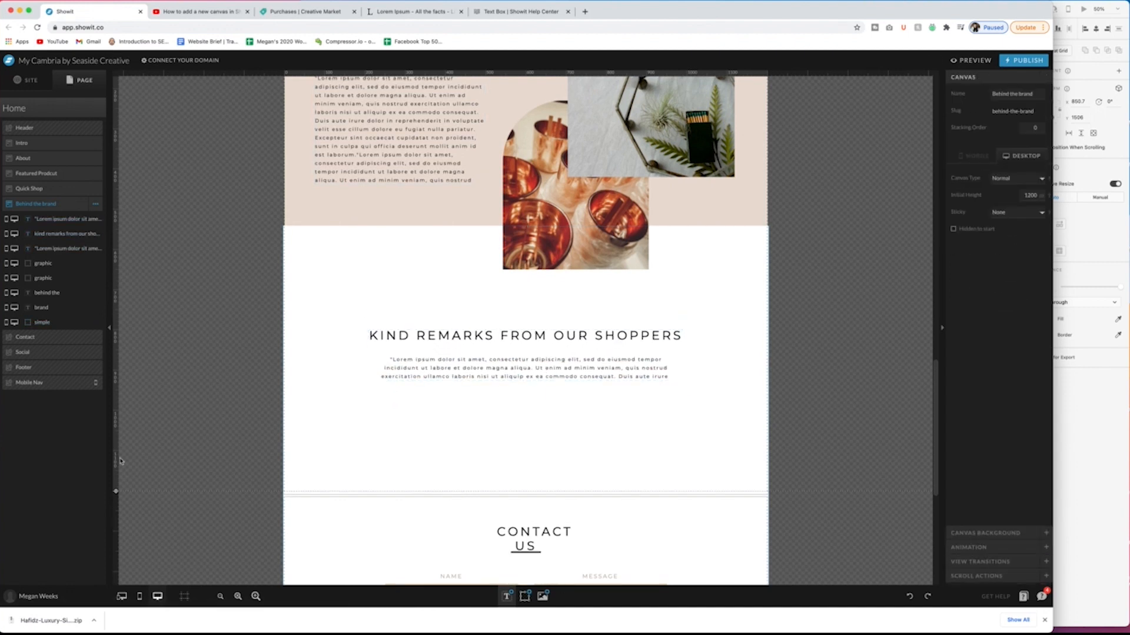
Step: Look through the page settings and the available element types for a way to add testimonials
left_click(101, 112)
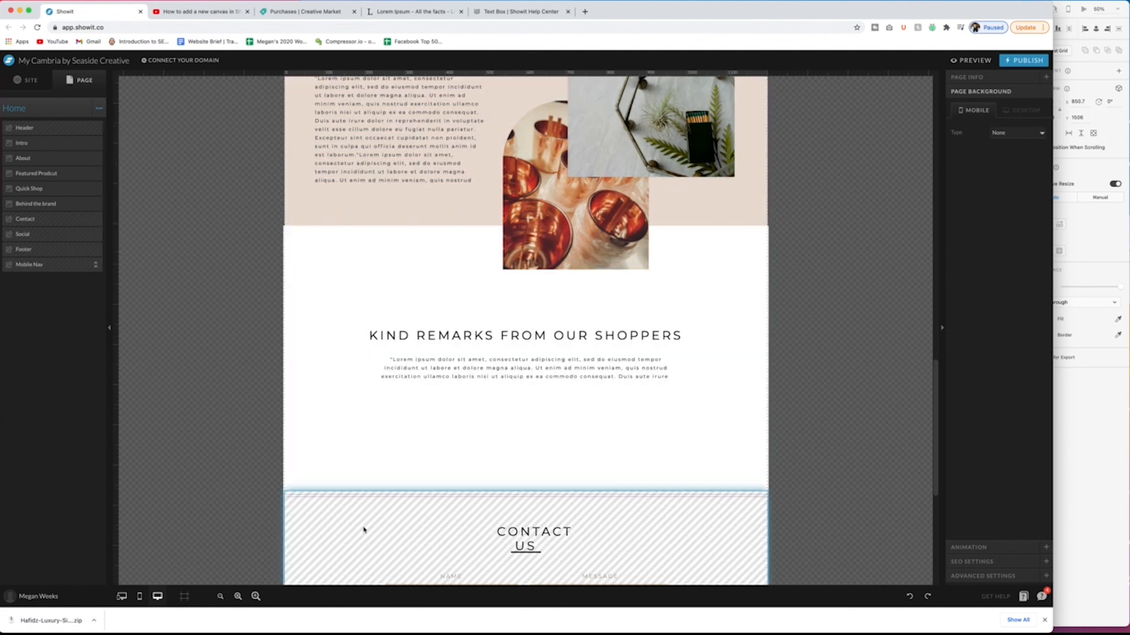
left_click(519, 392)
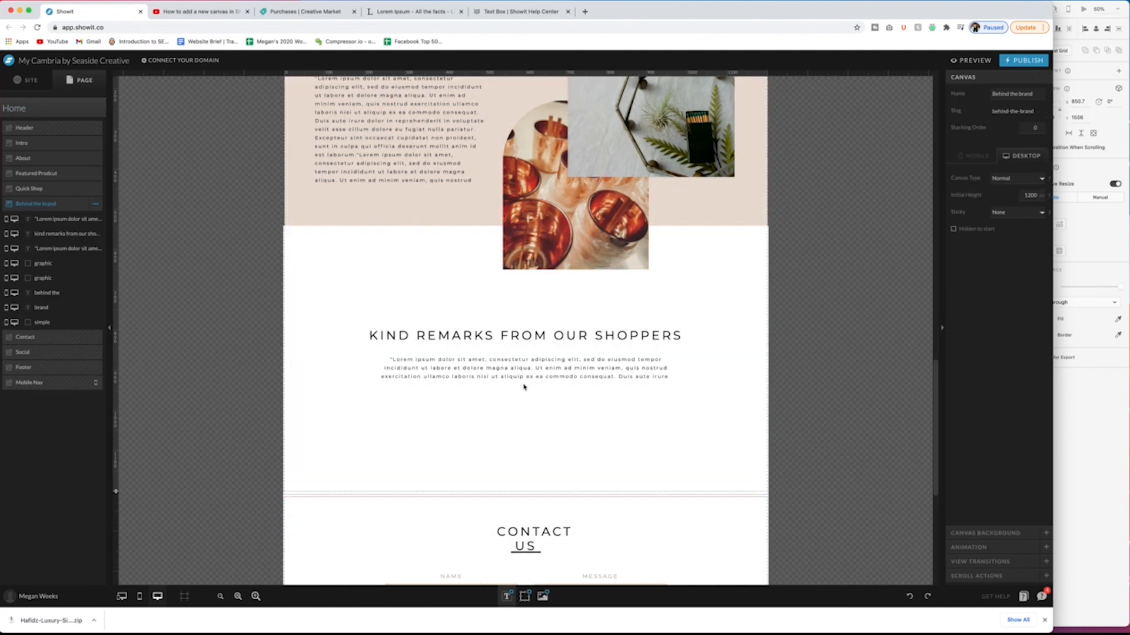
left_click(521, 569)
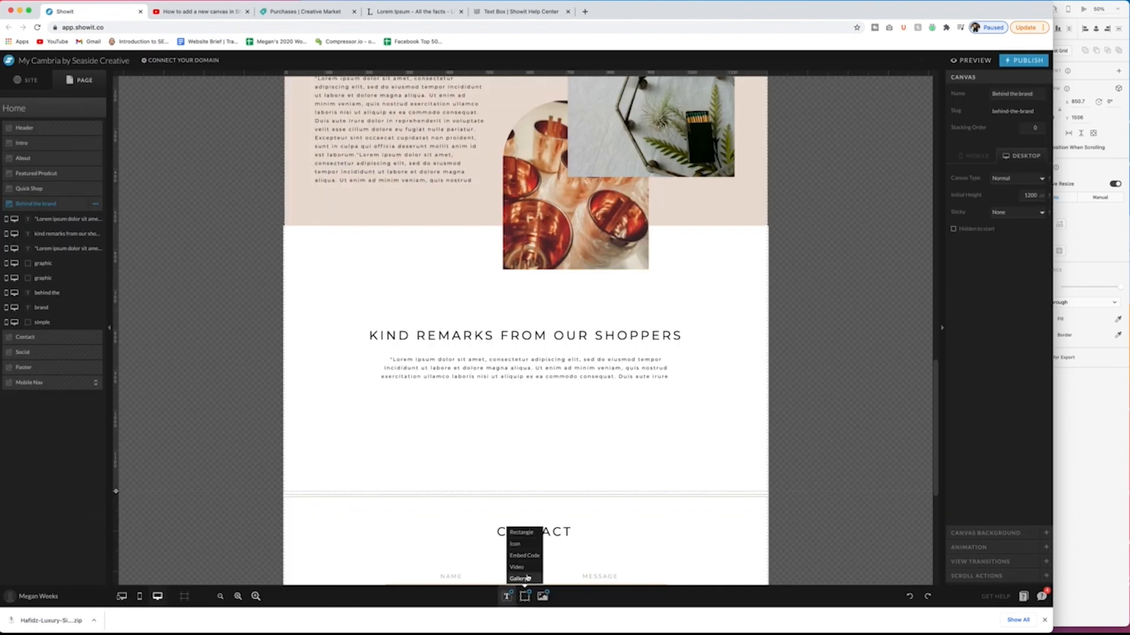
left_click(516, 546)
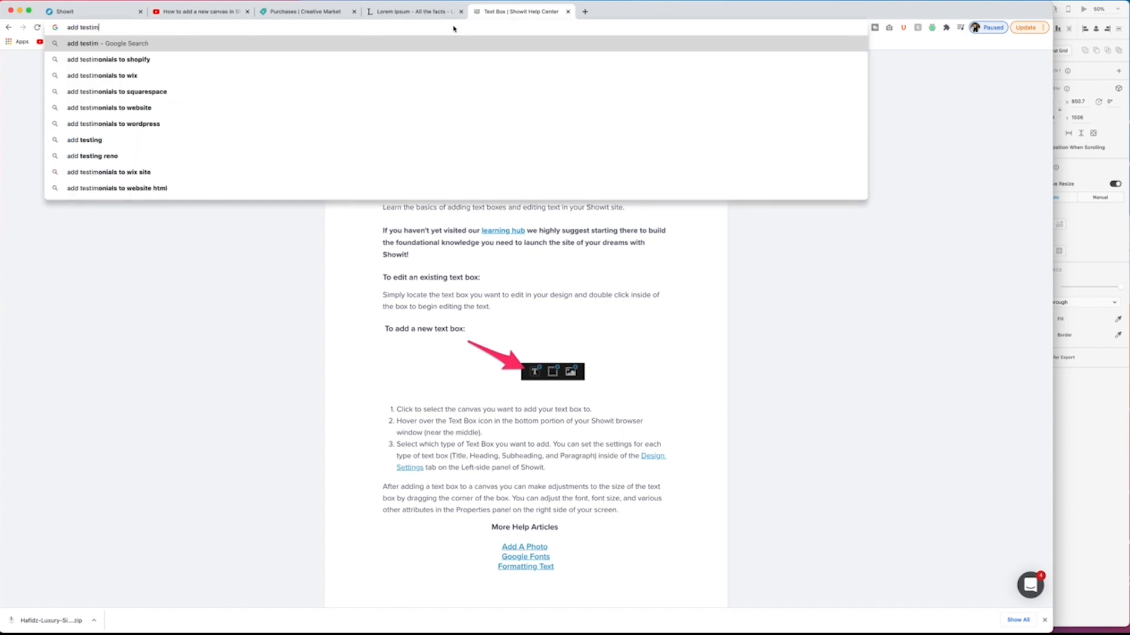
Step: Search the web for adding testimonials in Showit and skim the video tutorial on making a testimonial slider with canvas views
key("Return")
left_click(164, 144)
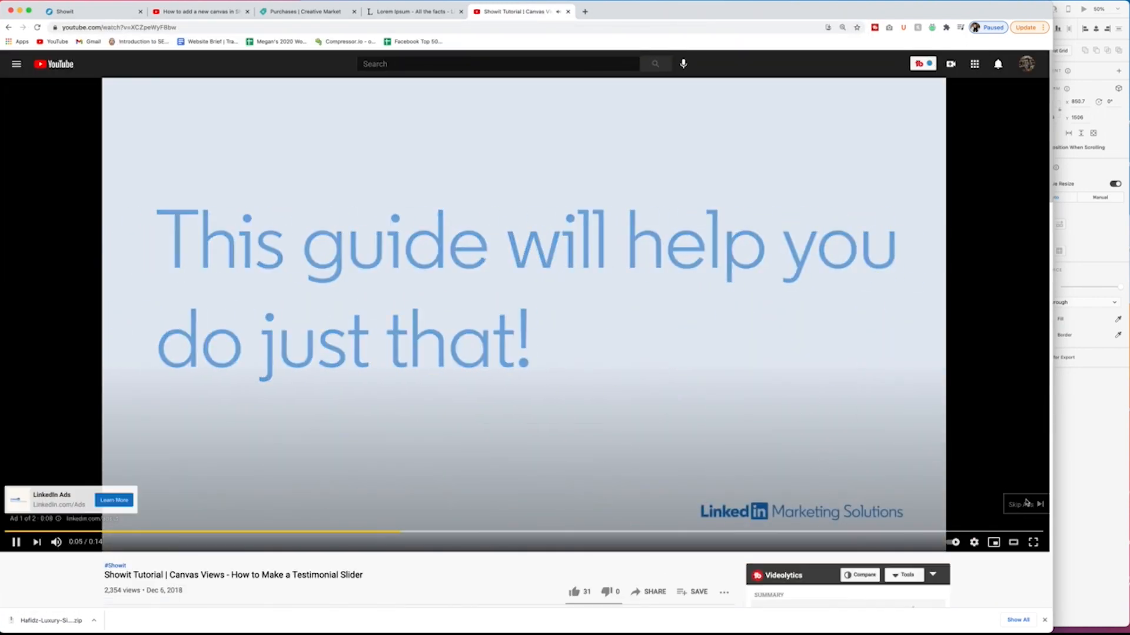
left_click(1025, 503)
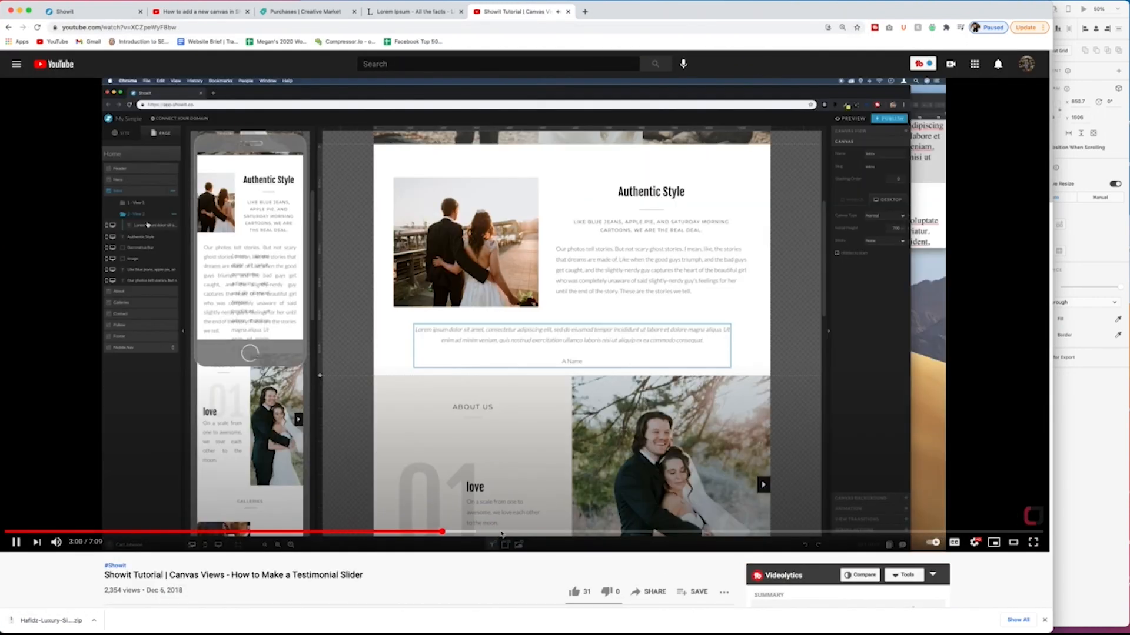
left_click(577, 532)
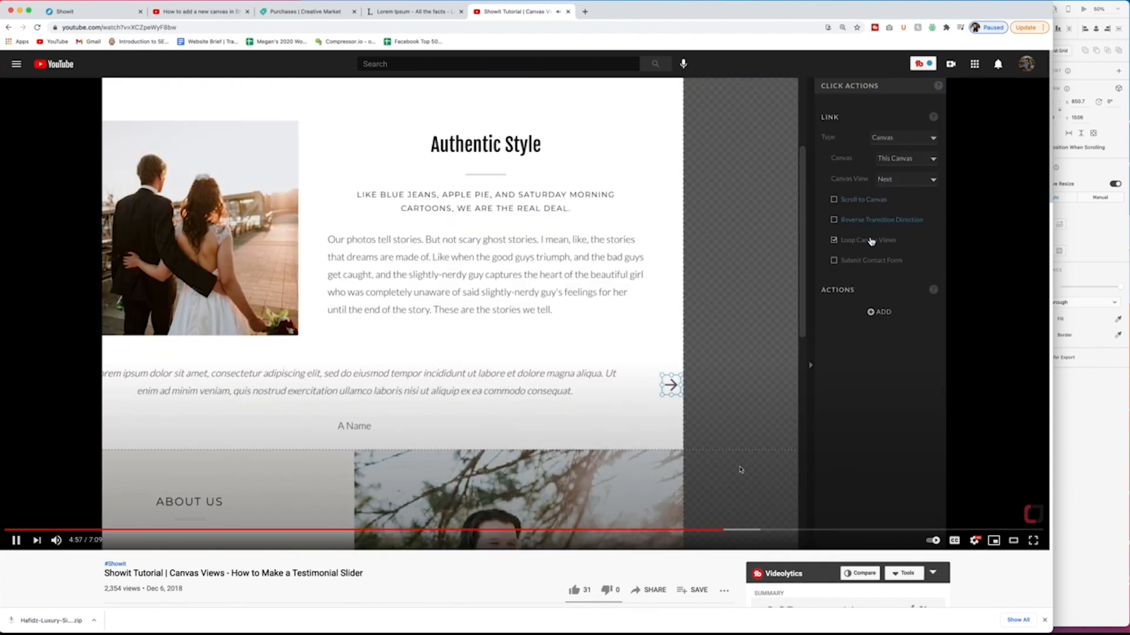
left_click(344, 532)
left_click(244, 532)
Step: Switch back to the Showit editor and add two canvas views to the Behind the brand canvas
left_click(92, 11)
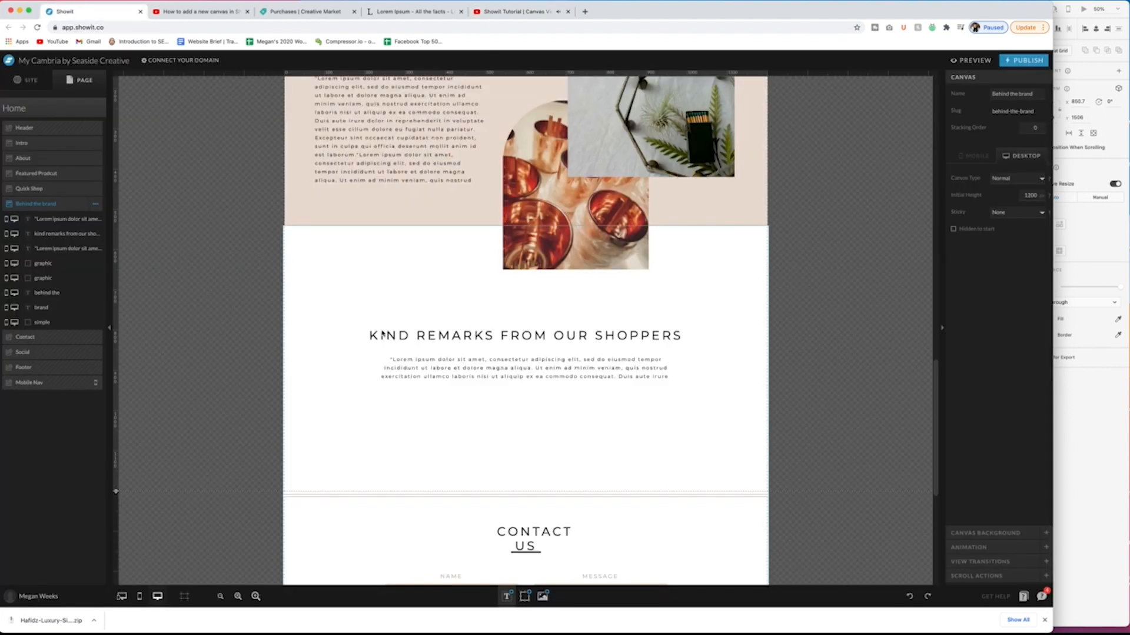
left_click(412, 364)
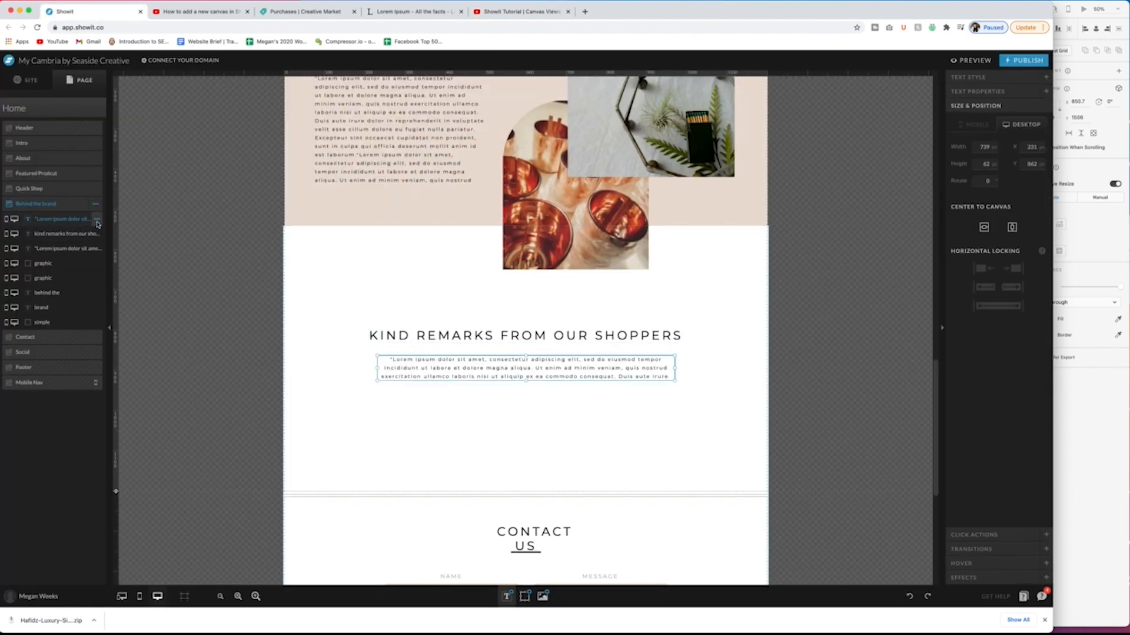
left_click(59, 265)
left_click(59, 339, "shift")
left_click(97, 290)
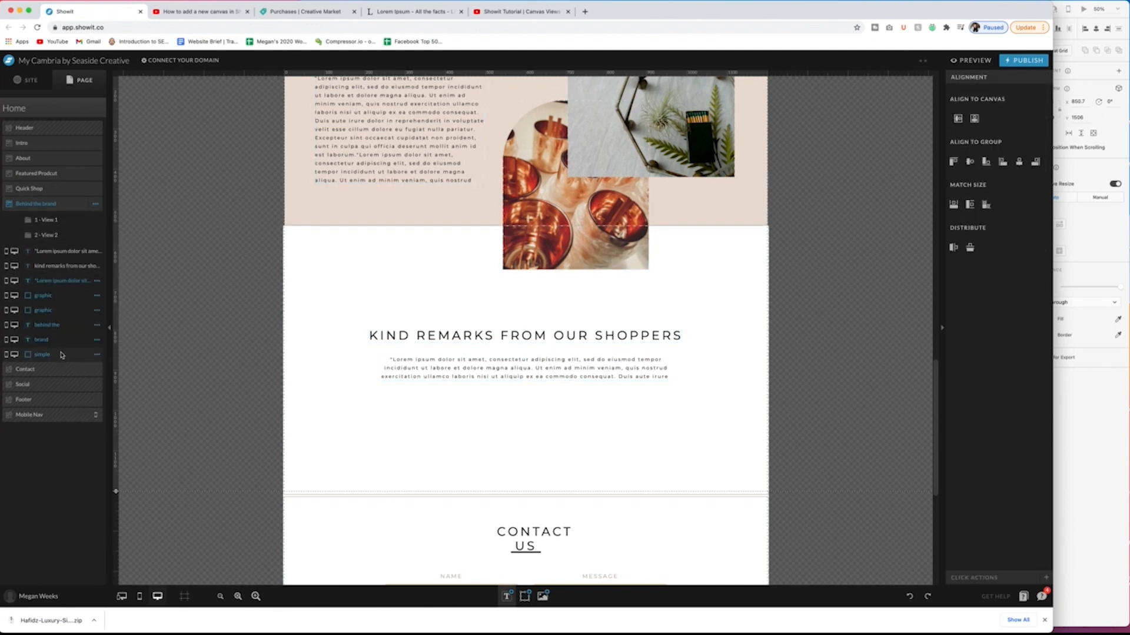
Step: Move the testimonial lorem ipsum paragraph into View 1 and duplicate it for View 2
left_click(72, 224)
left_click_drag(63, 232, 64, 236)
left_click(57, 251)
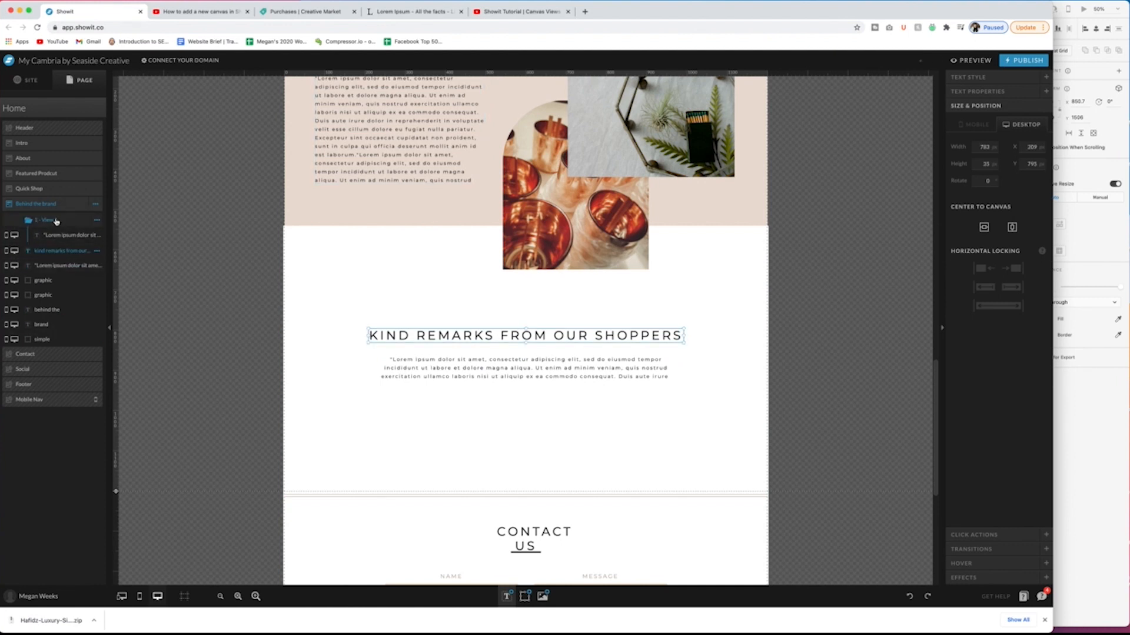
left_click(94, 244)
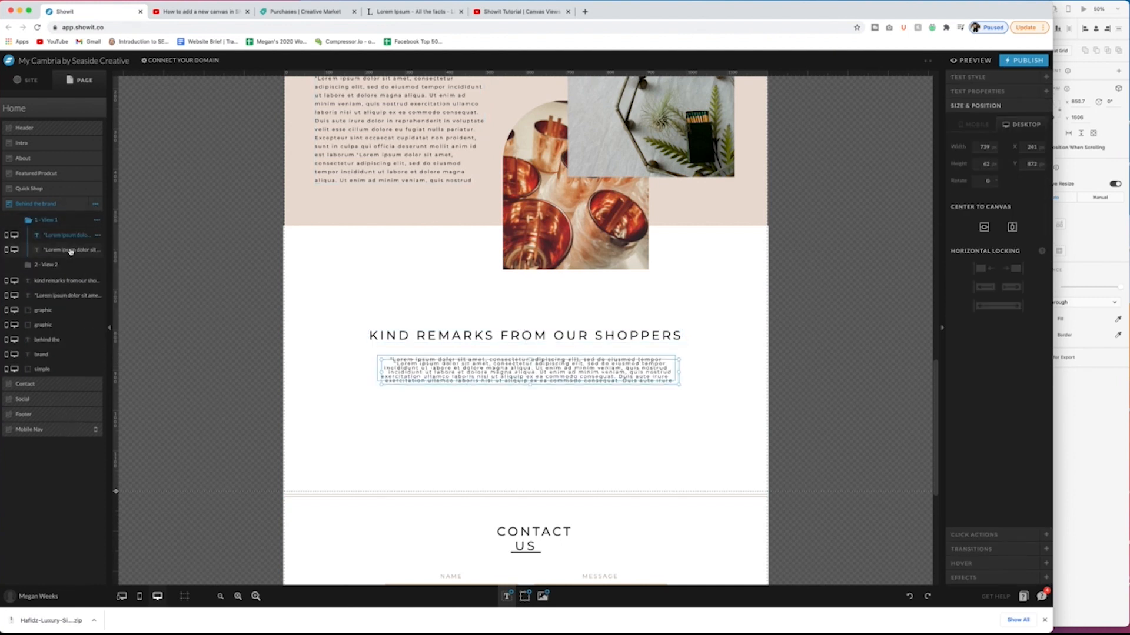
Step: Add a right-pointing triangle icon to View 2 beneath the testimonial paragraph and reduce its size
left_click(998, 550)
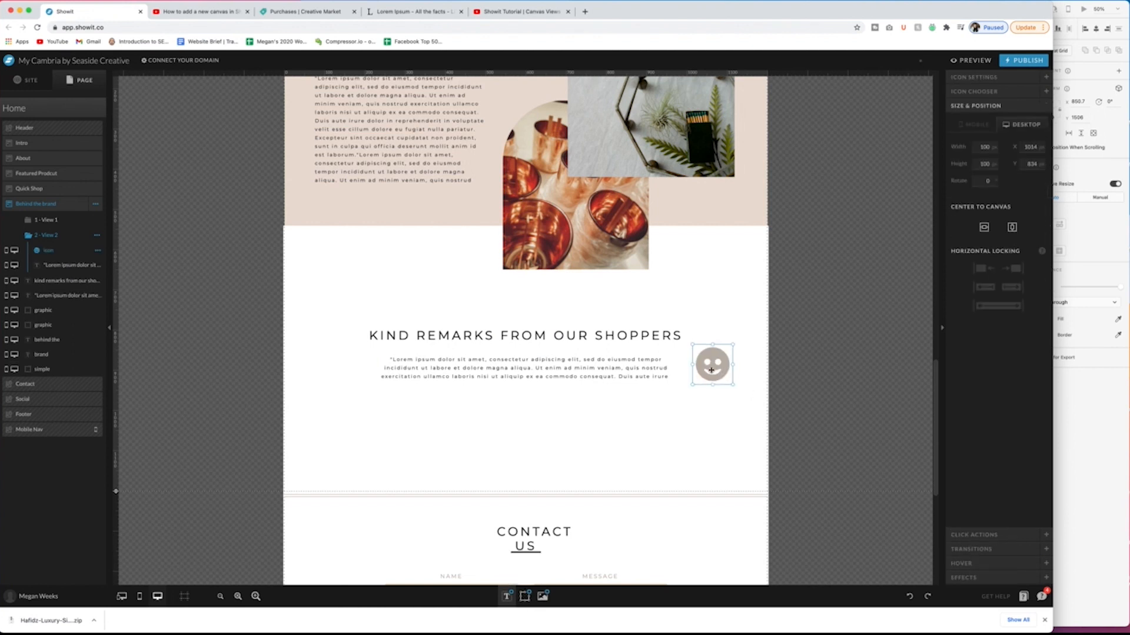
left_click(978, 81)
left_click(999, 509)
left_click(962, 153)
scroll(994, 330, "down", 6)
left_click(1006, 407)
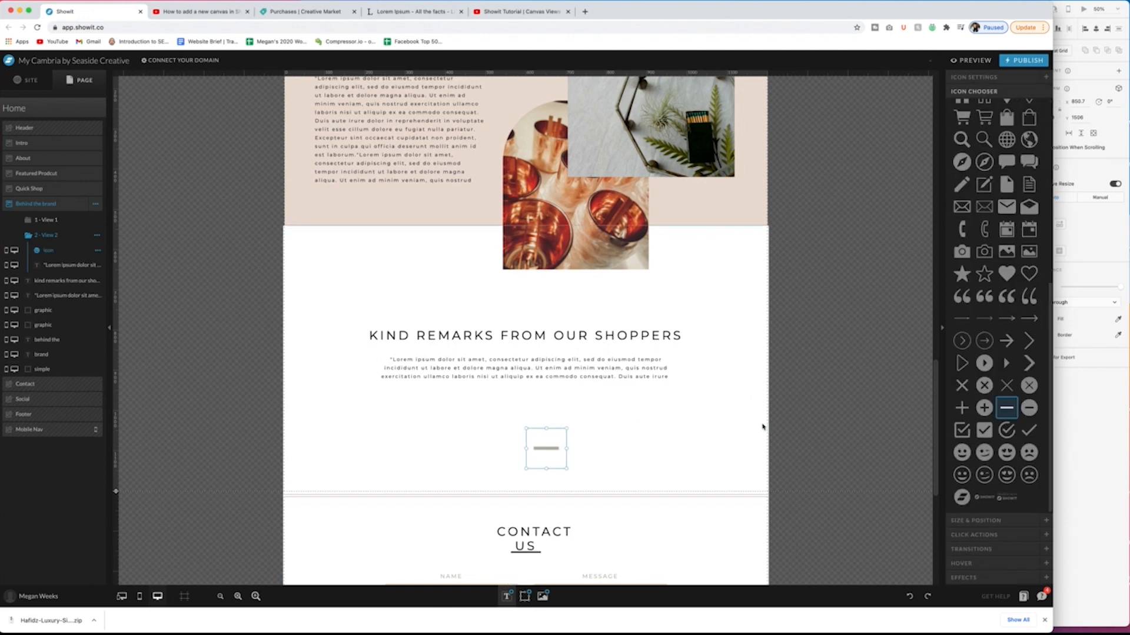
left_click_drag(567, 470, 490, 402)
scroll(553, 406, "down", 1)
Step: Duplicate the triangle icon, rotate the copy to point left and align the two arrows with each other below the paragraph
left_click(98, 251)
left_click(98, 266)
scroll(1021, 390, "down", 6)
left_click(990, 536)
left_click(977, 77)
left_click(963, 145)
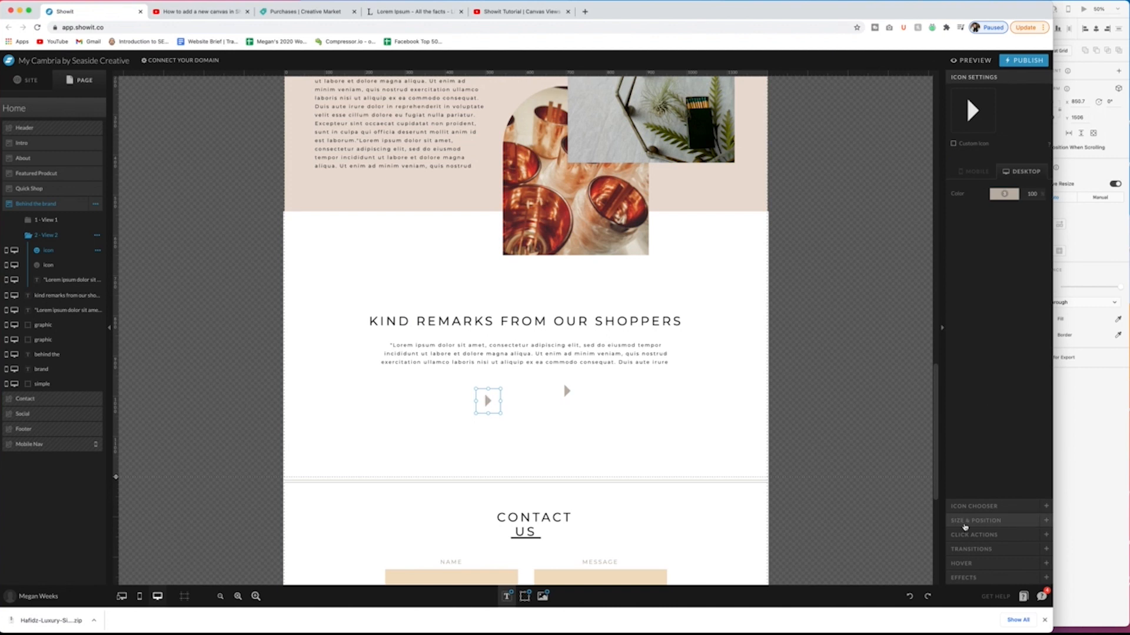
left_click(964, 522)
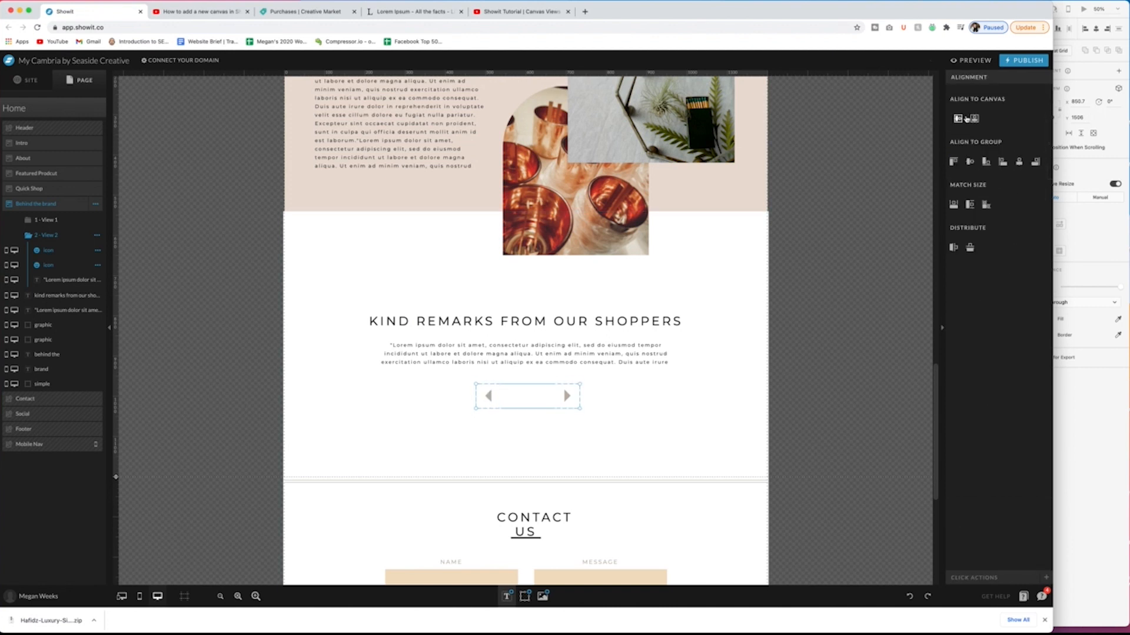
Step: Switch to the video tutorial and check which click action settings the slider arrow uses
left_click(518, 12)
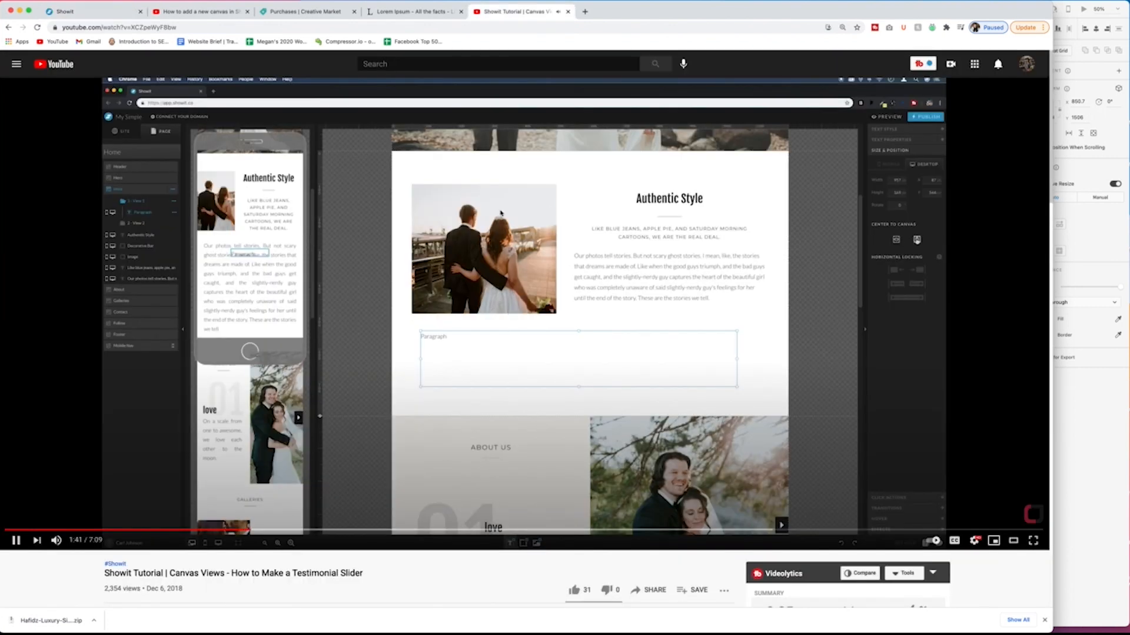
left_click(452, 530)
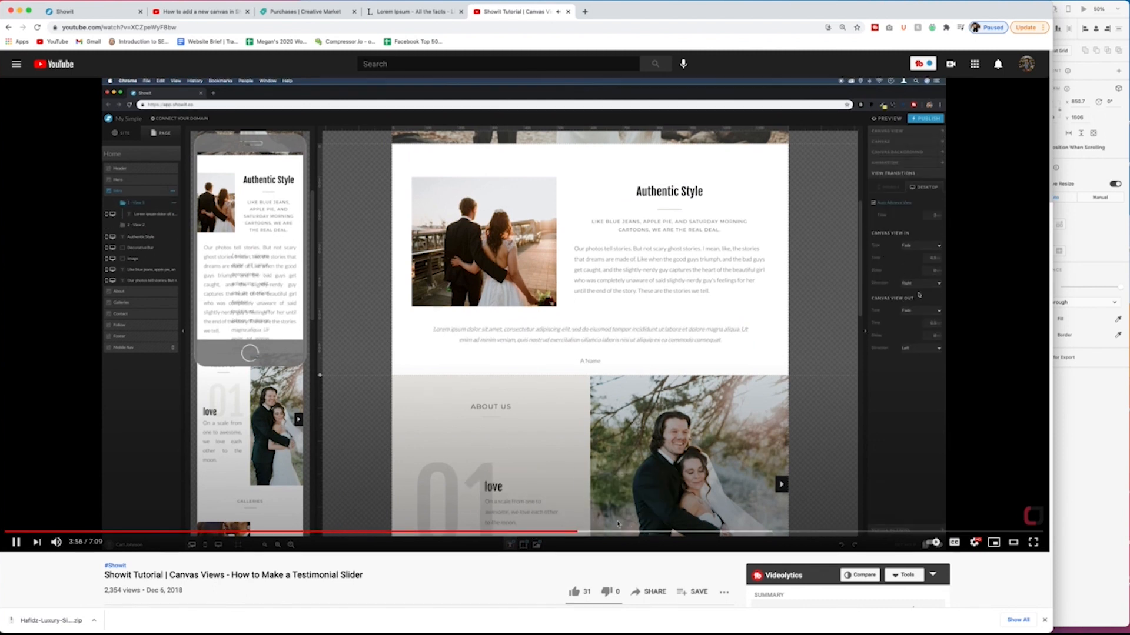
left_click(683, 529)
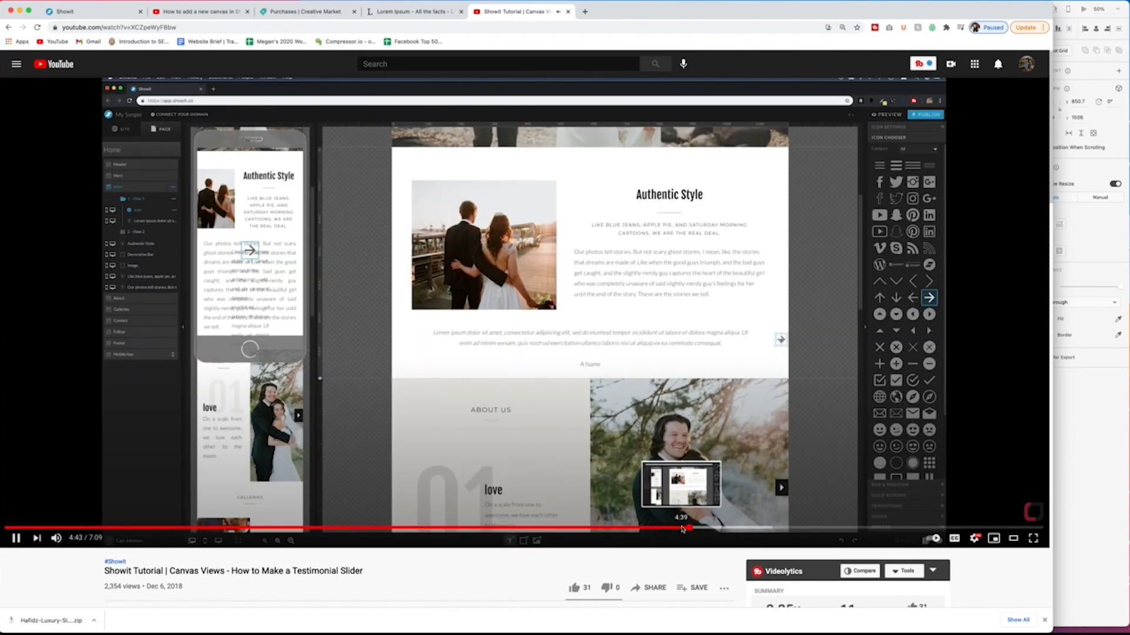
scroll(590, 358, "down", 1)
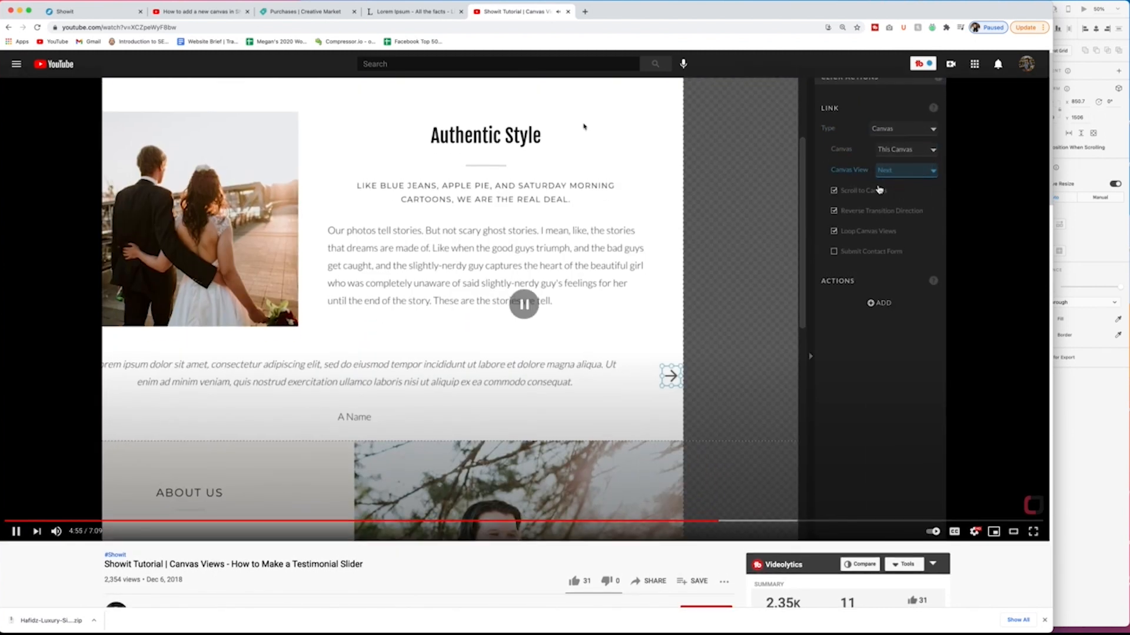
Step: Return to Showit and link the right arrow to the Next canvas view of This Canvas
left_click(65, 11)
left_click(564, 394)
left_click(1017, 163)
left_click(1007, 181)
left_click(1020, 179)
left_click(1014, 188)
left_click(1027, 196)
left_click(1007, 206)
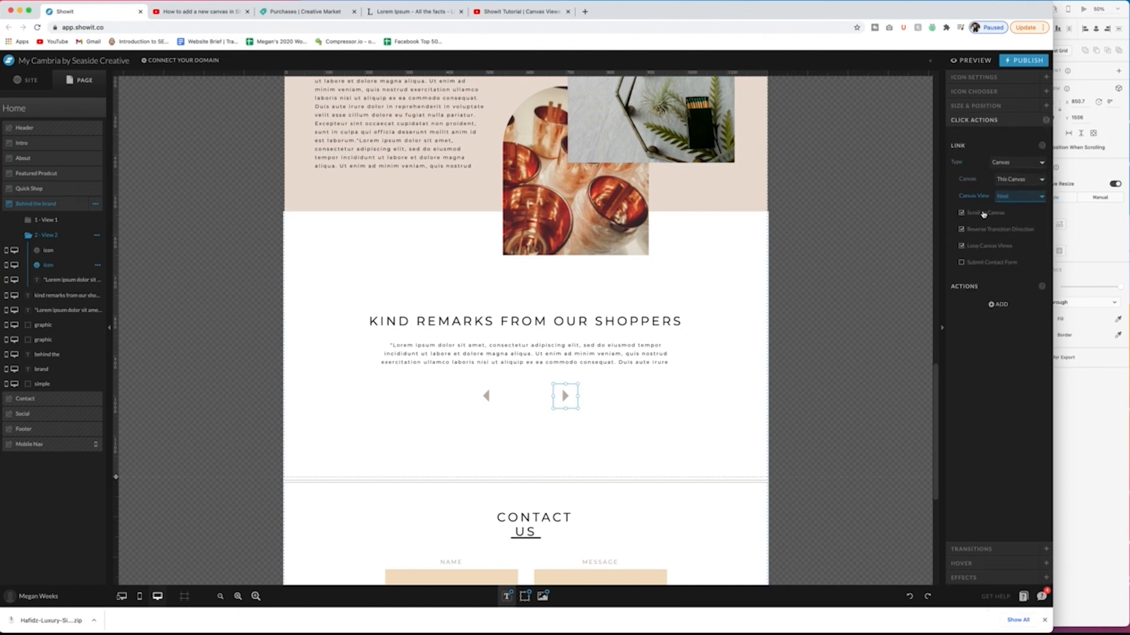
Step: Link the left arrow to a canvas view of this canvas and move the arrow icons out of View 2
left_click(486, 396)
left_click(1017, 163)
left_click(1022, 187)
left_click(854, 316)
left_click(47, 220)
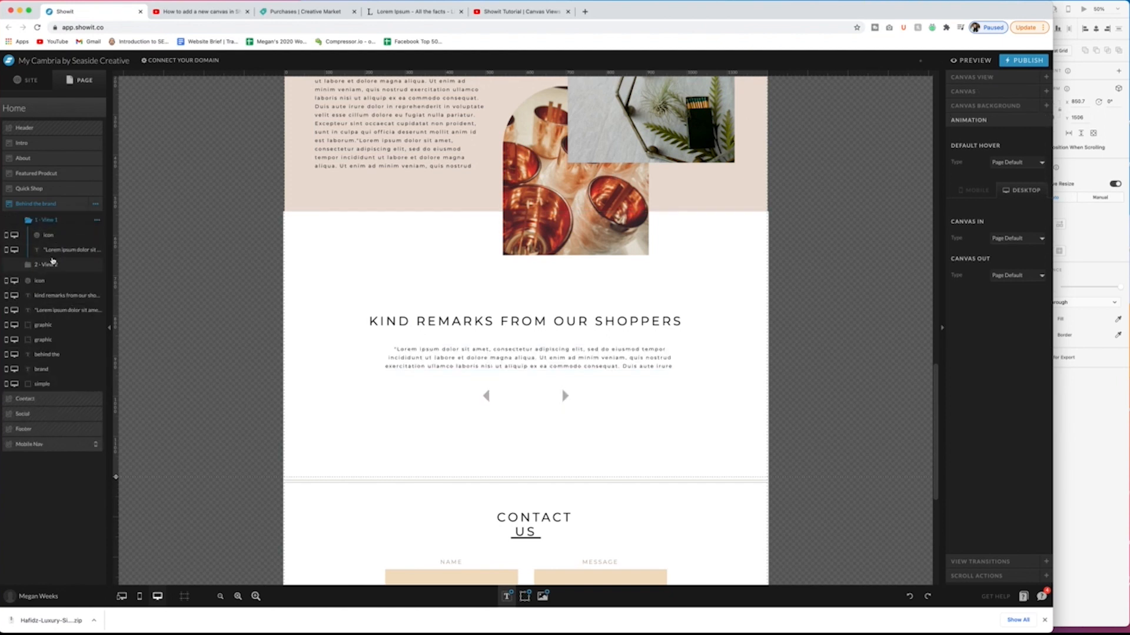
Step: Preview the home page down to the testimonial section and check the slider arrows
left_click(970, 60)
scroll(385, 378, "down", 15)
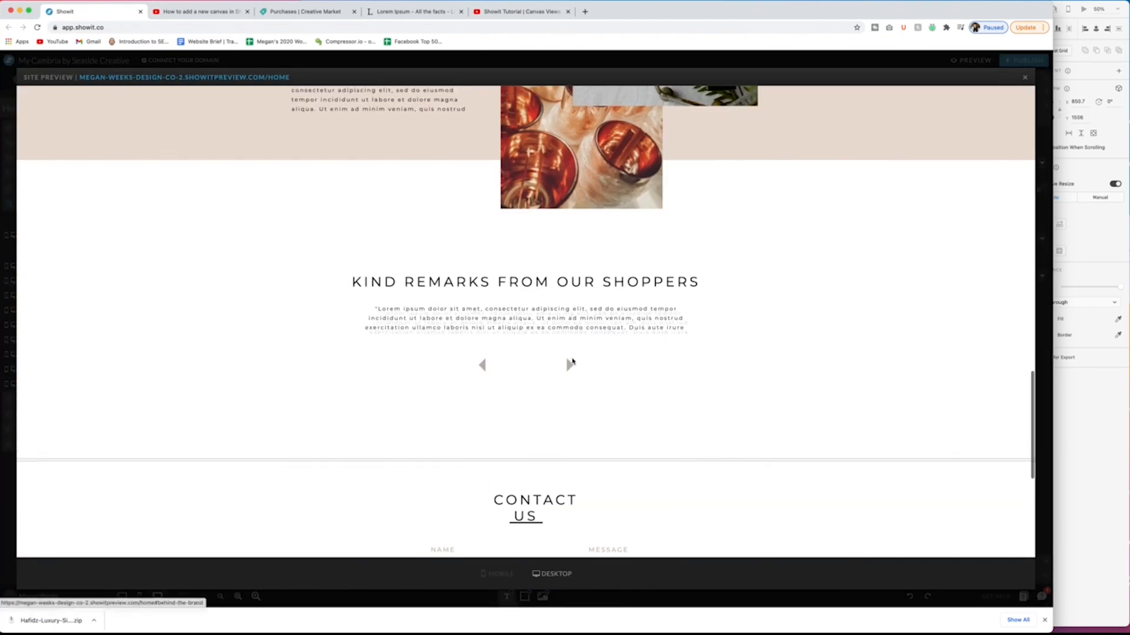
scroll(513, 395, "down", 2)
left_click(1024, 78)
Step: Place both arrow icons directly on the Behind the brand canvas, outside View 1 and View 2
left_click(492, 357)
left_click(230, 318)
left_click(47, 250)
left_click(65, 250)
left_click(1014, 175)
left_click(1009, 187)
left_click(47, 221)
left_click(52, 236)
left_click(53, 221)
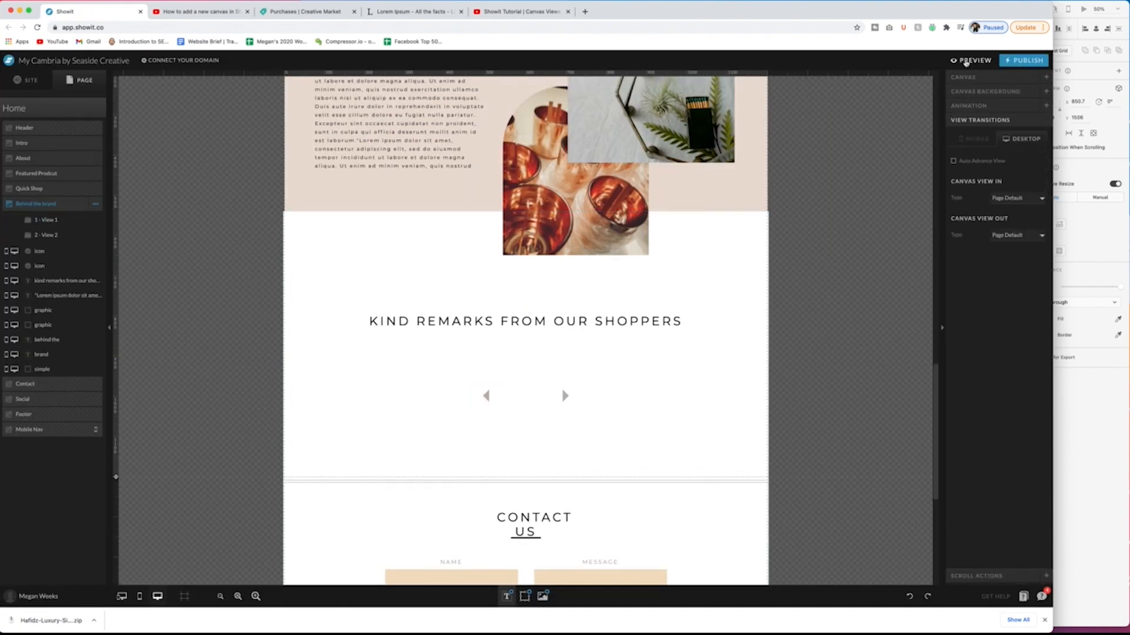
Step: Preview the home page again, review the right arrow's click action and test the arrow in the testimonial section
left_click(965, 61)
scroll(795, 204, "down", 15)
scroll(794, 205, "up", 4)
left_click(1025, 78)
left_click(565, 396)
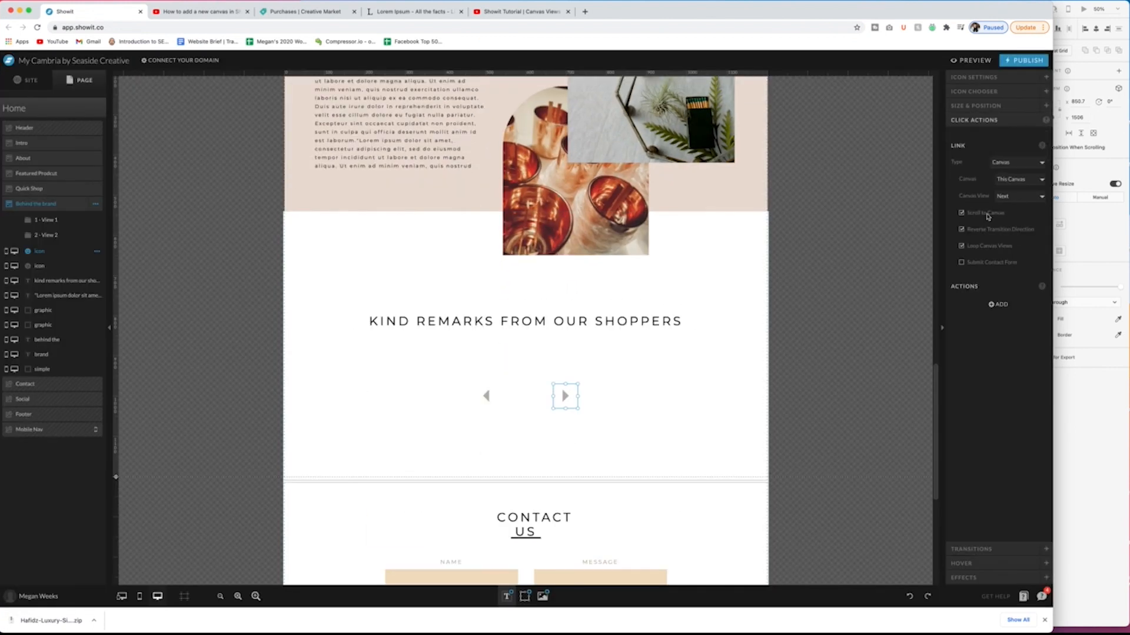
left_click(971, 60)
scroll(853, 188, "down", 15)
left_click(567, 234)
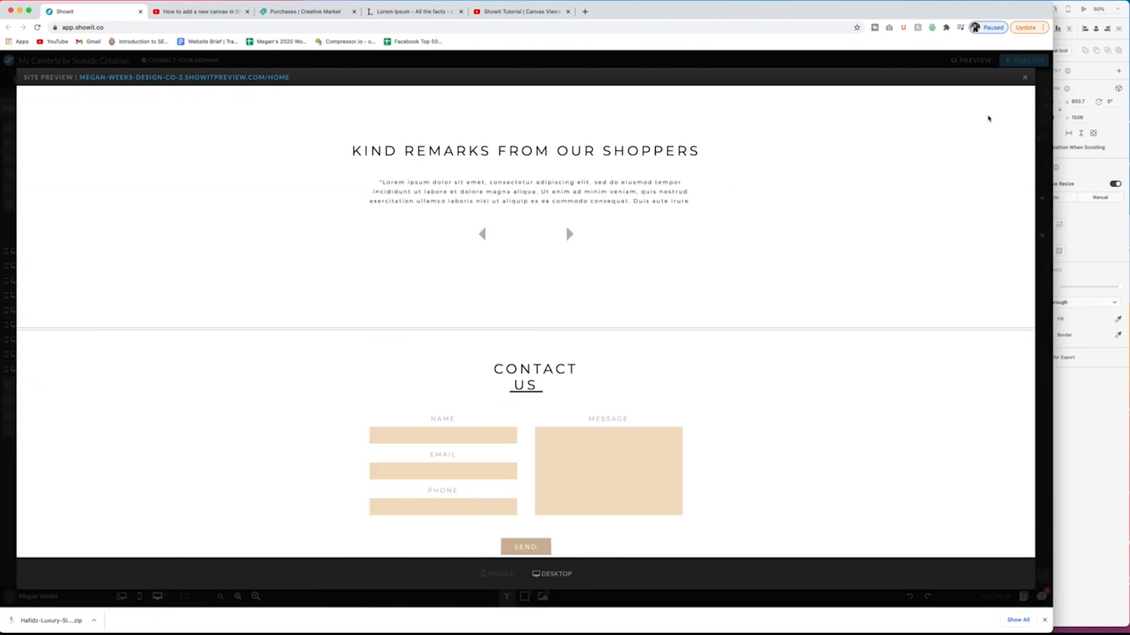
left_click(1025, 78)
Step: Try replacing the right testimonial arrow with a minus icon and undo the change
left_click(564, 393)
scroll(628, 370, "down", 1)
left_click(974, 91)
left_click(1006, 408)
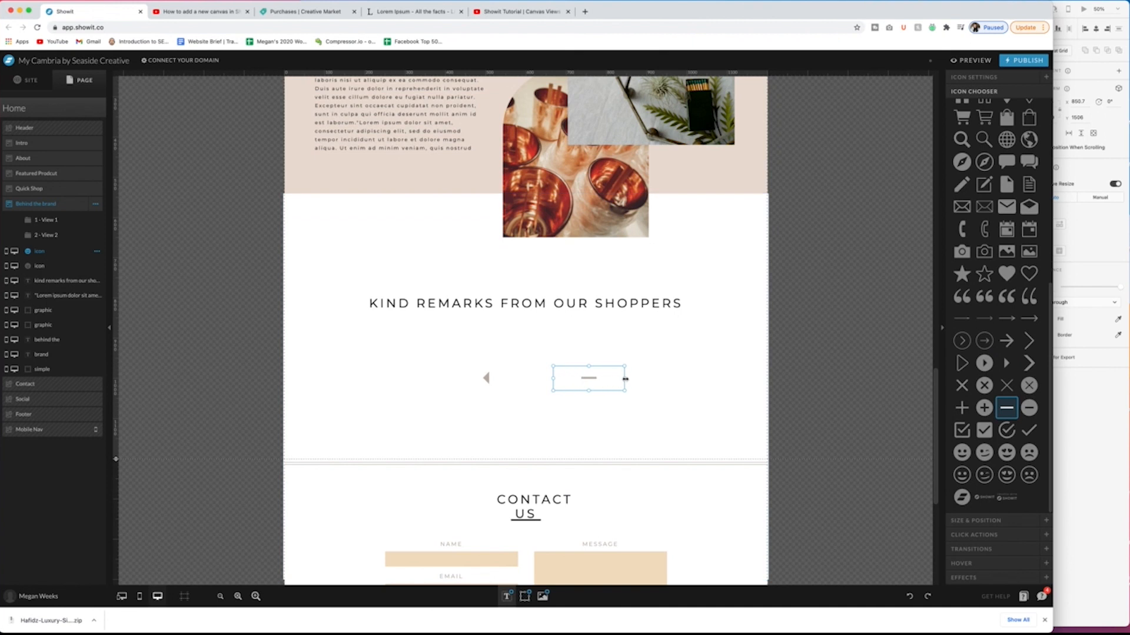
left_click_drag(625, 378, 579, 379)
scroll(995, 148, "up", 6)
left_click(974, 77)
left_click(954, 144)
key("super+z")
key("super+z")
left_click(810, 270)
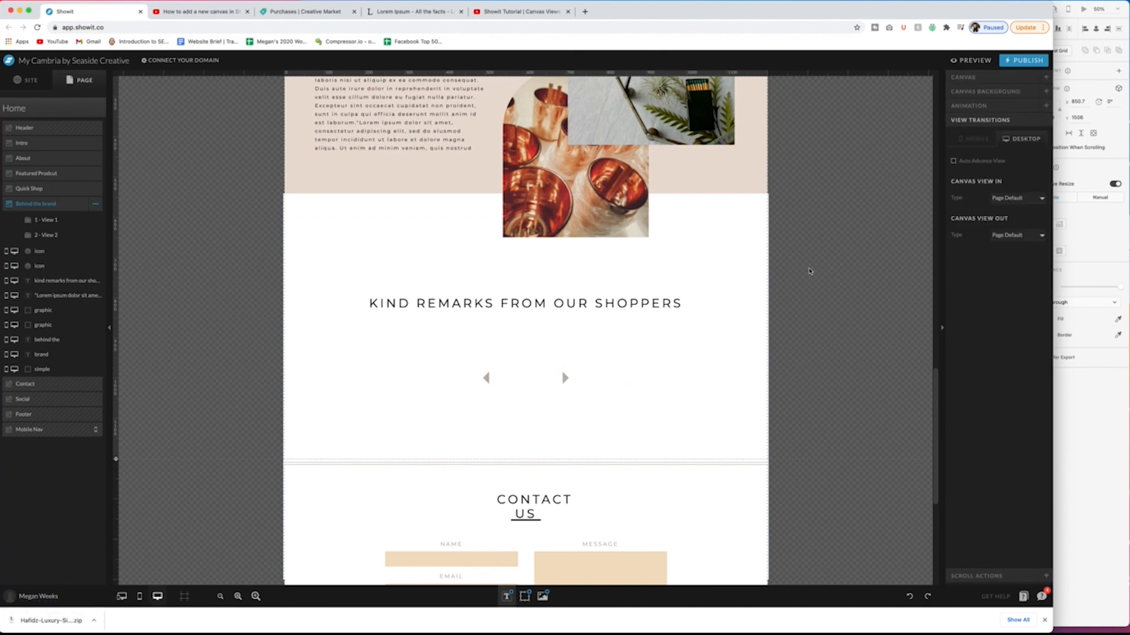
Step: Delete the Contact canvas from the home page and open the Social site canvas for editing
left_click(27, 385)
left_click(96, 219)
left_click(94, 277)
double_click(40, 266)
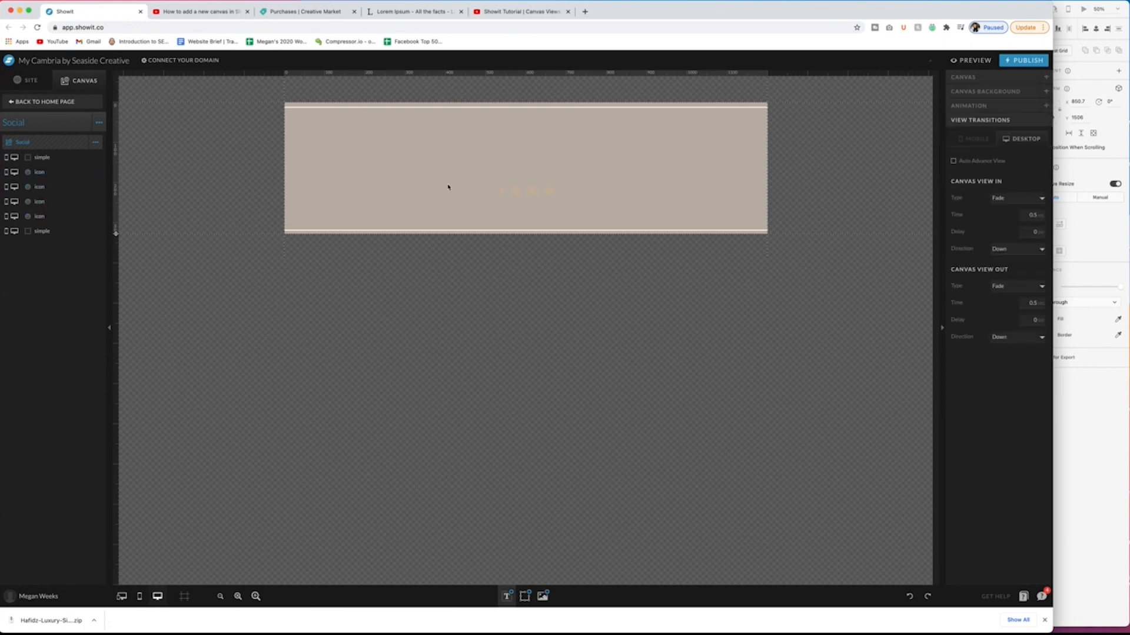
Step: Recolour the social icons black and delete all of them except Facebook and Instagram
left_click(549, 190)
left_click(993, 78)
left_click(1004, 194)
left_click(976, 218)
left_click(1039, 327)
left_click(532, 191)
left_click(1003, 194)
left_click(976, 218)
left_click(1038, 327)
key("Delete")
left_click(516, 190)
left_click(501, 191)
left_click(1004, 194)
left_click(976, 217)
left_click(595, 193)
Step: Delete the two thin stripes along the upper and lower edges of the Social canvas
left_click(580, 231)
key("Delete")
left_click(557, 107)
key("Delete")
Step: Move the Facebook and Instagram icons to the right part of the Social canvas and insert the Artboard 3.png logo in the centre
left_click(501, 191)
left_click(516, 191, "shift")
left_click_drag(516, 190, 682, 192)
left_click(619, 210)
left_click(541, 596)
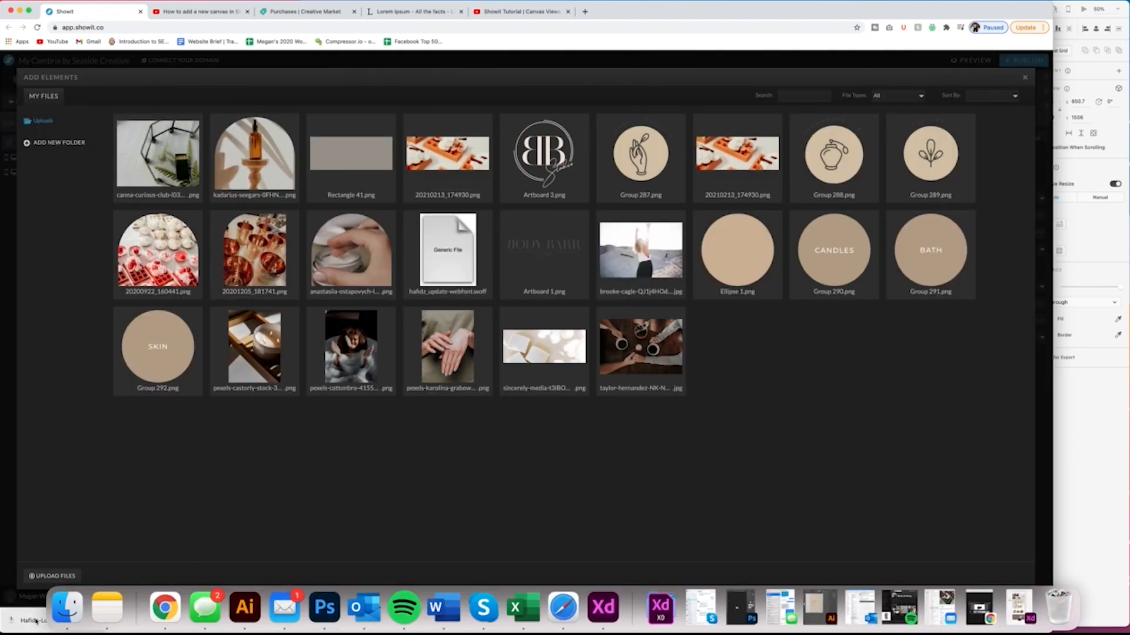
double_click(544, 155)
Step: Add a subheading above the social icons containing the "Contact me:" line and the studio's email, copied from the Adobe XD design
left_click(507, 568)
left_click_drag(529, 168, 705, 167)
left_click(962, 78)
left_click(1085, 436)
scroll(887, 436, "down", 5)
double_click(829, 219)
key("super+a")
left_click(476, 248)
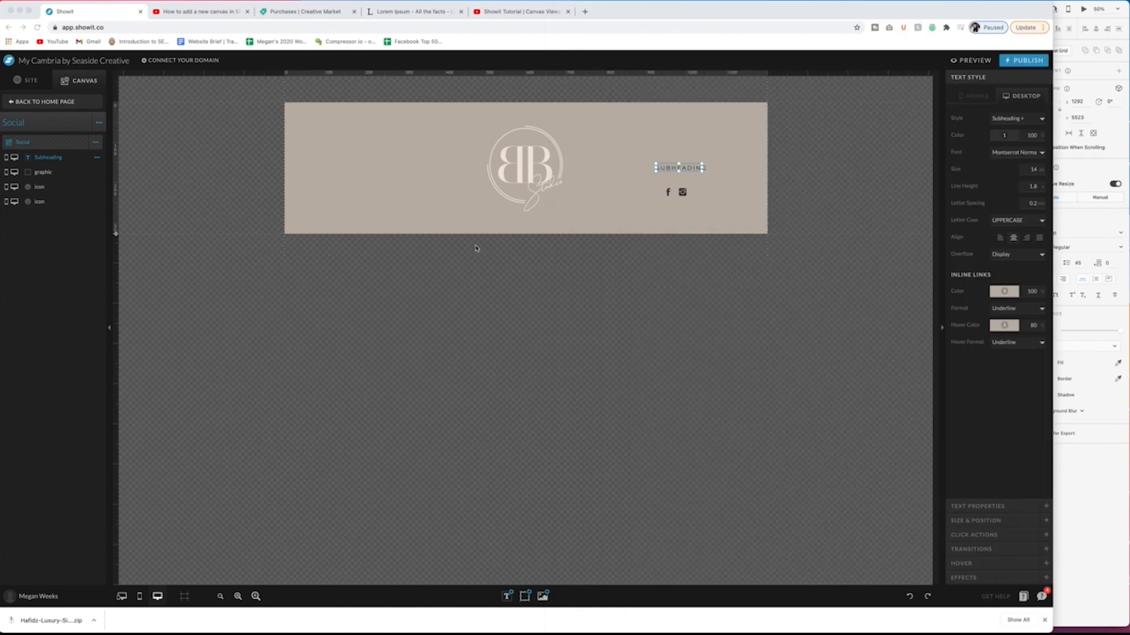
left_click(994, 520)
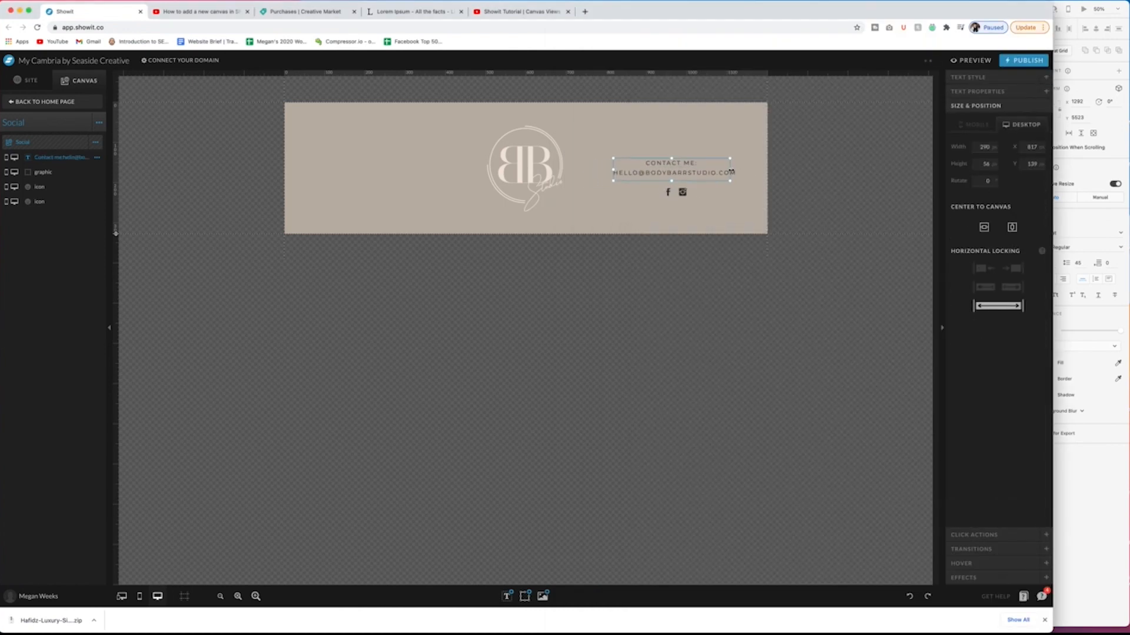
Step: Enlarge the Facebook and Instagram icons and arrange them centred beneath the contact text
left_click_drag(704, 216, 644, 160)
left_click(1018, 162)
left_click_drag(702, 205, 657, 186)
left_click(706, 171)
key("Left")
key("Left")
key("Left")
key("Left")
key("Left")
key("Left")
key("Left")
Step: Align the contact text vertically with the logo, adjust the icons beneath it and enlarge the logo
left_click(529, 168, "shift")
left_click(967, 164)
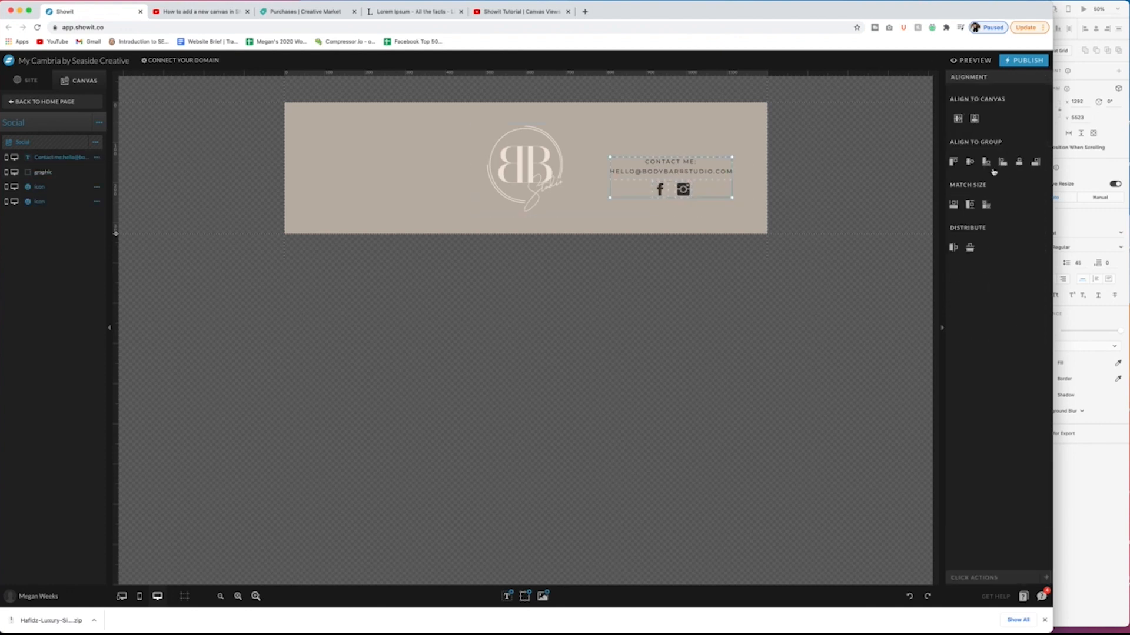
left_click_drag(701, 207, 665, 174)
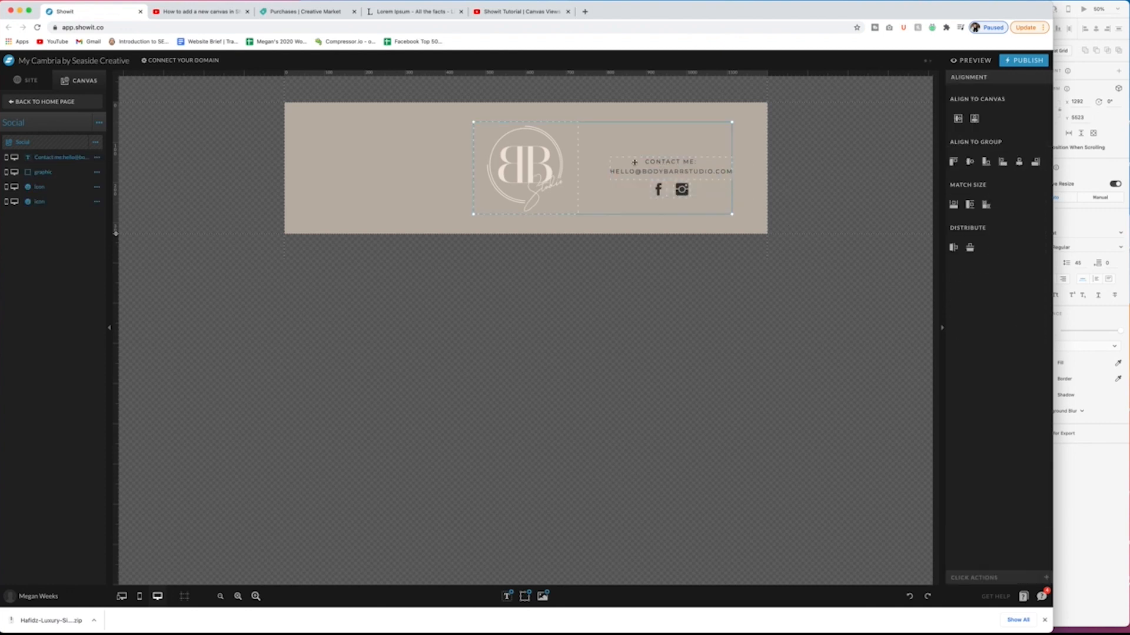
left_click_drag(715, 208, 663, 173)
left_click(568, 211)
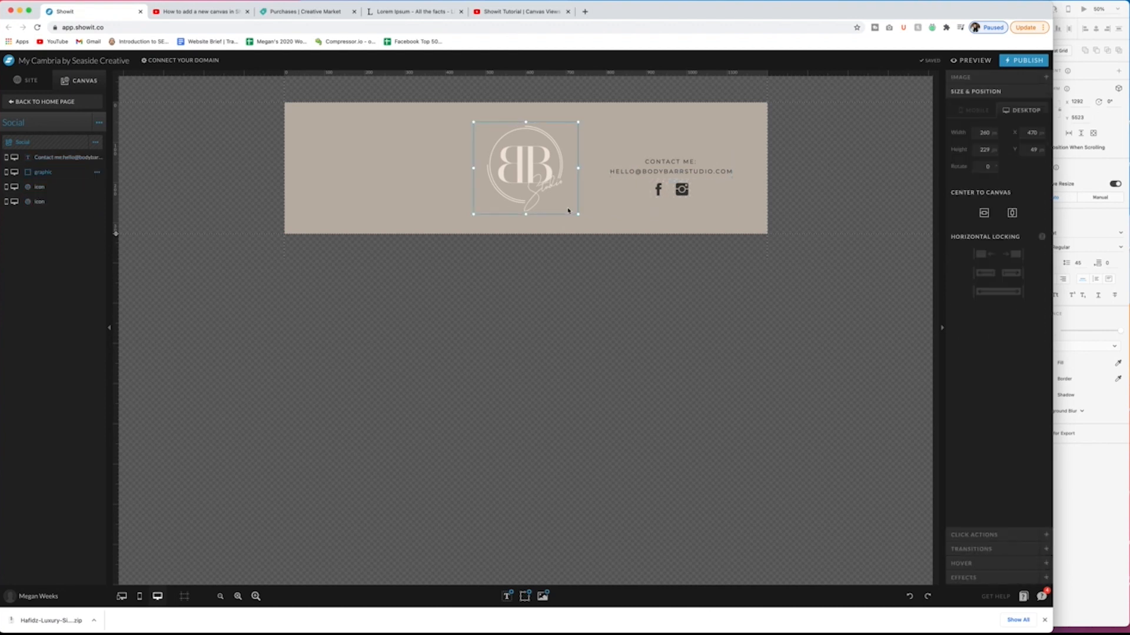
left_click(709, 258)
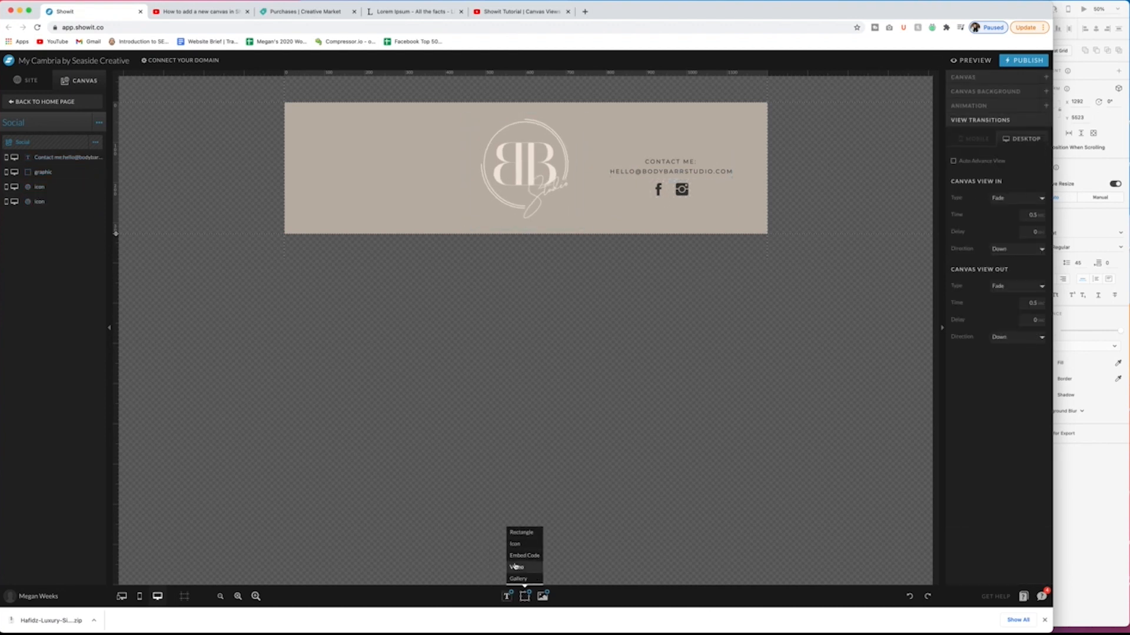
Step: Add a text box left of the logo listing HOME, ABOUT, SHOP and CONTACT on separate lines, aligned vertically with the logo
left_click_drag(505, 579, 389, 158)
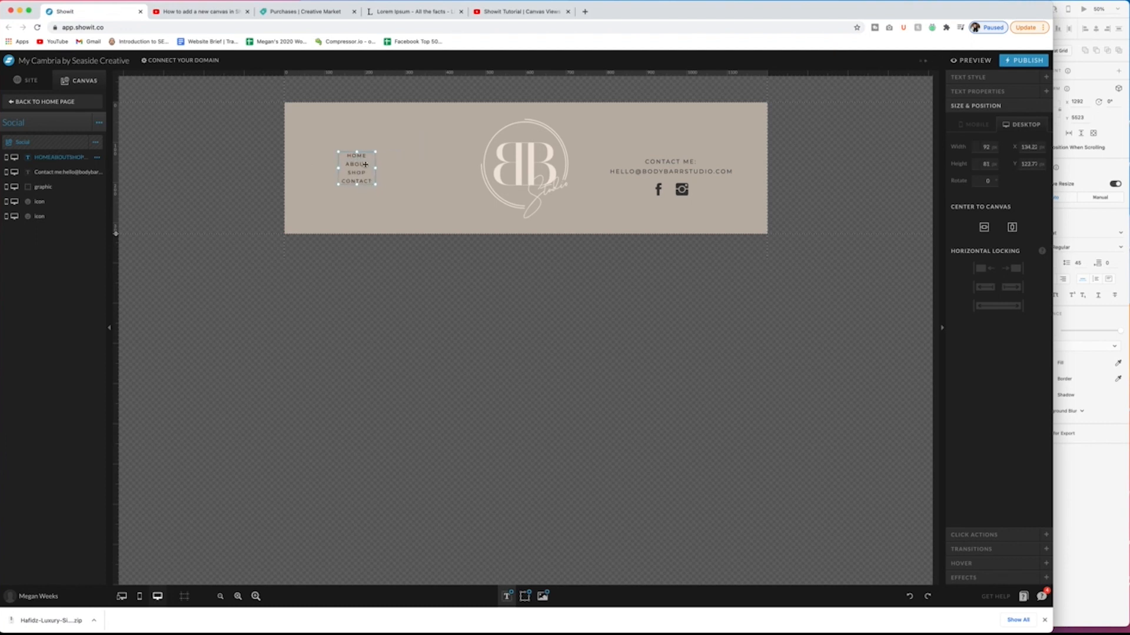
left_click_drag(365, 165, 367, 166)
left_click(518, 167, "shift")
left_click(357, 178)
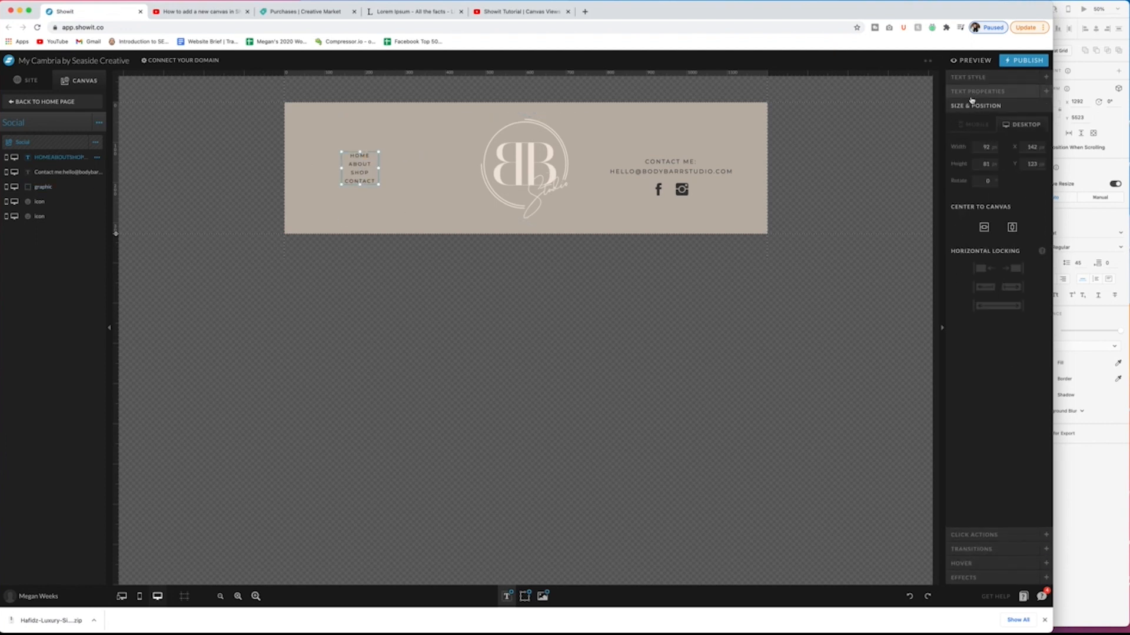
Step: Shorten the Social canvas, reduce the logo to 210 px wide and centre it, and realign the contact details and menu list
left_click(422, 185)
left_click_drag(471, 234, 471, 203)
left_click(532, 183)
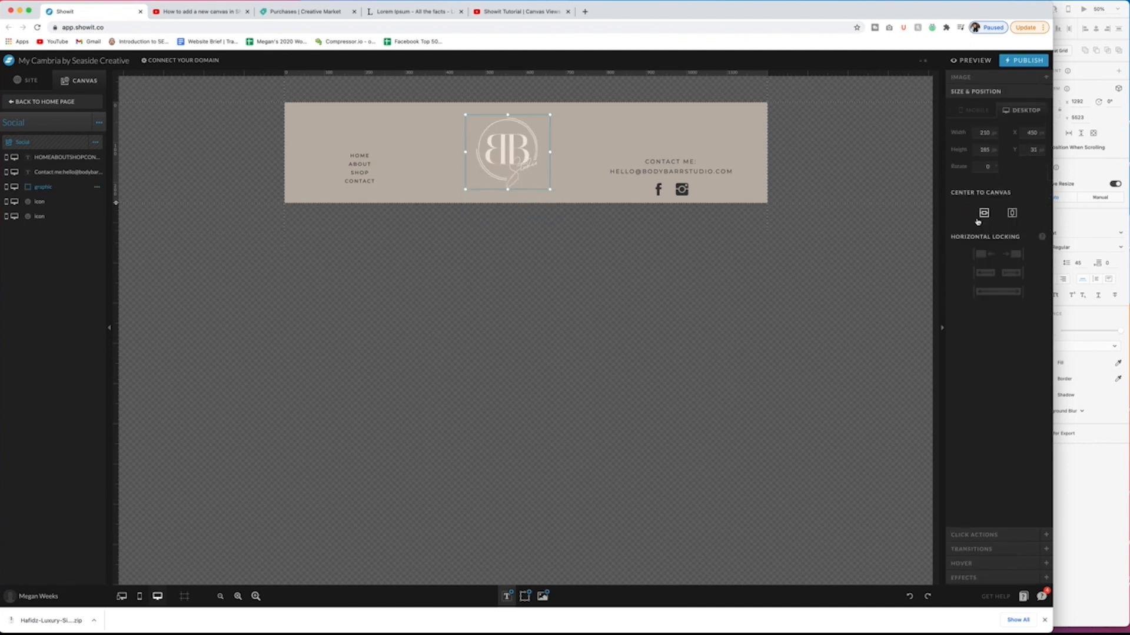
left_click(1011, 213)
left_click(688, 157)
left_click(363, 159)
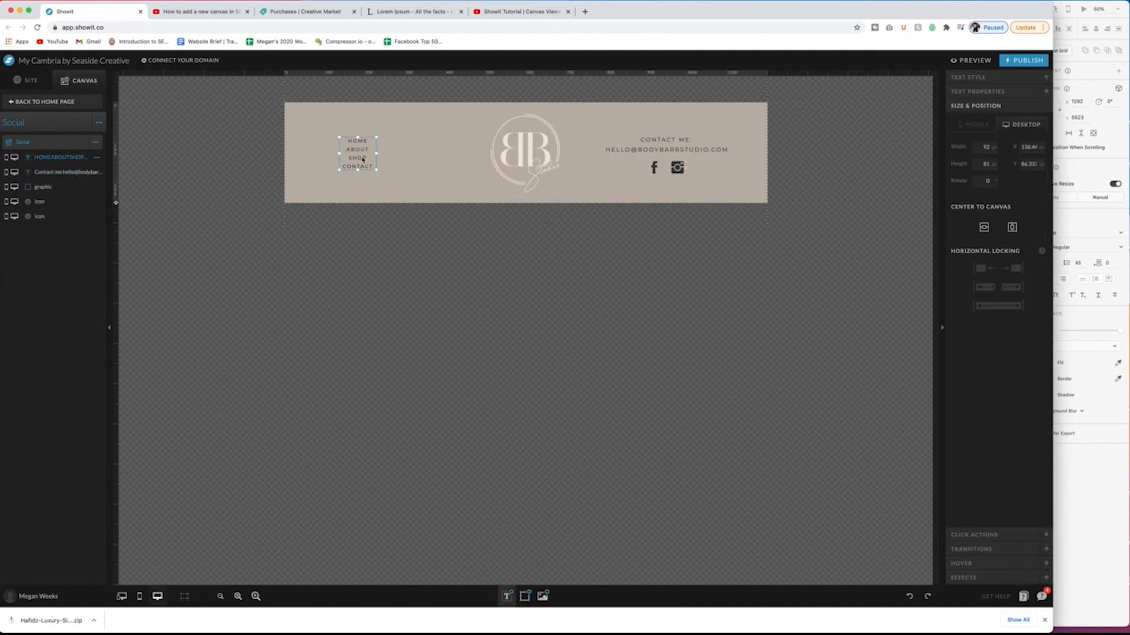
left_click(463, 178)
Step: Return to the home page, open the Footer canvas for editing and access its background settings
left_click(68, 102)
double_click(636, 542)
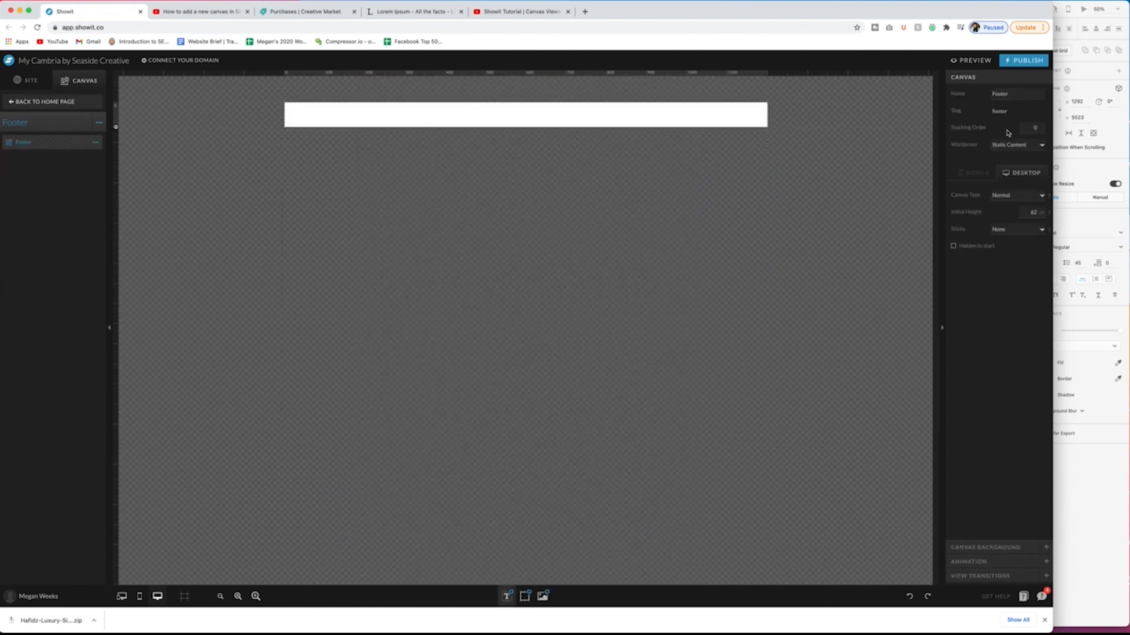
left_click(986, 547)
left_click(1003, 150)
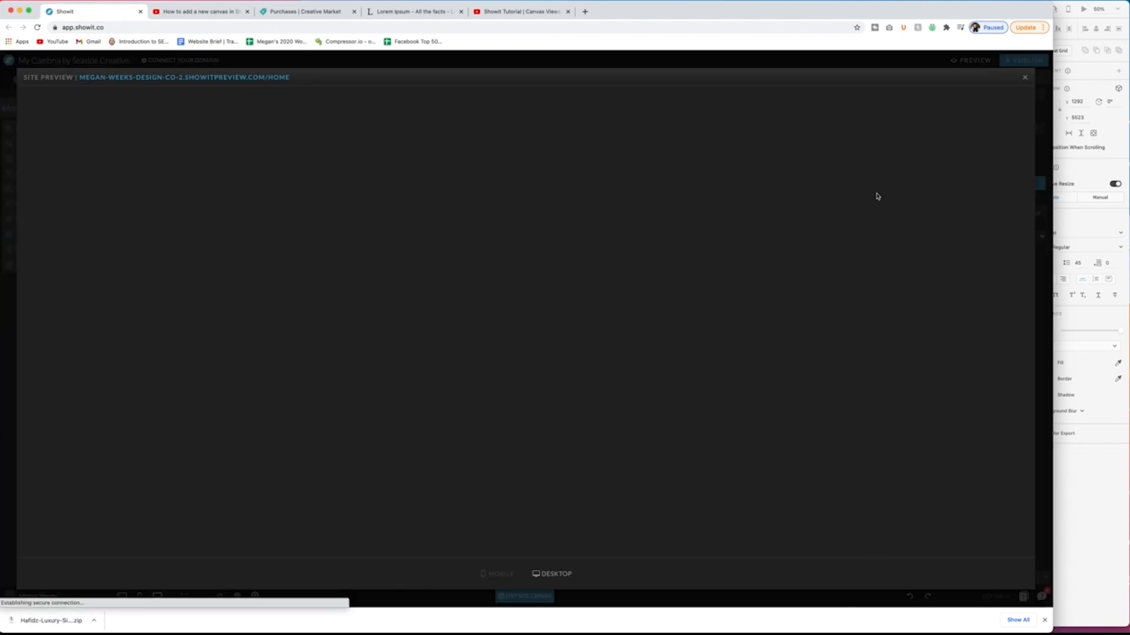
Step: Review the home page in the desktop preview and check the sticky options of the Intro canvas
scroll(237, 304, "down", 15)
key("Escape")
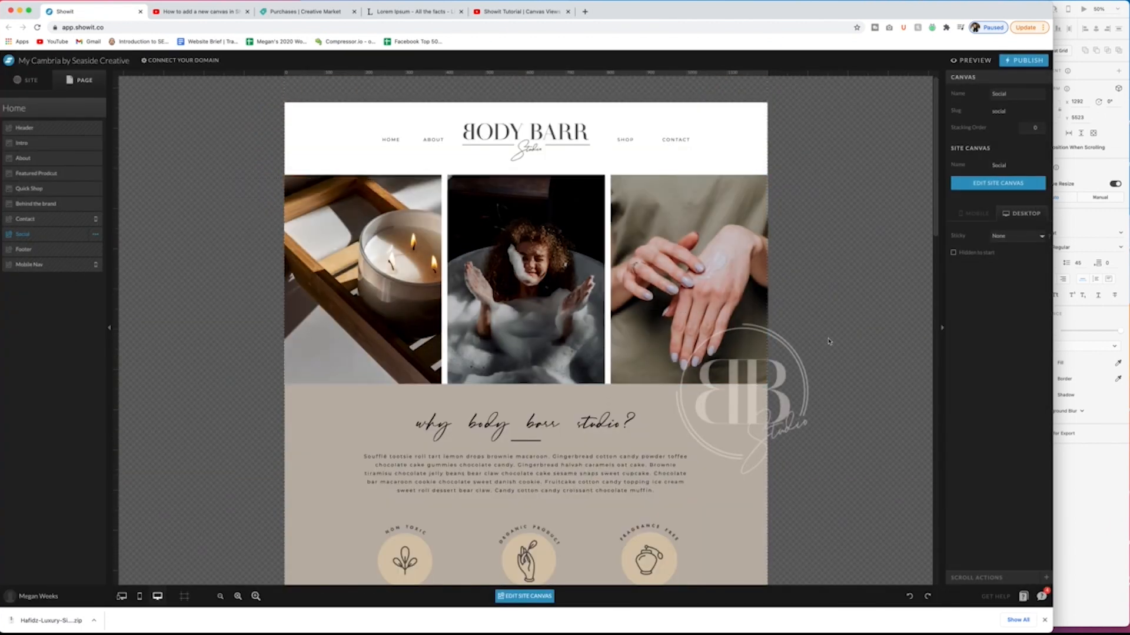
left_click(828, 342)
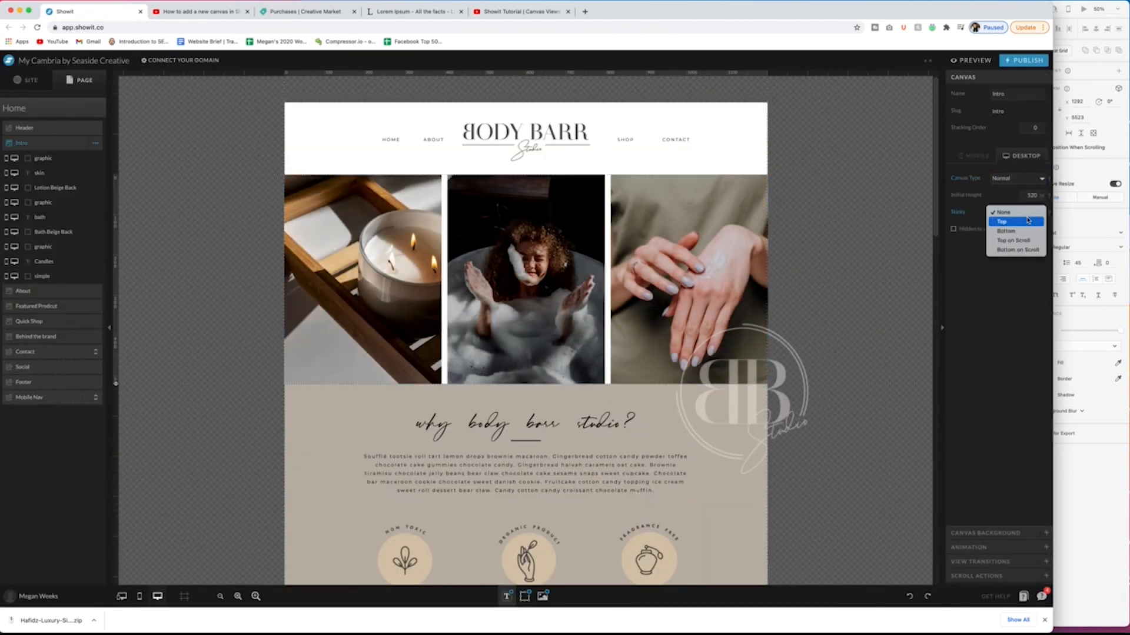
left_click_drag(237, 189, 480, 330)
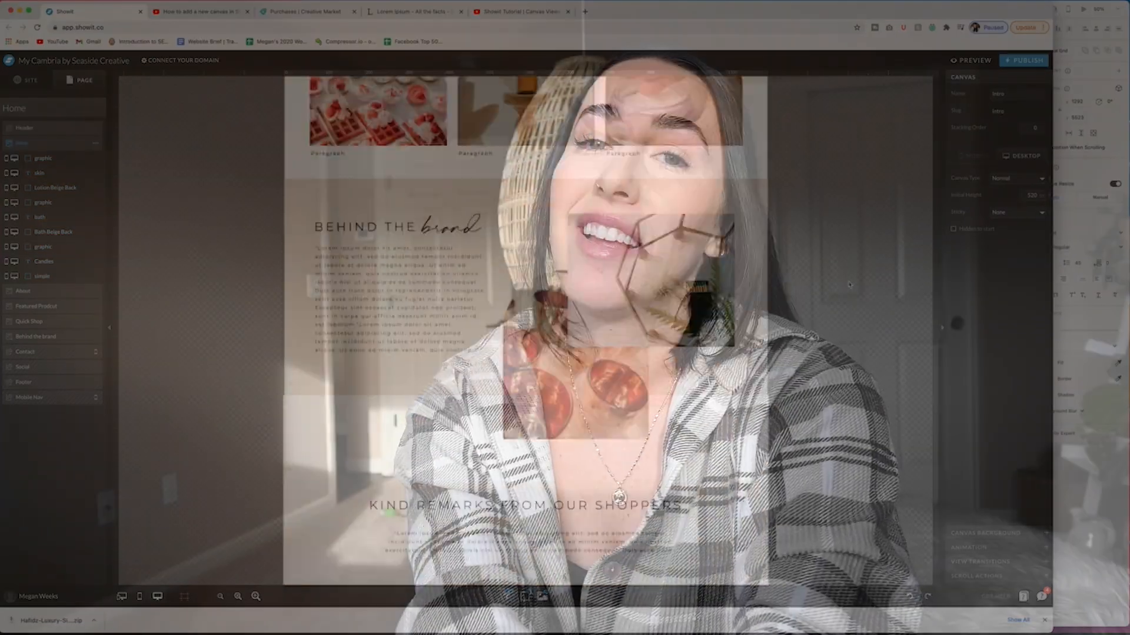